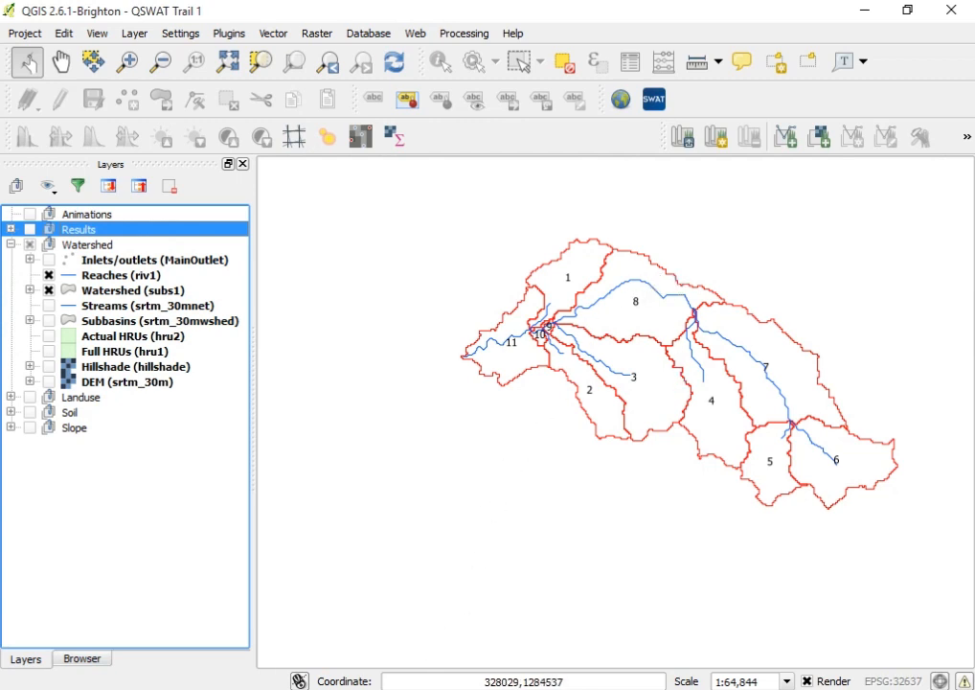
Minimize the SWAT-CUP and QGIS windows and locate the SwatCup2019 shortcut on the desktop.
left_click(421, 628)
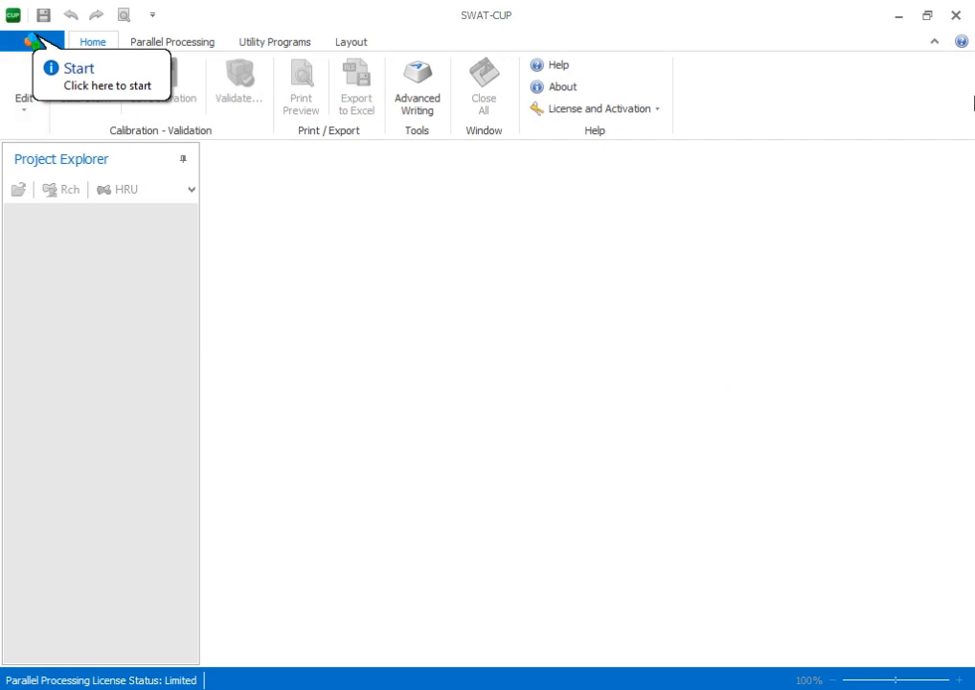
left_click(898, 15)
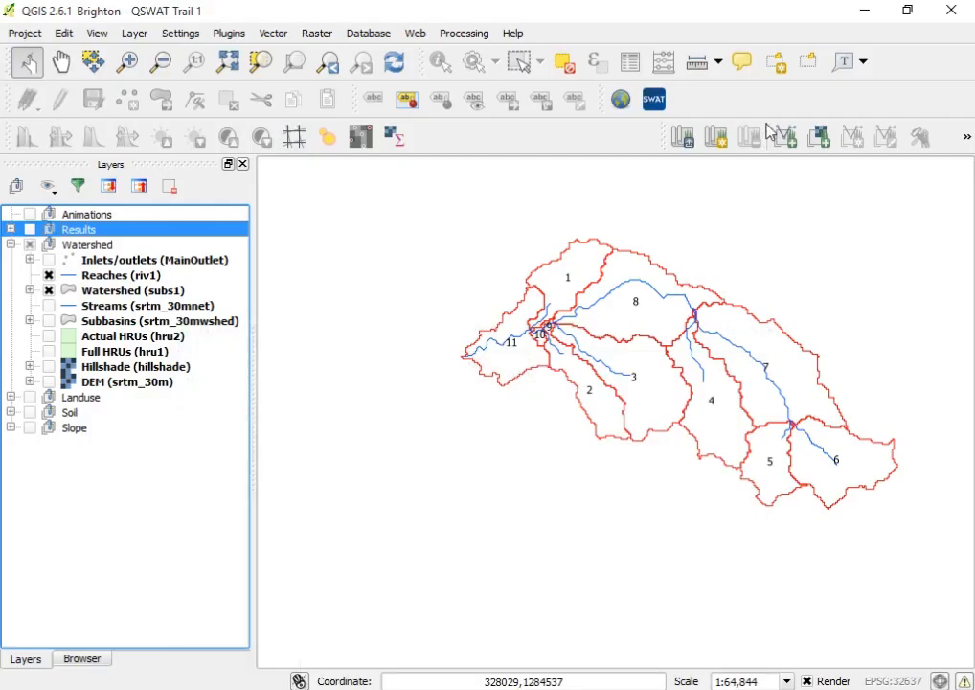
left_click(859, 11)
left_click(878, 13)
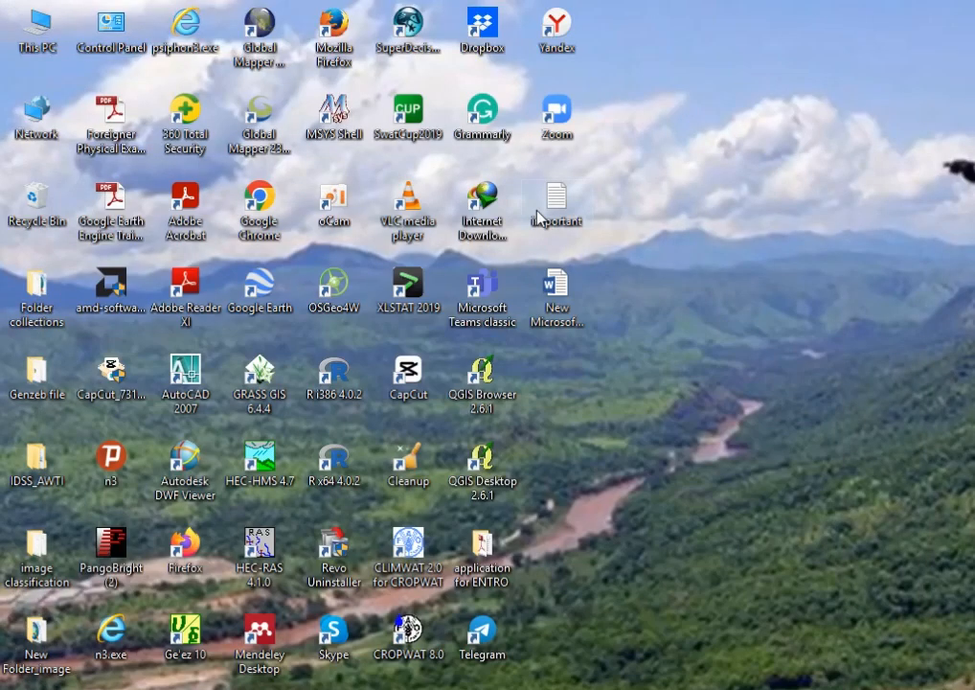
left_click(403, 115)
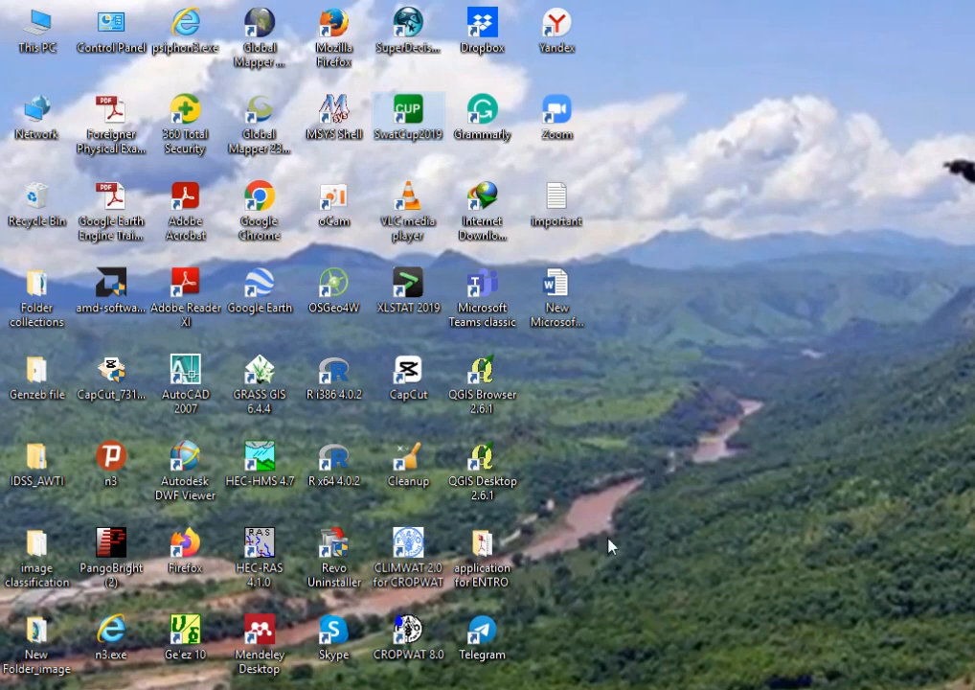
Switch to SWAT-CUP and start a new project, advancing the wizard to the TxtInOut directory import page.
left_click(394, 688)
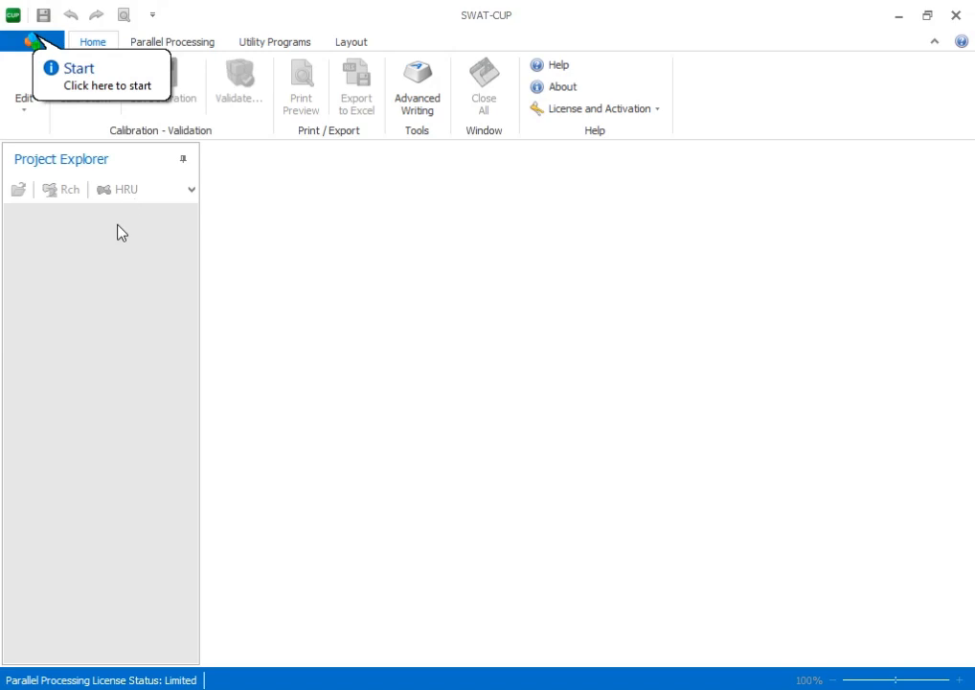
left_click(27, 44)
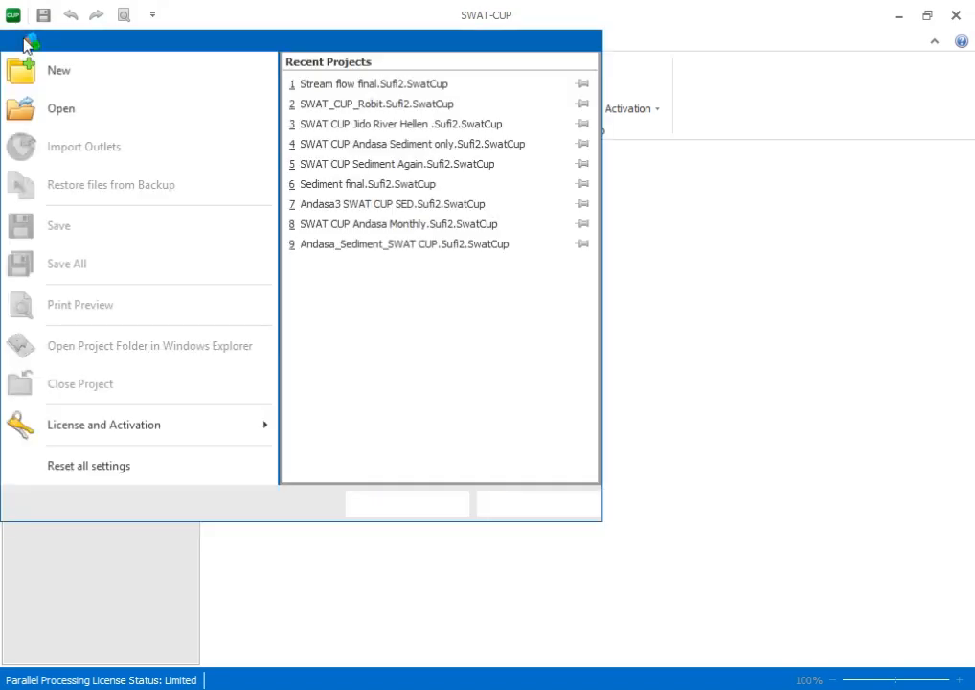
left_click(57, 75)
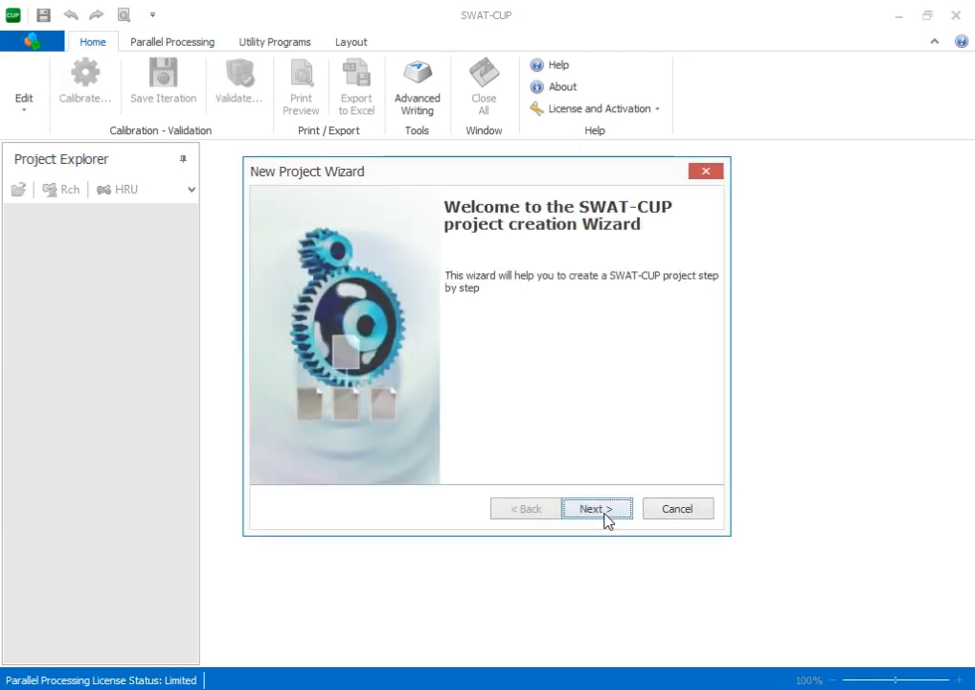
left_click(601, 510)
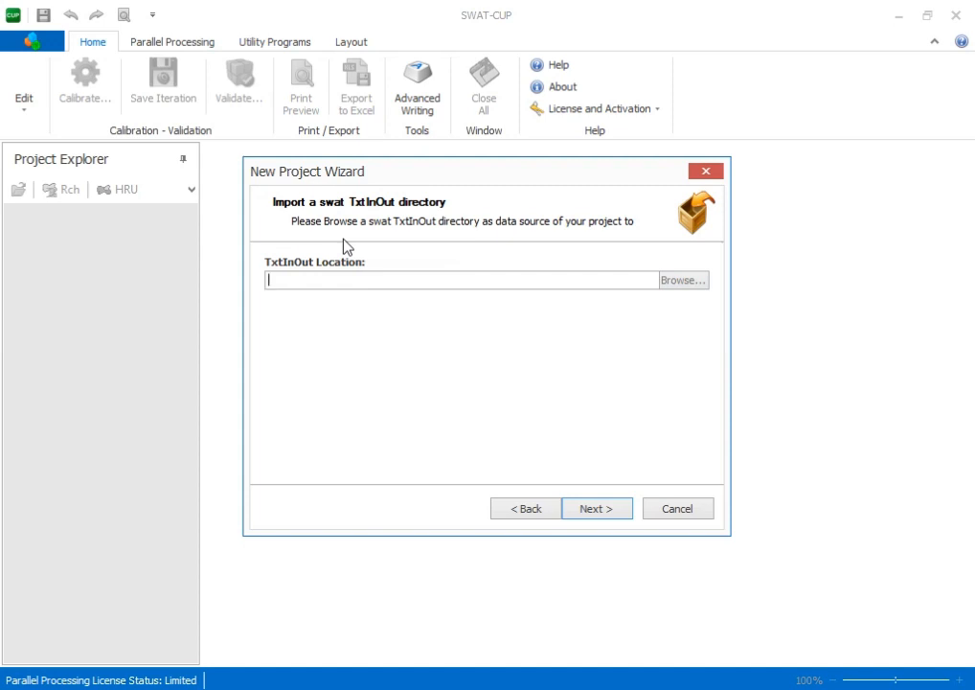
Switch to File Explorer and browse from QSWAT practical 1 through QSWAT Trail 1 into the Scenarios folder.
left_click(677, 281)
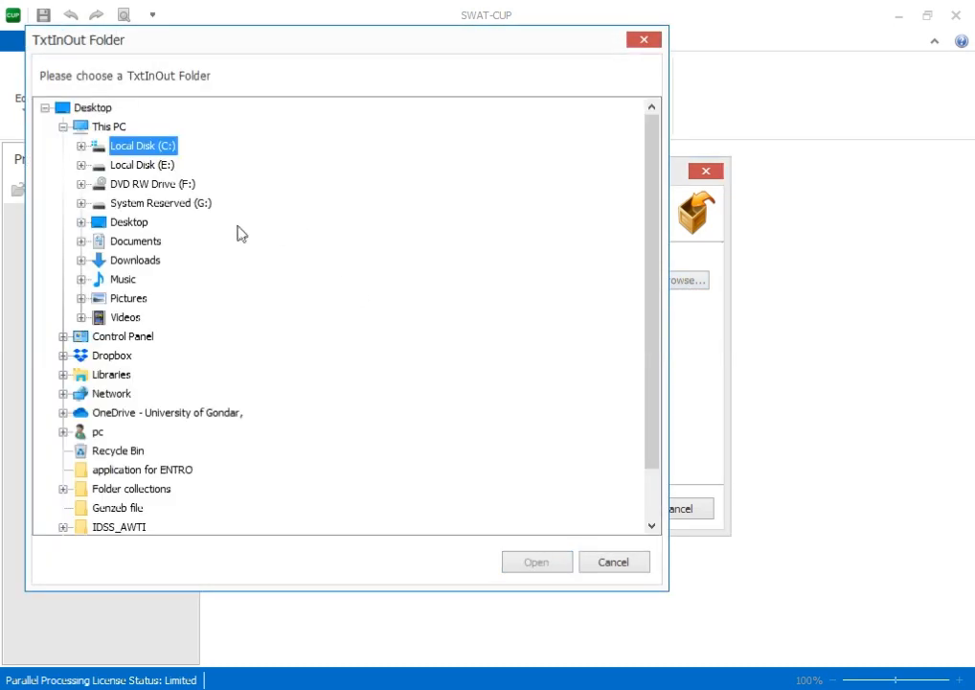
left_click(644, 42)
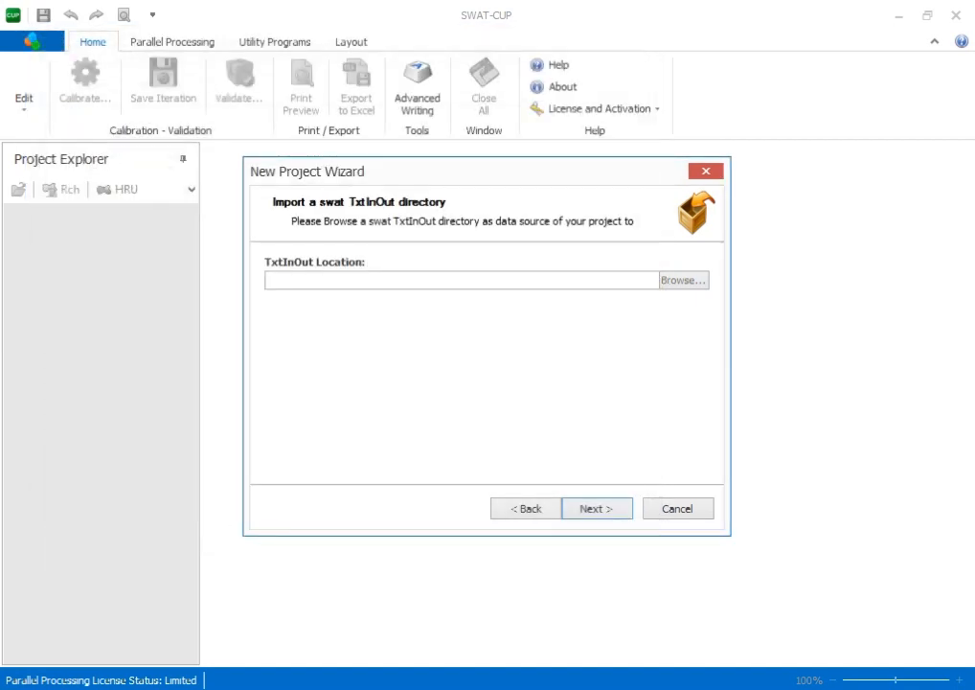
left_click(371, 629)
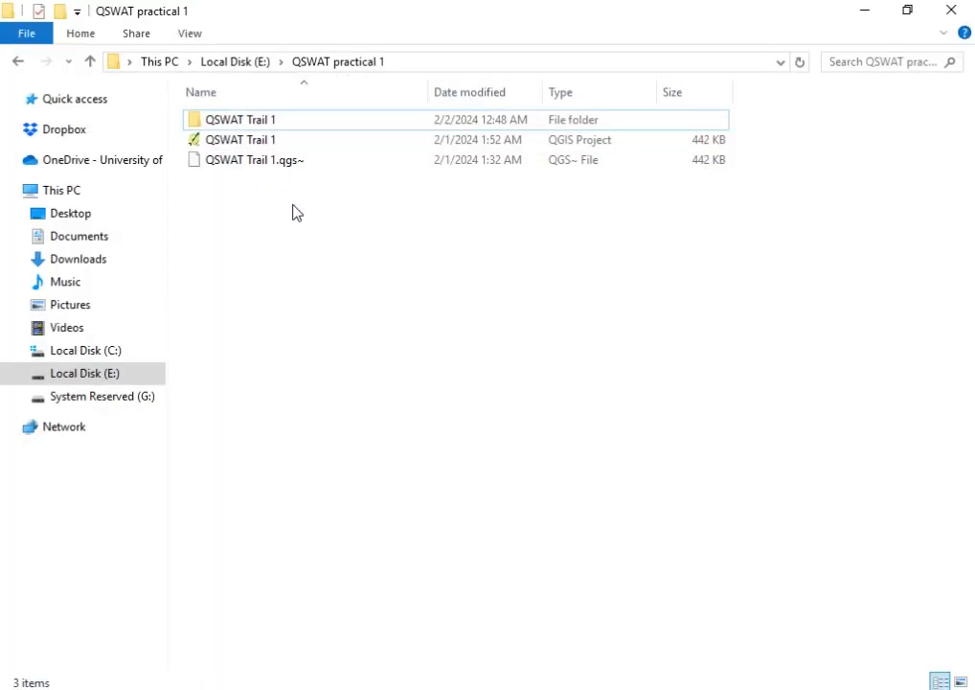
double_click(298, 131)
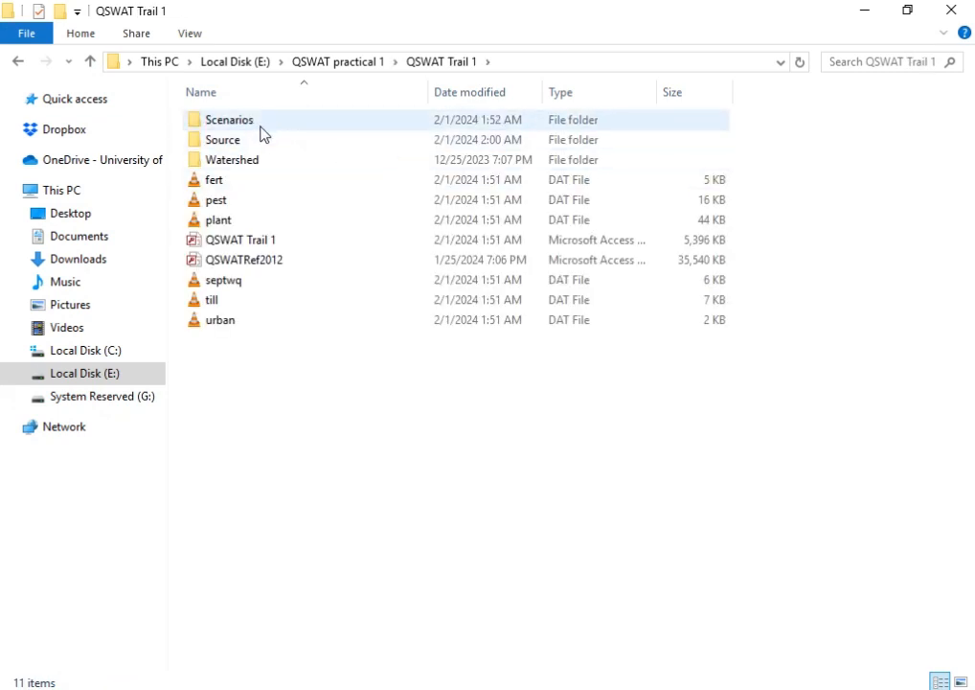
left_click(90, 62)
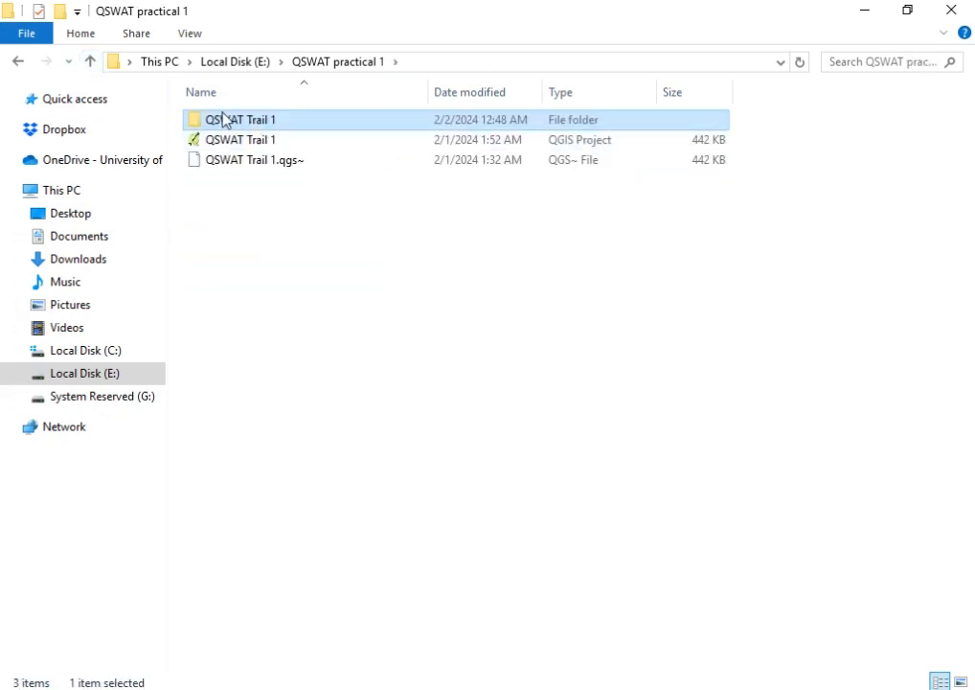
double_click(282, 128)
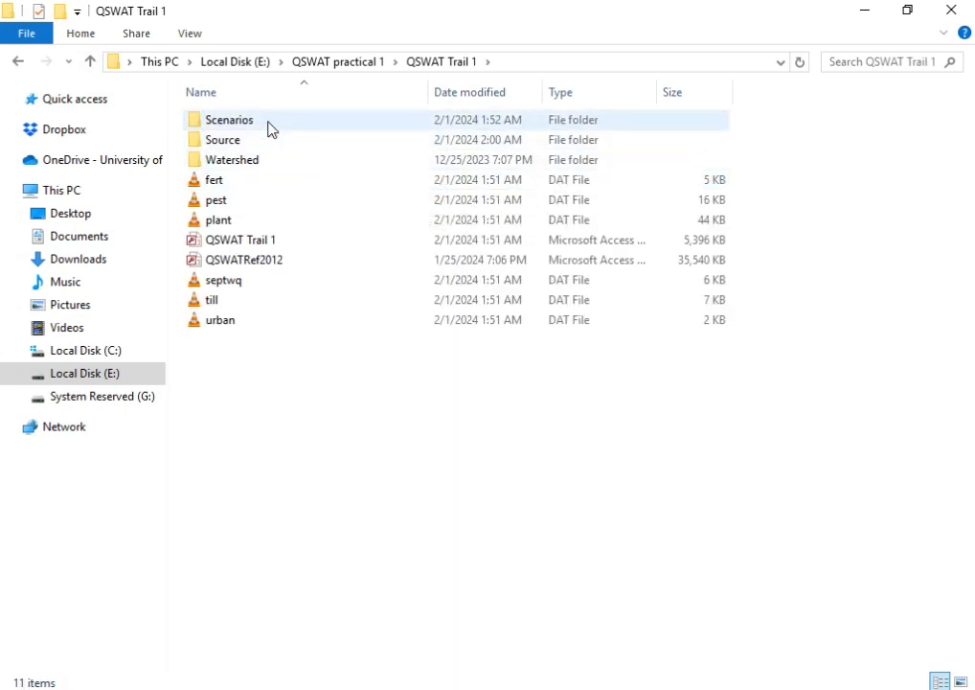
double_click(269, 127)
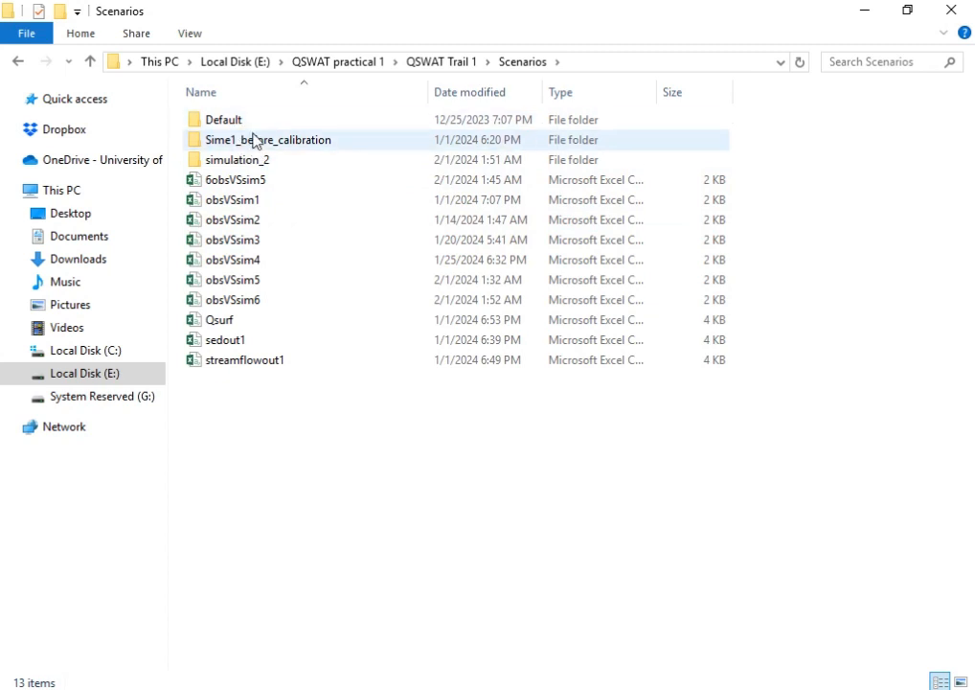
Look through the files in the TxtInOut folder of Sime1_before_calibration, then return to the Scenarios folder.
mouse_move(251, 144)
left_click(271, 153)
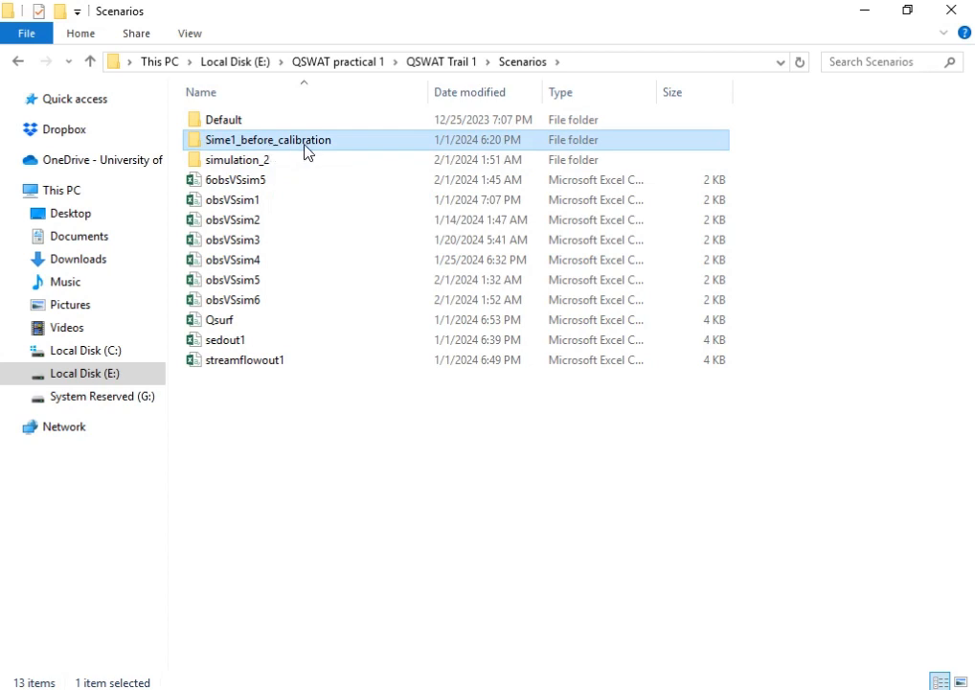
left_click(276, 167)
double_click(305, 146)
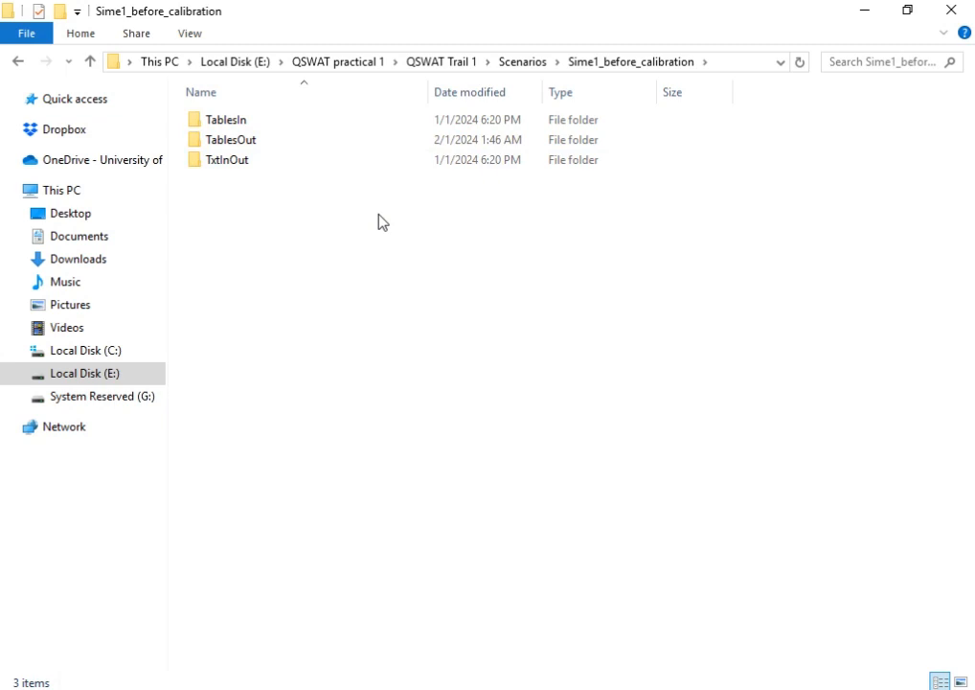
double_click(247, 162)
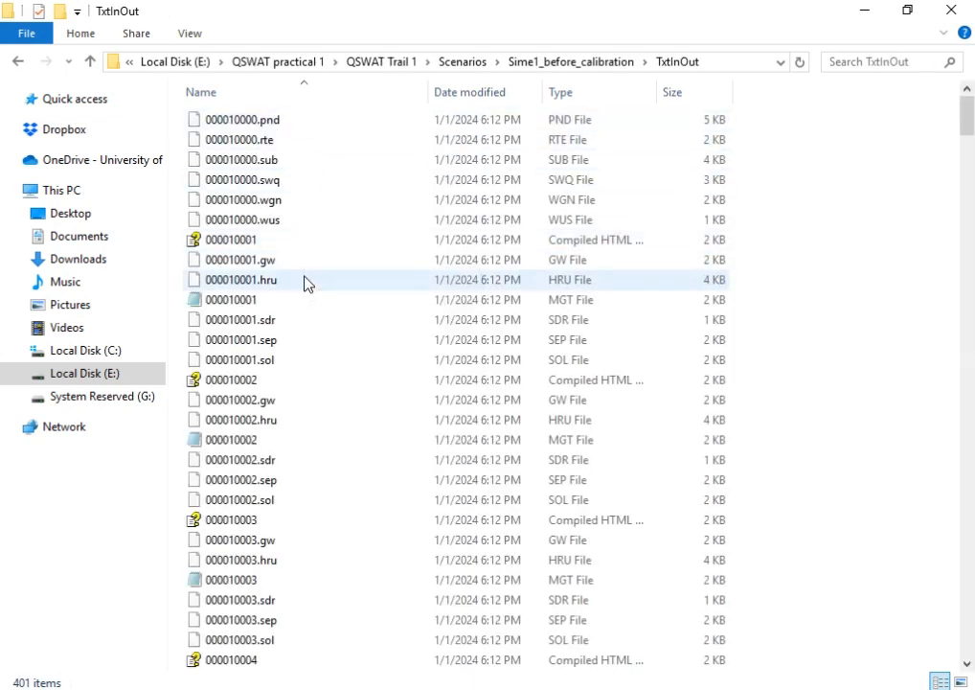
scroll(294, 431, "down", 20)
scroll(291, 433, "up", 7)
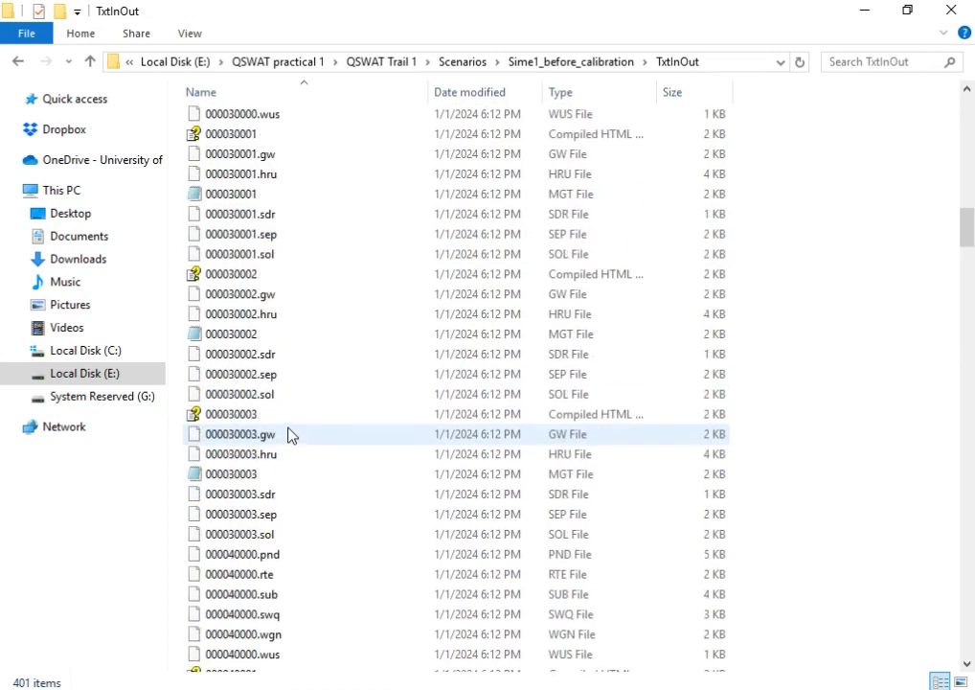
scroll(289, 434, "up", 20)
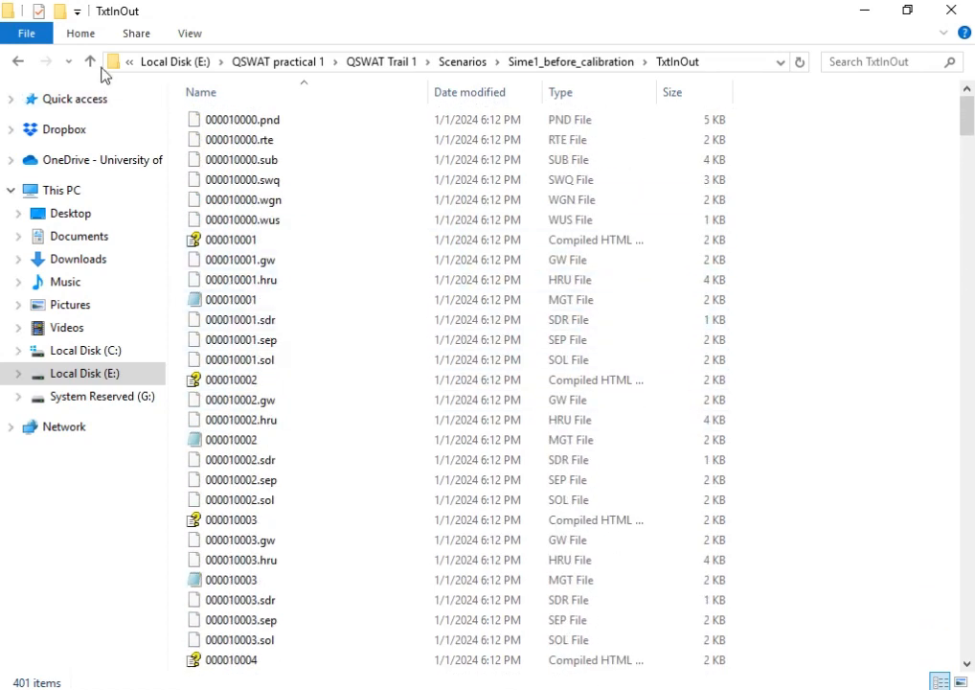
left_click(92, 63)
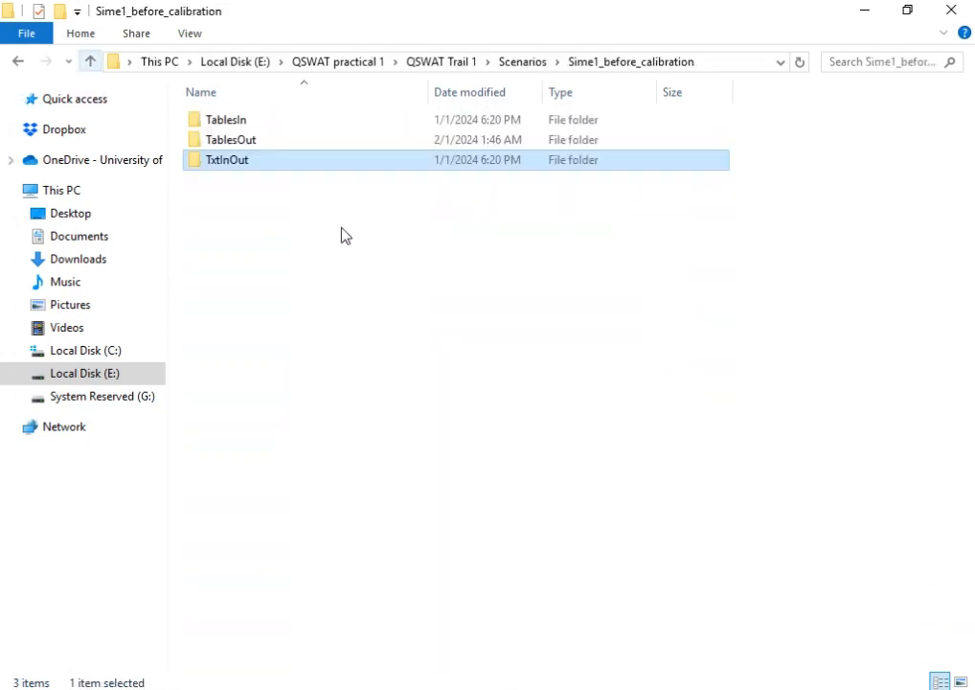
left_click(92, 63)
Switch back to SWAT-CUP and import E:\QSWAT practical 1\QSWAT Trail 1\Scenarios\Sime1_before_calibration\TxtInOut as the project's TxtInOut location.
mouse_move(508, 685)
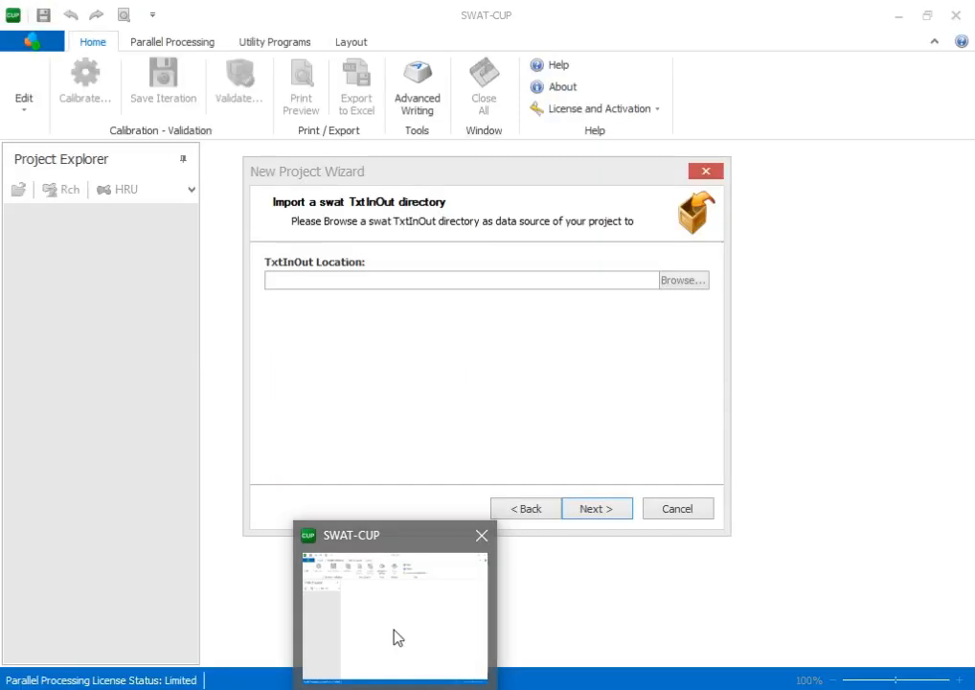
left_click(393, 640)
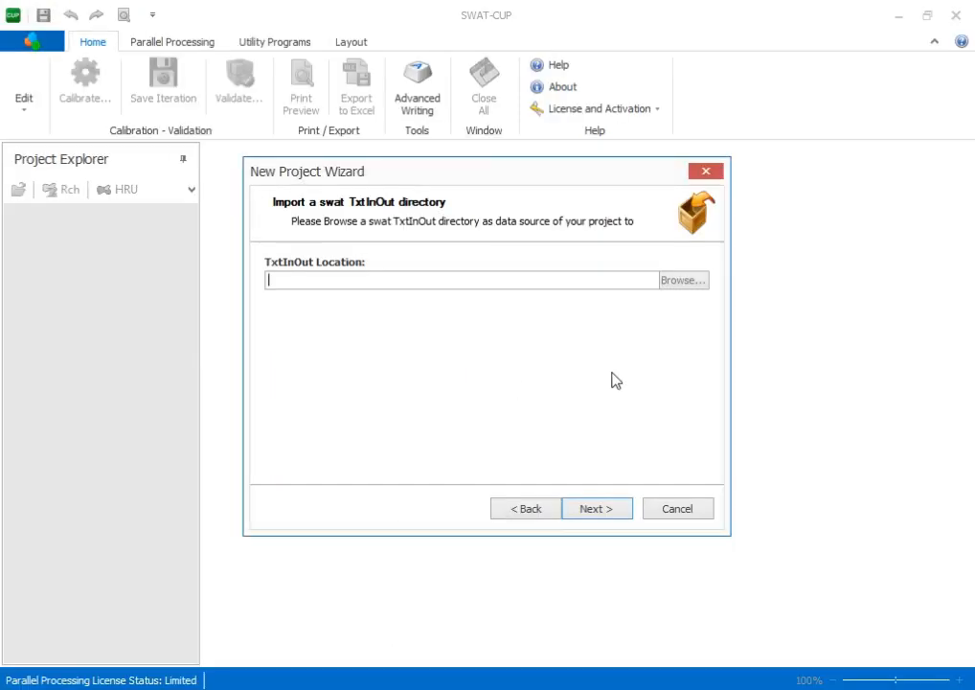
left_click(670, 279)
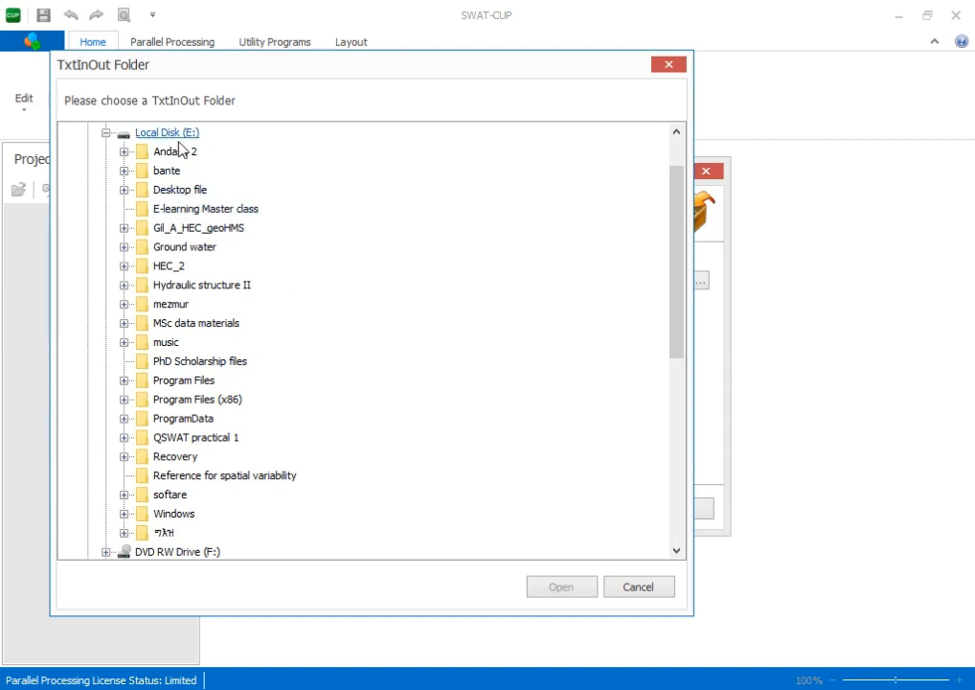
left_click(124, 438)
left_click(142, 457)
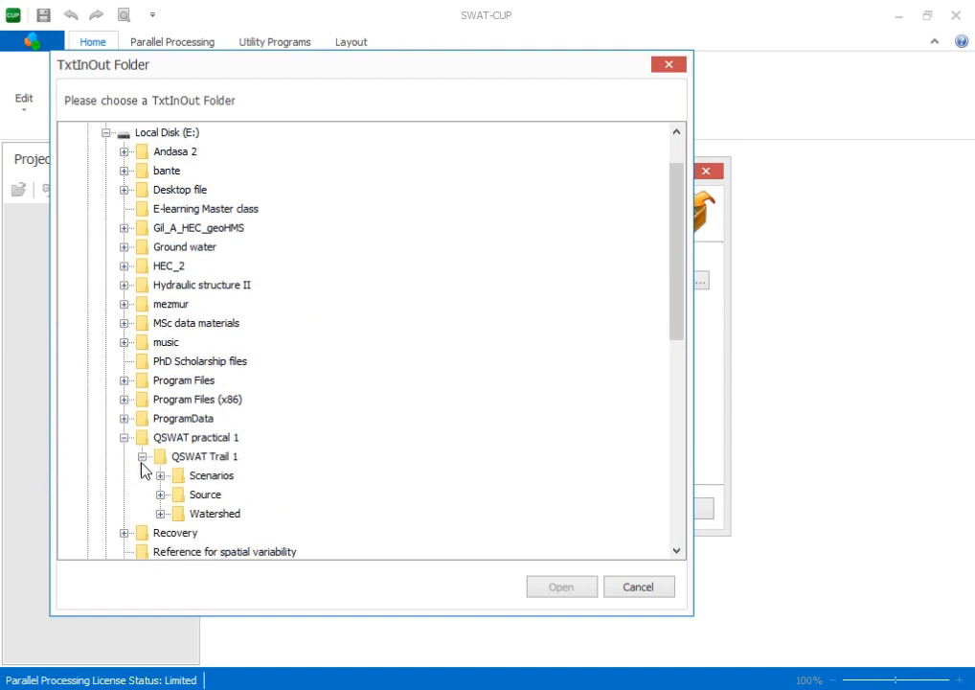
left_click(160, 476)
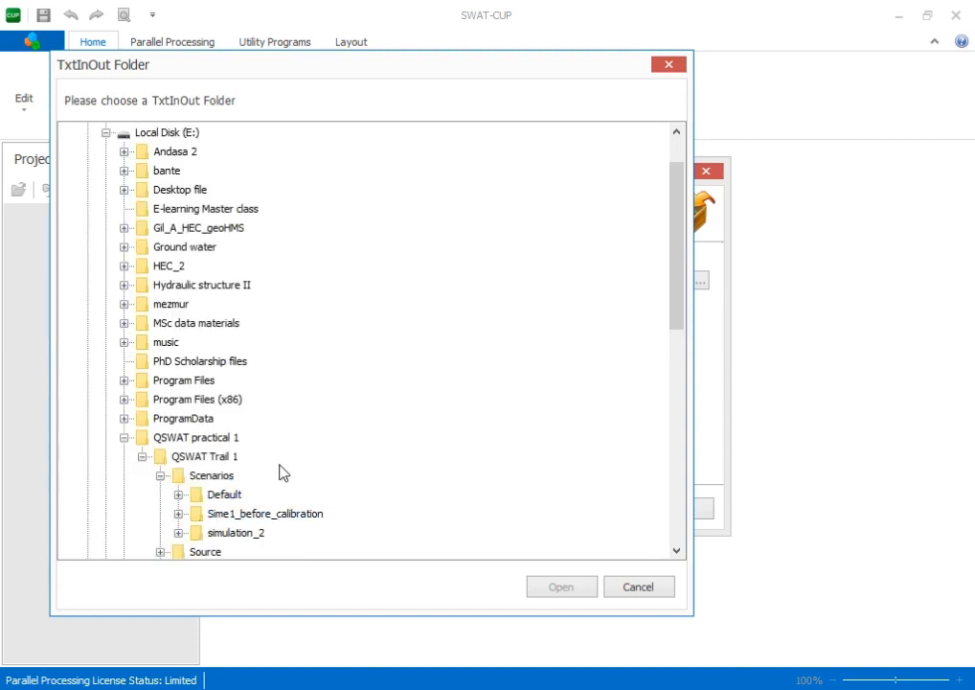
left_click(178, 514)
scroll(321, 474, "down", 2)
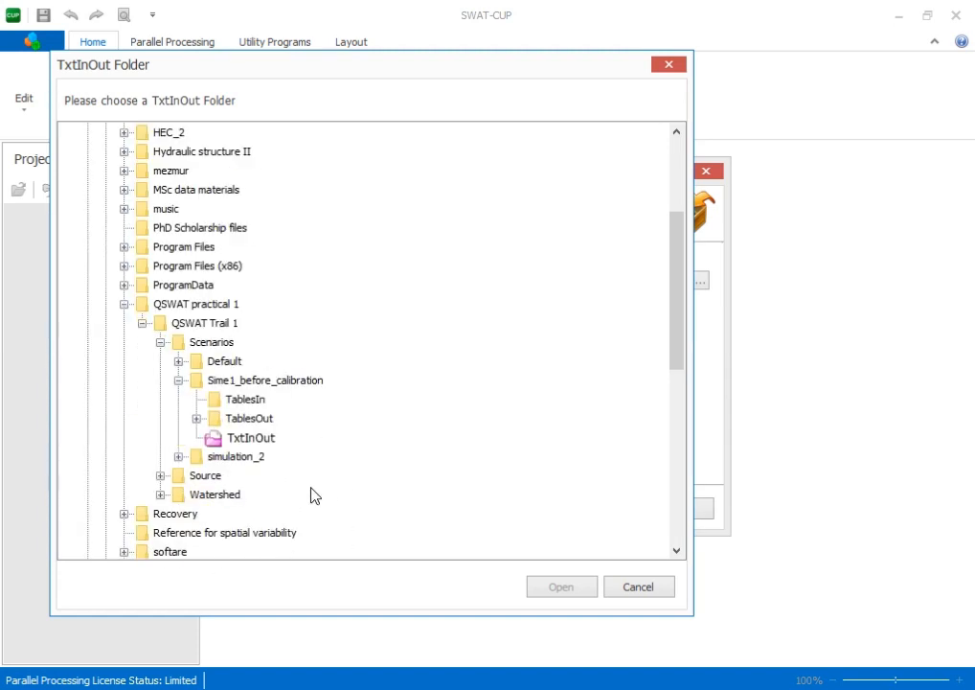
left_click(252, 439)
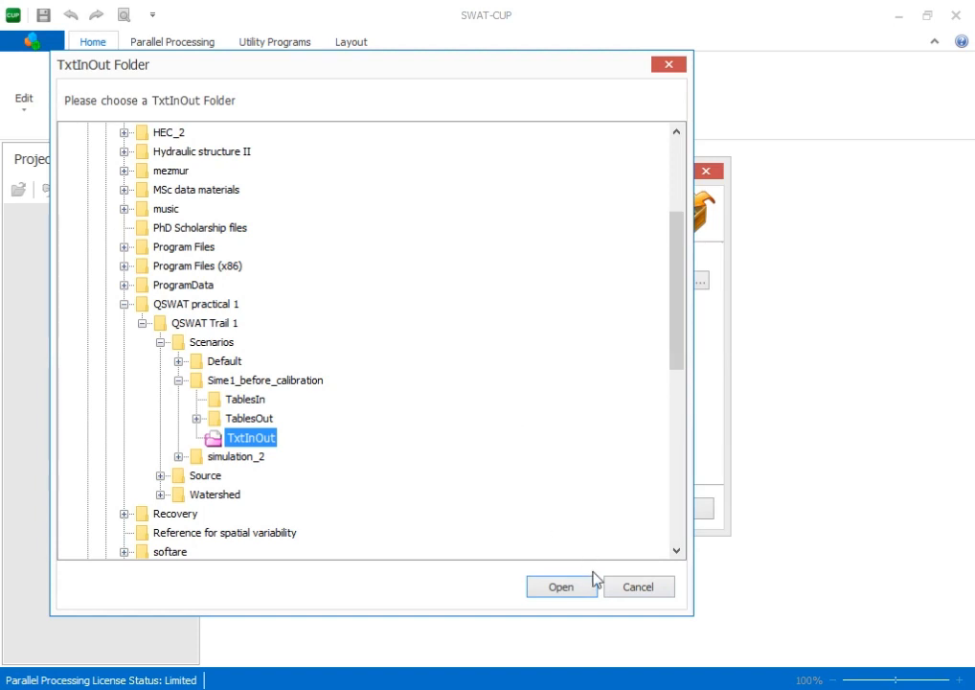
left_click(561, 586)
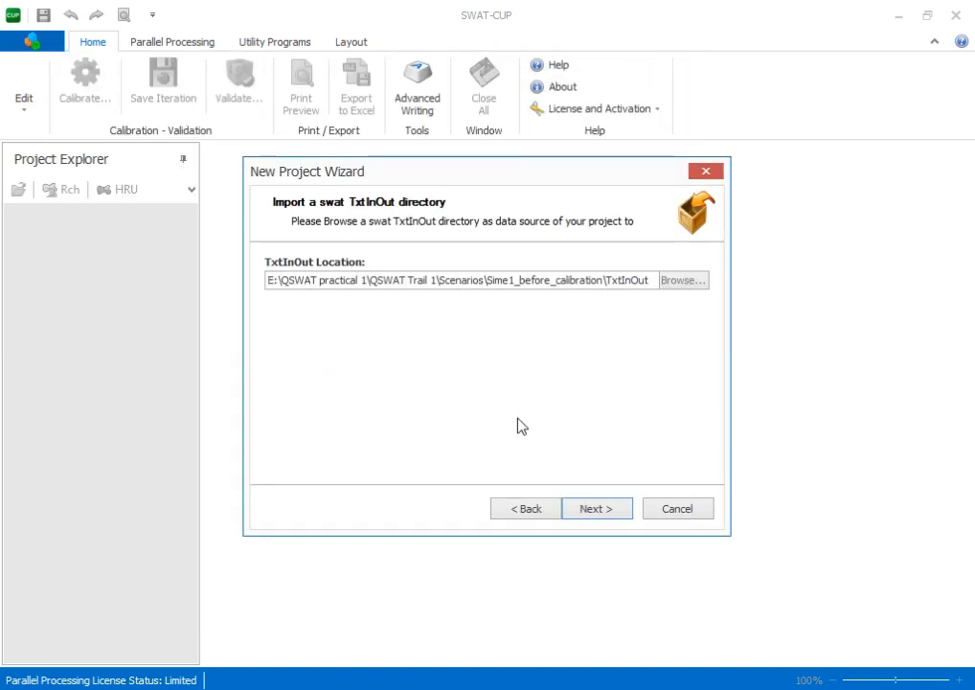
left_click(588, 509)
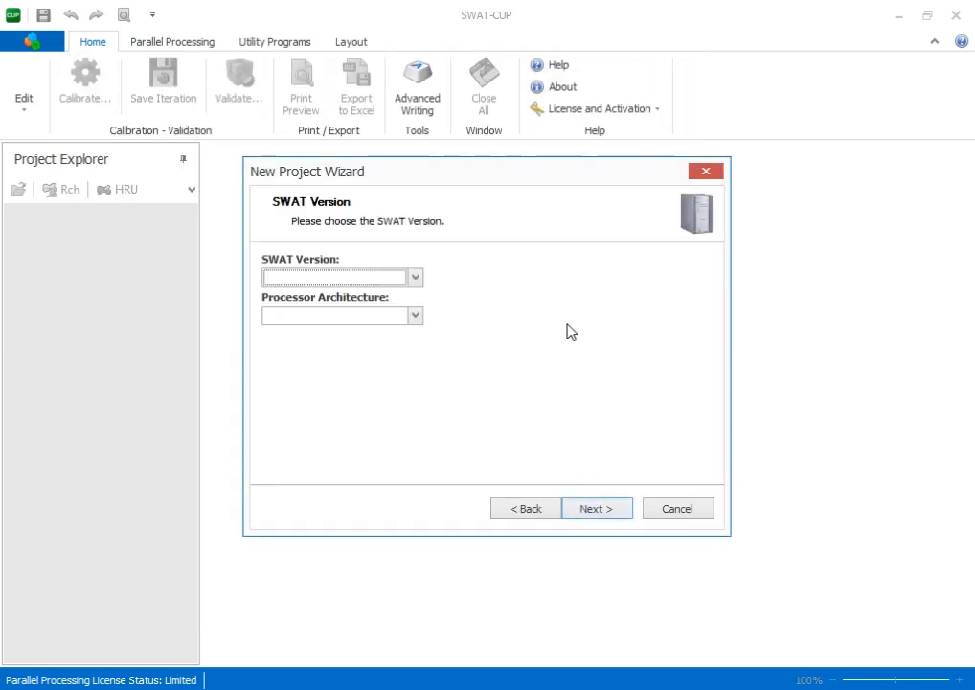
Set the SWAT version to 2012 and the processor architecture to 64-bit, and continue to the project type page.
left_click(415, 278)
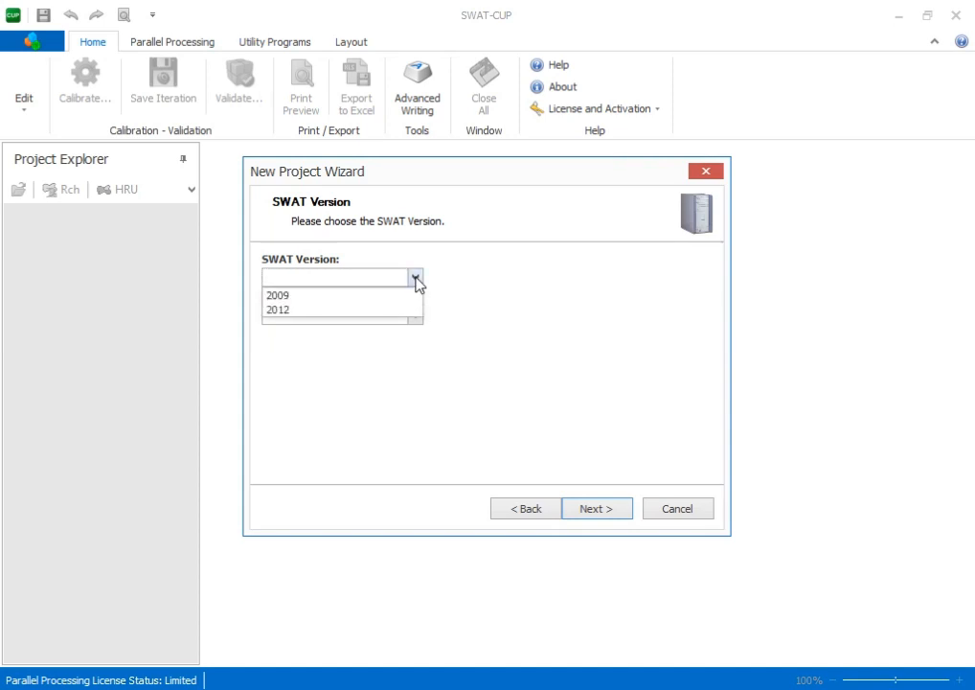
left_click(296, 311)
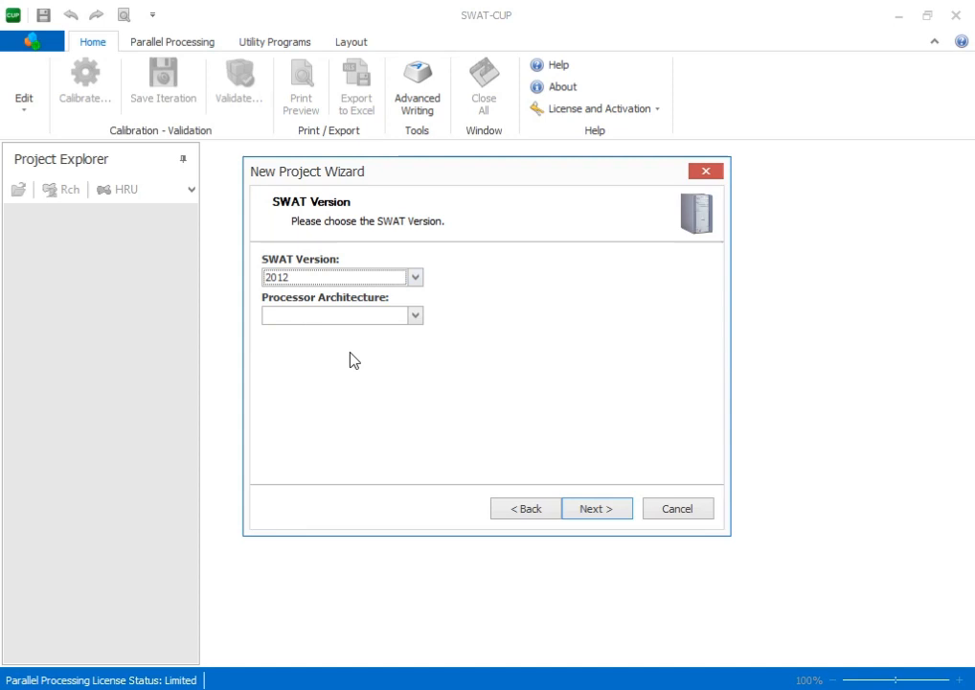
left_click(414, 317)
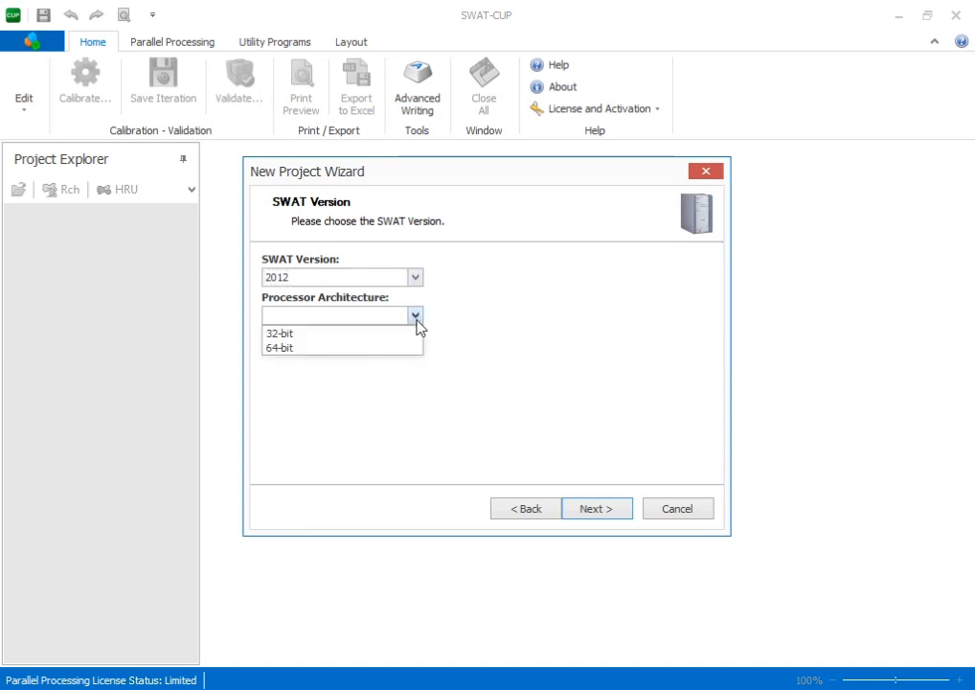
left_click(311, 347)
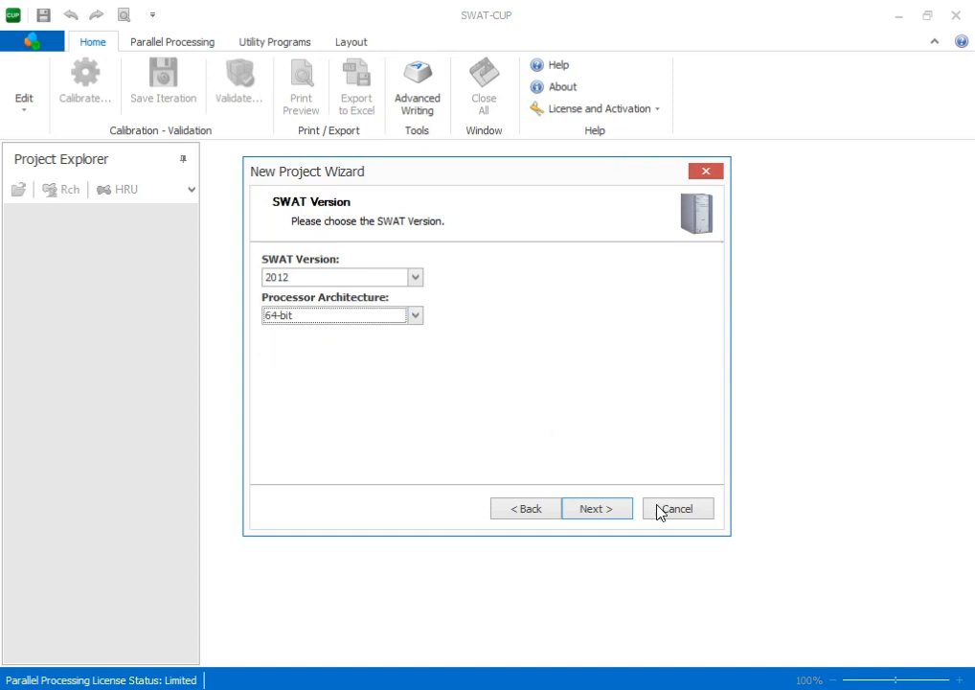
left_click(599, 509)
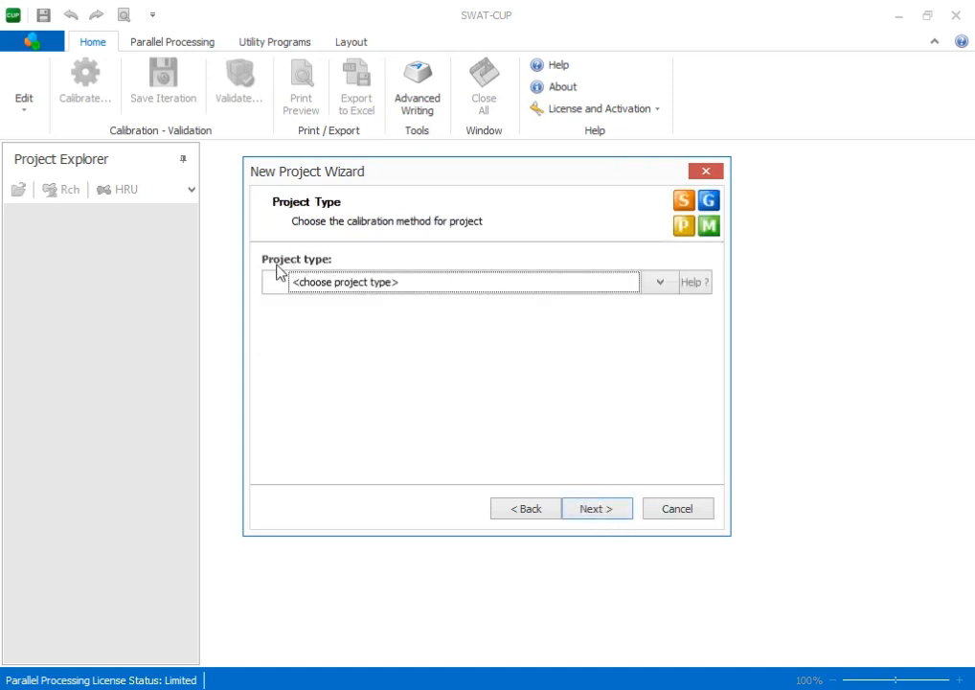
Choose Sufi2 as the project type and name the project Qswat_swatcup.
left_click(659, 283)
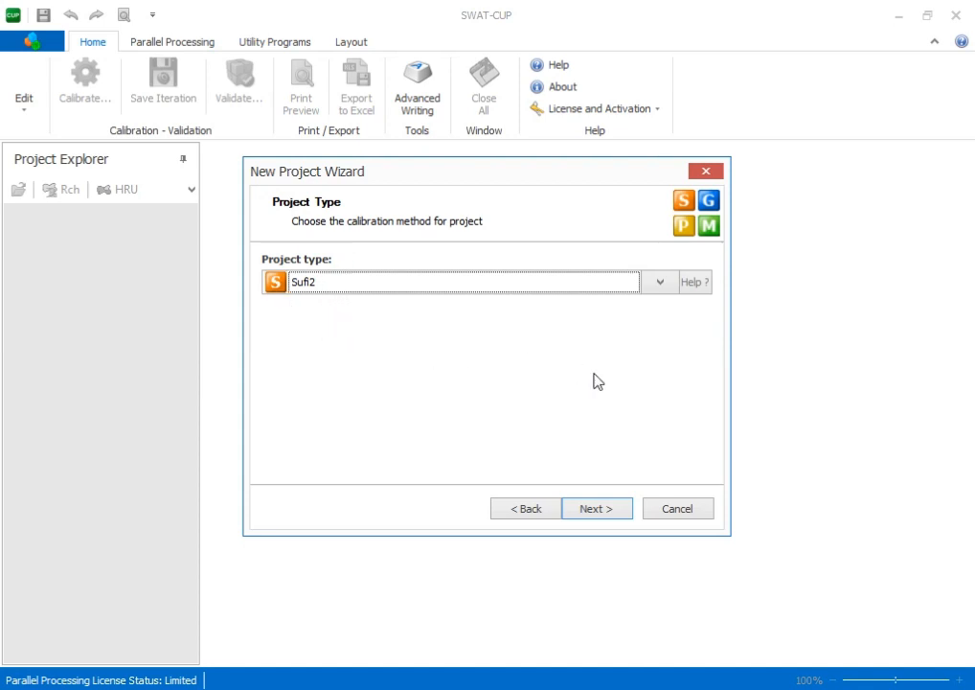
left_click(609, 514)
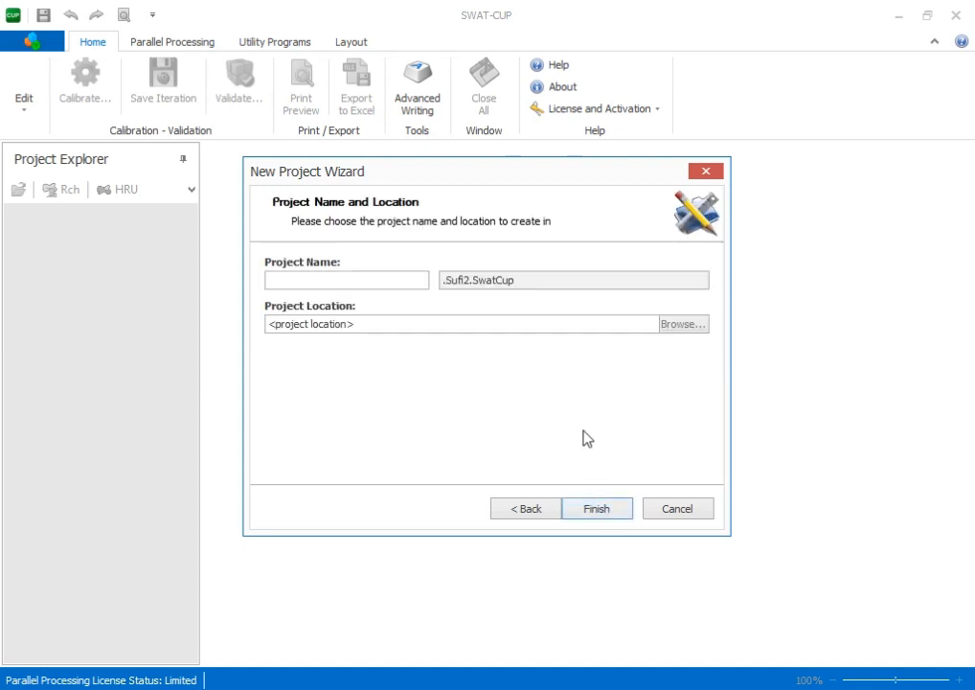
left_click(354, 281)
type("Qswat")
type("_swatc")
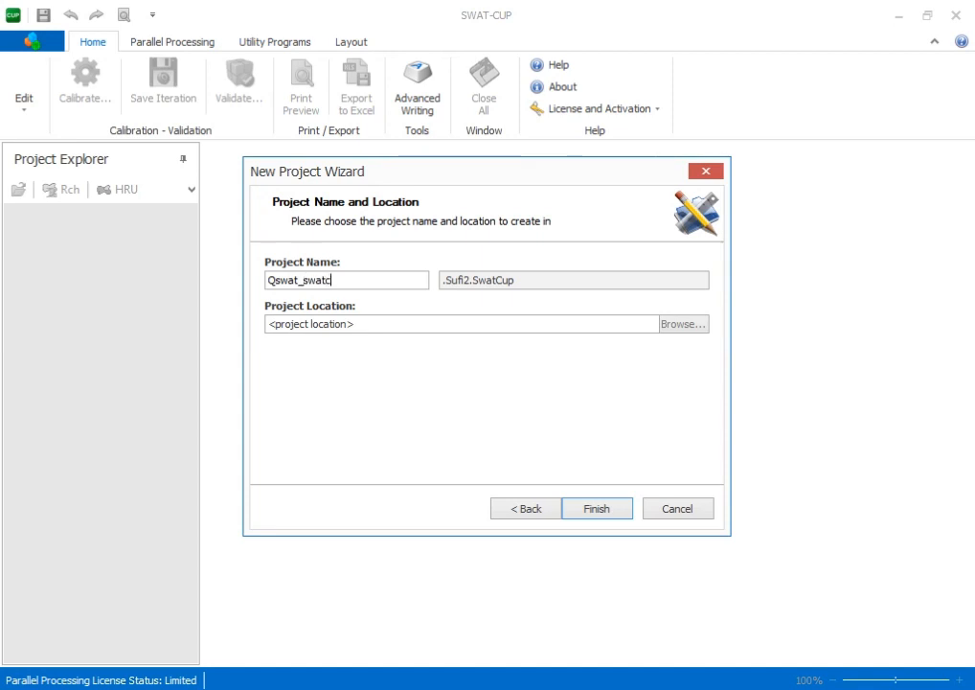
type("up")
Set the project location to E:\QSWAT practical 1 and finish creating the project.
left_click(669, 327)
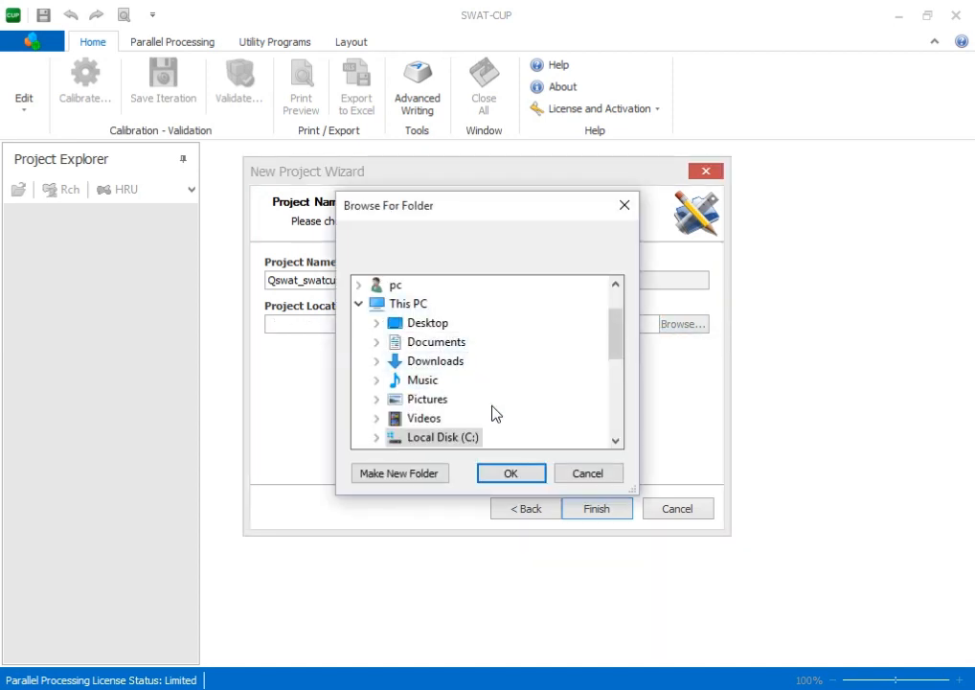
scroll(574, 385, "down", 2)
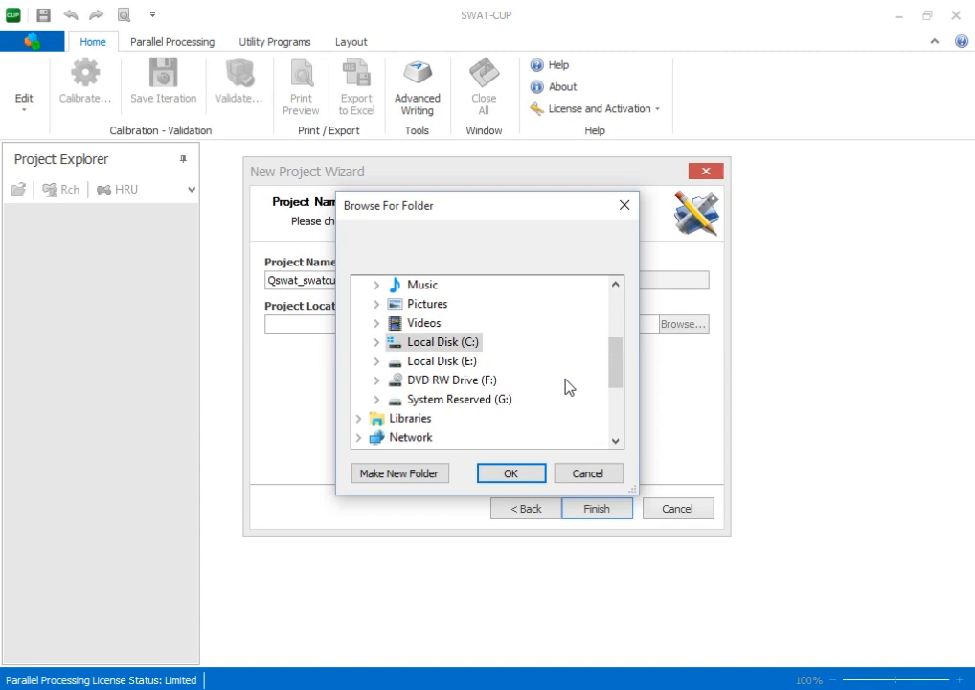
left_click(434, 363)
scroll(552, 430, "down", 2)
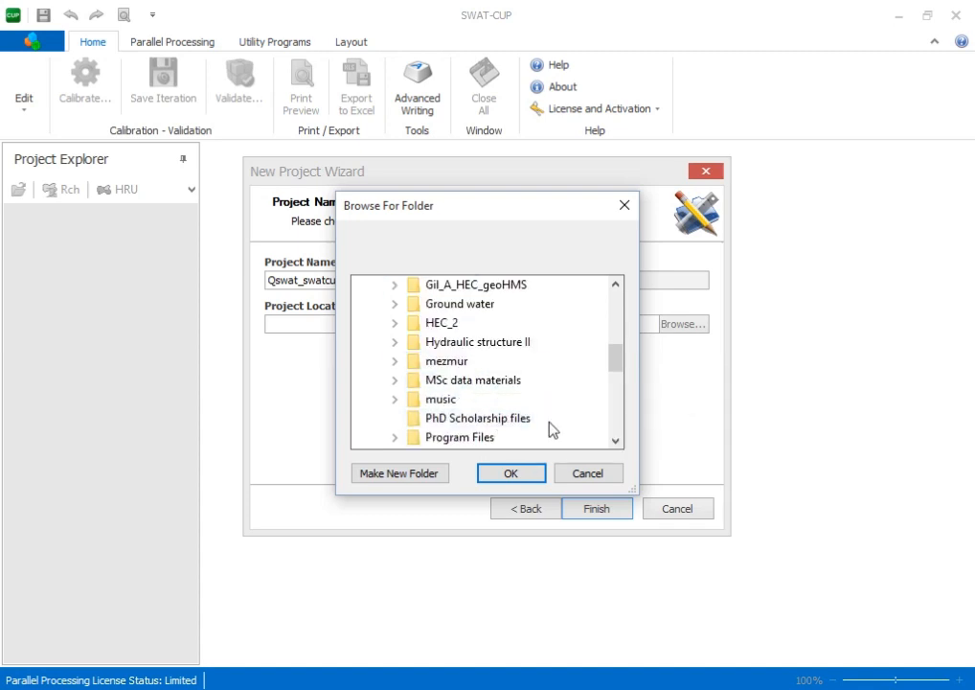
scroll(483, 397, "up", 2)
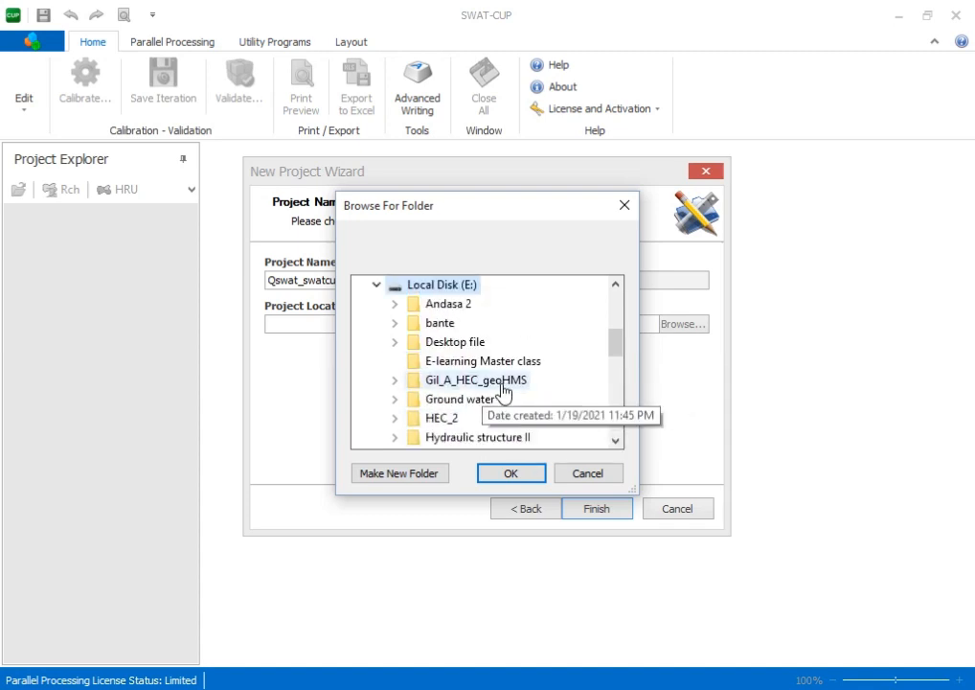
scroll(502, 391, "down", 4)
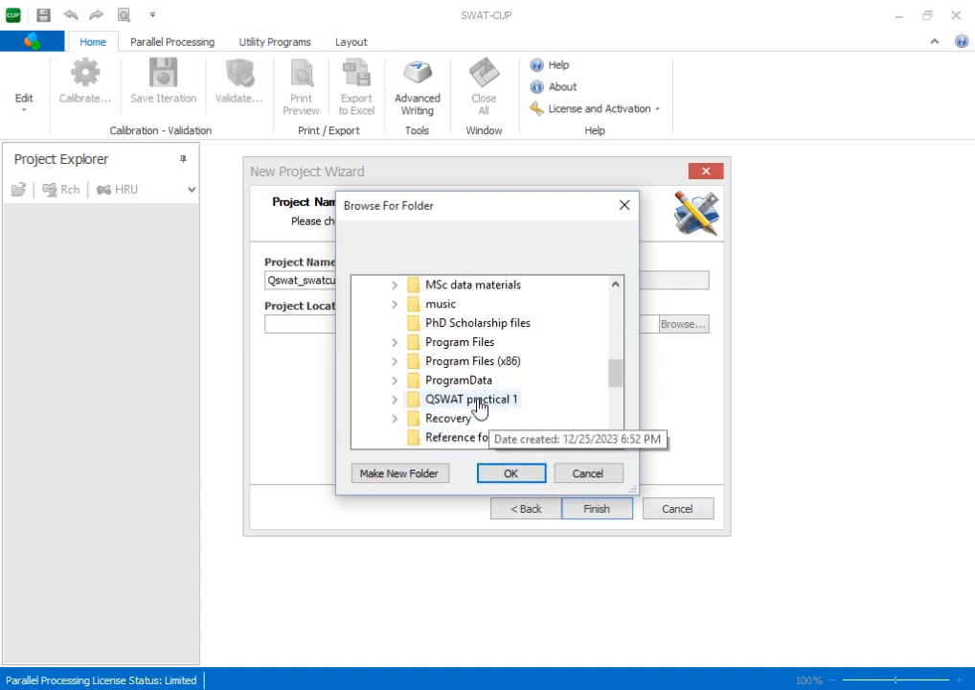
scroll(479, 407, "up", 1)
left_click(425, 436)
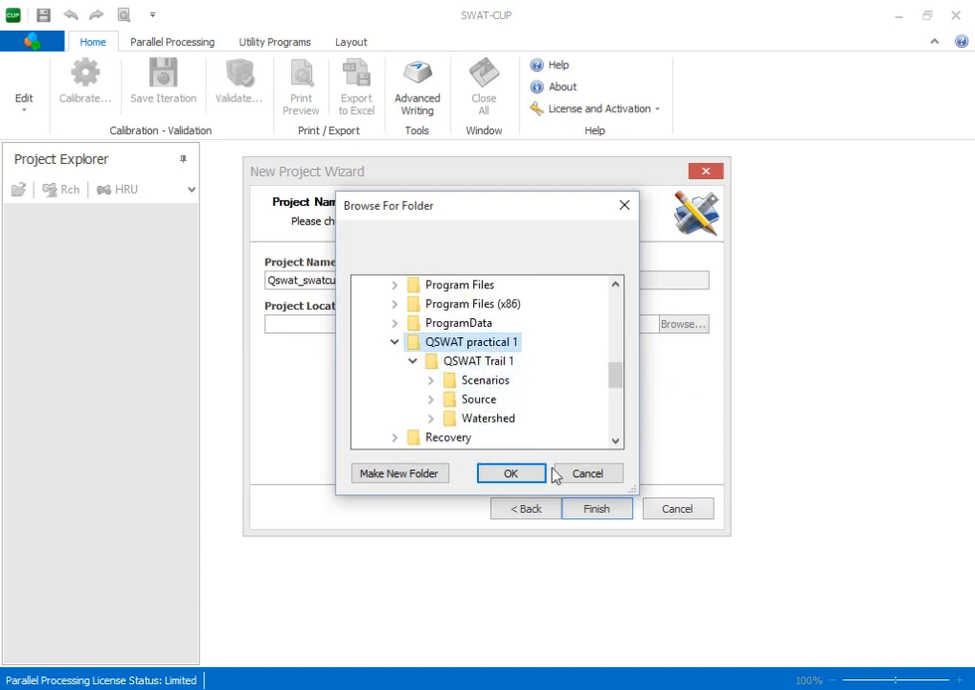
left_click(522, 473)
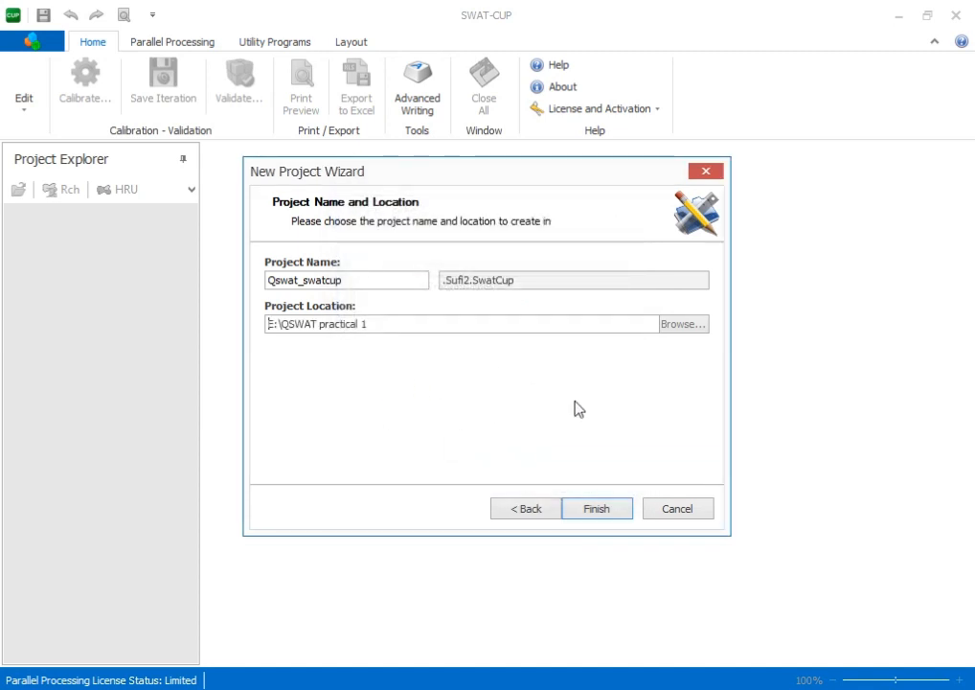
left_click(608, 514)
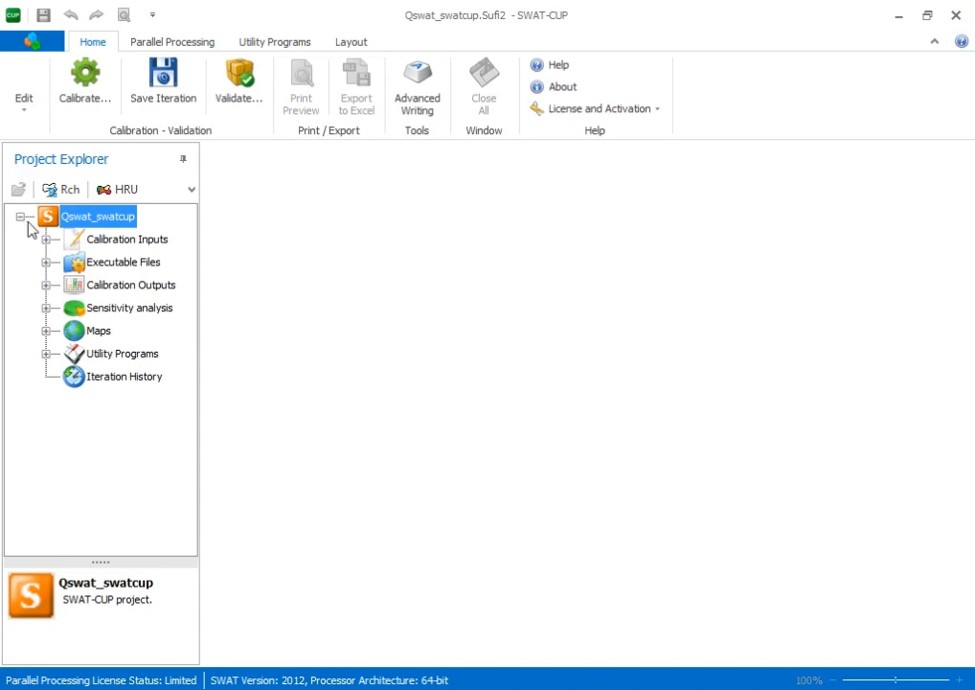
Enable the Rch option for the new project, and switch the HRU option on and off again.
left_click(65, 191)
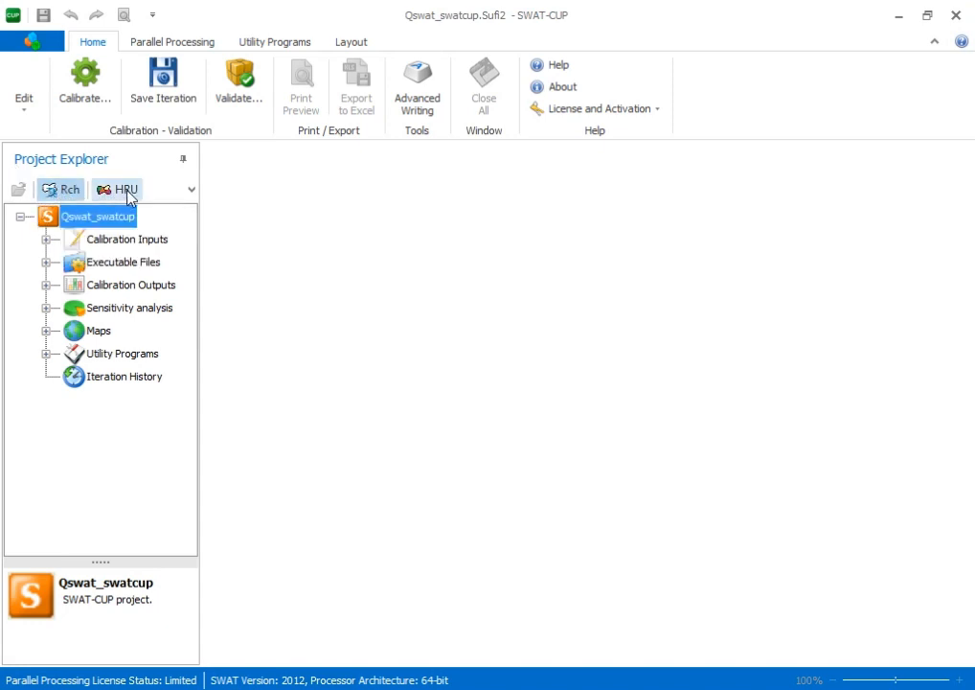
left_click(125, 192)
left_click(192, 189)
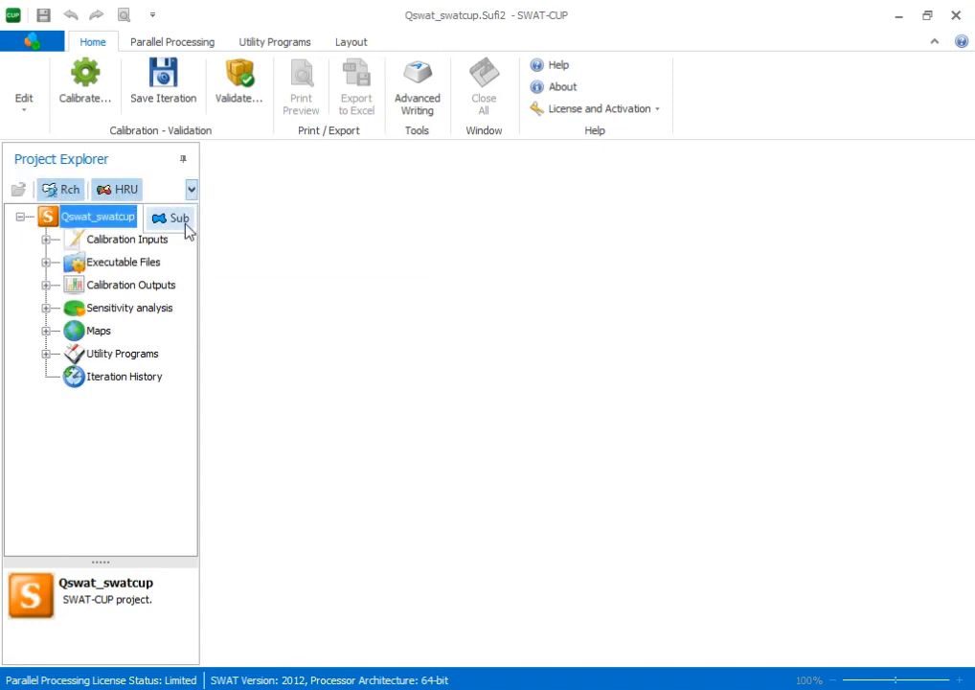
left_click(123, 189)
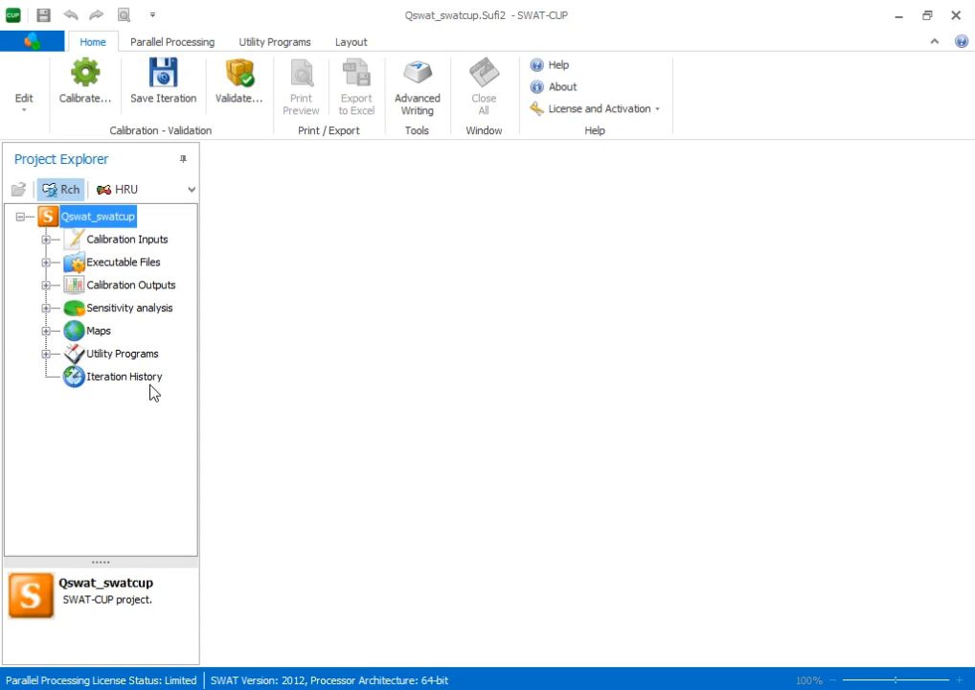
Expand the project's Calibration Inputs and open Par_inf.txt.
left_click(67, 235)
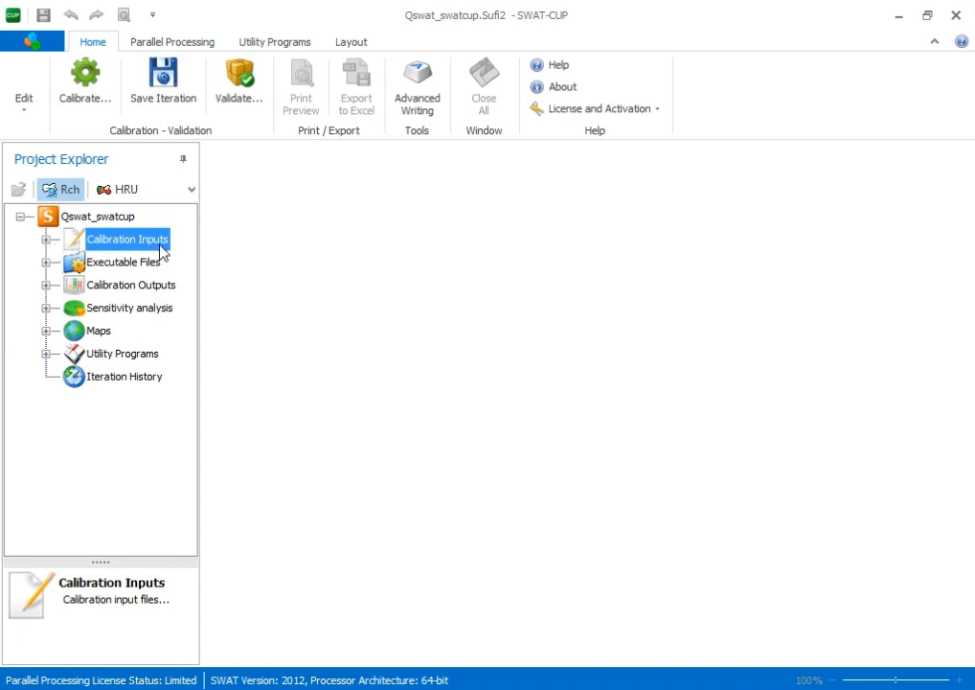
left_click(45, 241)
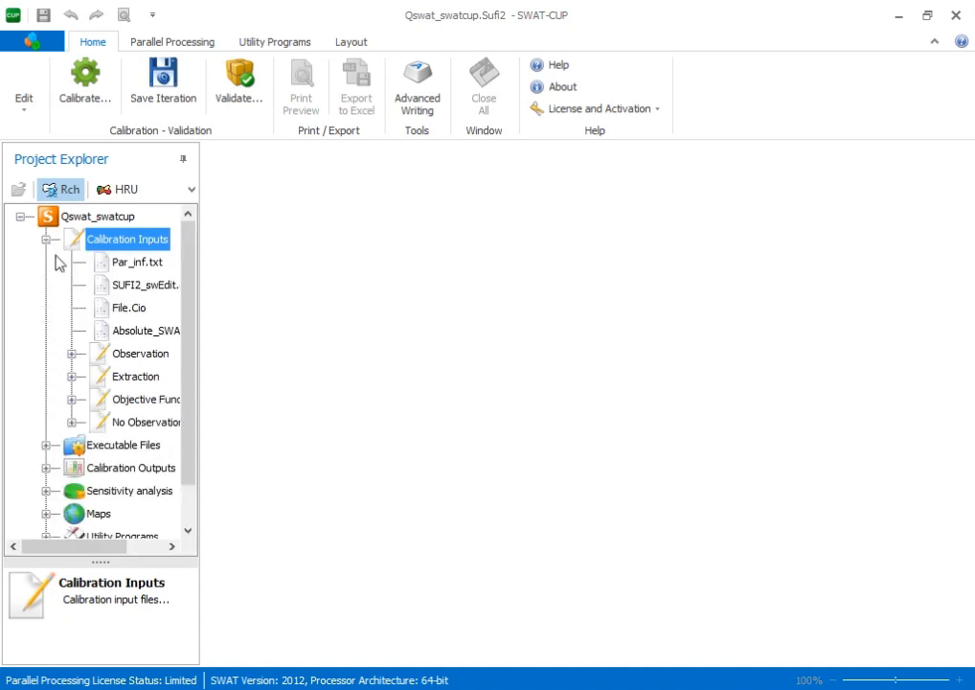
double_click(143, 269)
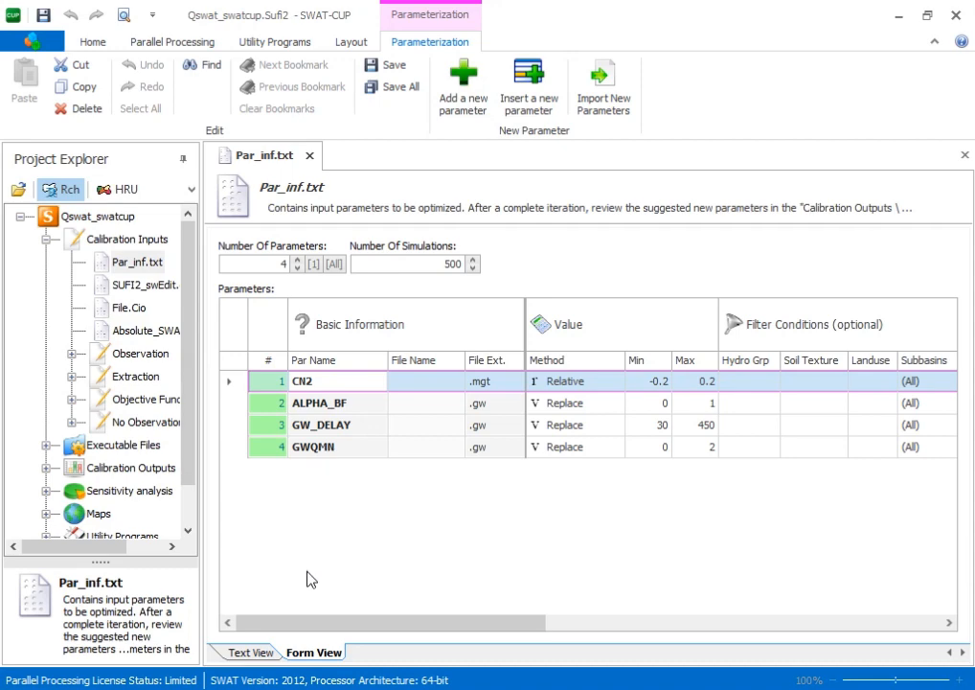
Examine the active parameters, the spare parameter lines and the parameterization examples in the text view of Par_inf.txt.
left_click(253, 653)
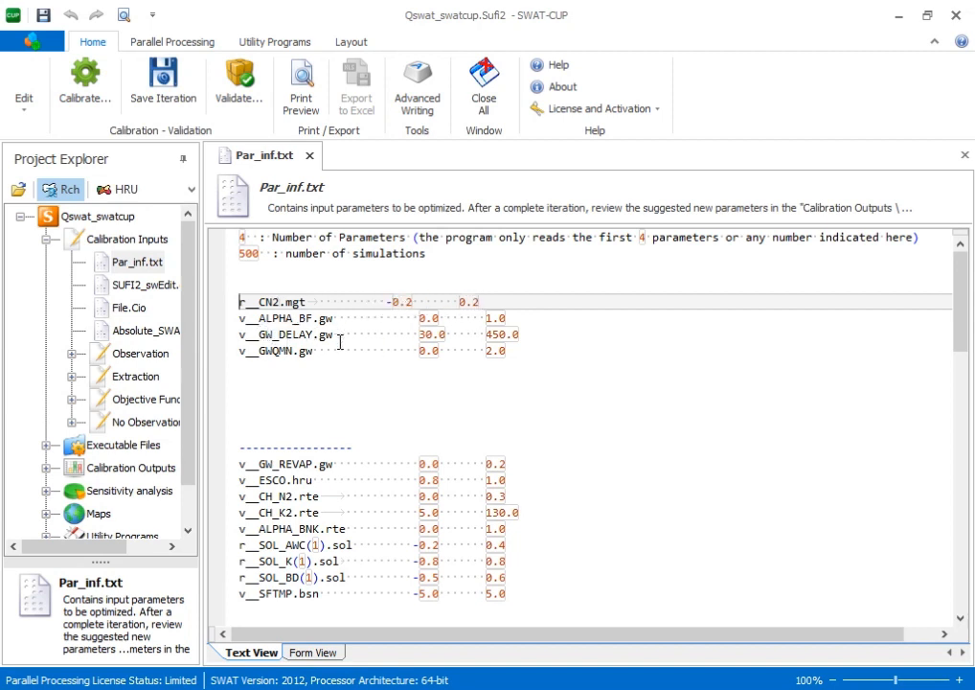
left_click(297, 354)
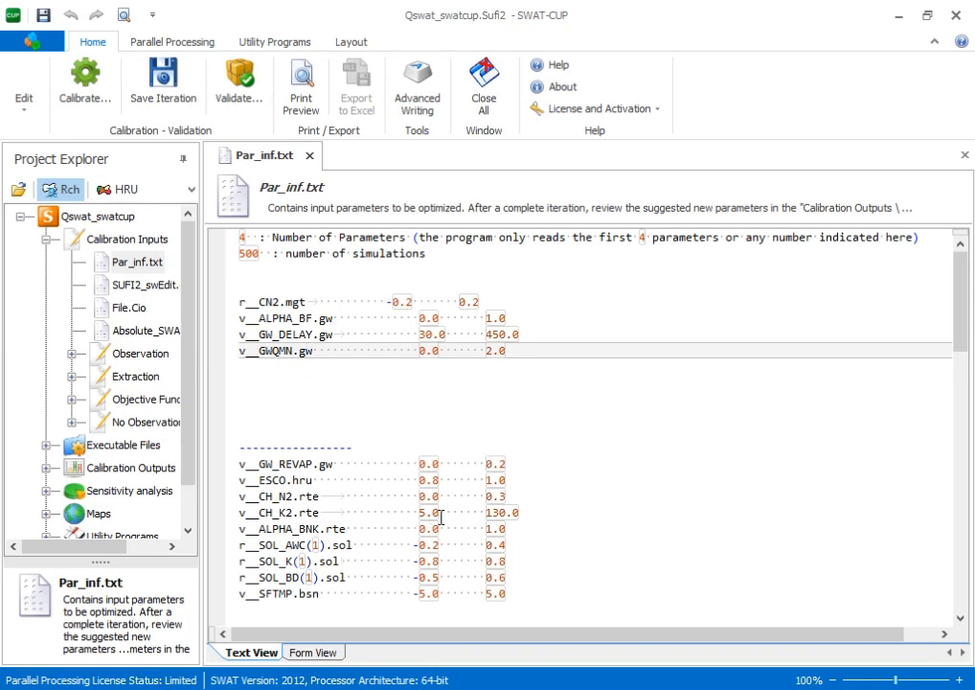
left_click_drag(505, 496, 227, 497)
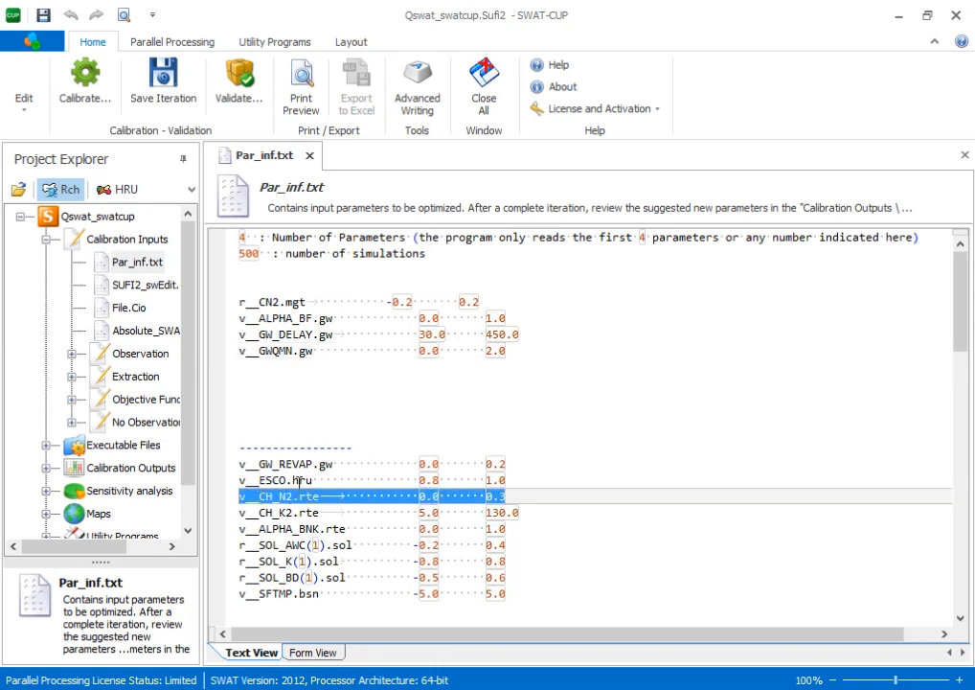
scroll(359, 488, "down", 5)
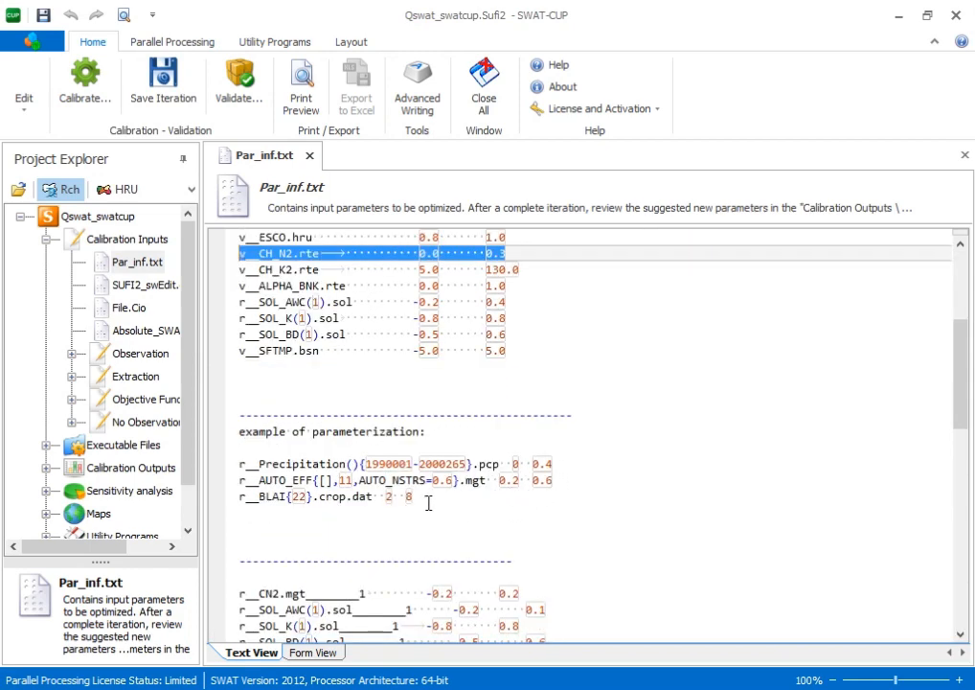
scroll(428, 503, "down", 14)
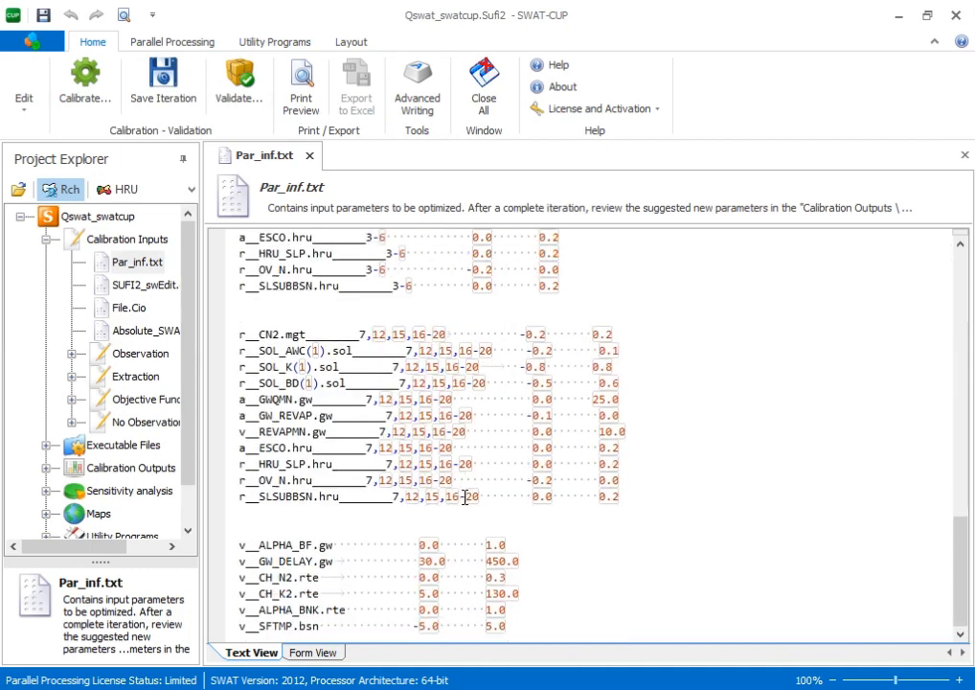
In the form view, add MGT_OP from the .mgt Harvest group as a new parameter and set the number of parameters to 5.
left_click(305, 657)
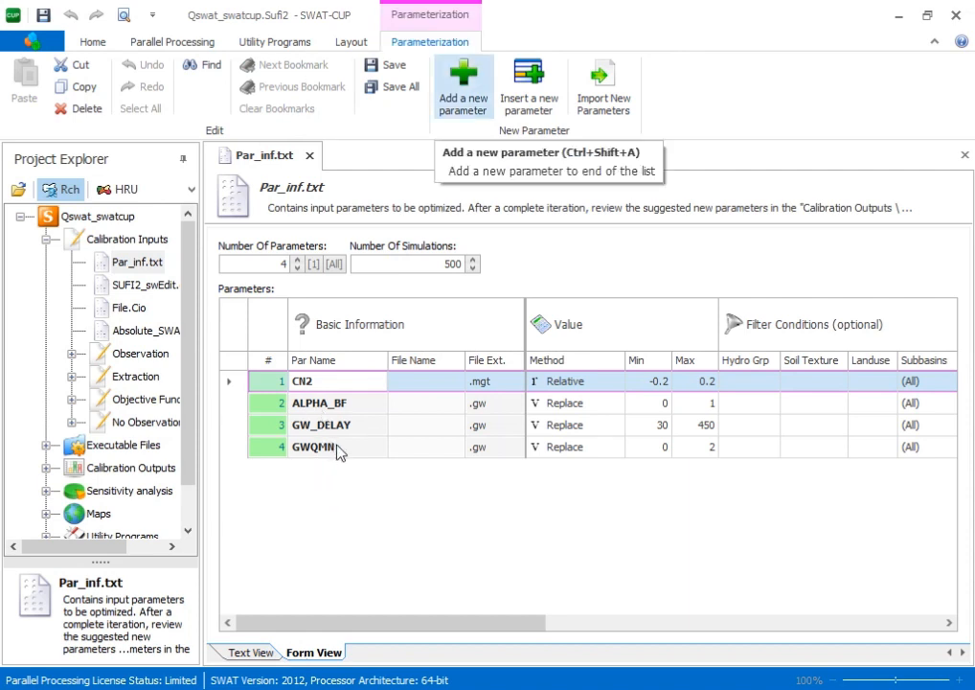
left_click(466, 102)
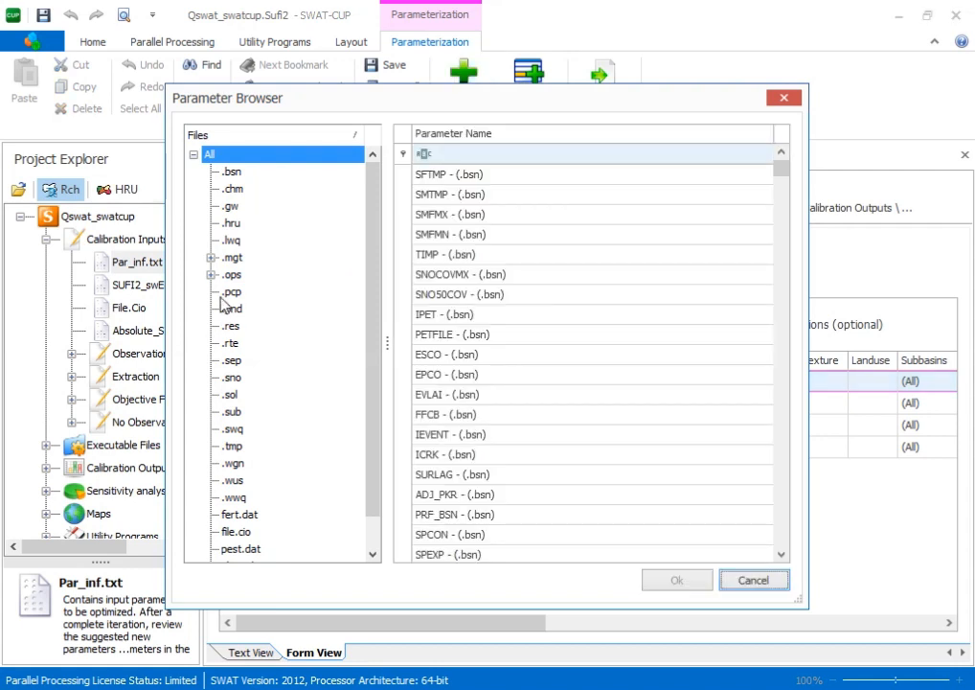
left_click(212, 258)
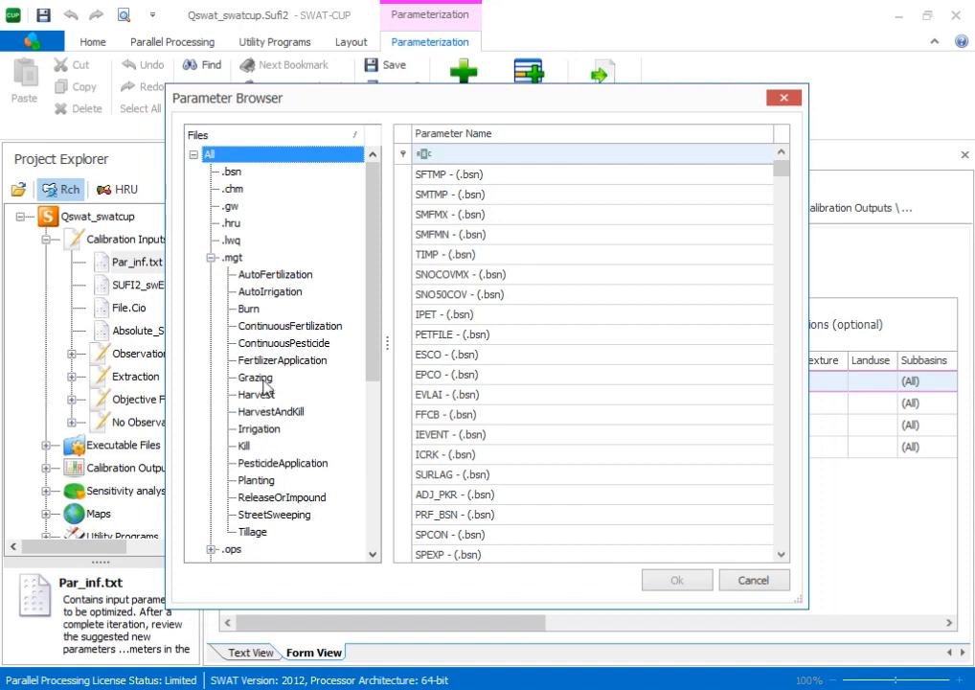
left_click(255, 532)
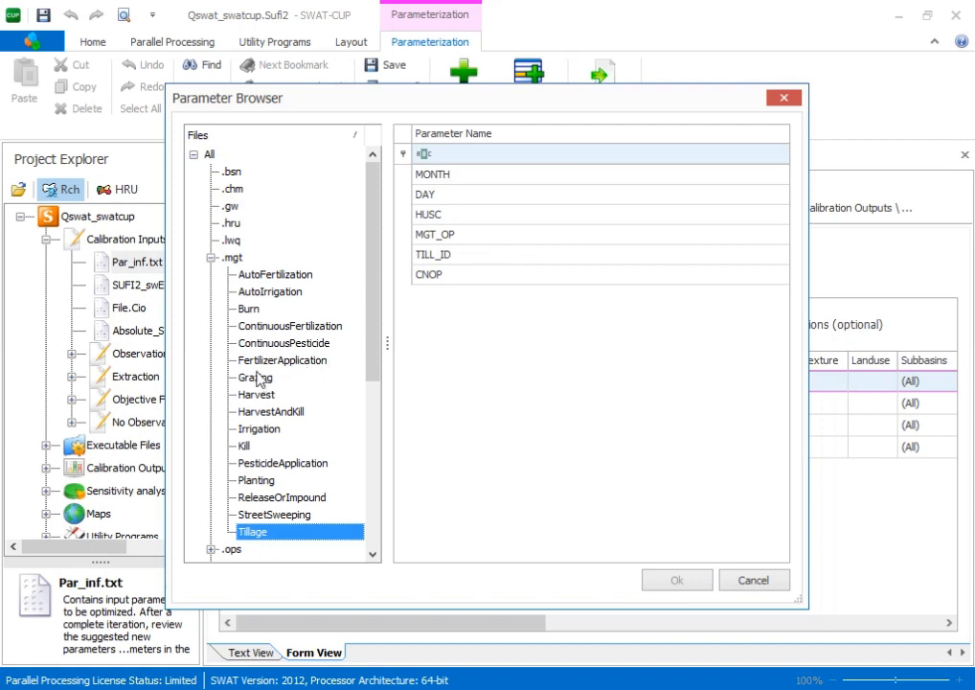
left_click(211, 259)
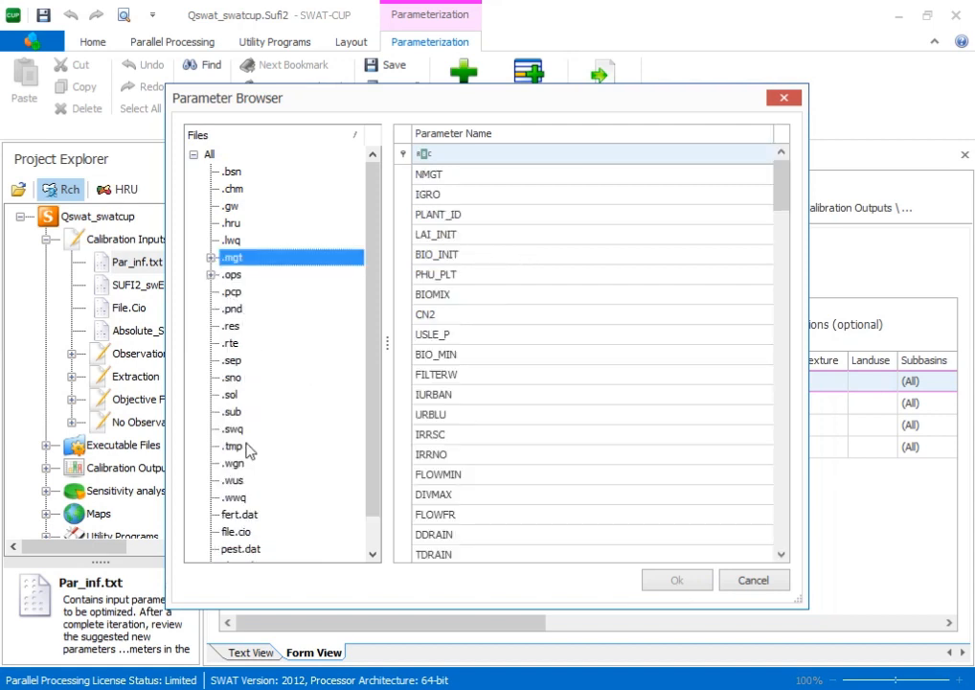
left_click(211, 259)
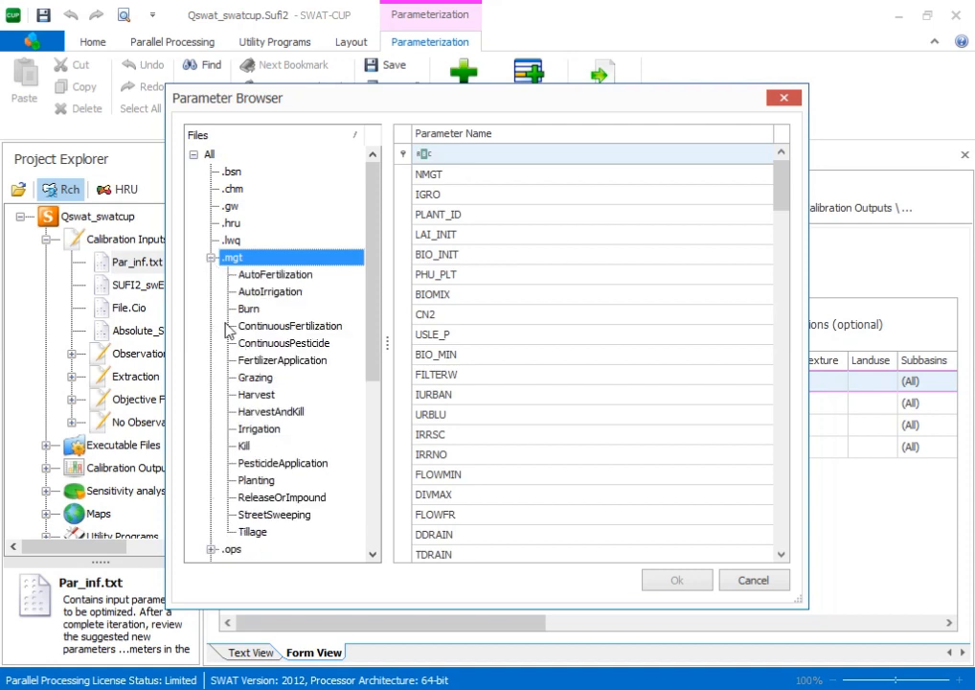
left_click(256, 396)
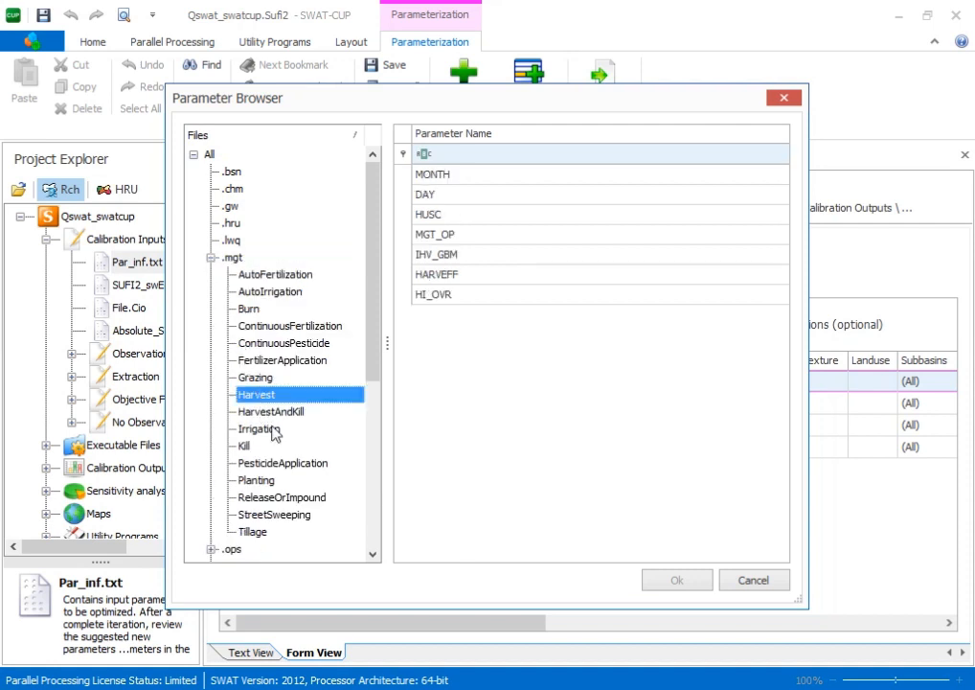
left_click(432, 236)
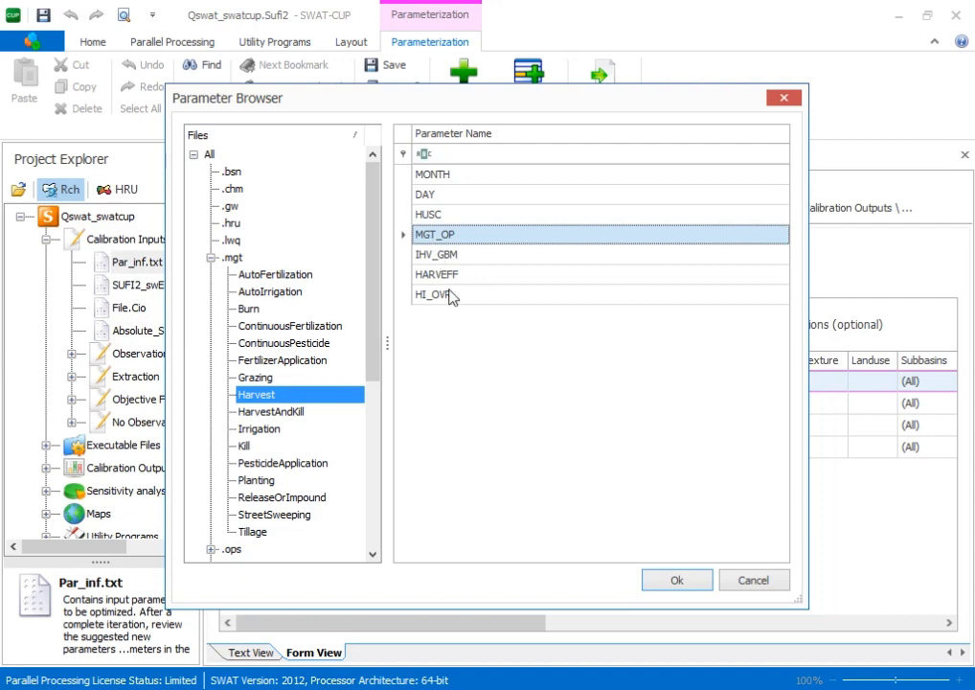
left_click(676, 580)
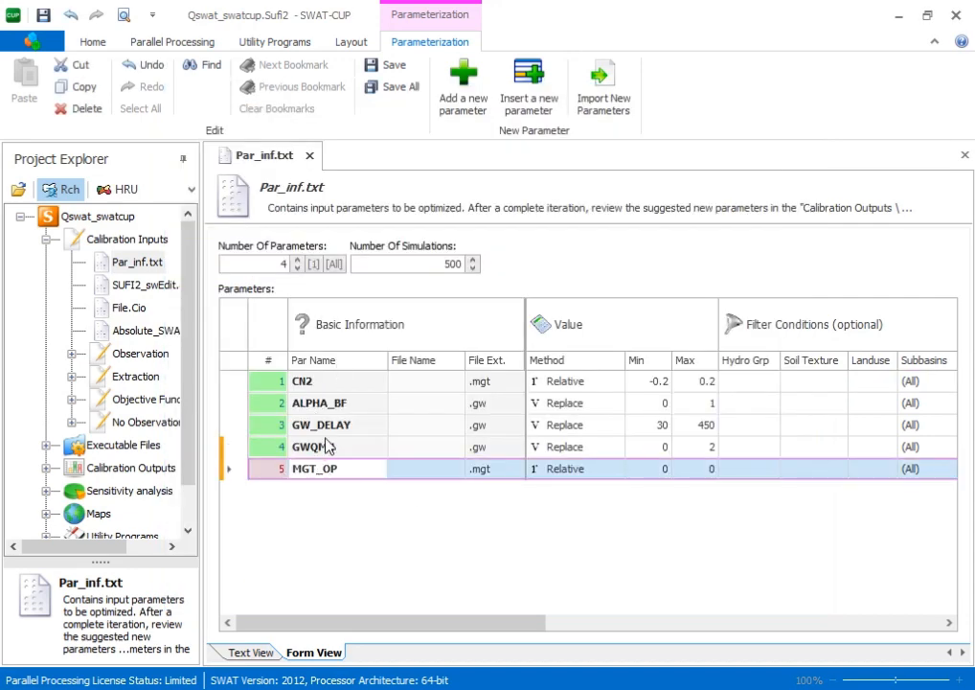
left_click(297, 260)
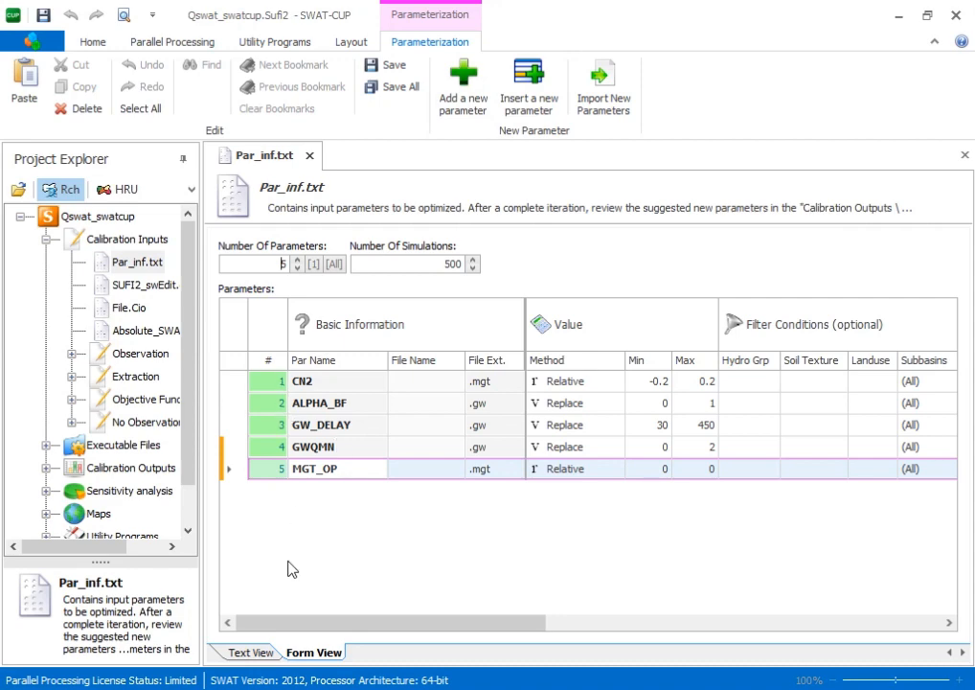
Delete the r__MGT_OP{[],7}.mgt line from Par_inf.txt in the text view.
left_click(246, 655)
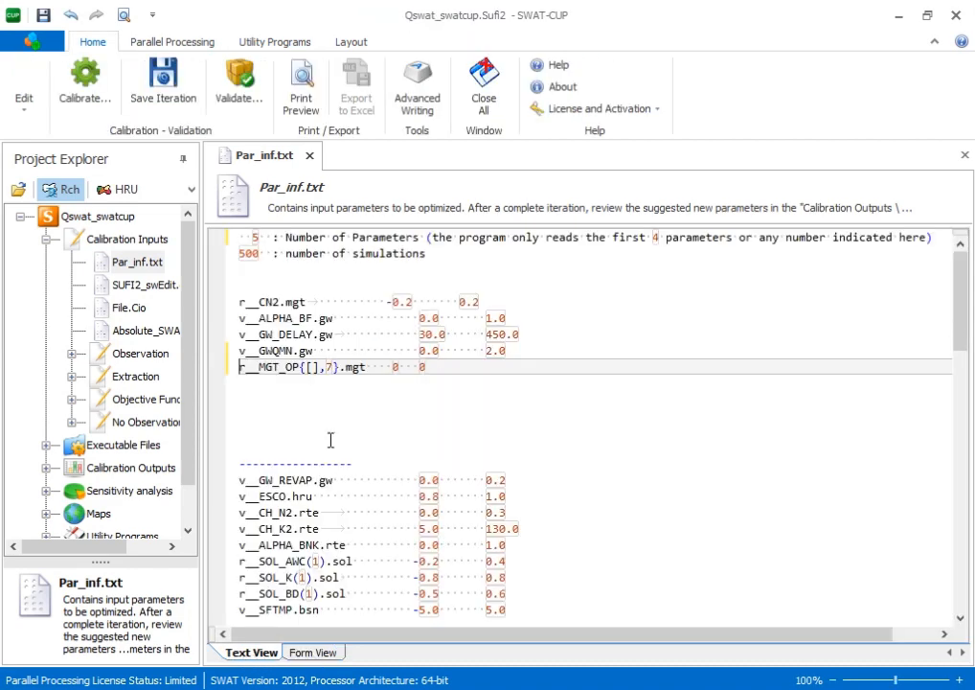
left_click(230, 375)
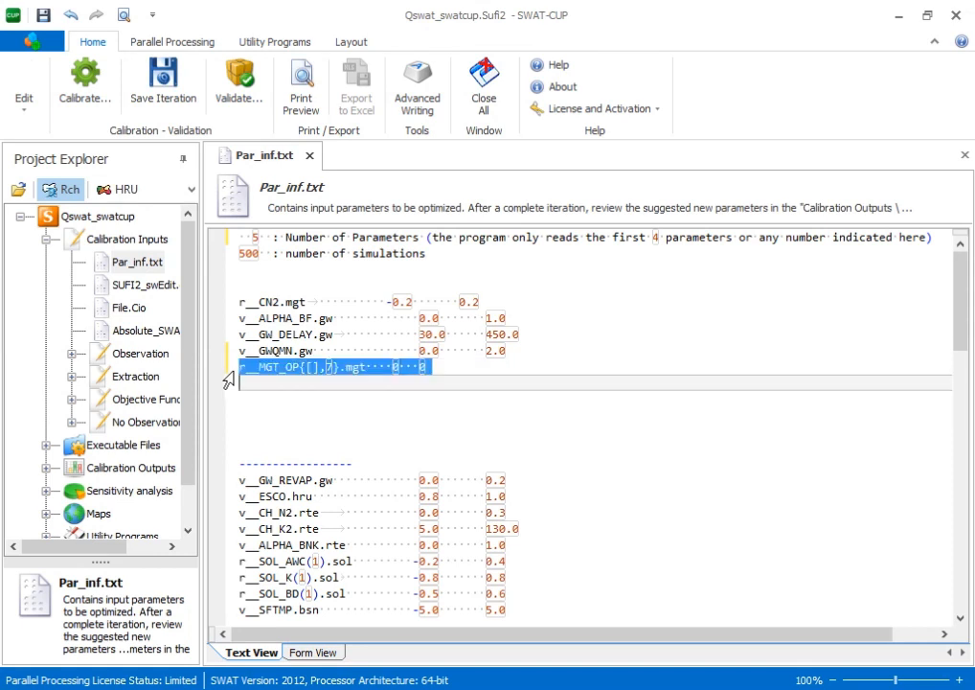
key("Delete")
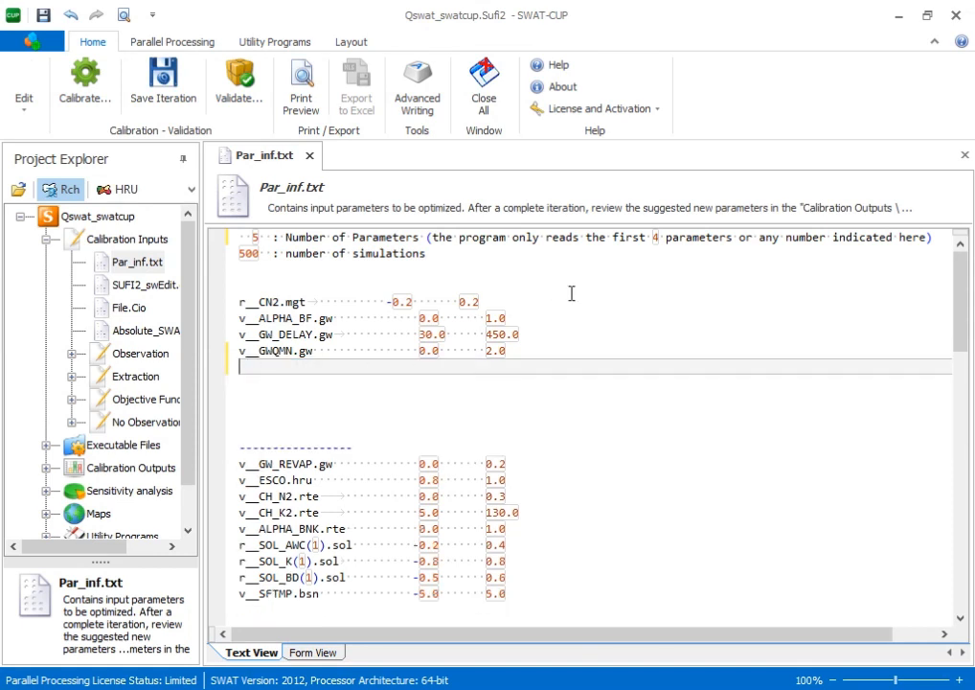
Set the number of parameters to 4 and the number of simulations to 40 in Par_inf.txt.
left_click(572, 290)
left_click(320, 302)
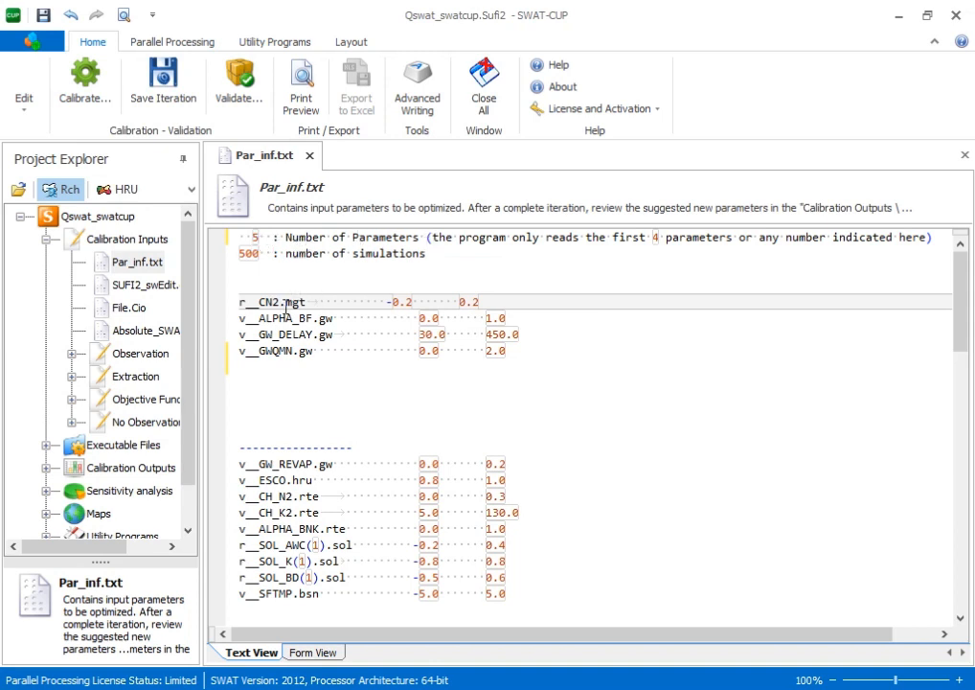
left_click_drag(259, 238, 227, 241)
type("4")
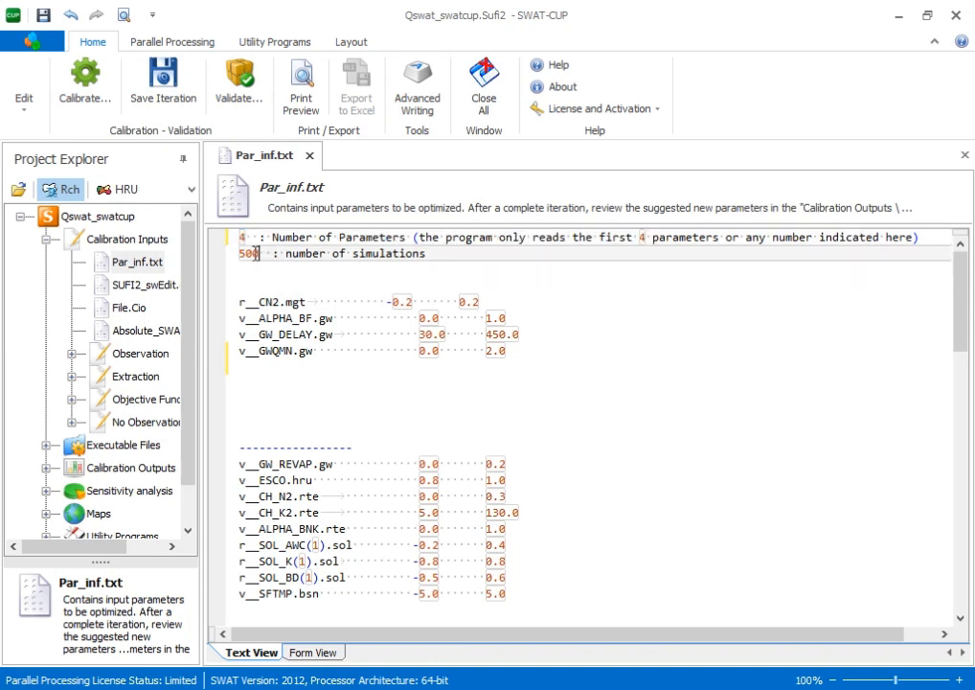
type("2")
key("BackSpace")
key("BackSpace")
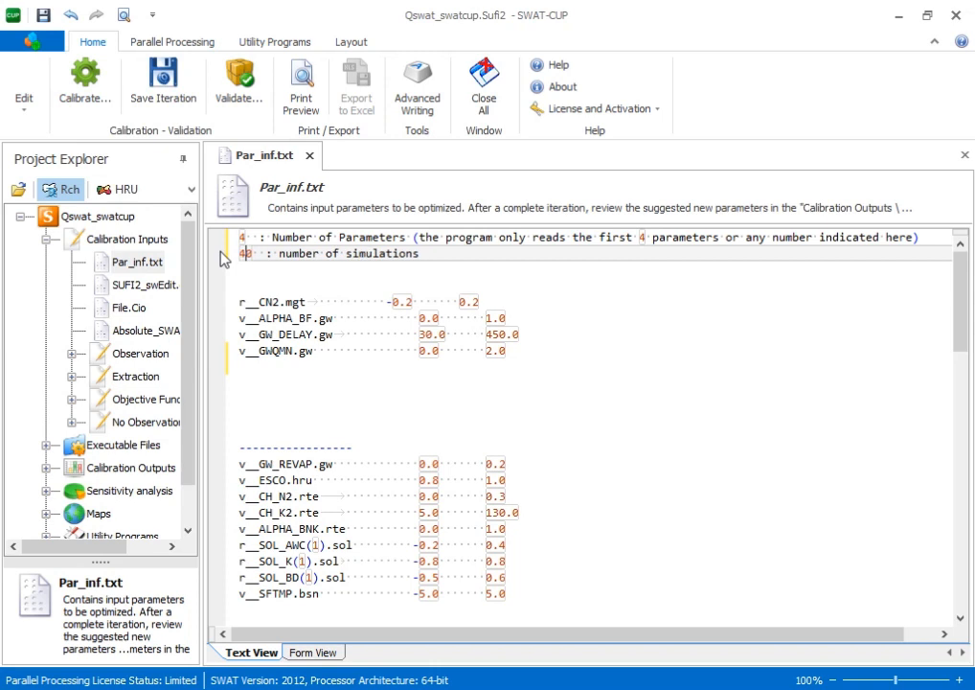
type("4")
left_click(294, 305)
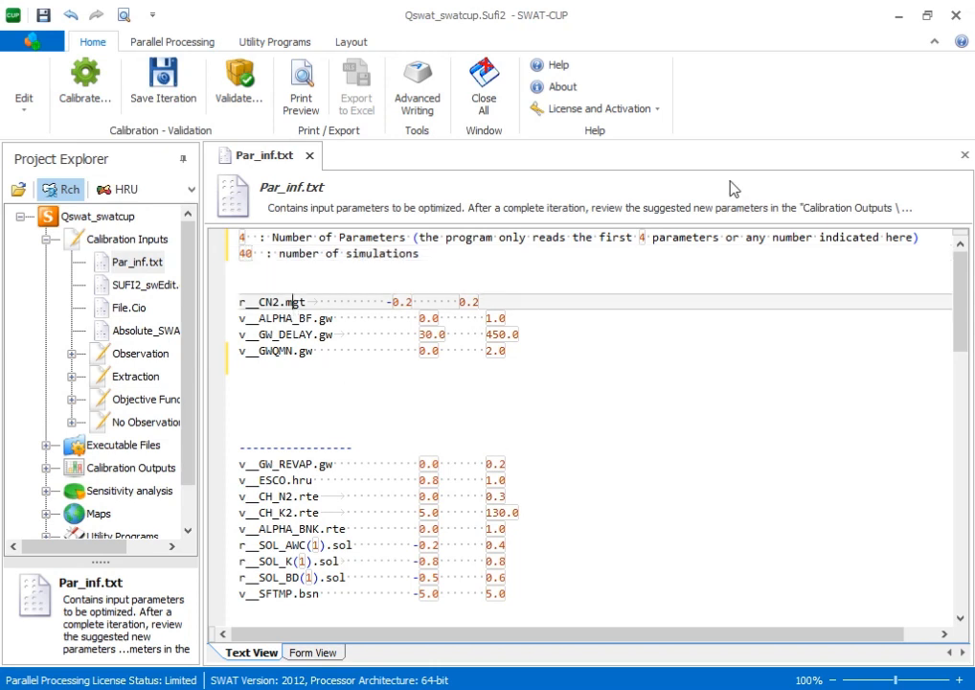
Open SUFI2_swEdit.def and set the ending simulation number to 40, aligning the spacing of the starting simulation line with it.
double_click(140, 287)
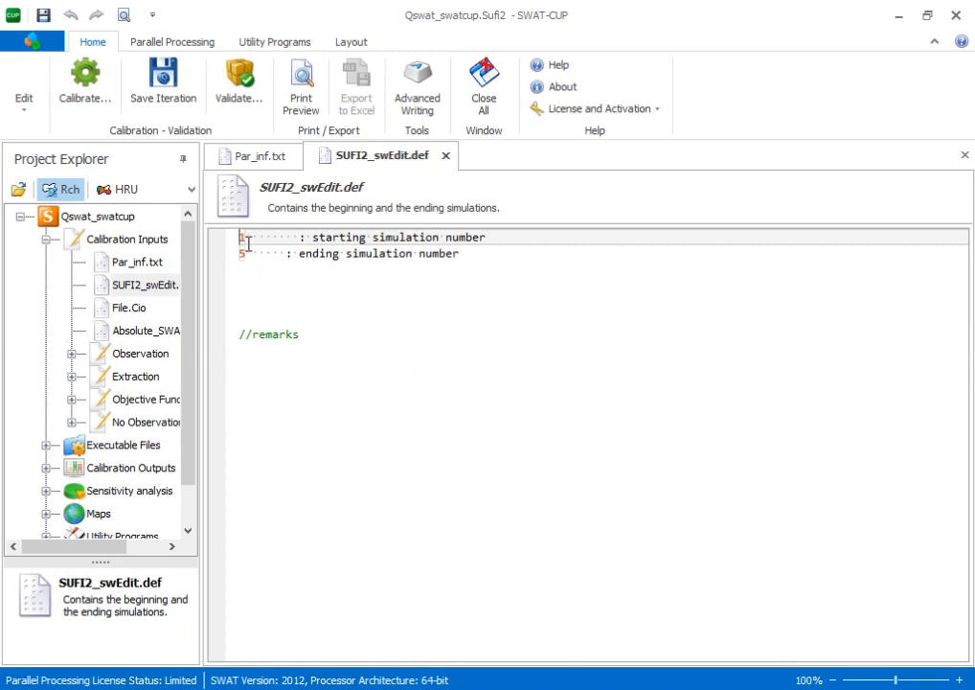
left_click(282, 238)
key("BackSpace")
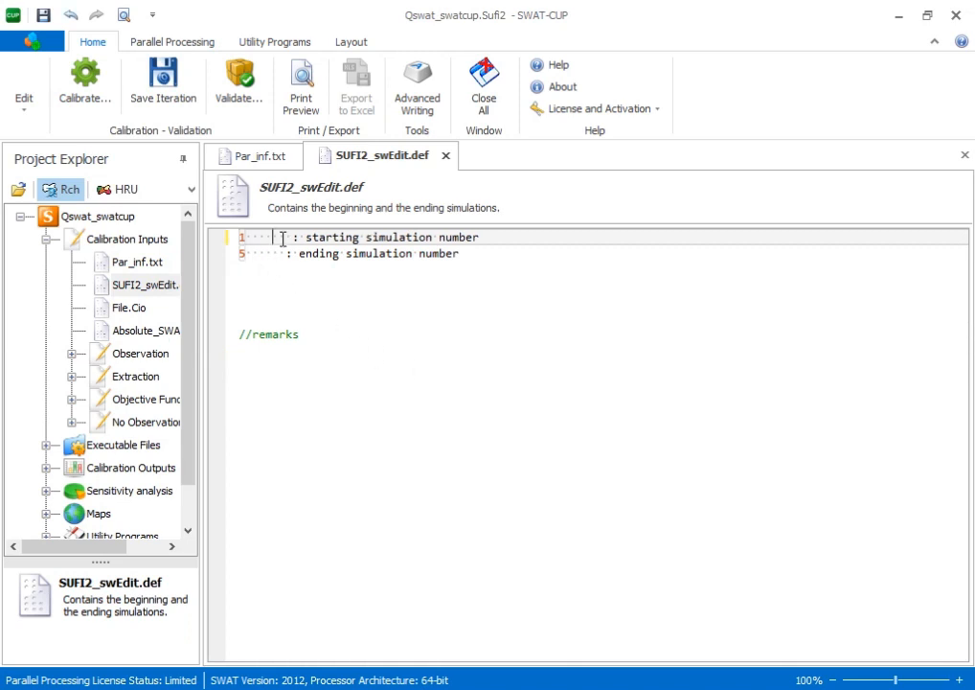
key("BackSpace")
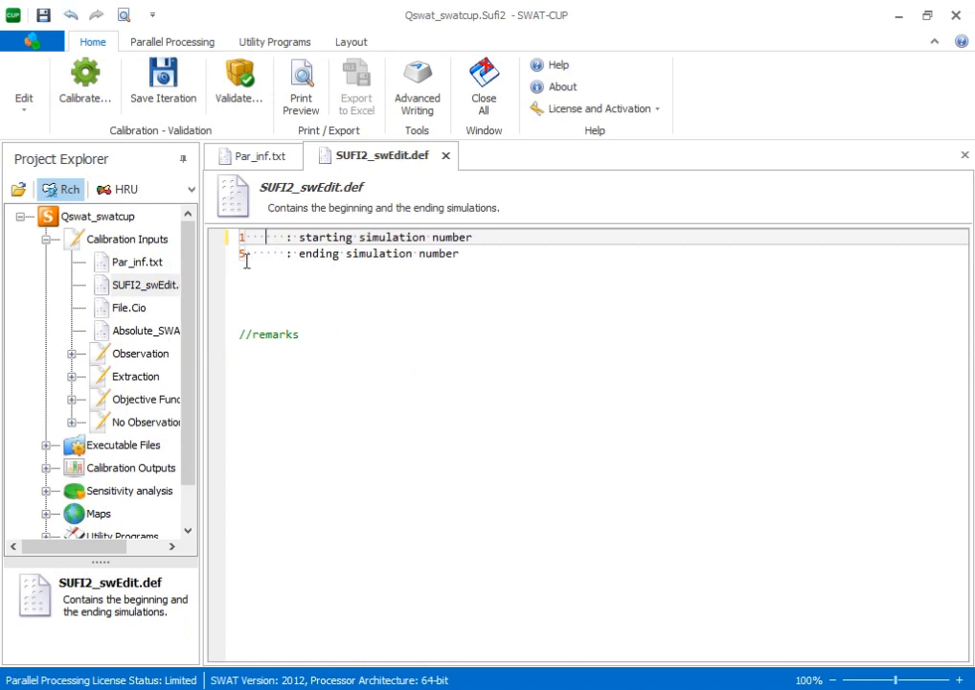
left_click(244, 254)
key("BackSpace")
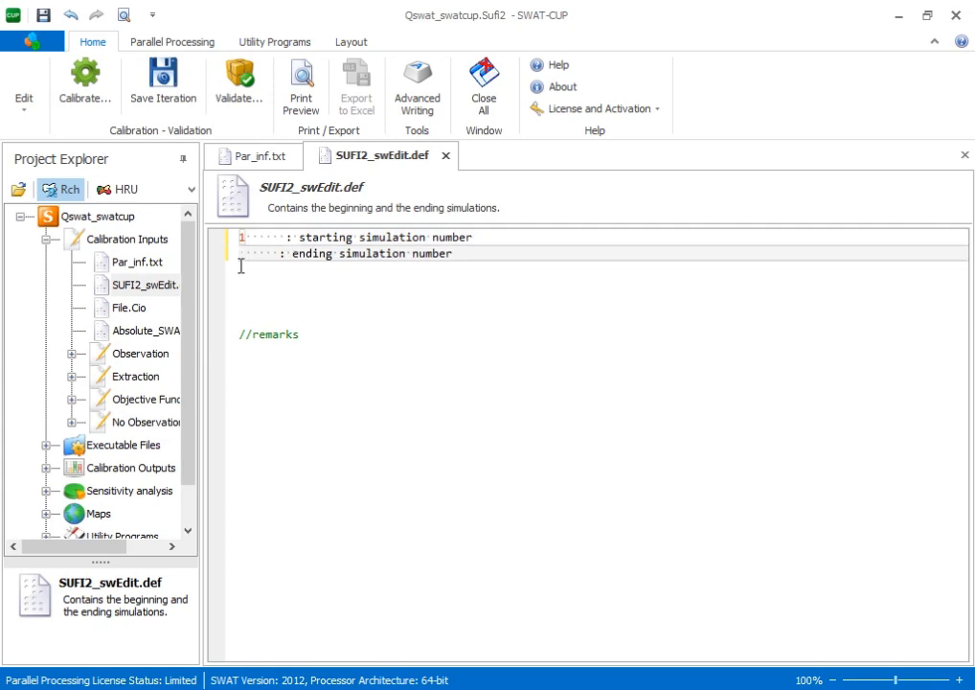
type("40")
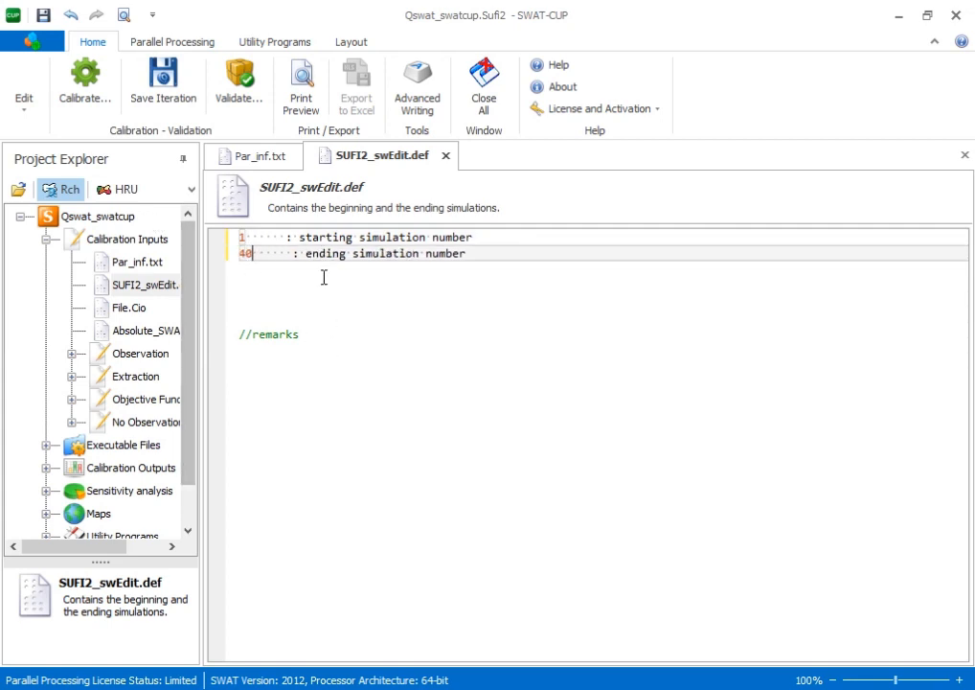
left_click(283, 239)
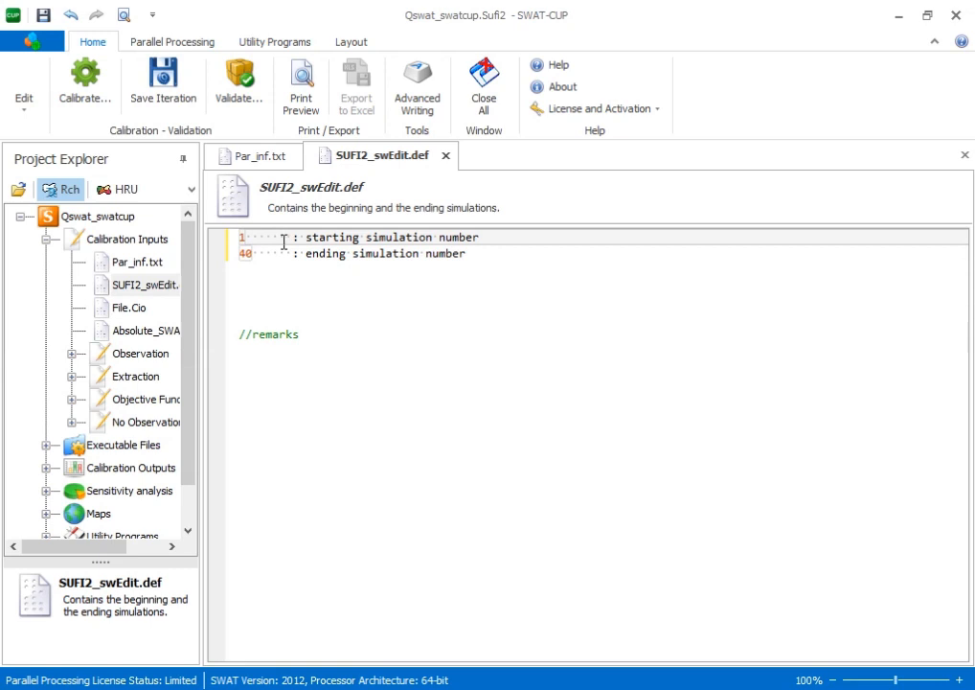
Open File.Cio and examine the simulation period, climate settings and weather input files.
left_click(123, 315)
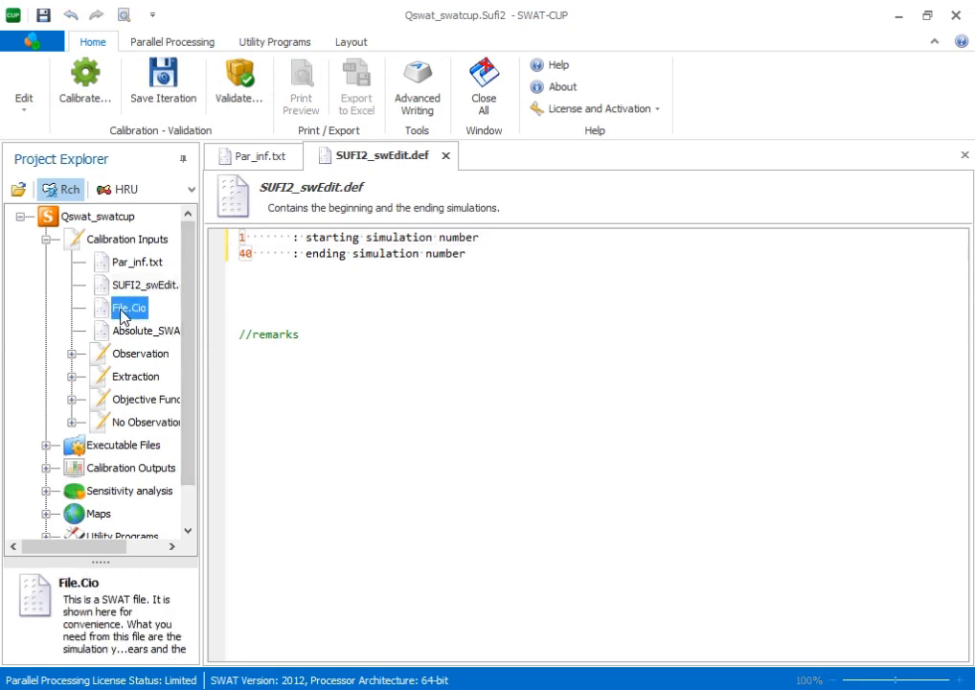
double_click(123, 314)
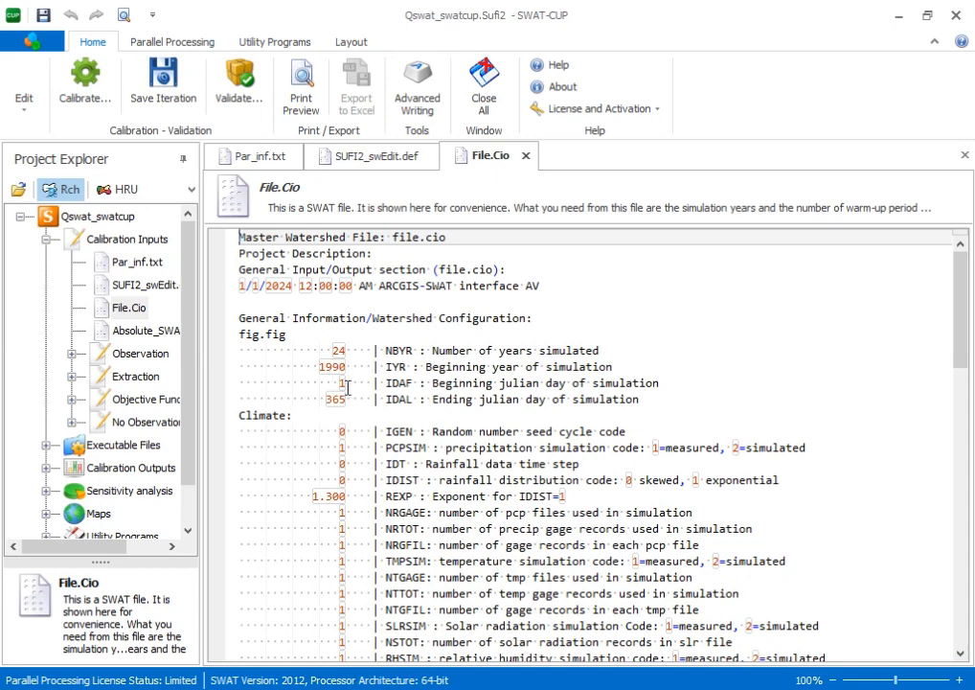
scroll(363, 445, "down", 2)
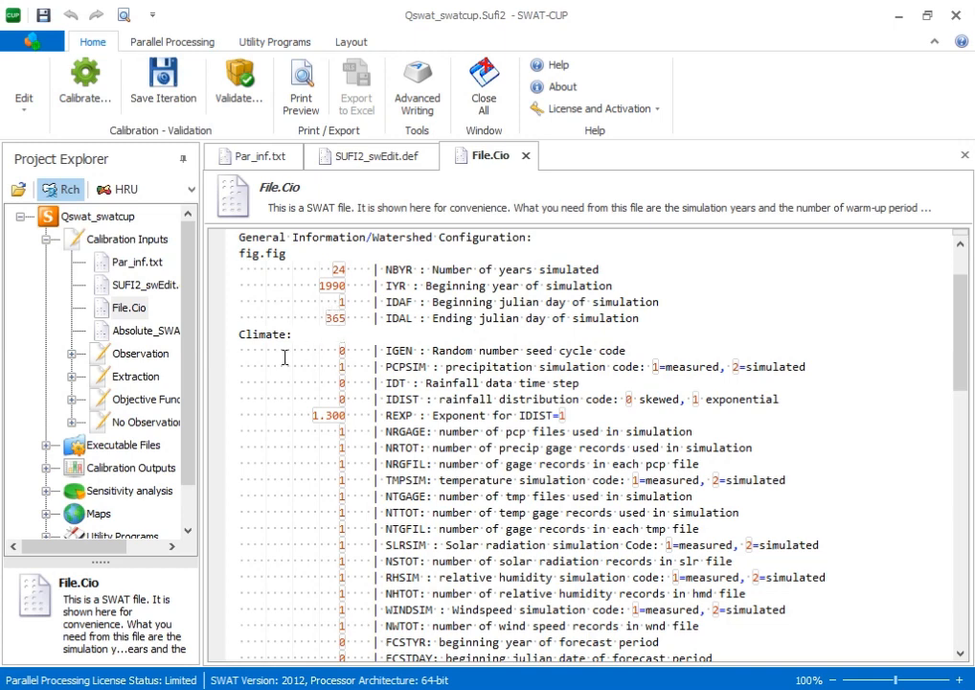
scroll(287, 345, "down", 3)
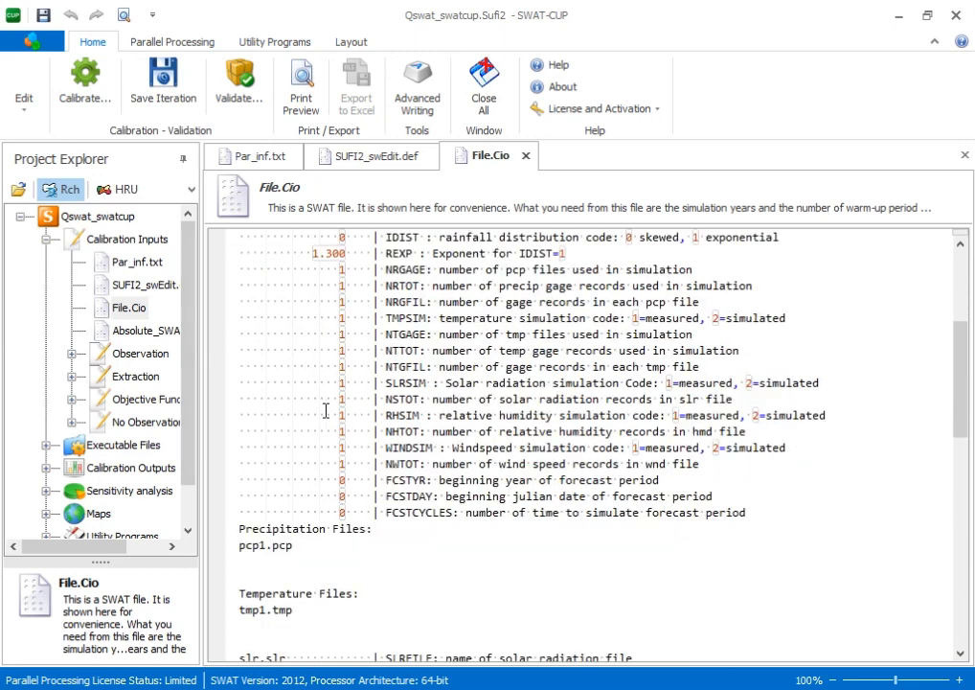
scroll(325, 410, "down", 3)
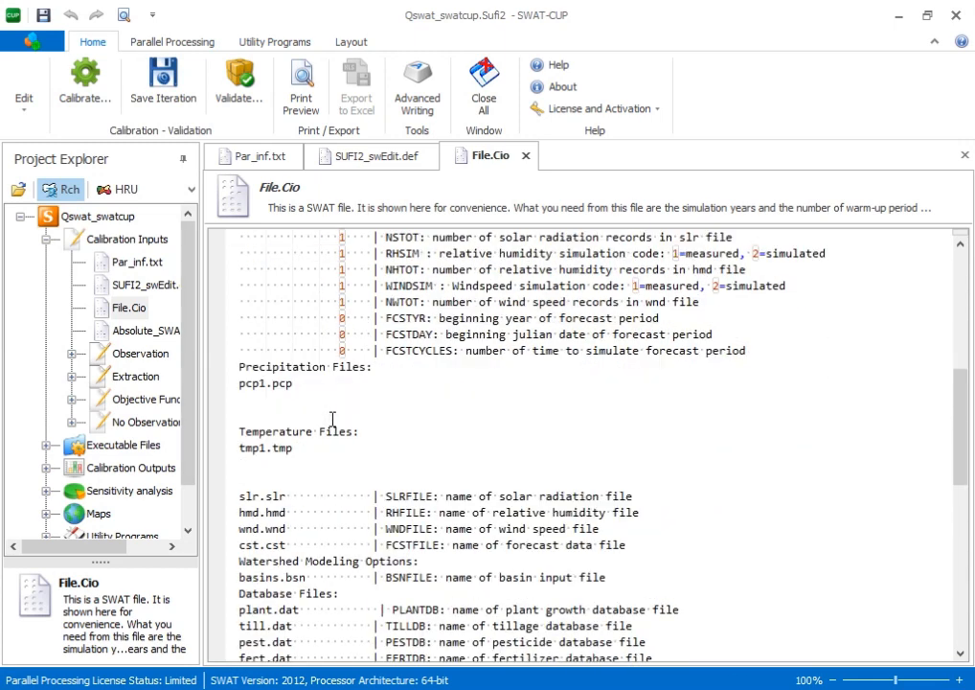
Open Absolute_SWAT_Values.txt and examine the absolute parameter ranges in the management, .sol and .rte sections, including CH_N2 and CH_K2.
double_click(136, 334)
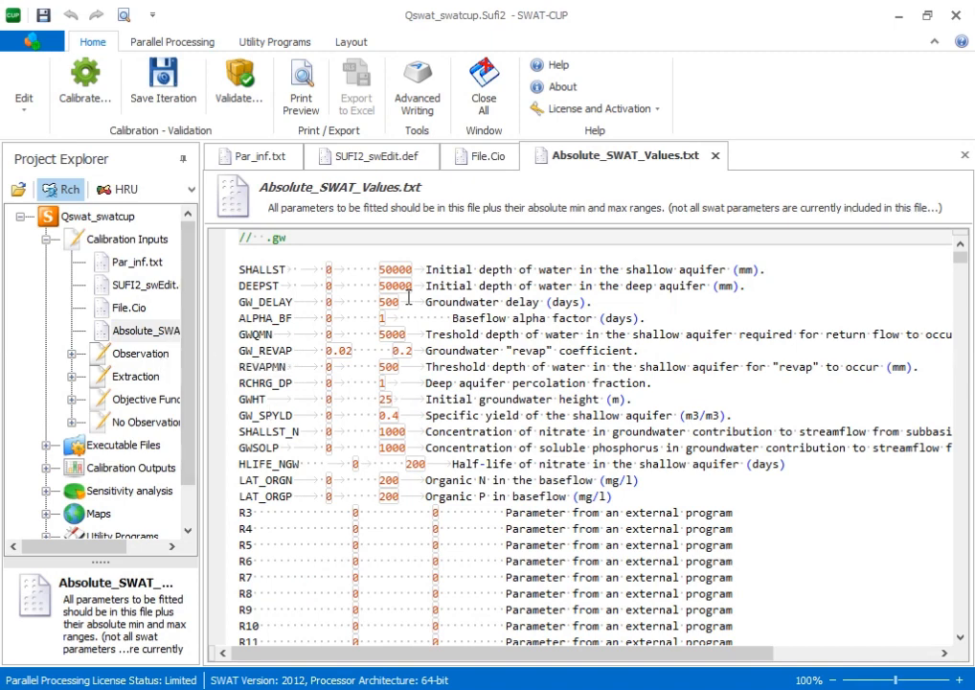
scroll(409, 297, "down", 13)
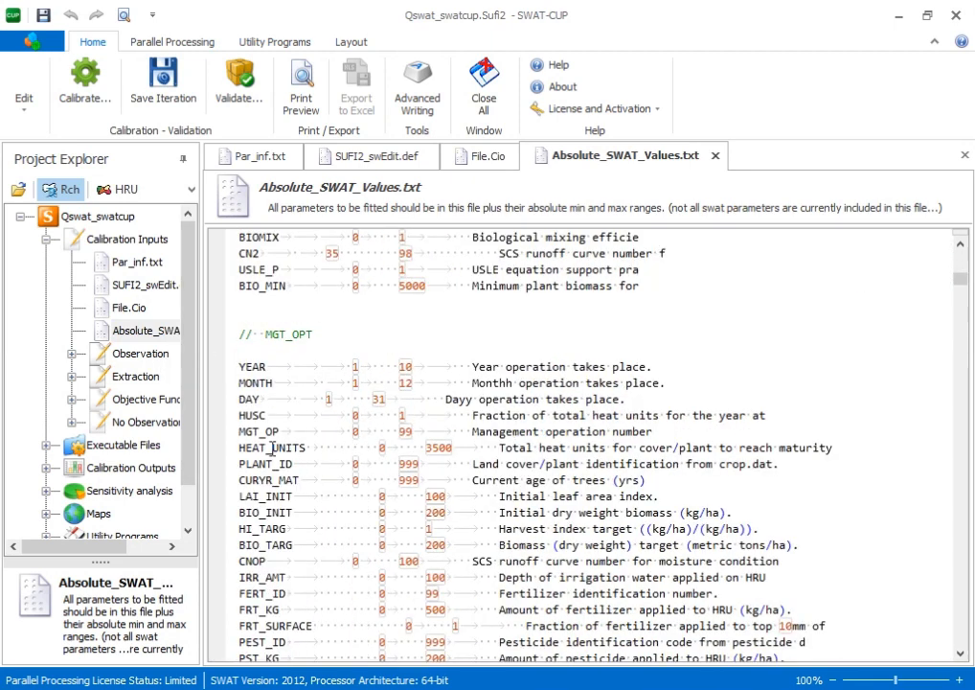
scroll(383, 498, "down", 15)
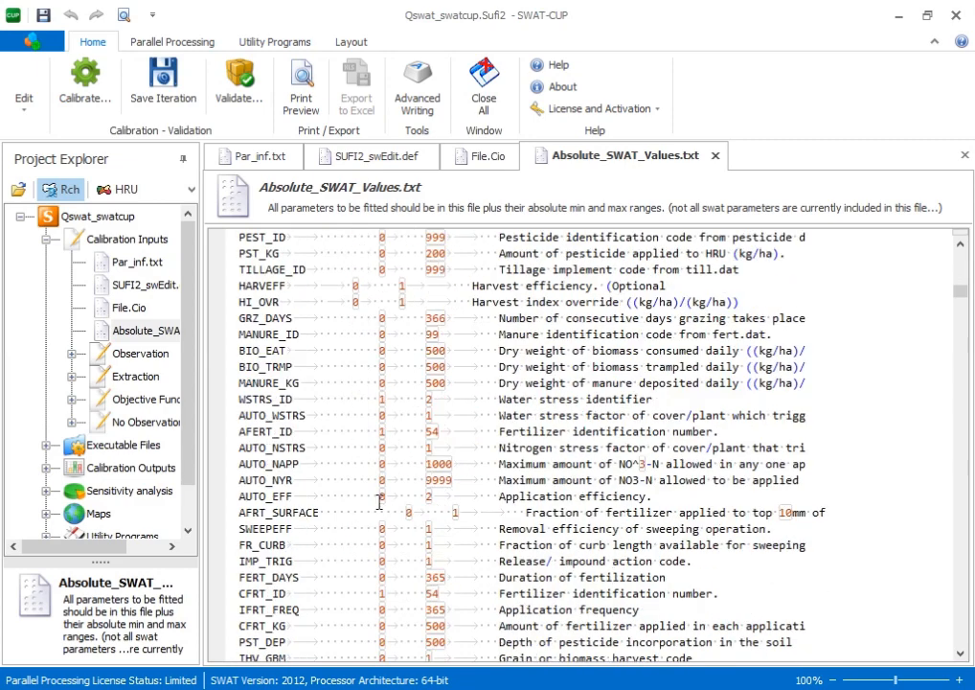
scroll(363, 501, "down", 5)
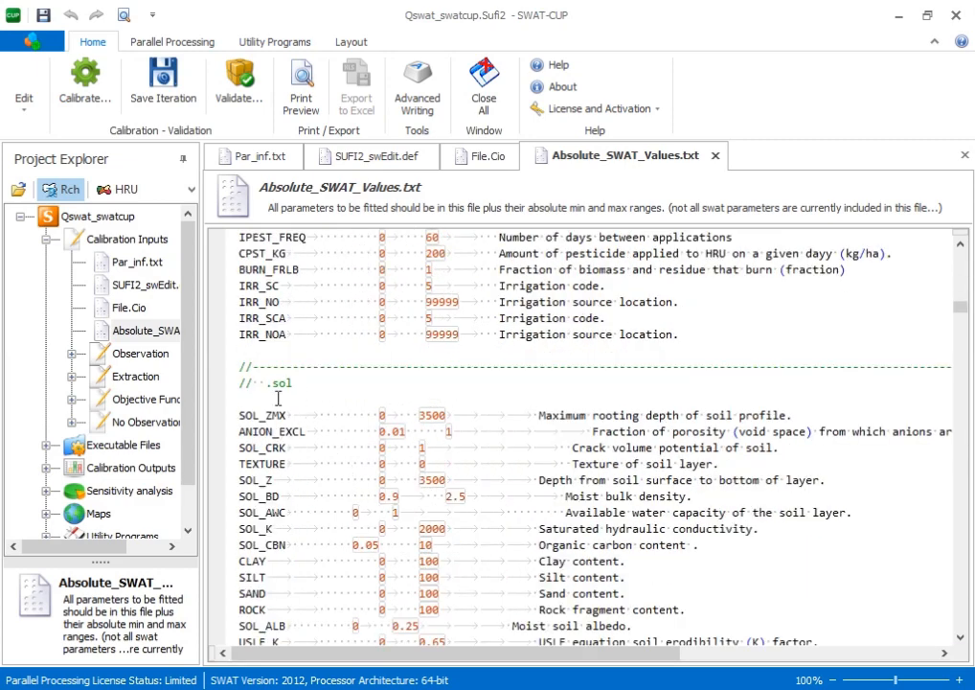
scroll(281, 412, "up", 2)
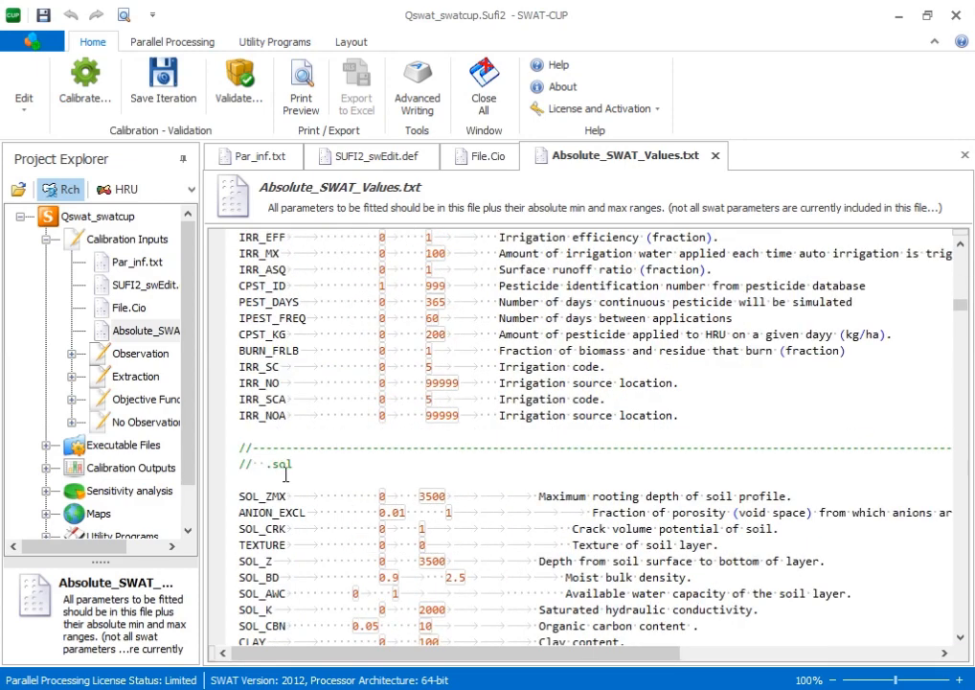
scroll(286, 475, "up", 8)
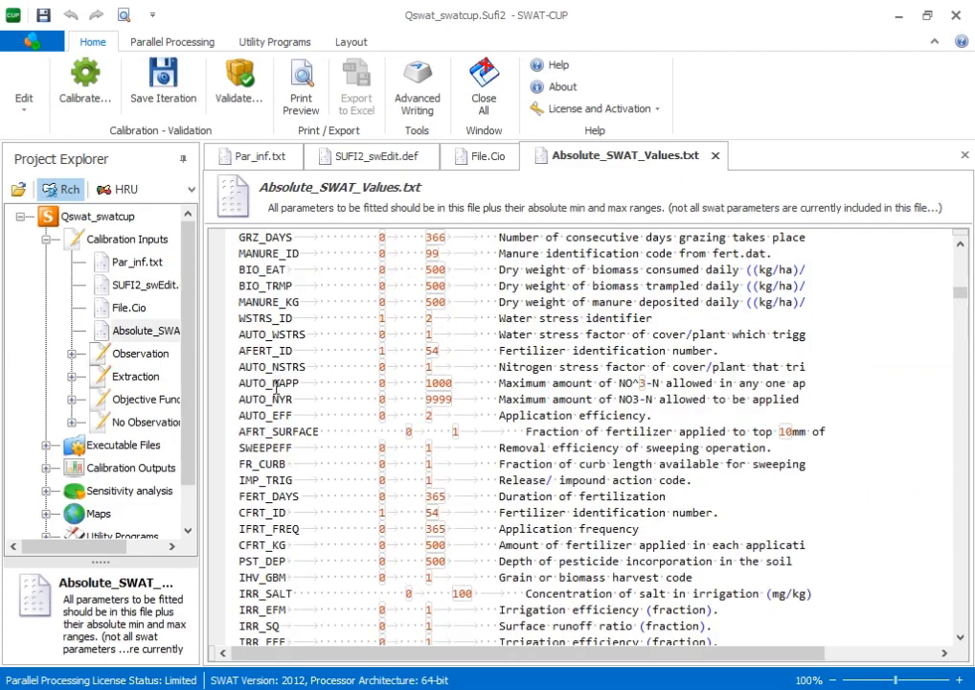
scroll(277, 388, "up", 8)
scroll(305, 410, "down", 15)
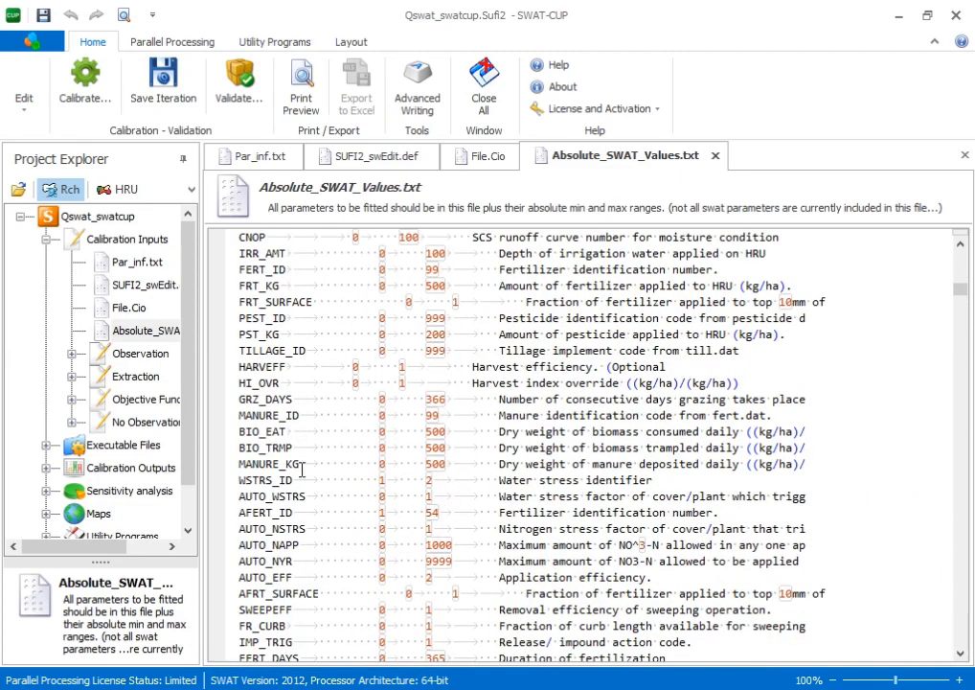
scroll(299, 486, "down", 13)
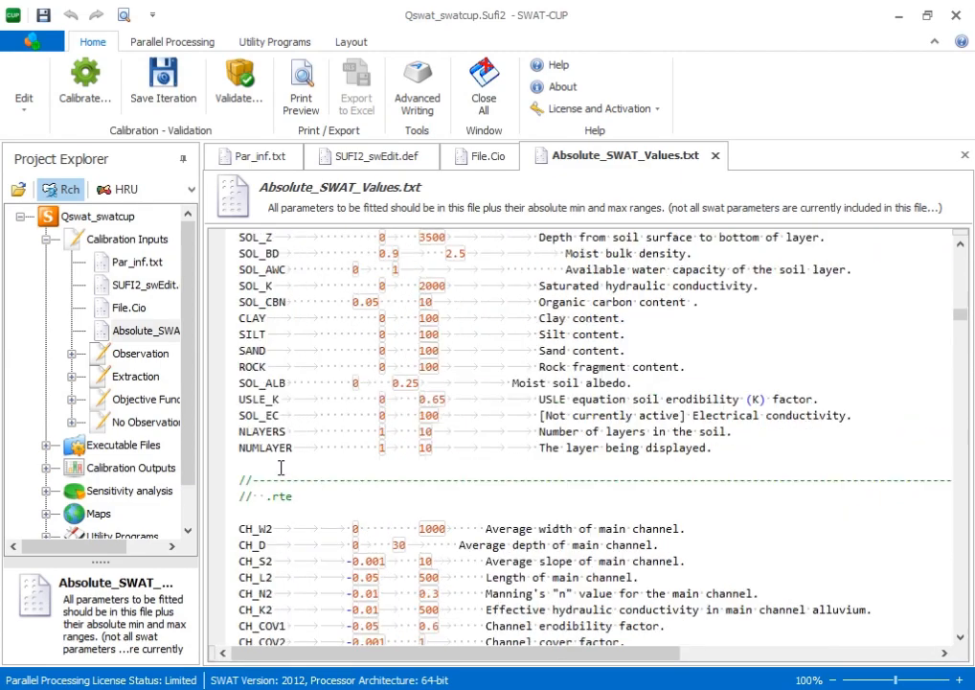
scroll(281, 295, "up", 2)
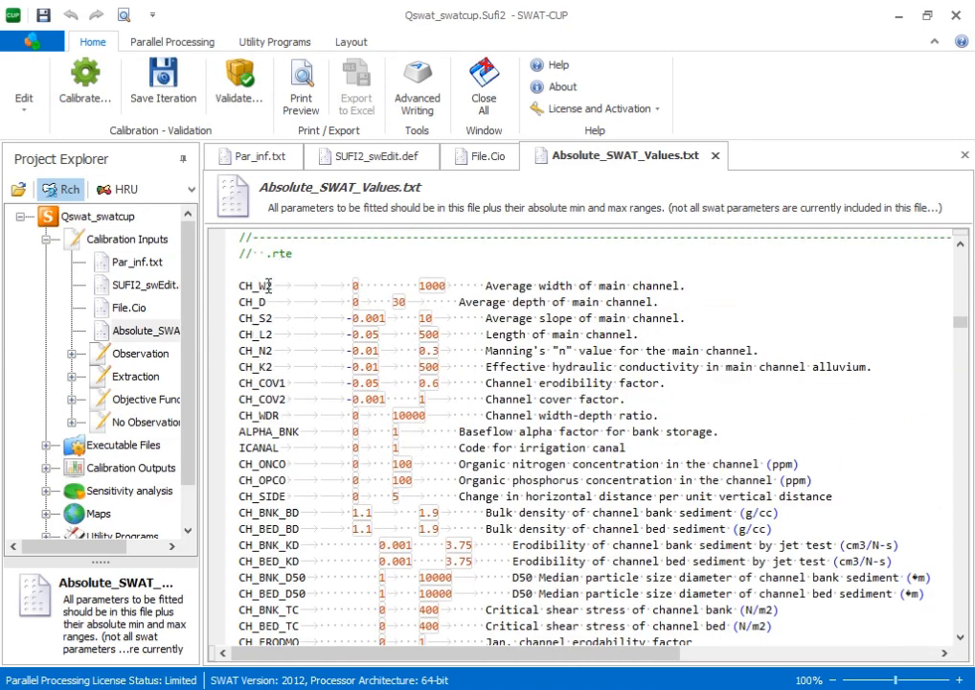
left_click(255, 351)
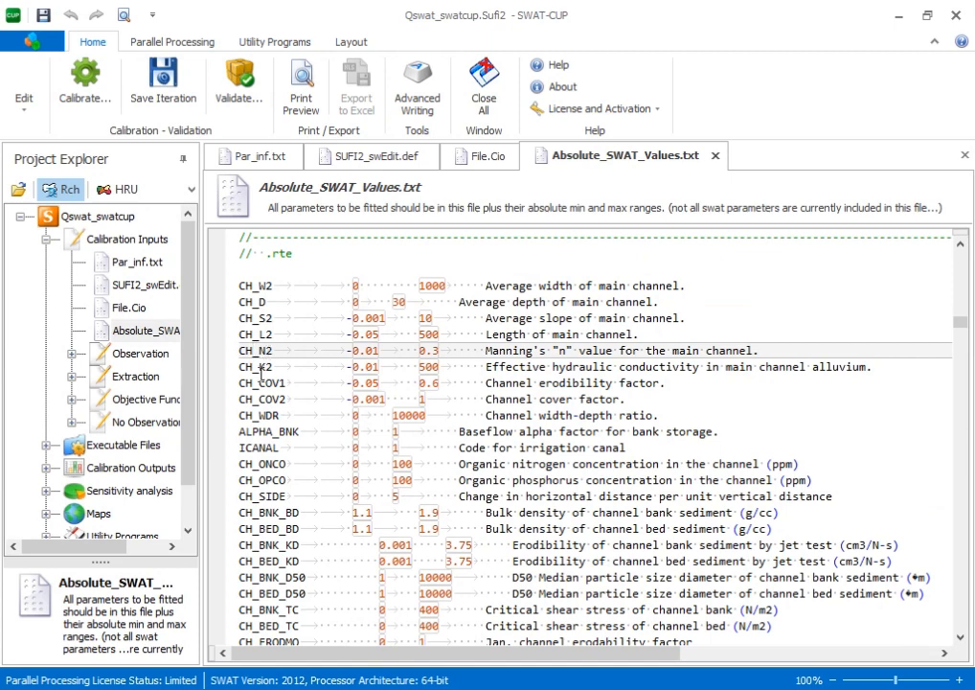
left_click(266, 367)
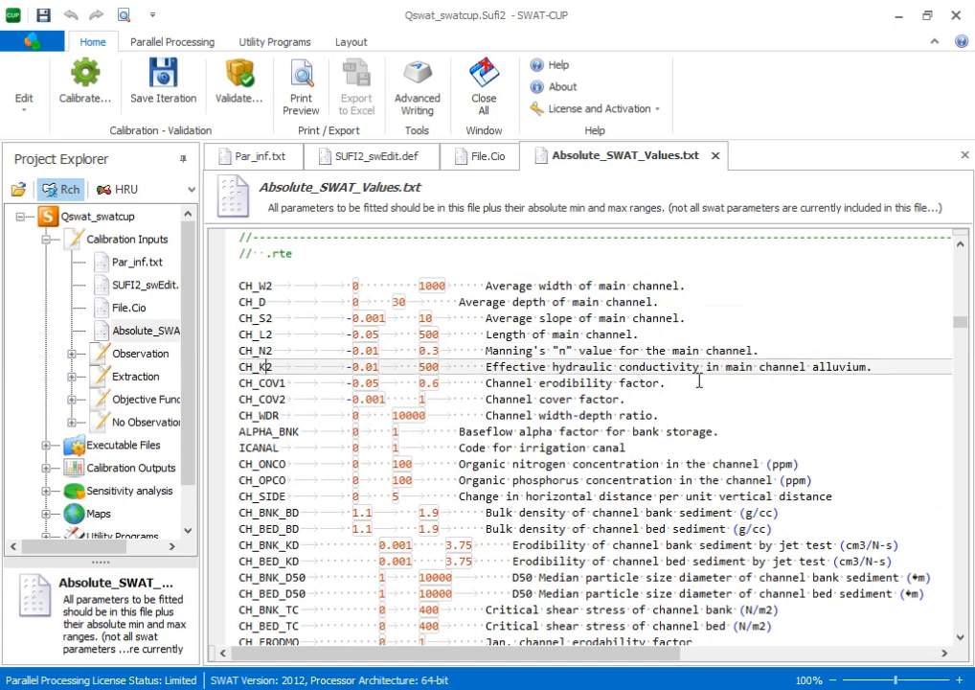
left_click(231, 351)
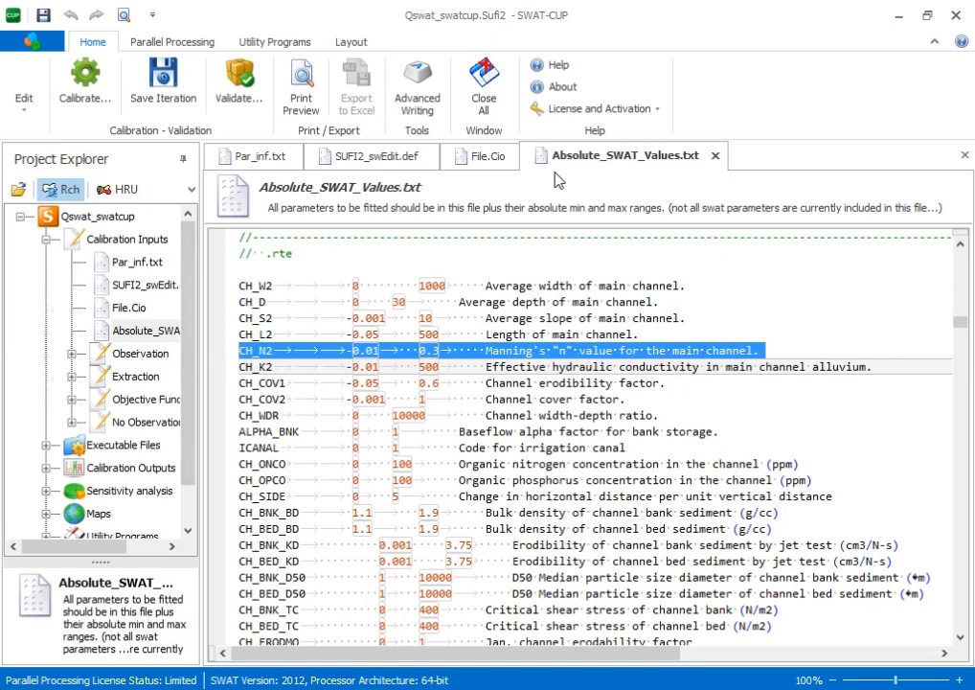
Close all open files, saving the changes to Par_inf.txt and SUFI2_swEdit.def.
left_click(483, 100)
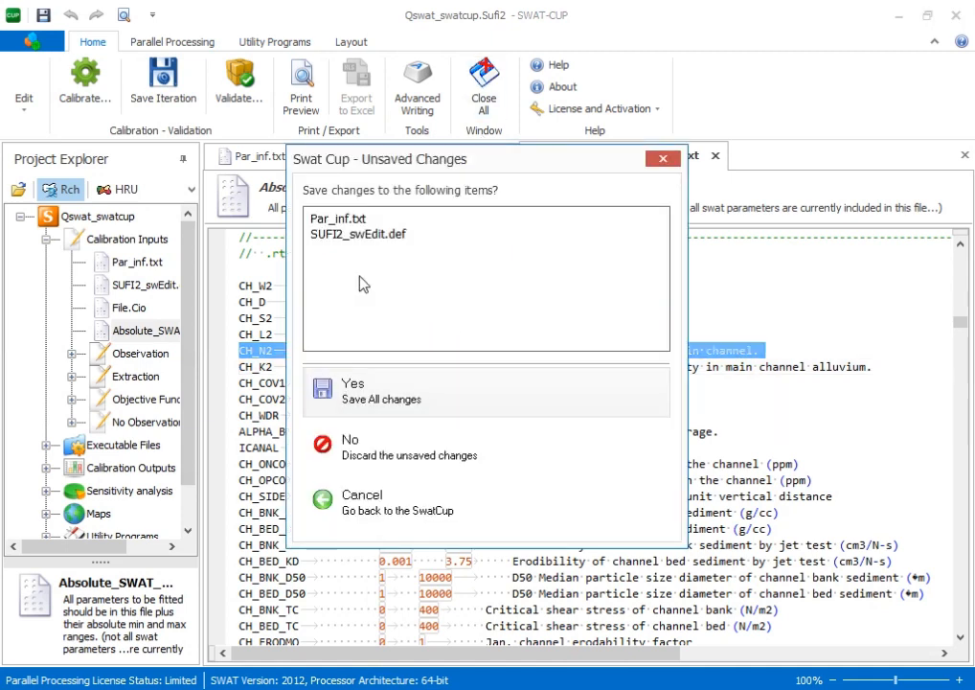
left_click(409, 398)
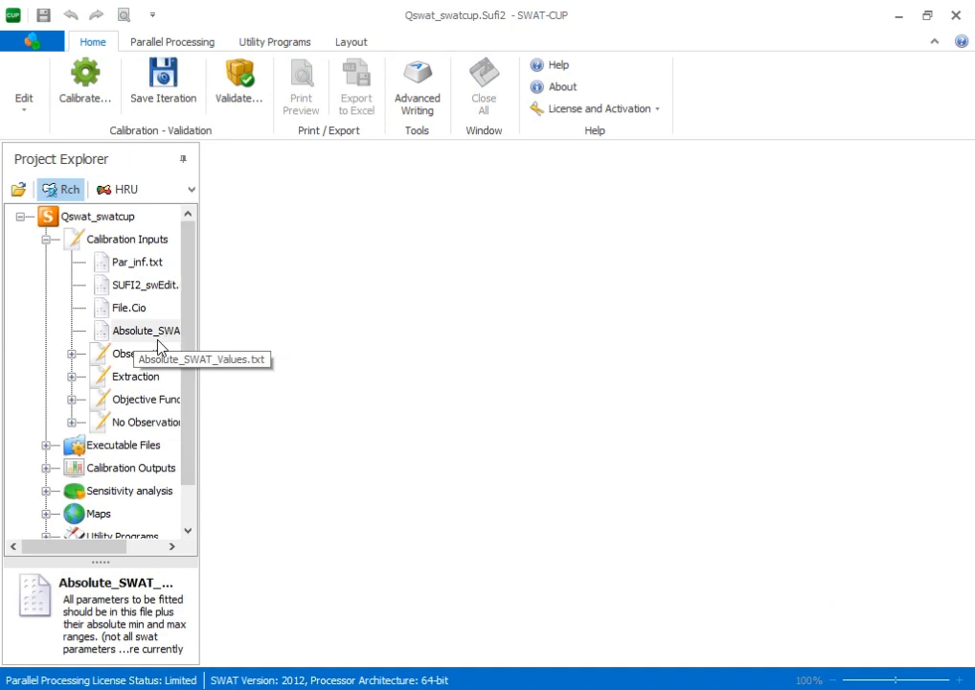
Expand Observation under Calibration Inputs, widen the project tree to show full file names, and open Observed_rch.txt.
left_click(71, 354)
left_click(148, 423)
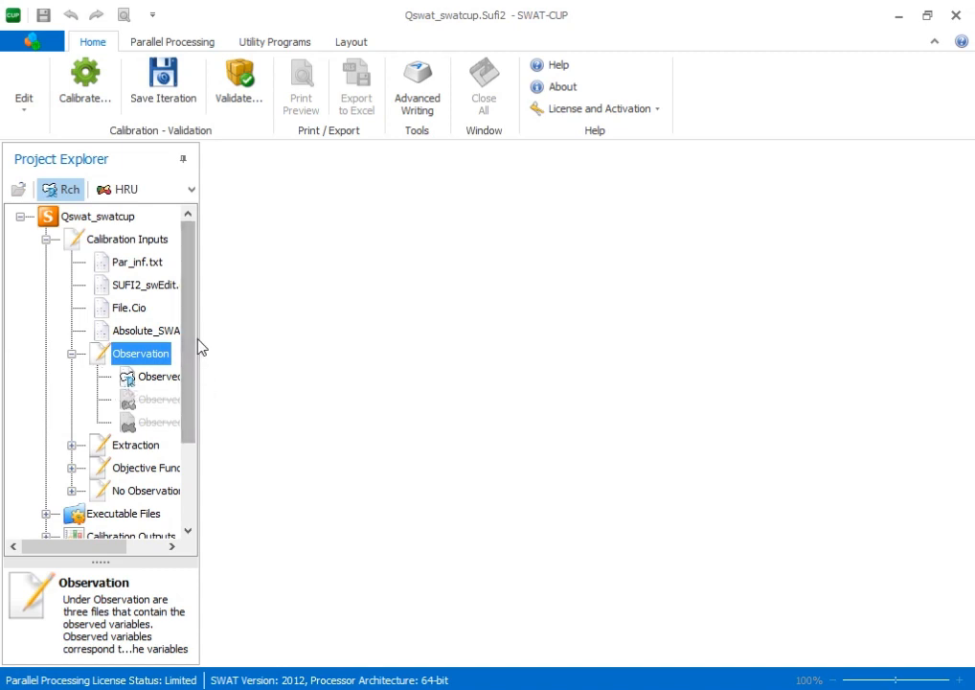
left_click_drag(203, 336, 254, 337)
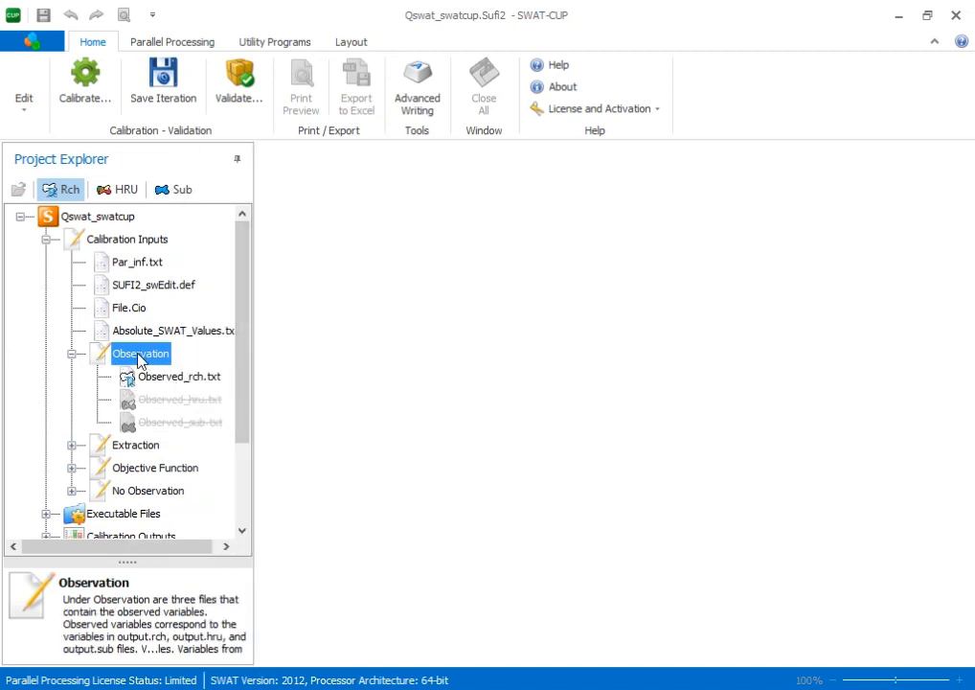
double_click(169, 382)
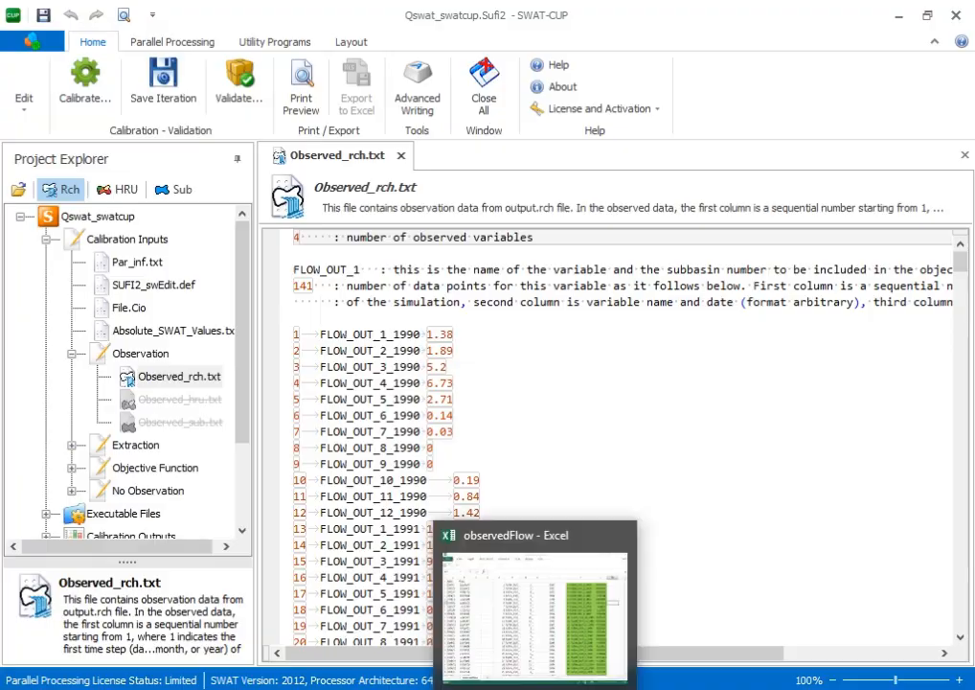
Switch to the observedFlow workbook in Excel and check the first and last dates of the observed flow data.
left_click(539, 644)
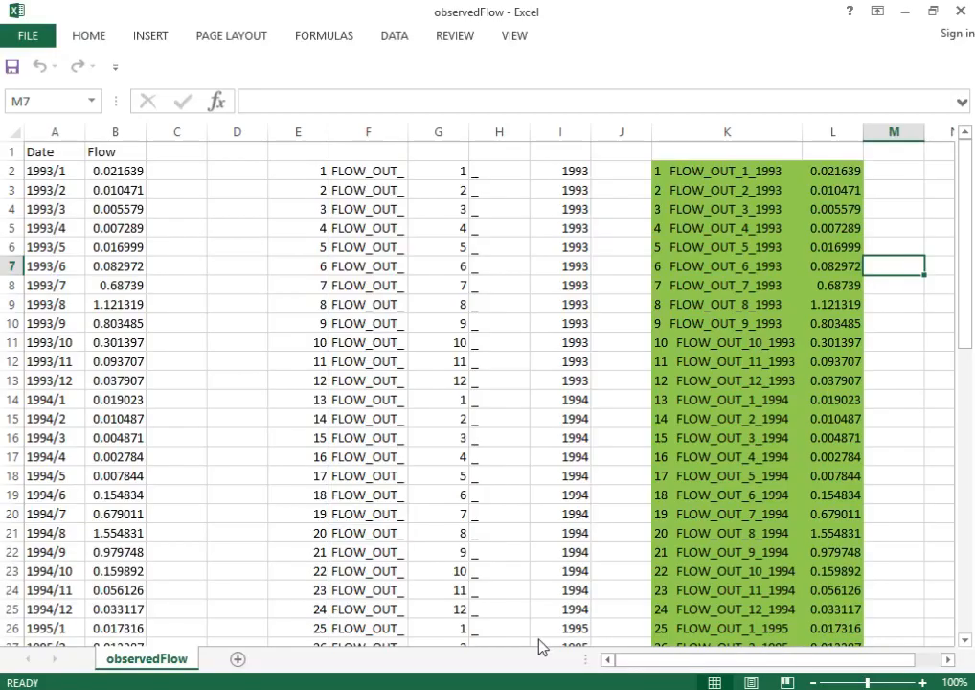
left_click(69, 173)
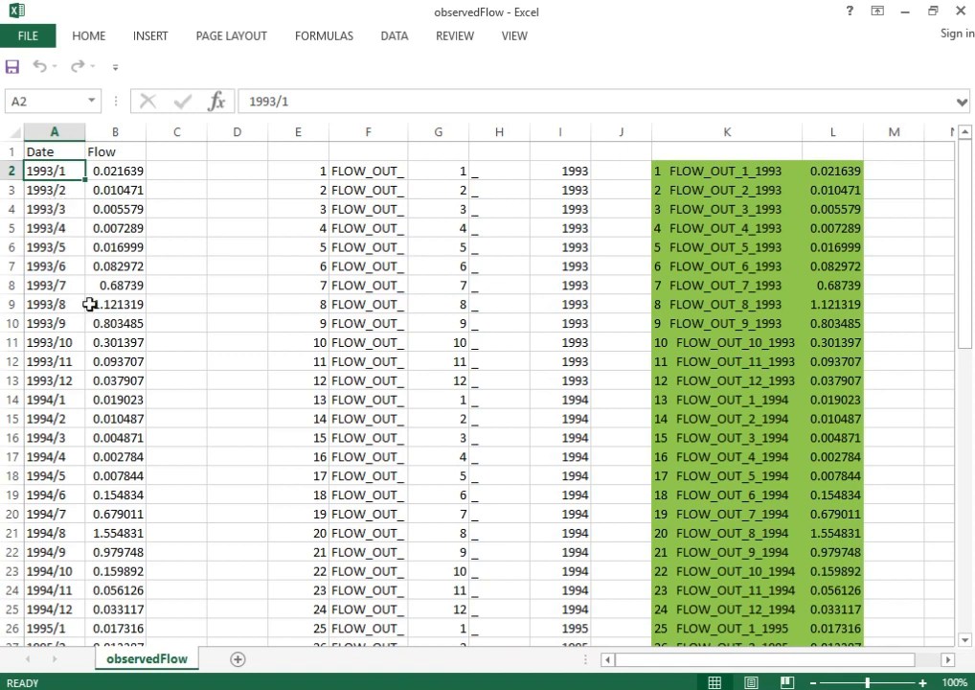
scroll(89, 303, "down", 18)
left_click(63, 248)
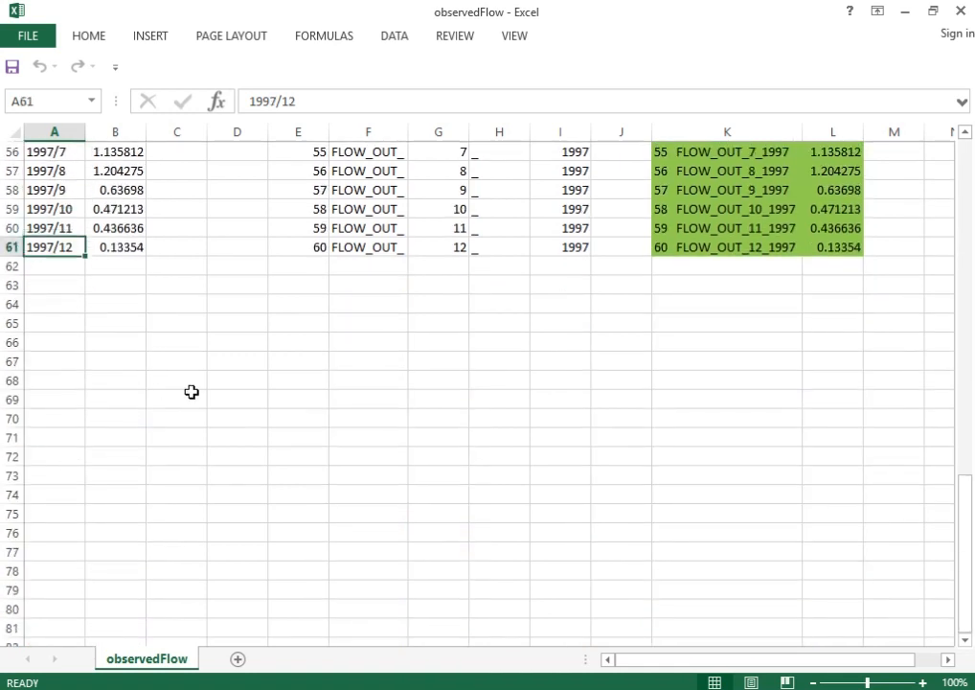
Copy the green block of numbered FLOW_OUT labels and flow values, K2:L61, from 1993 to 1997.
scroll(657, 432, "up", 7)
scroll(657, 433, "up", 12)
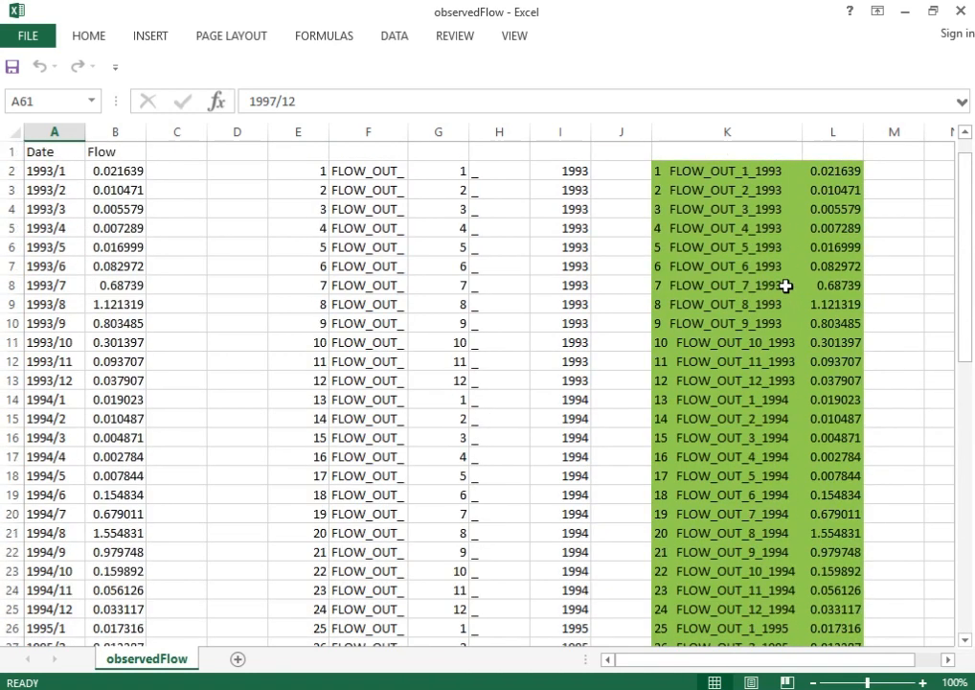
left_click(677, 173)
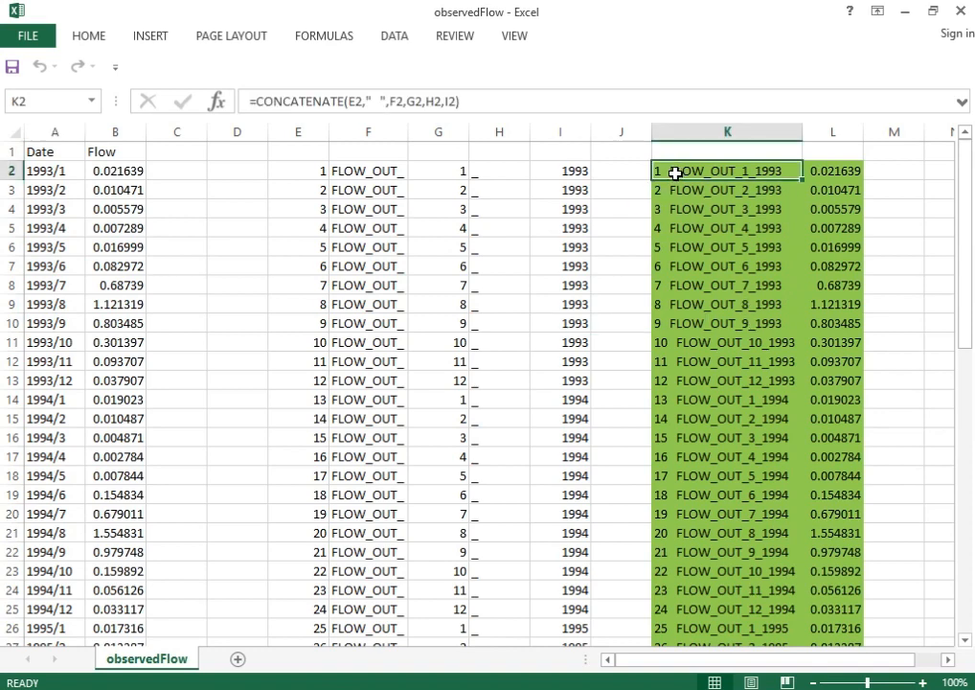
left_click_drag(676, 173, 814, 163)
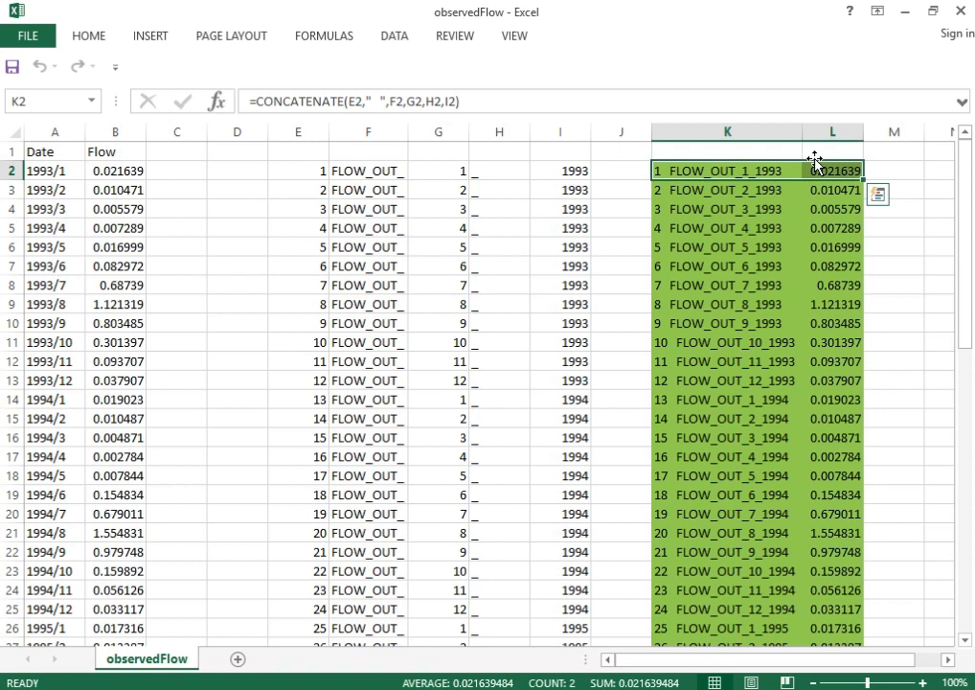
key("ctrl+shift+Down")
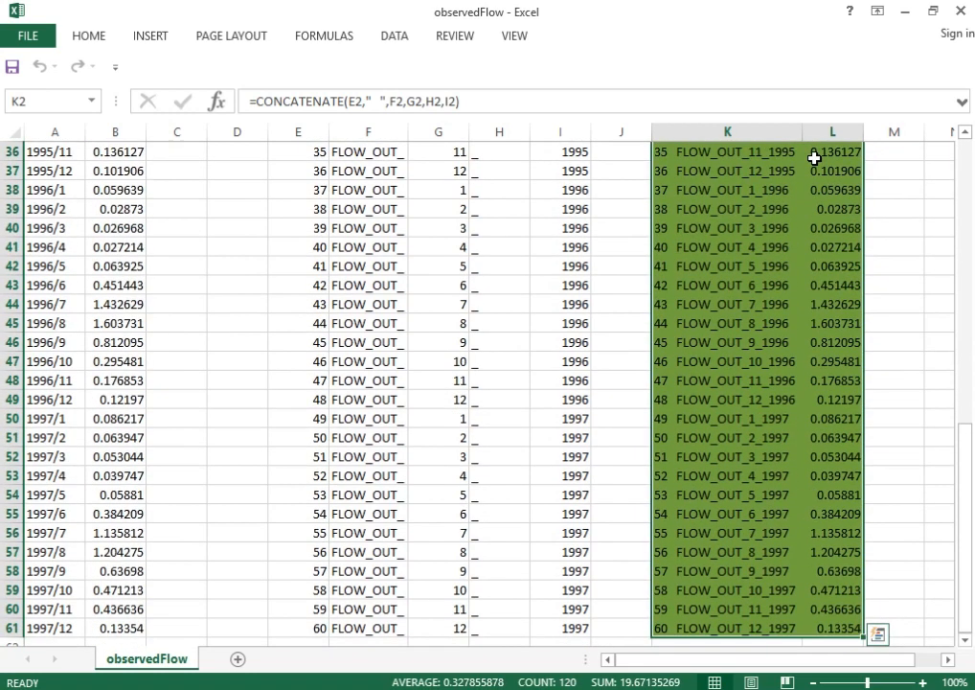
right_click(746, 535)
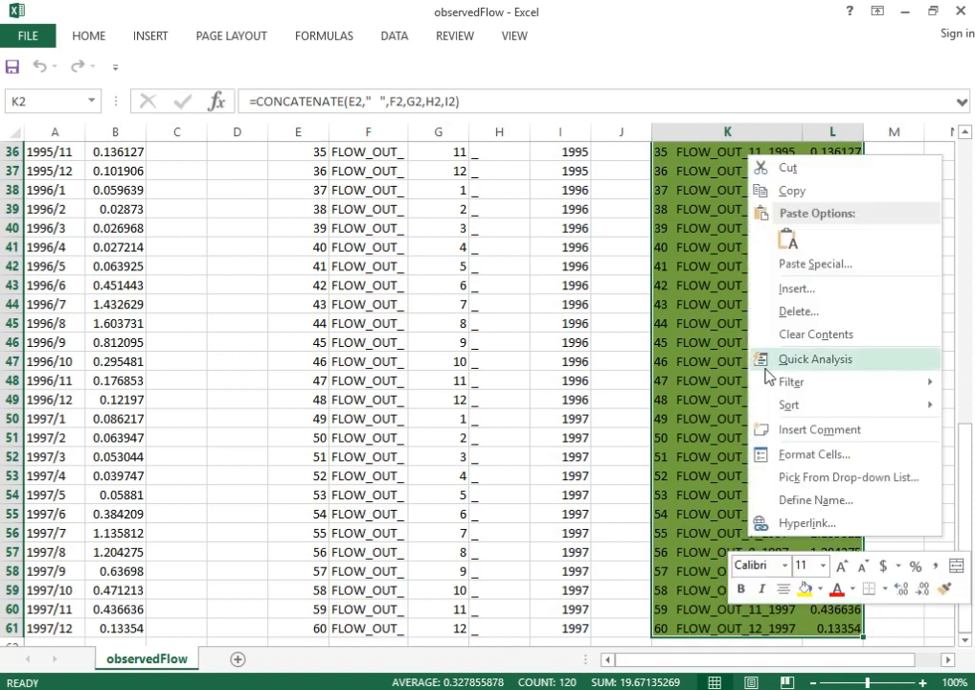
left_click(797, 197)
scroll(487, 411, "up", 12)
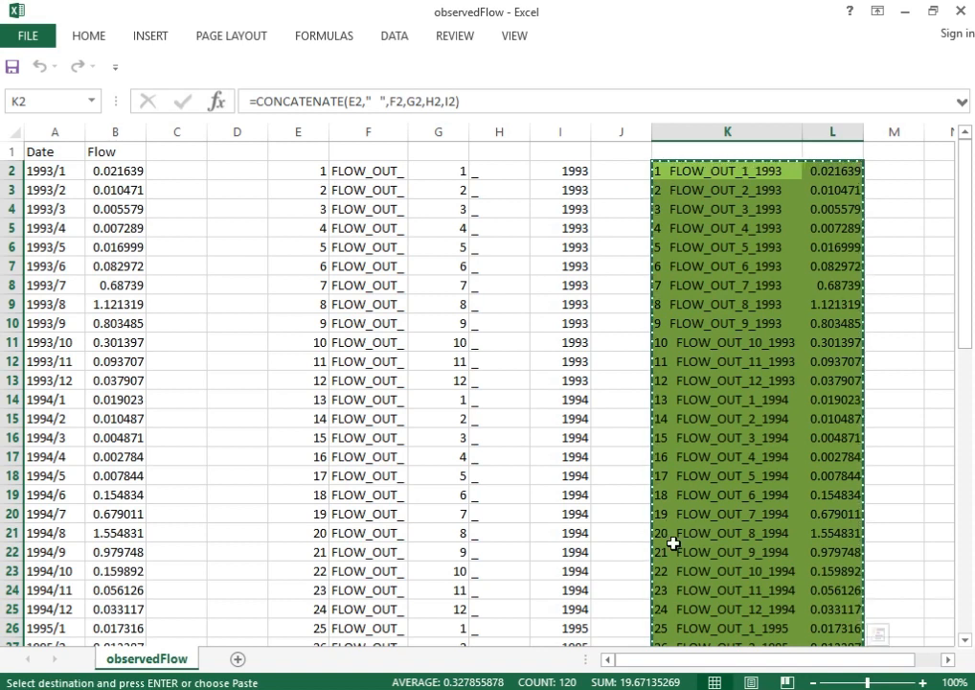
Switch to SWAT-CUP and replace all sample data from the first FLOW_OUT_1 row onward in Observed_rch.txt with the copied rows, without a trailing blank line.
mouse_move(396, 688)
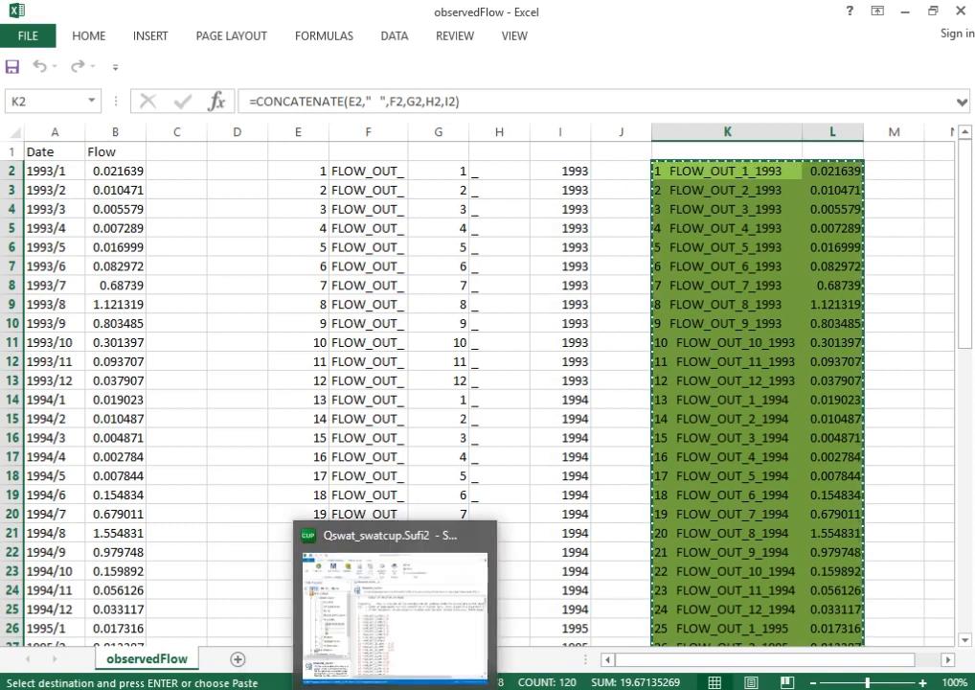
left_click(411, 634)
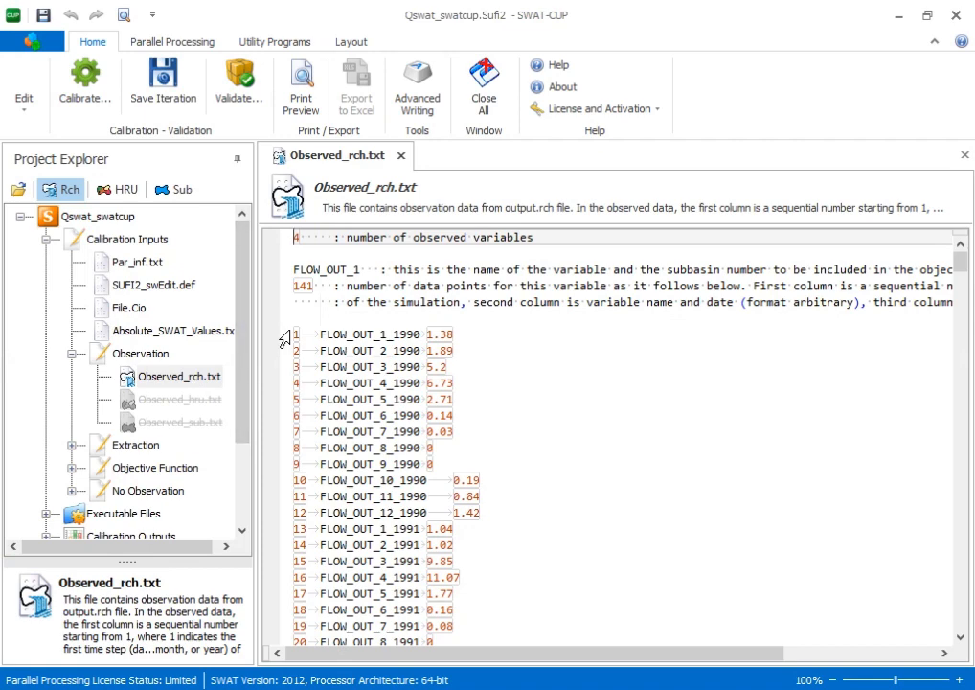
left_click(295, 333)
left_click_drag(295, 332, 554, 667)
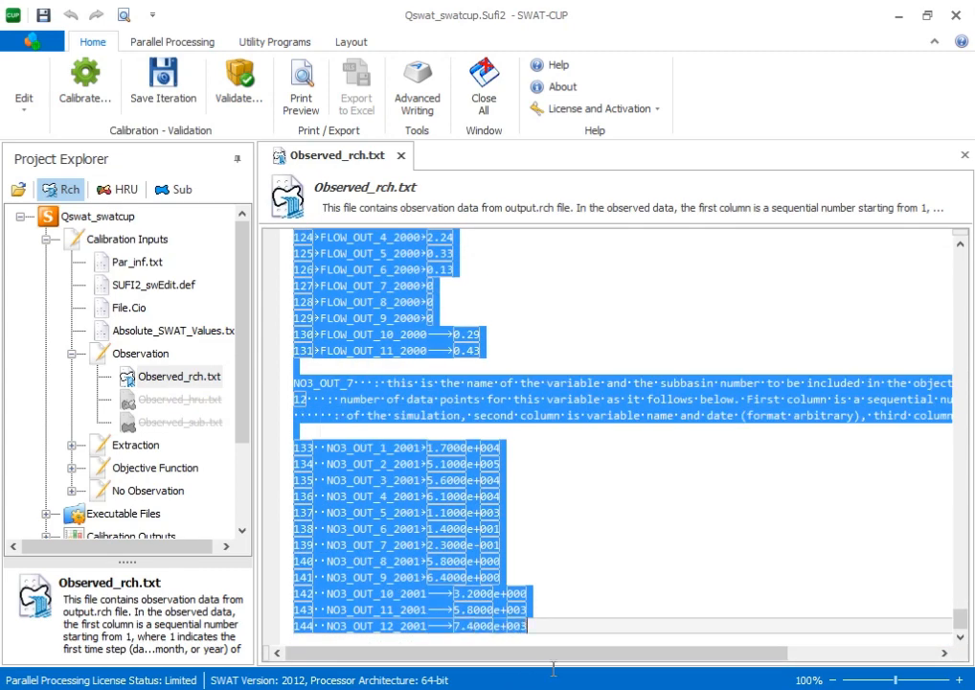
right_click(439, 529)
left_click(483, 388)
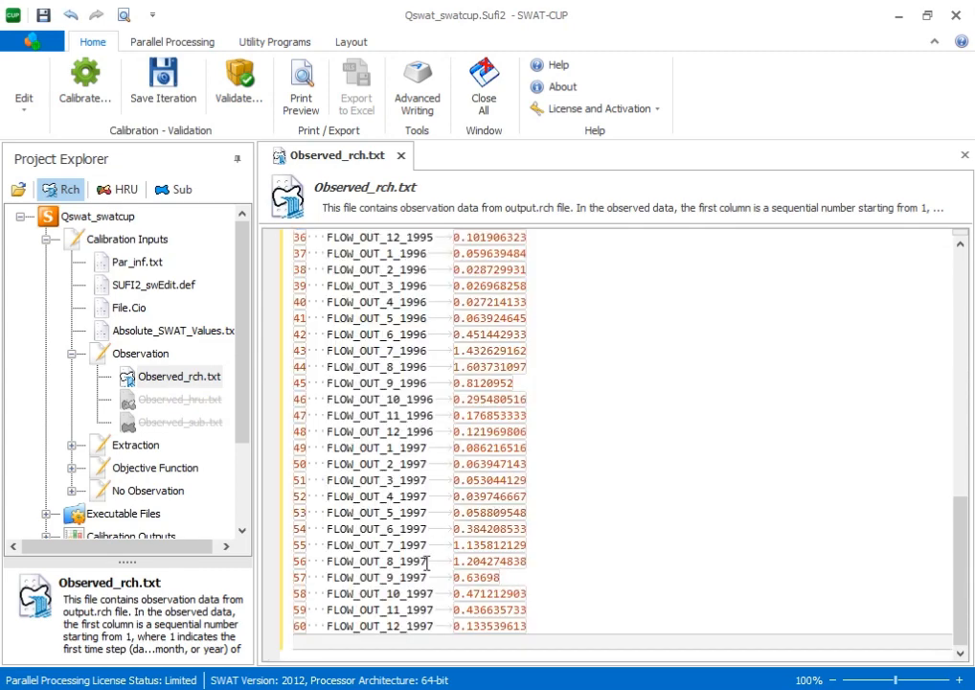
key("BackSpace")
Set the number of data points for FLOW_OUT_1 to 60 in Observed_rch.txt.
scroll(421, 613, "up", 13)
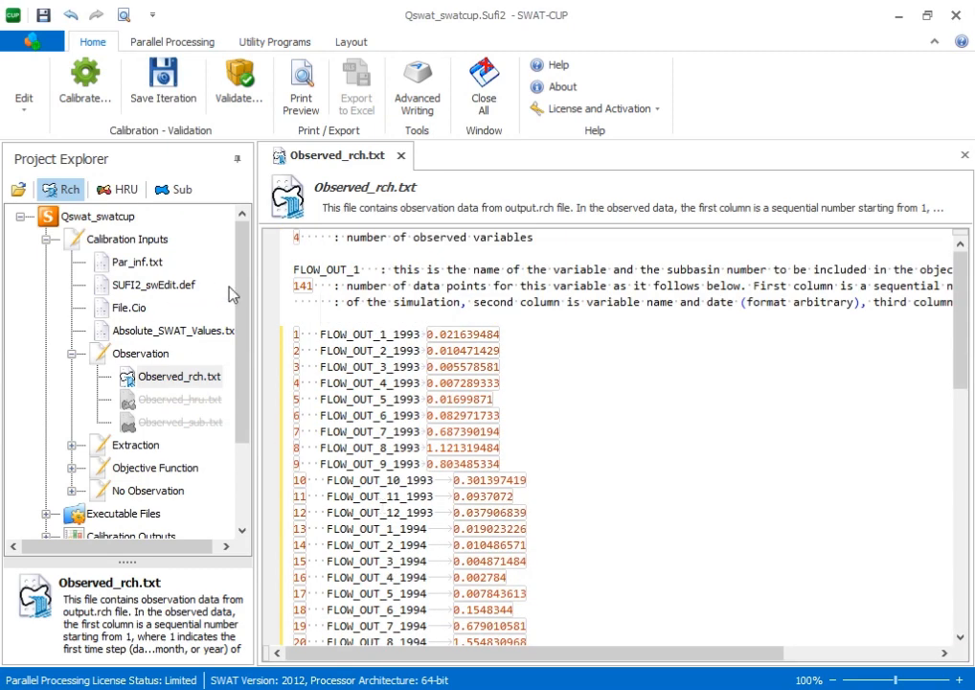
left_click(313, 285)
key("BackSpace")
key("BackSpace")
key("BackSpace")
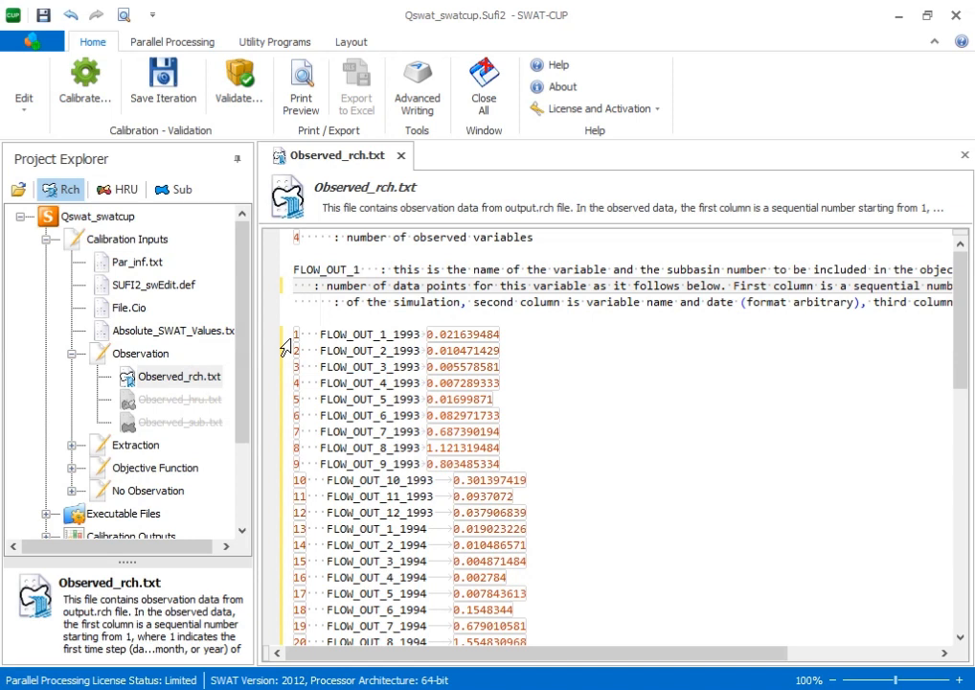
type("60")
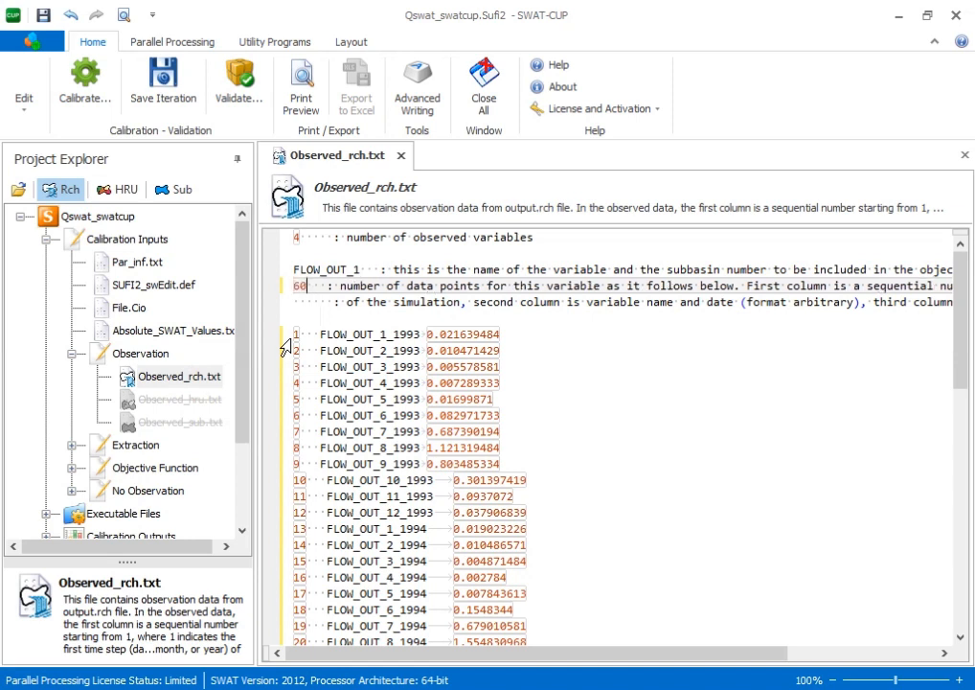
Set the number of observed variables to 1 in Observed_rch.txt.
left_click(362, 270)
left_click(301, 239)
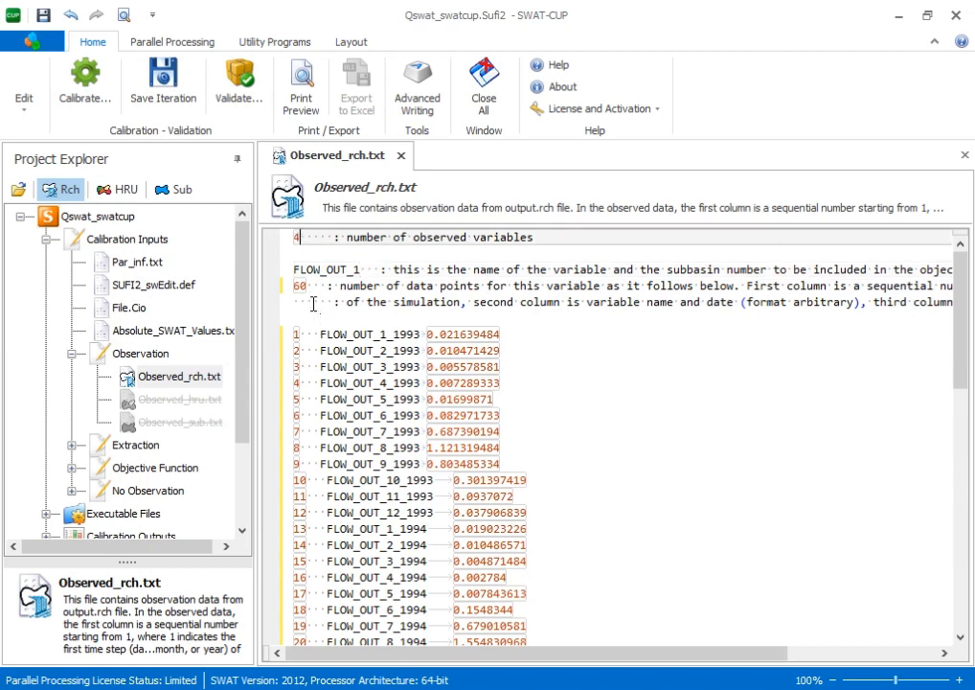
key("BackSpace")
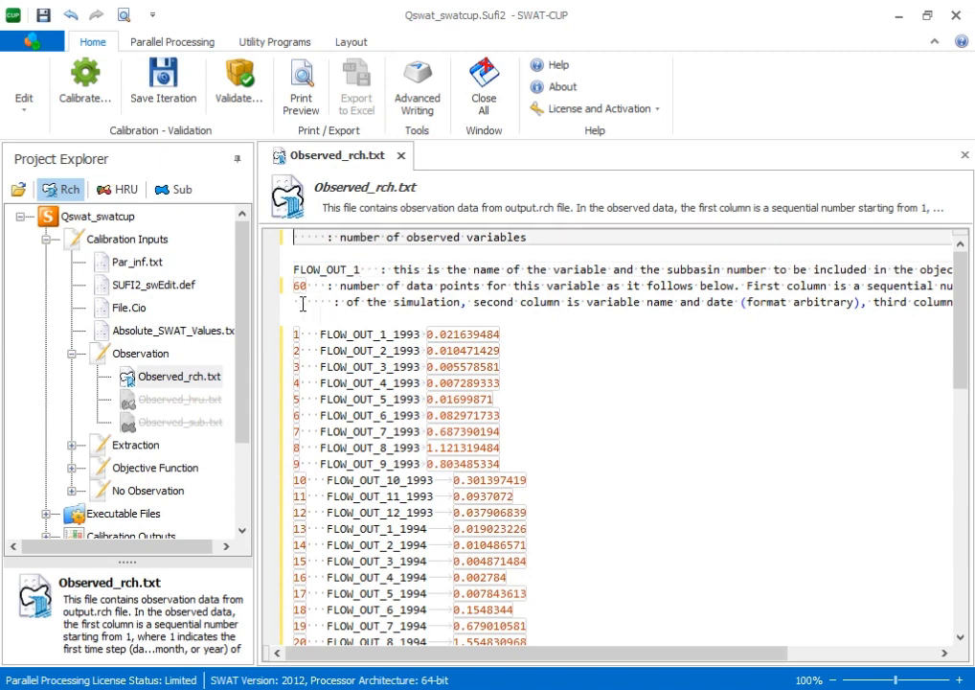
type("1")
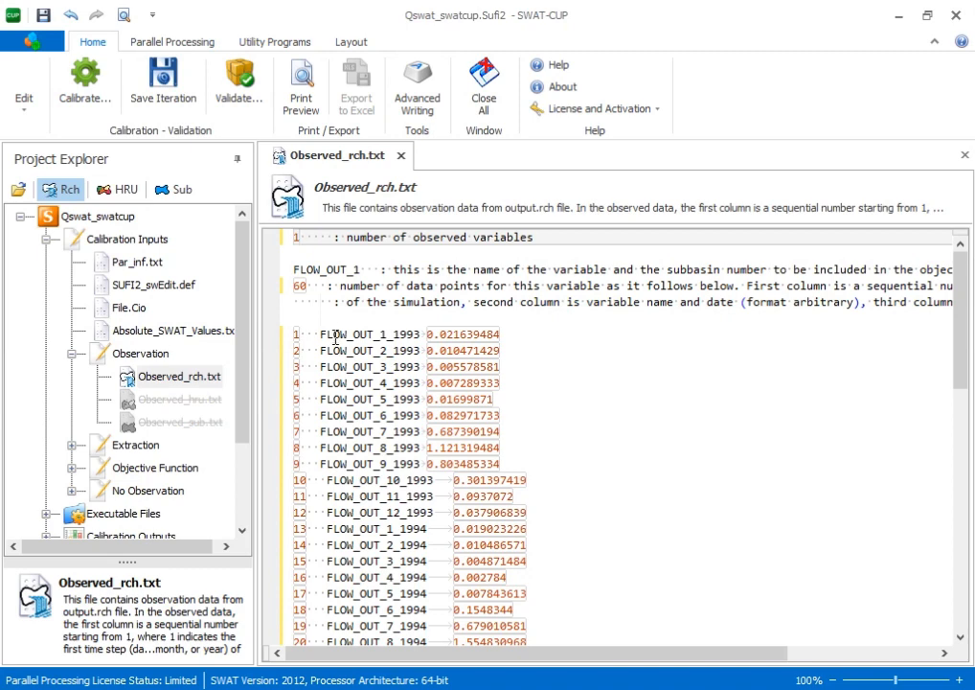
Review the observed flow rows down to December 1997 and close Observed_rch.txt, saving the changes.
scroll(347, 378, "down", 14)
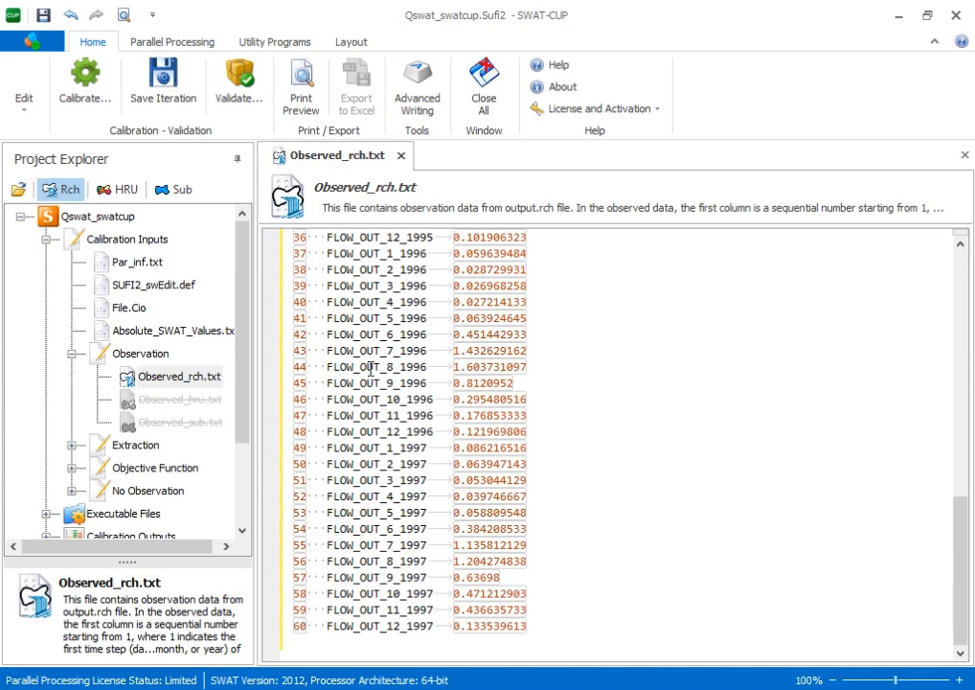
scroll(509, 447, "up", 7)
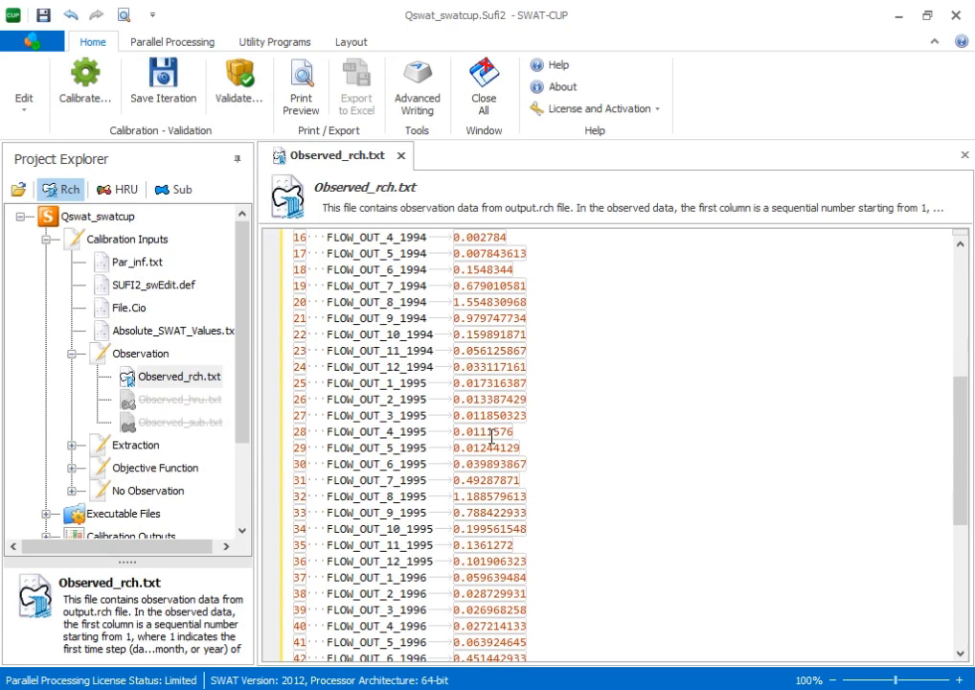
scroll(546, 468, "up", 7)
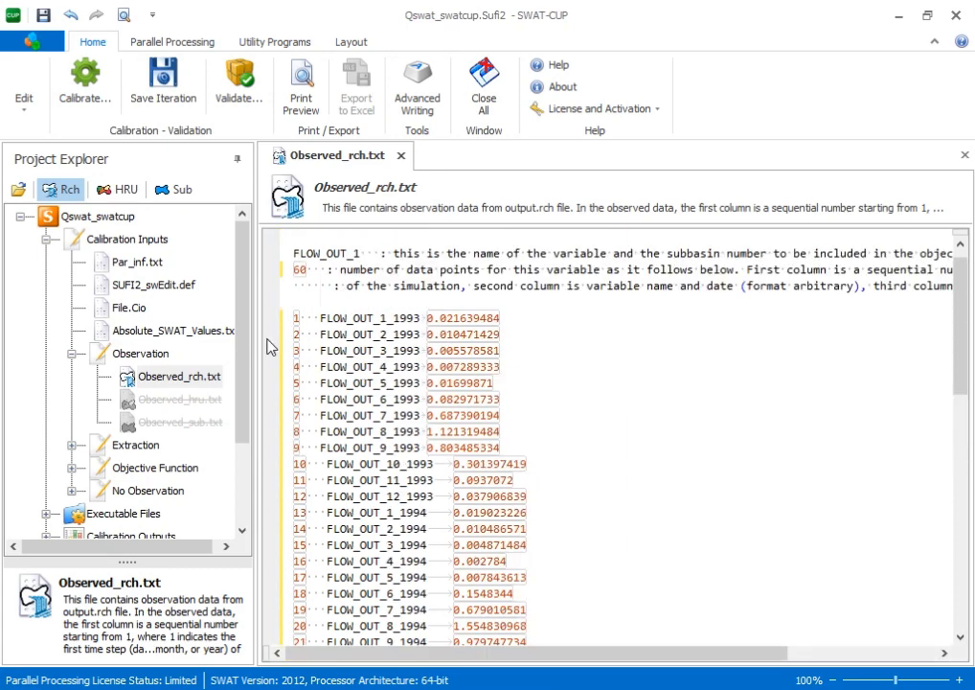
scroll(374, 456, "up", 1)
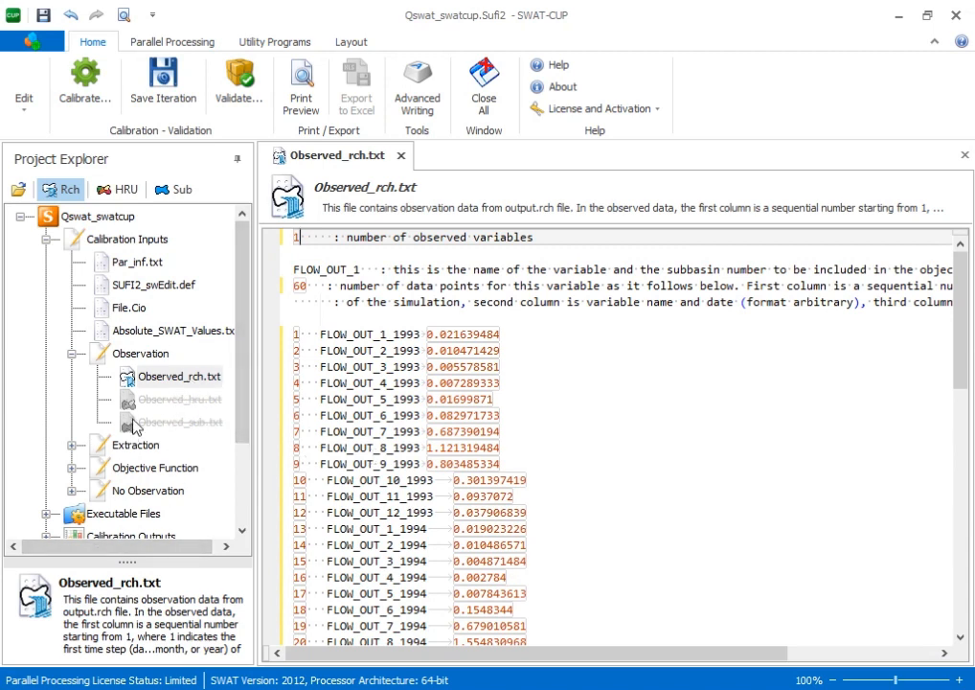
left_click(402, 156)
left_click(468, 378)
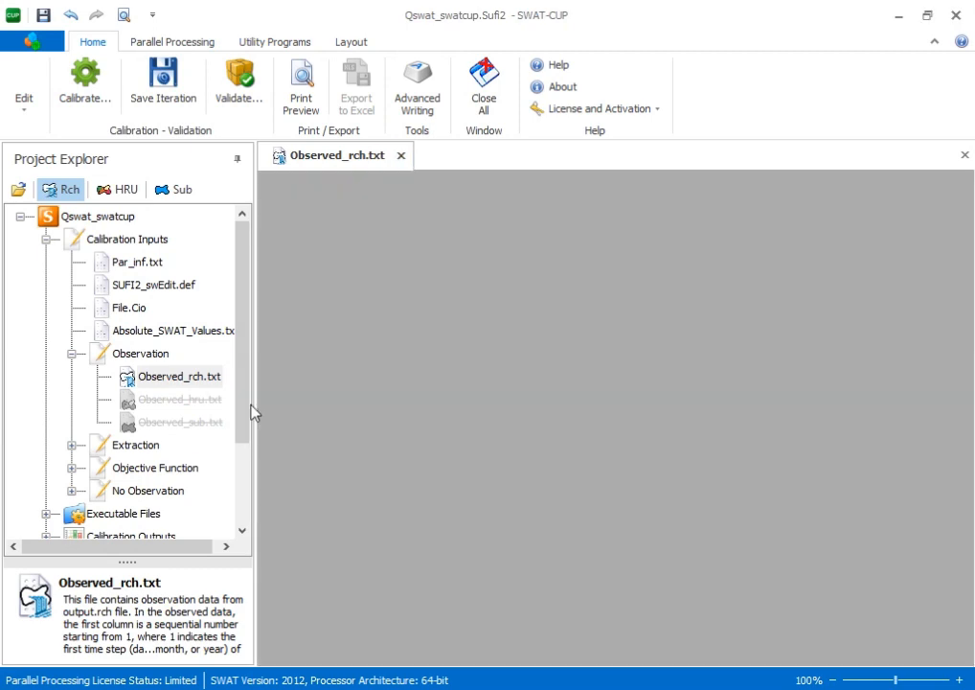
Open Var_file_rch.txt under Extraction, delete every entry except FLOW_OUT_1.txt, and close the file with the changes saved.
left_click(71, 444)
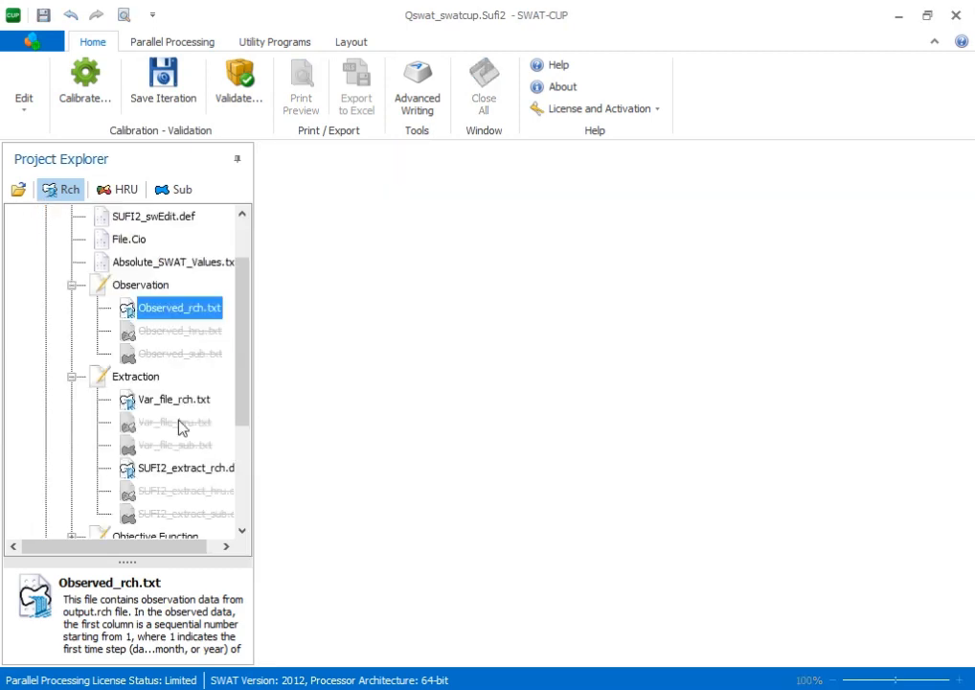
scroll(195, 384, "down", 2)
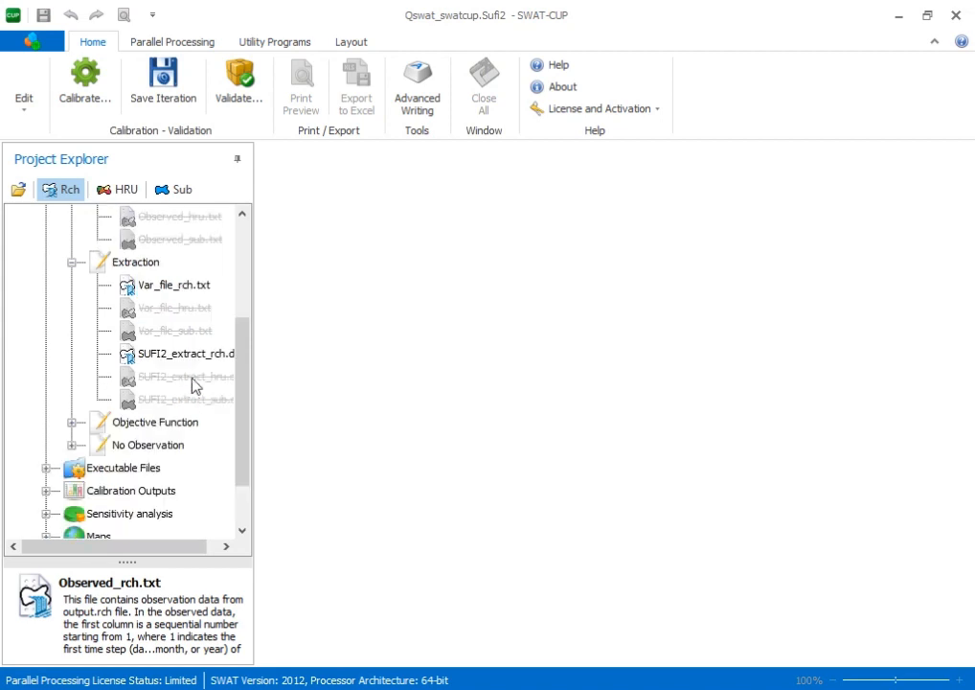
double_click(165, 285)
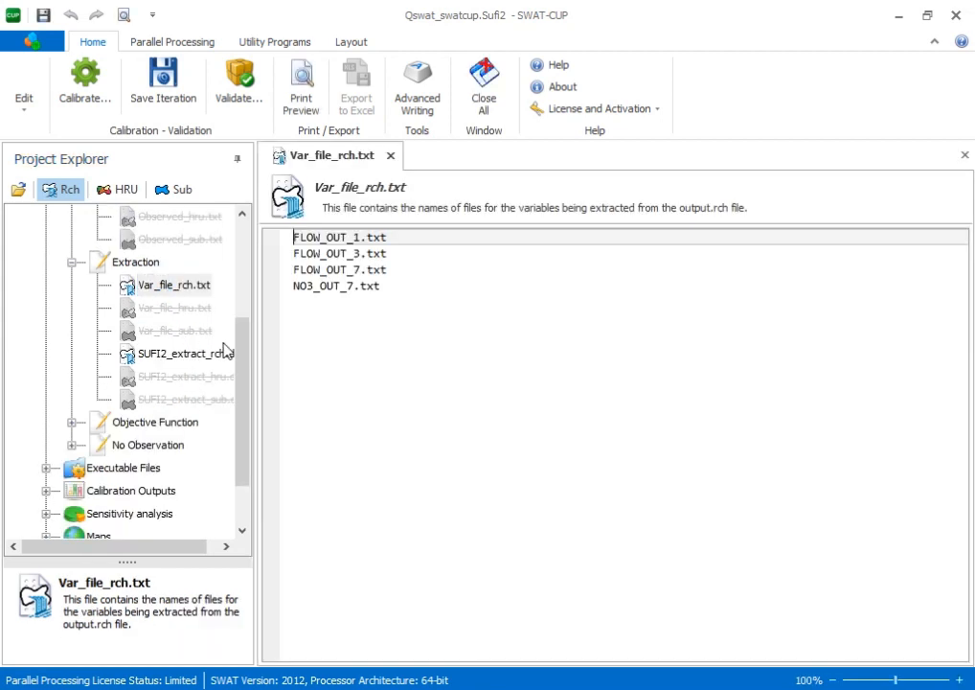
left_click_drag(388, 286, 277, 261)
key("Delete")
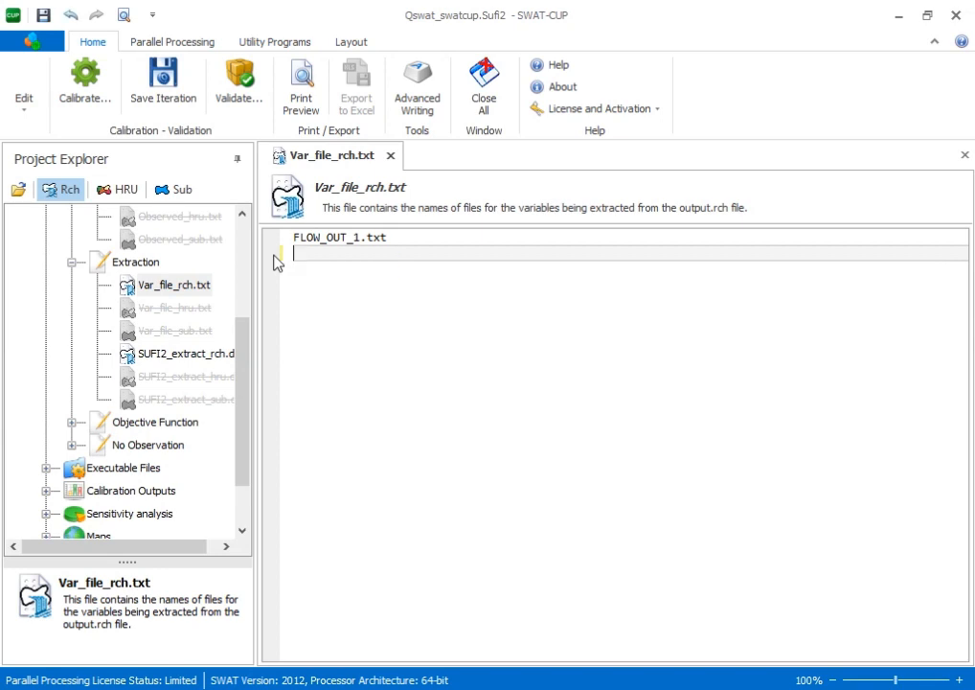
left_click(390, 156)
left_click(400, 379)
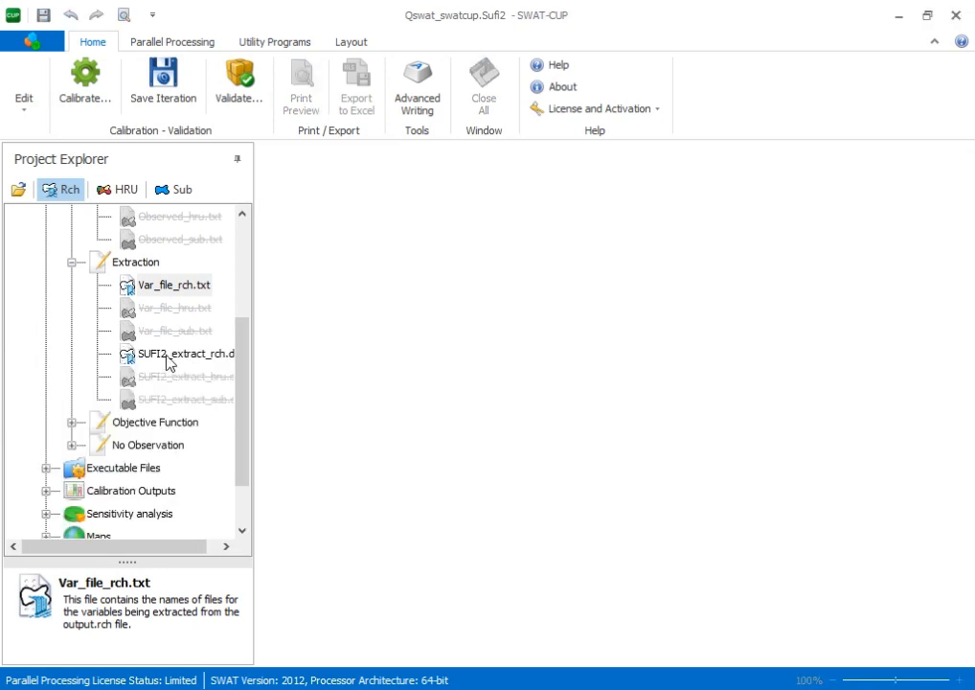
Open SUFI2_extract_rch.def, set the number of variables to get to 1, and remove column number 18, keeping only 7.
double_click(171, 354)
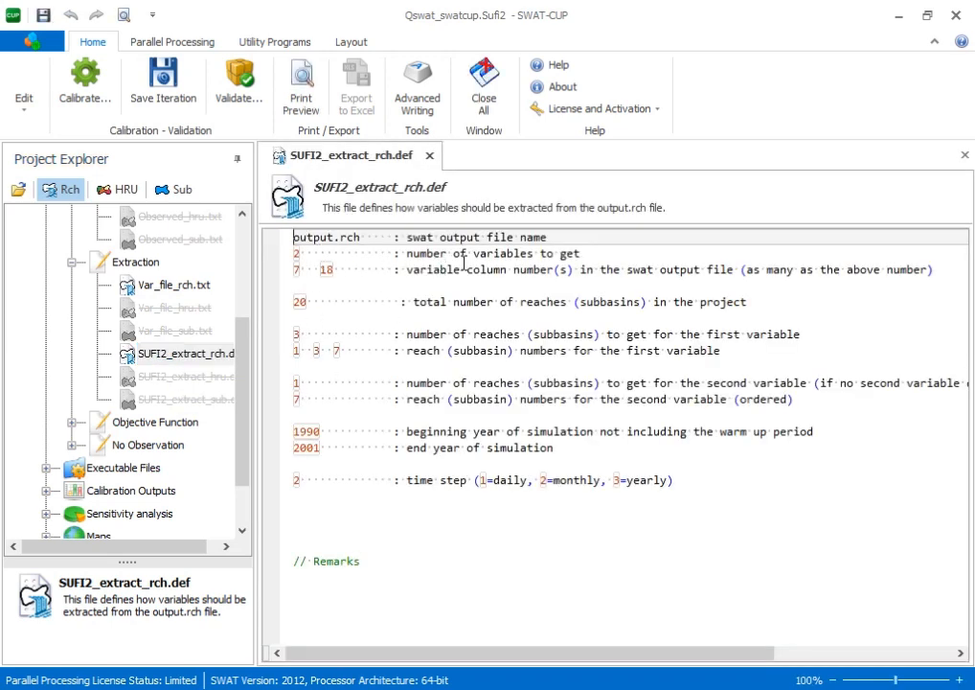
left_click(299, 253)
key("BackSpace")
type("1")
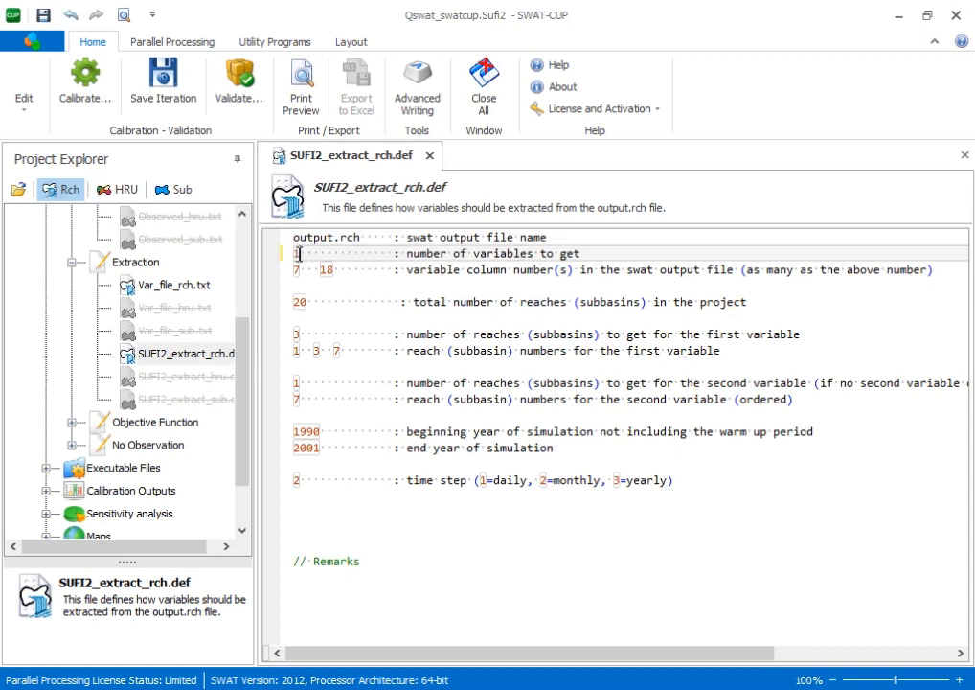
double_click(327, 271)
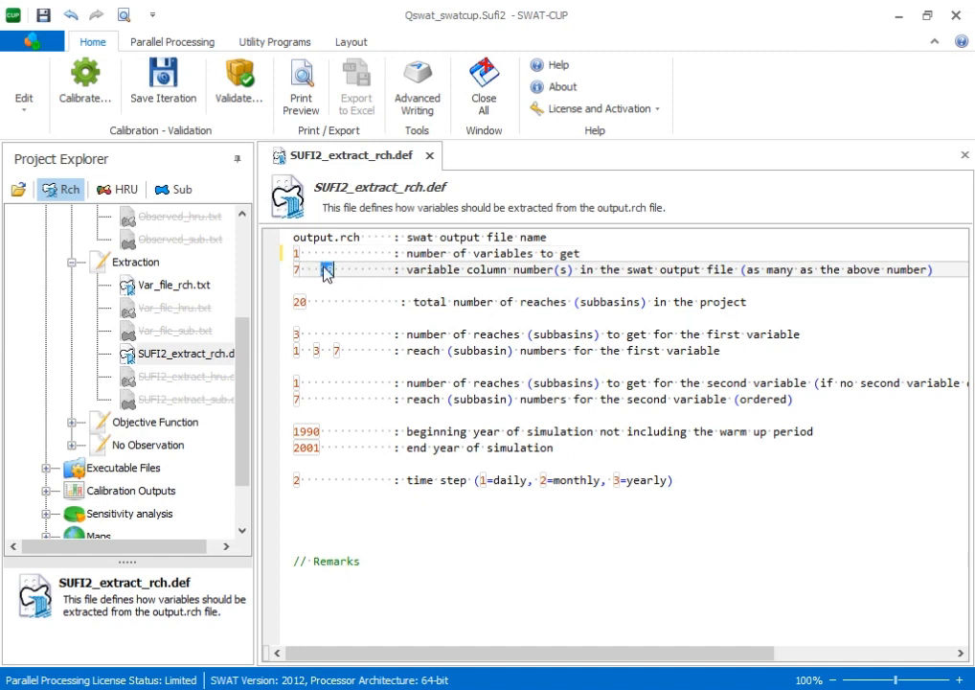
key("BackSpace")
Set the total number of reaches (subbasins) in the project to 11 and realign that line's description.
left_click(351, 304)
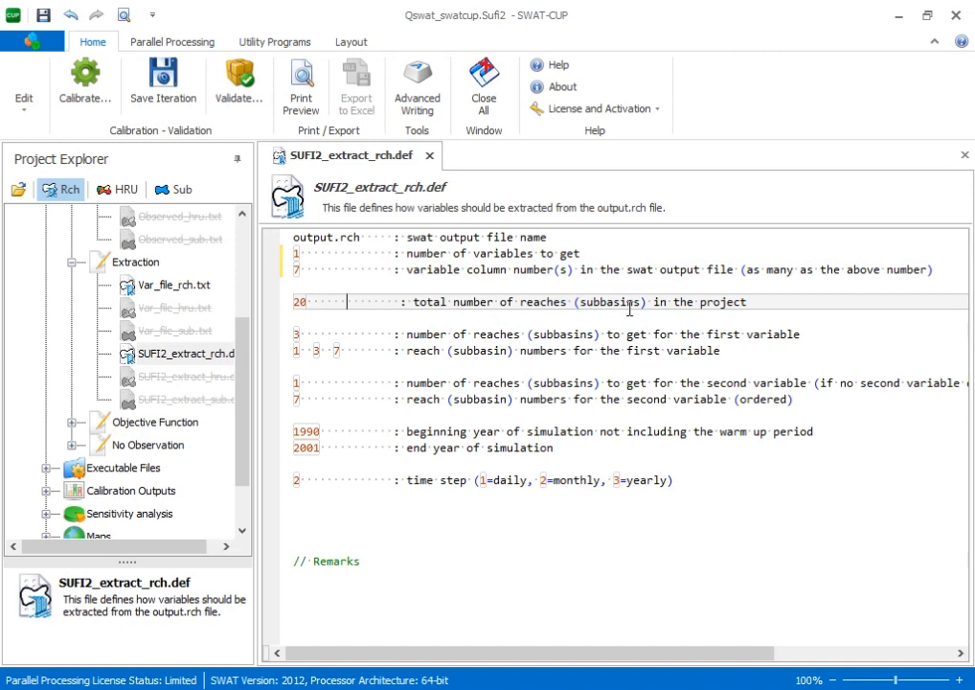
left_click_drag(303, 304, 288, 310)
type("11")
key("Delete")
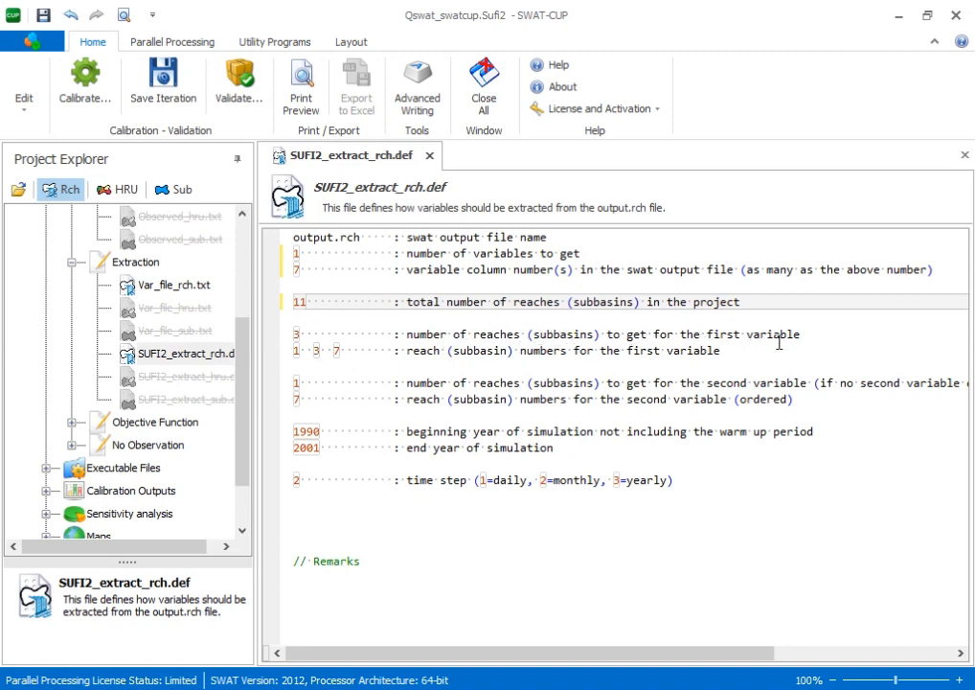
Set the number of reaches (subbasins) to get for the first variable to 1.
left_click(299, 334)
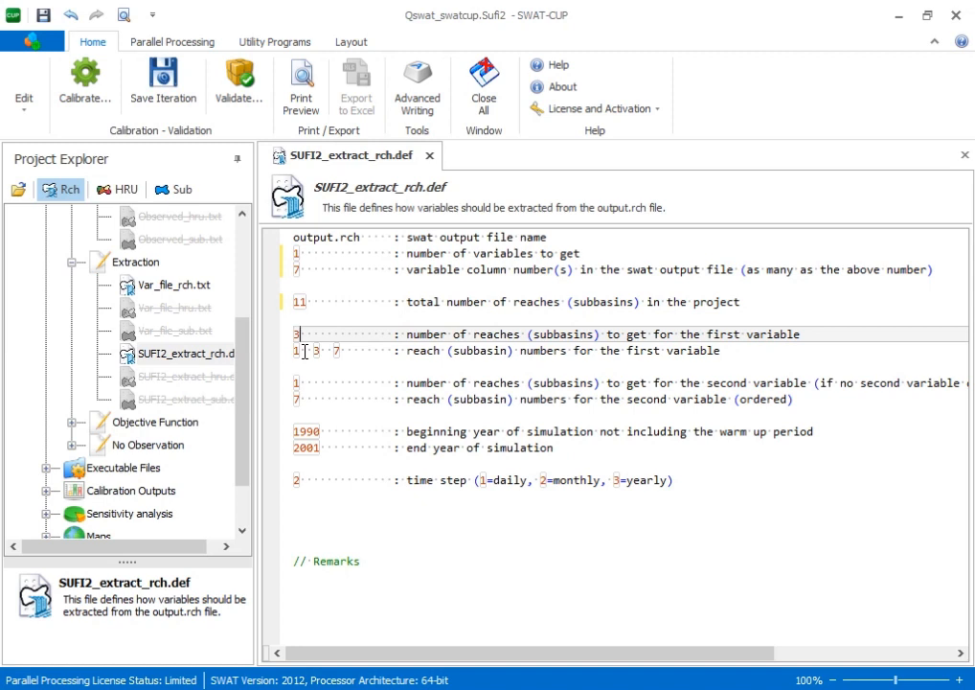
key("BackSpace")
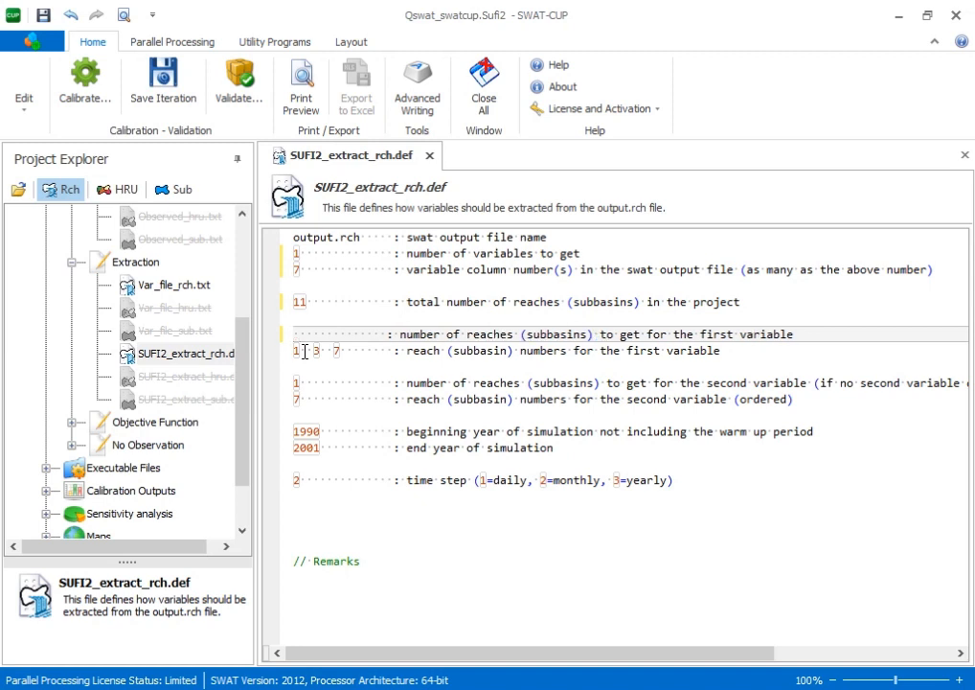
type("11")
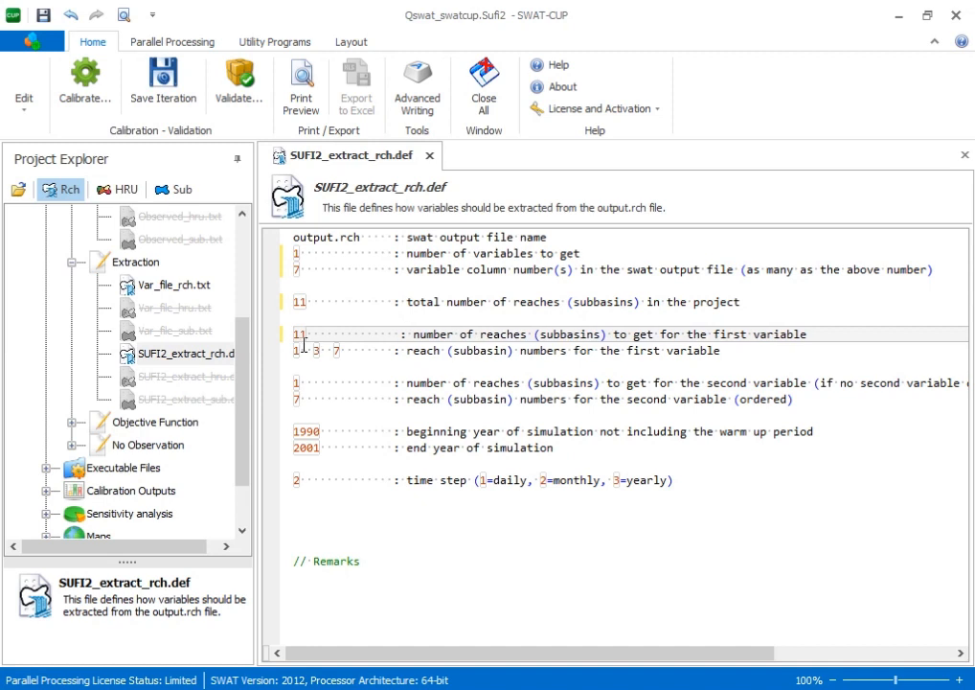
key("BackSpace")
key("BackSpace")
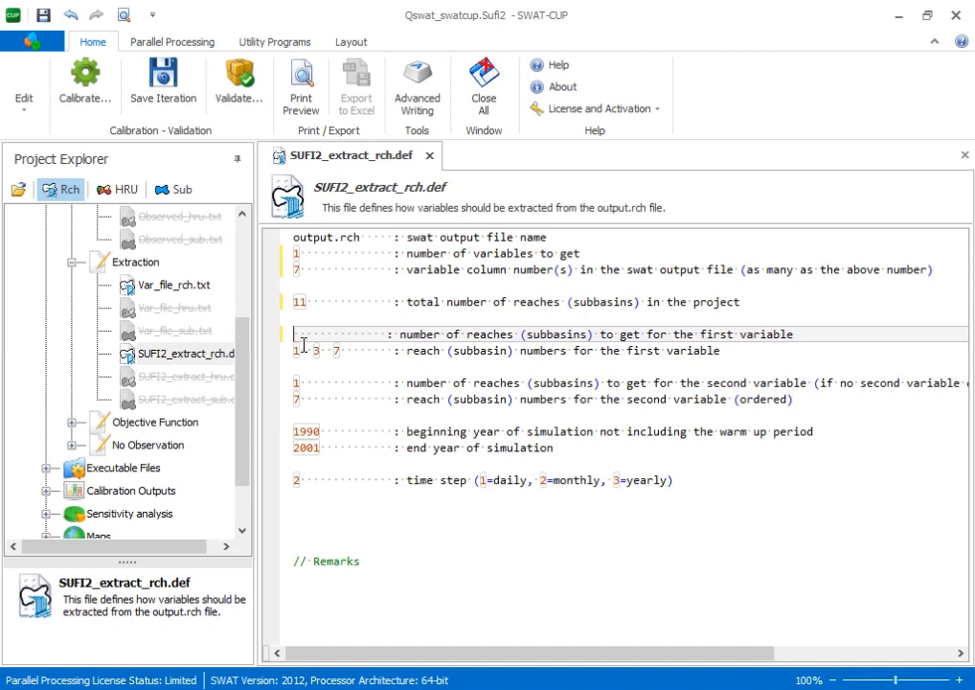
type("1")
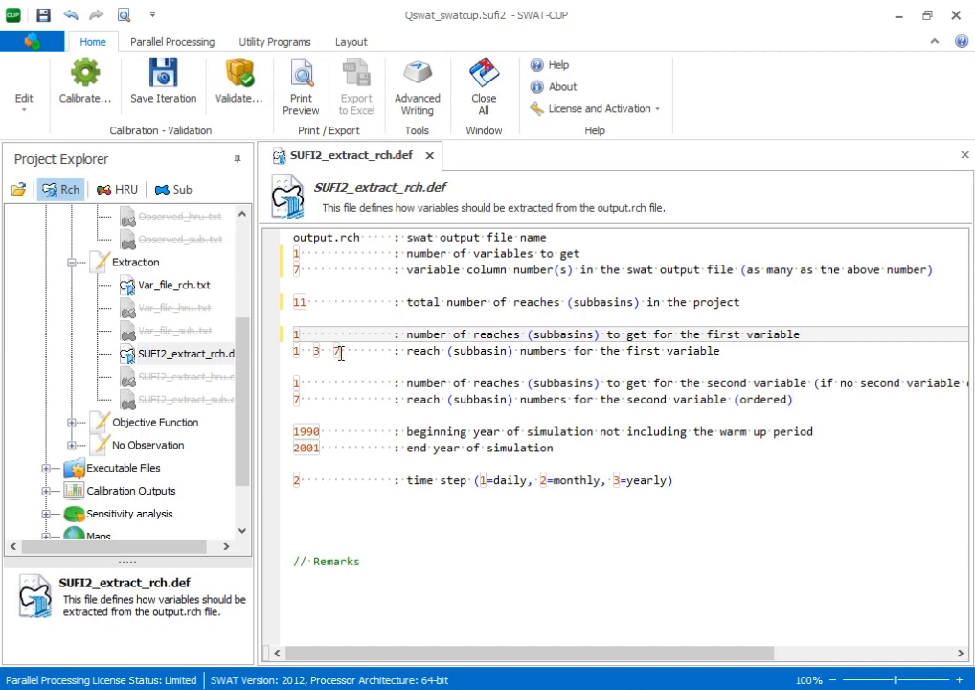
Replace the first variable's reach numbers with 11, check the subbasin numbering on the watershed map in QGIS, and return to SWAT-CUP.
left_click_drag(342, 350, 274, 358)
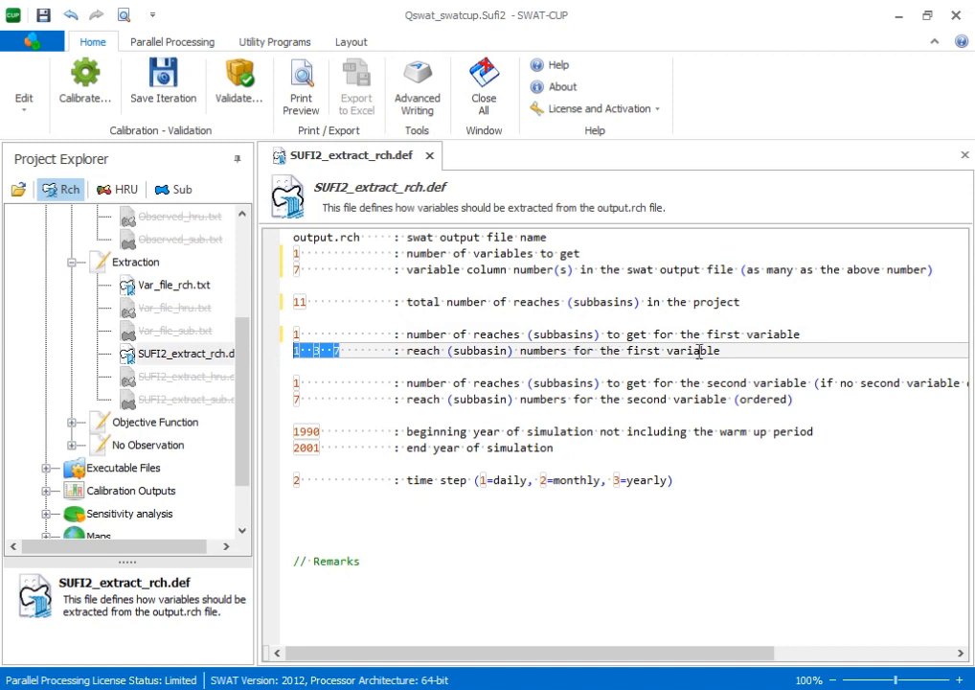
type("11")
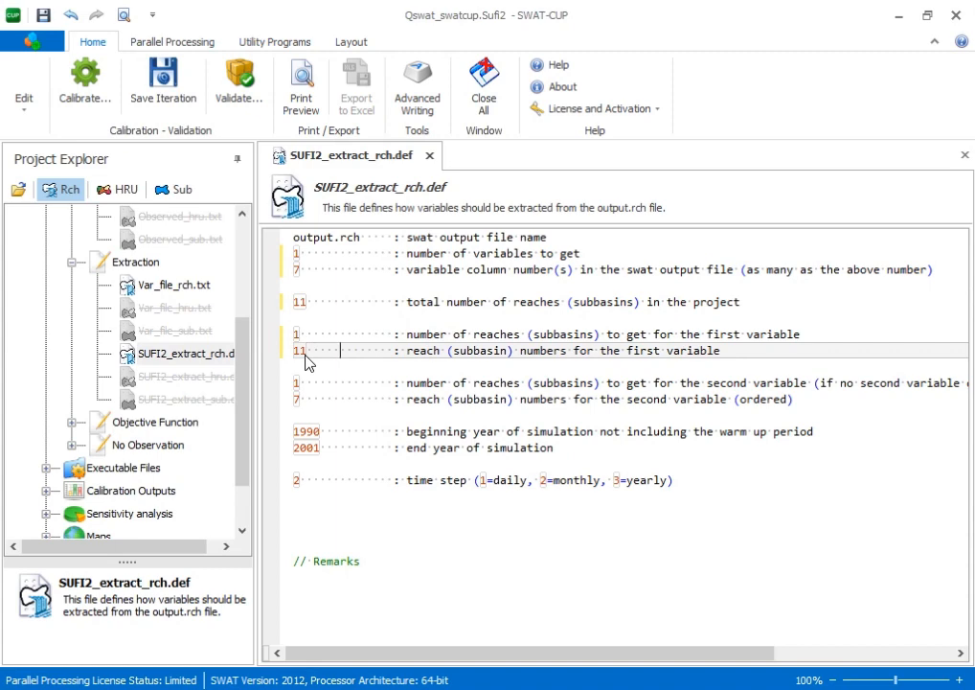
mouse_move(489, 682)
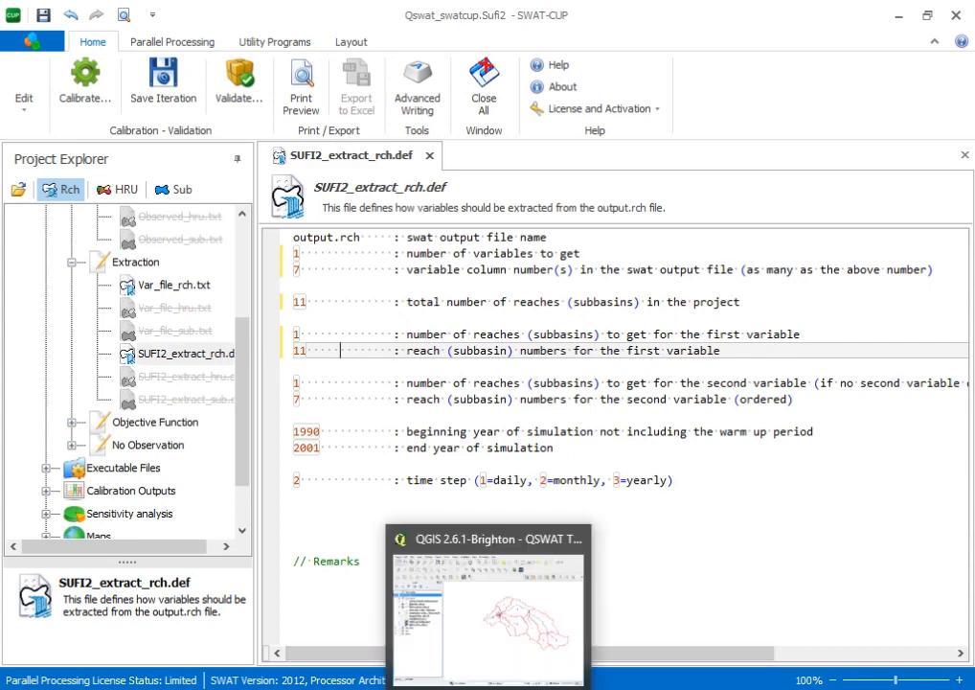
left_click(483, 618)
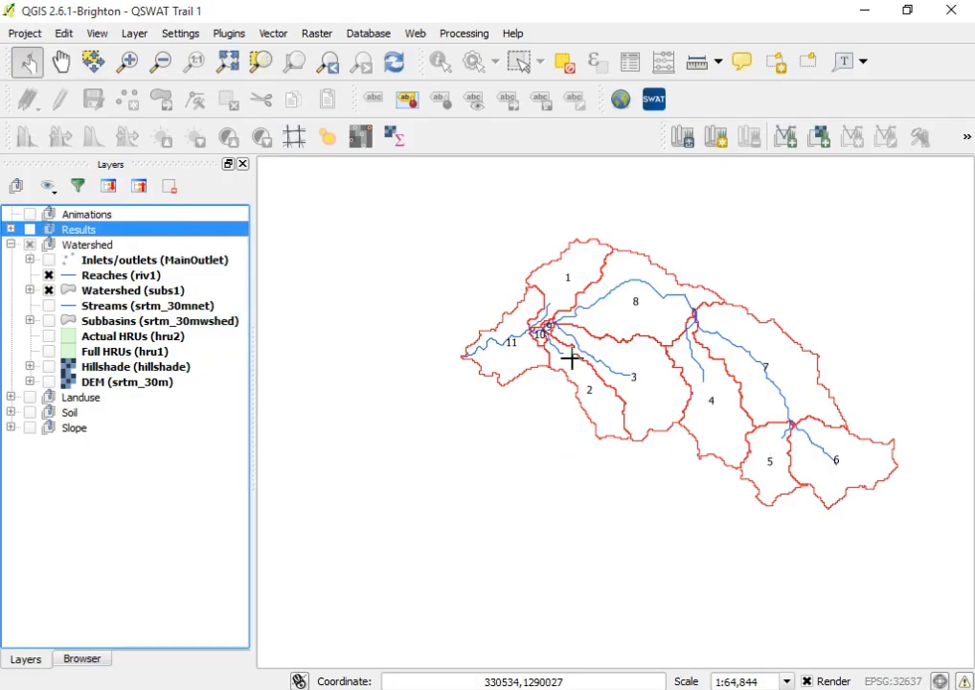
scroll(533, 339, "up", 1)
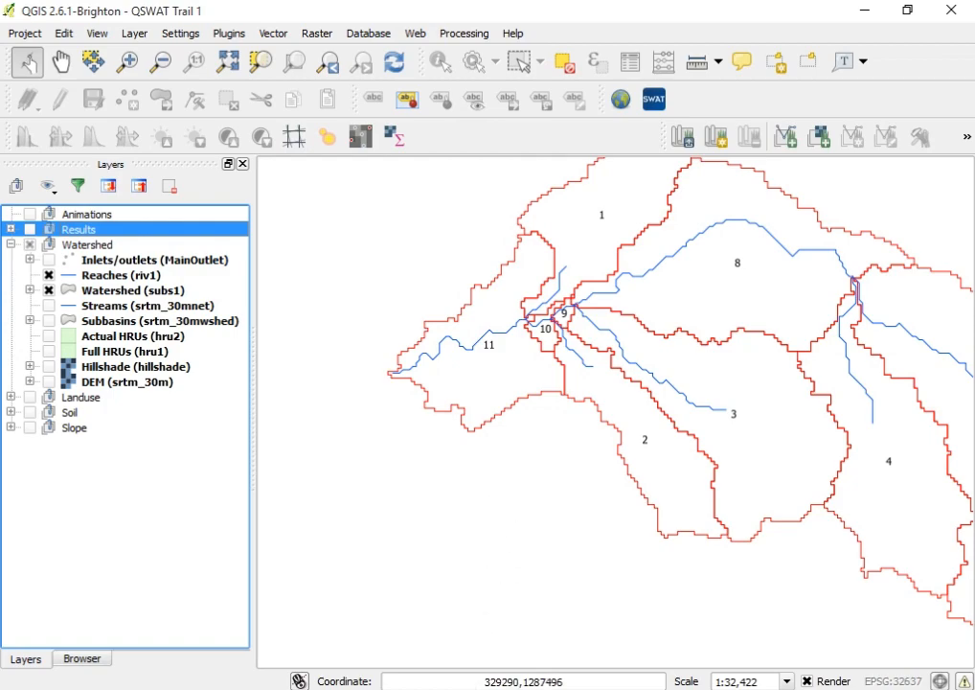
left_click(420, 644)
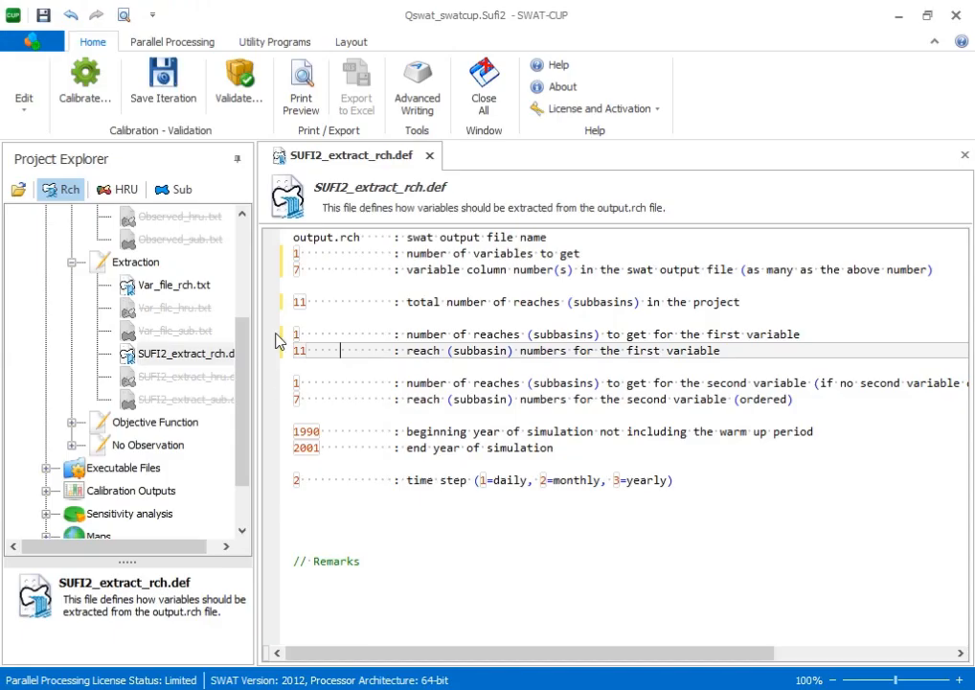
Delete the two lines defining the number of reaches and the reach numbers for the second variable.
left_click(320, 335)
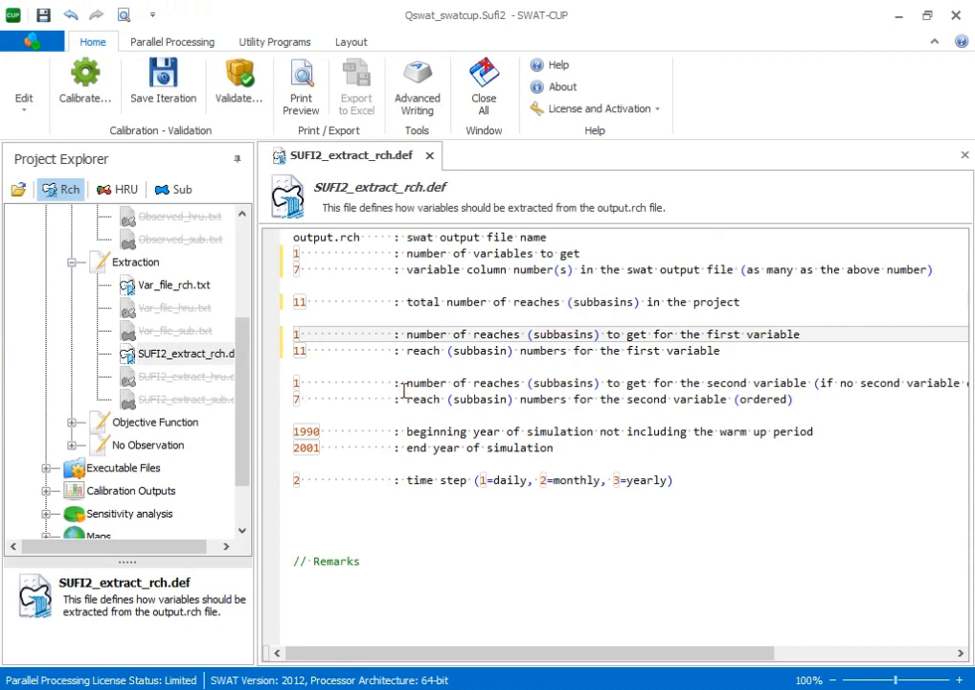
left_click(375, 384)
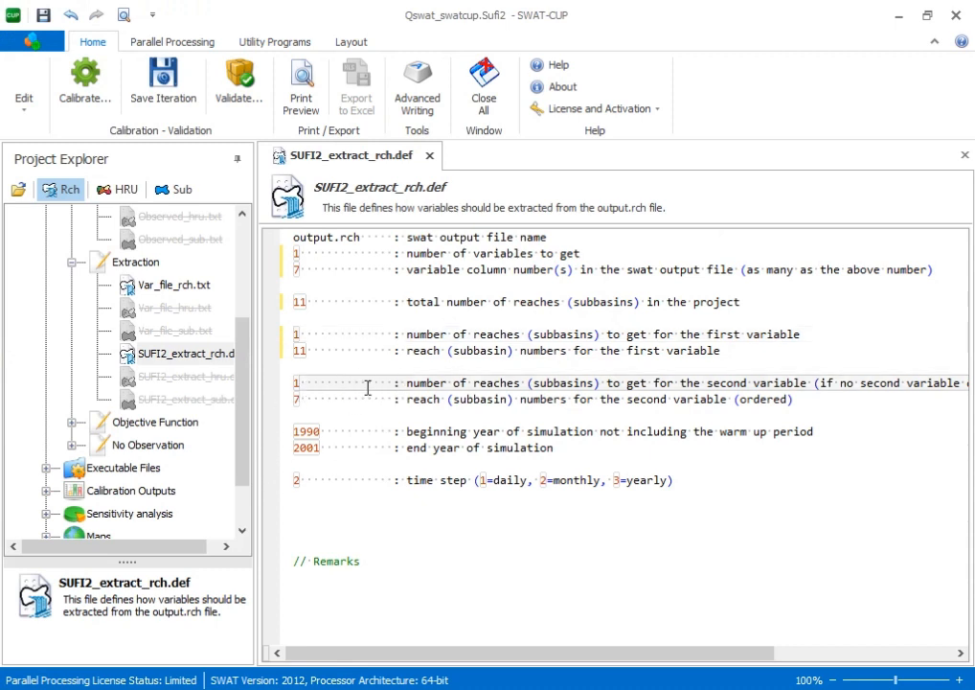
left_click_drag(280, 385, 290, 398)
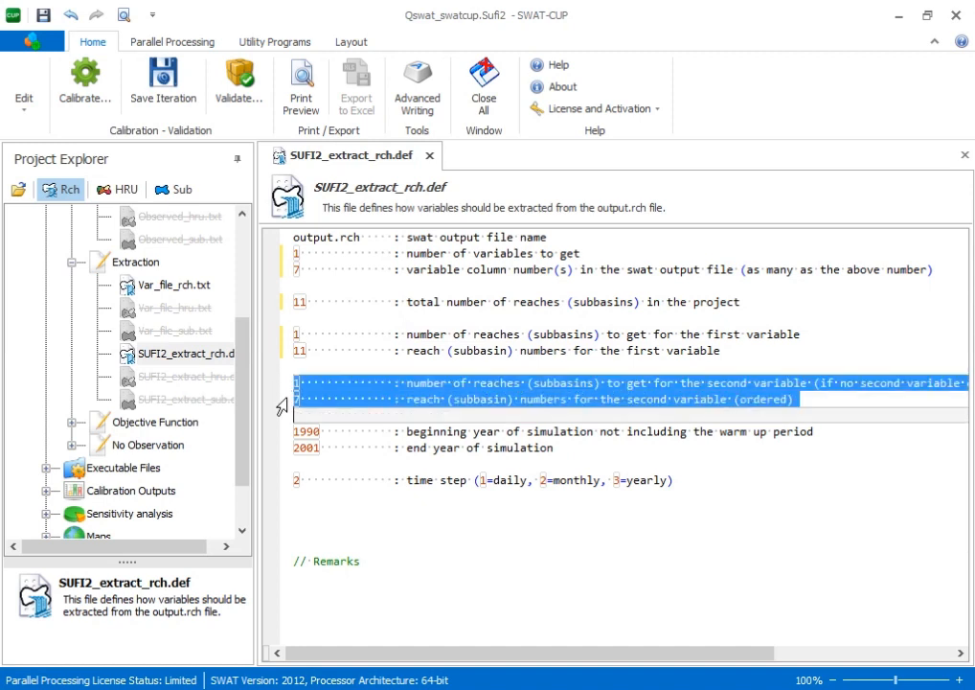
key("Delete")
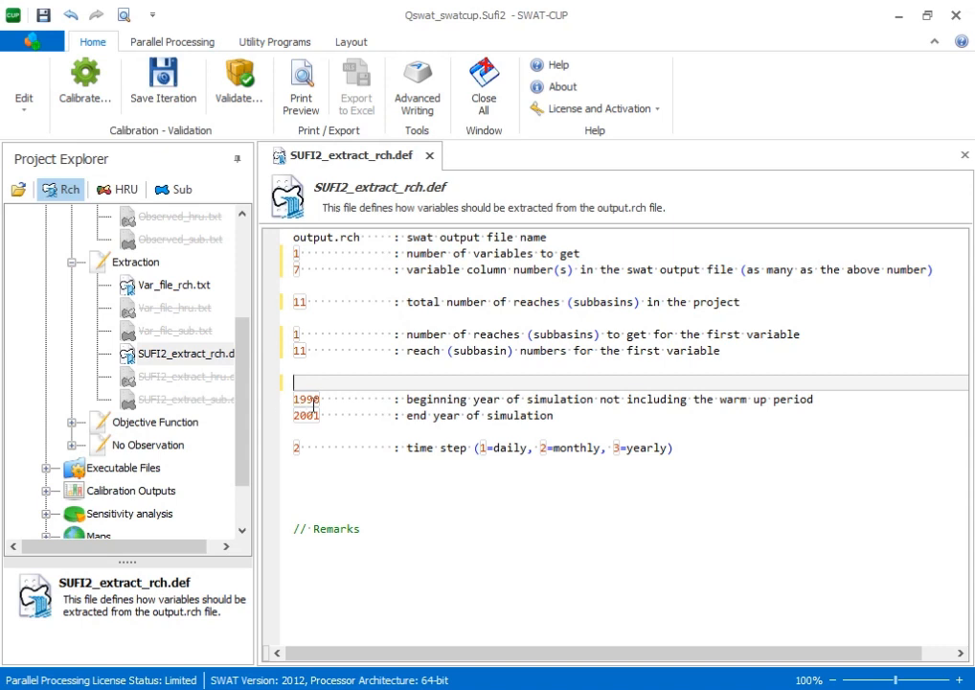
Set the beginning year of simulation to 1993 and the end year of simulation to 1997.
left_click(317, 400)
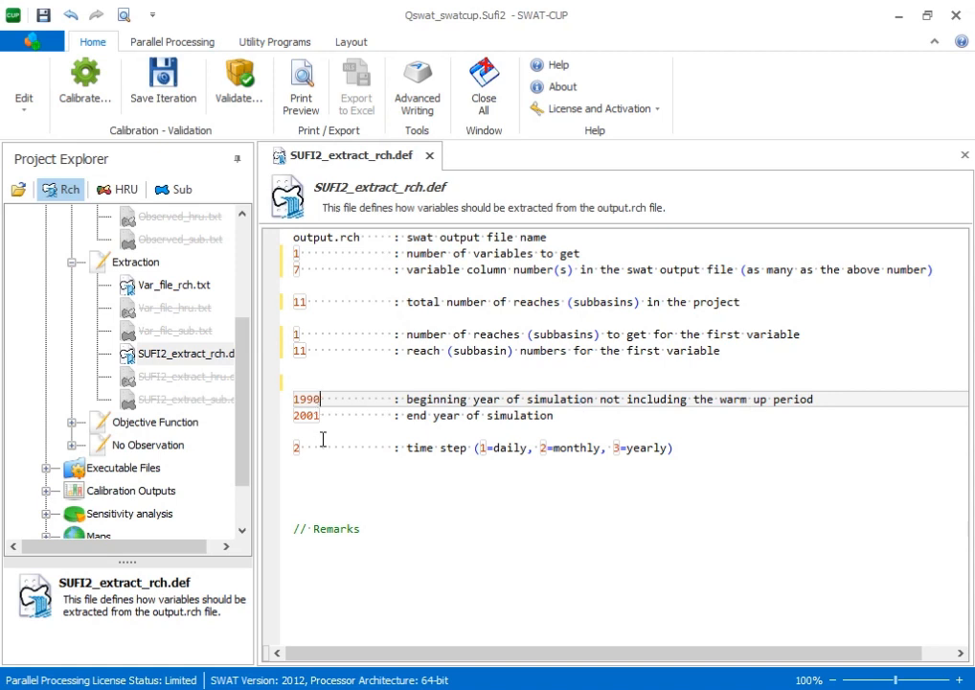
key("BackSpace")
type("3")
left_click(317, 415)
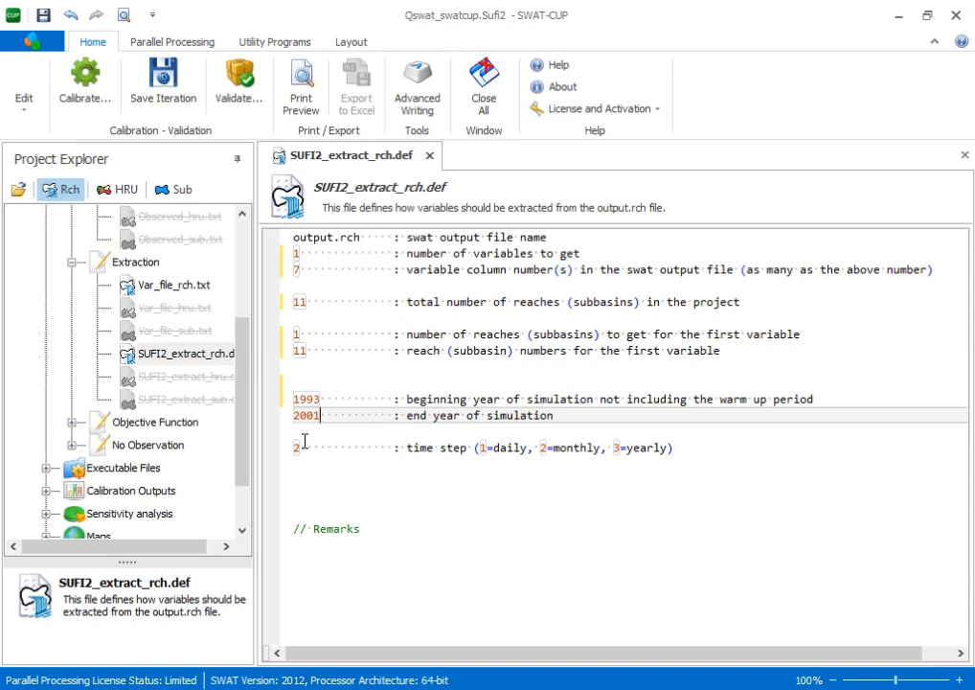
key("BackSpace")
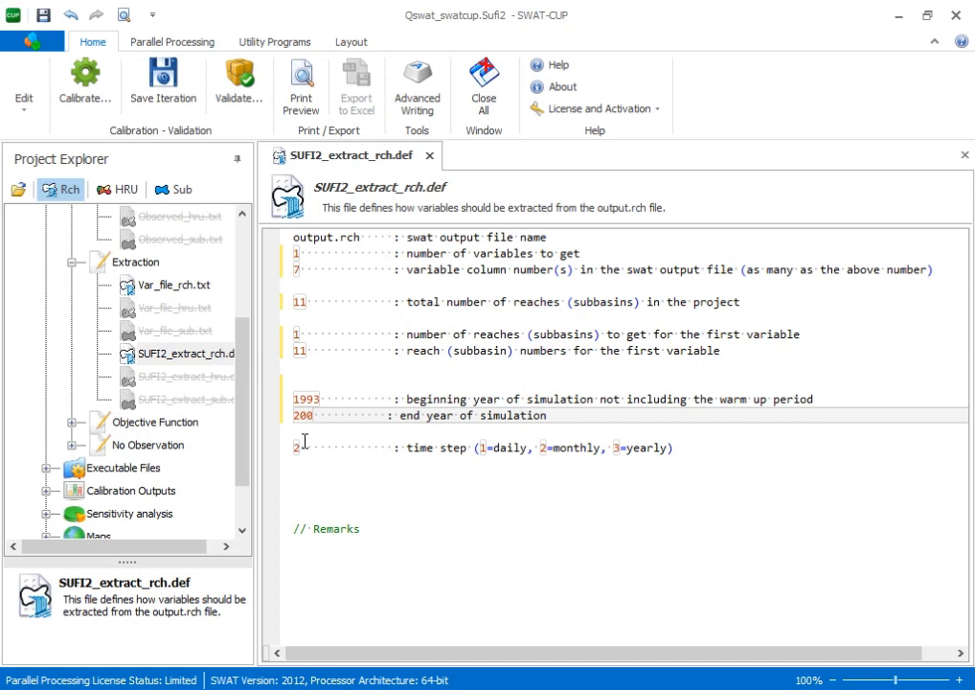
key("BackSpace")
key("BackSpace")
key("BackSpace")
type("19")
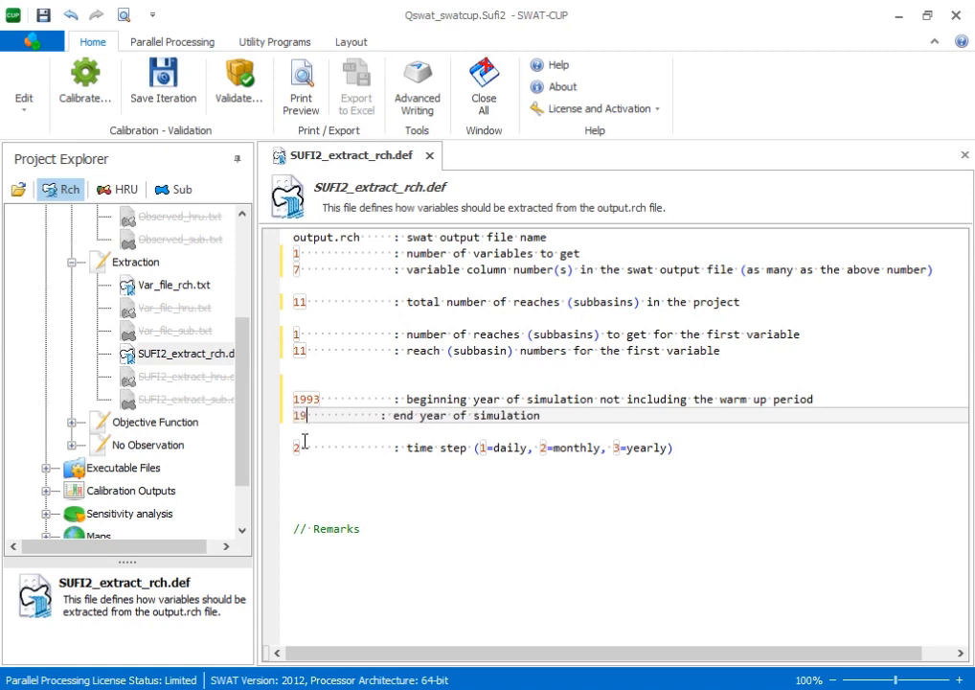
type("97")
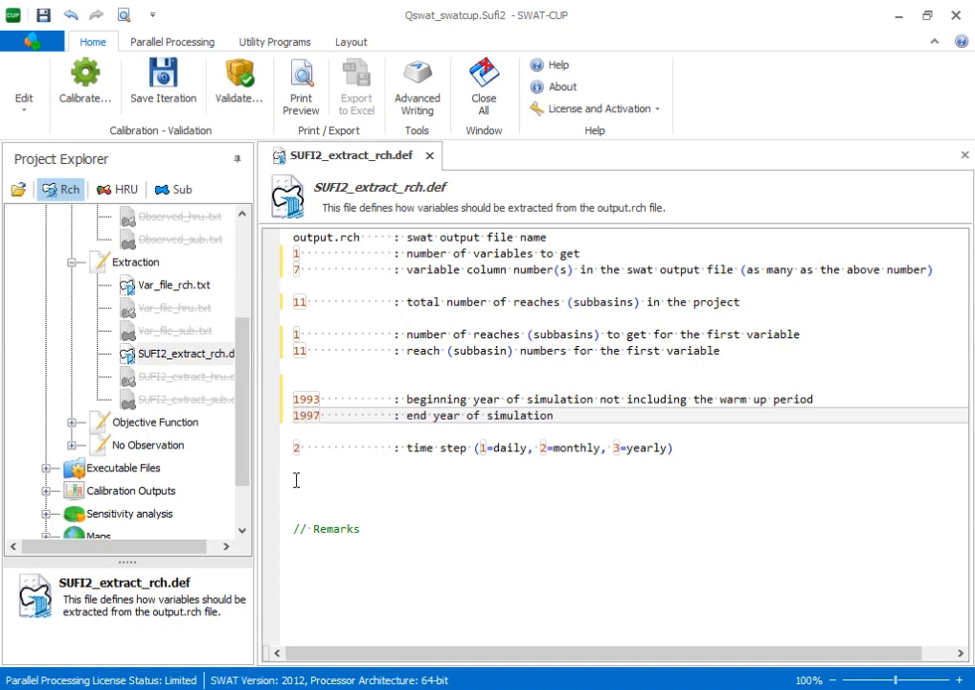
Close SUFI2_extract_rch.def and save the changes.
left_click(567, 454)
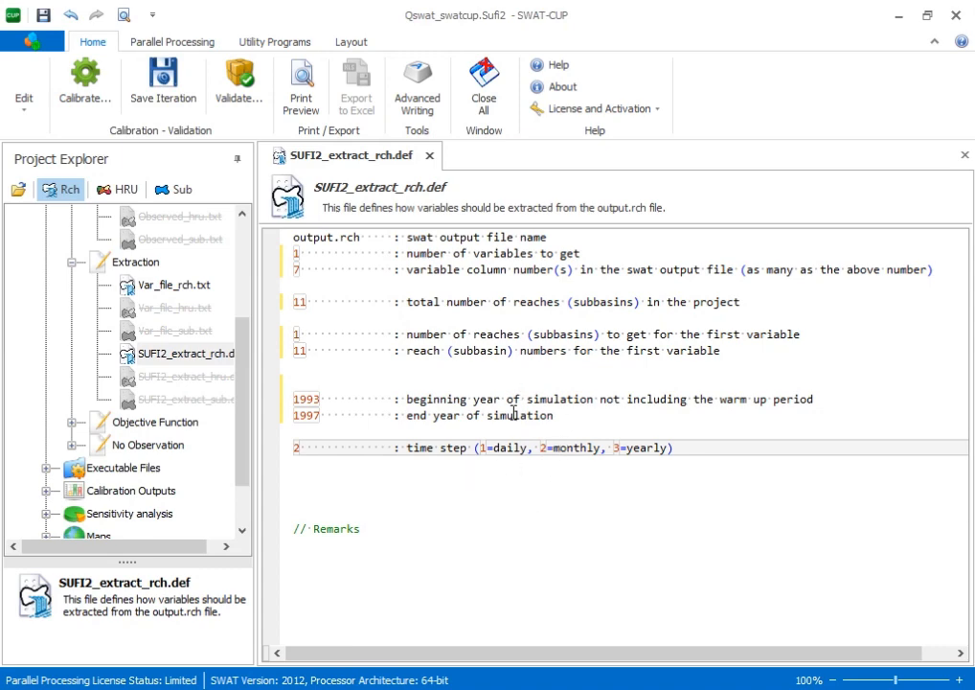
left_click(429, 155)
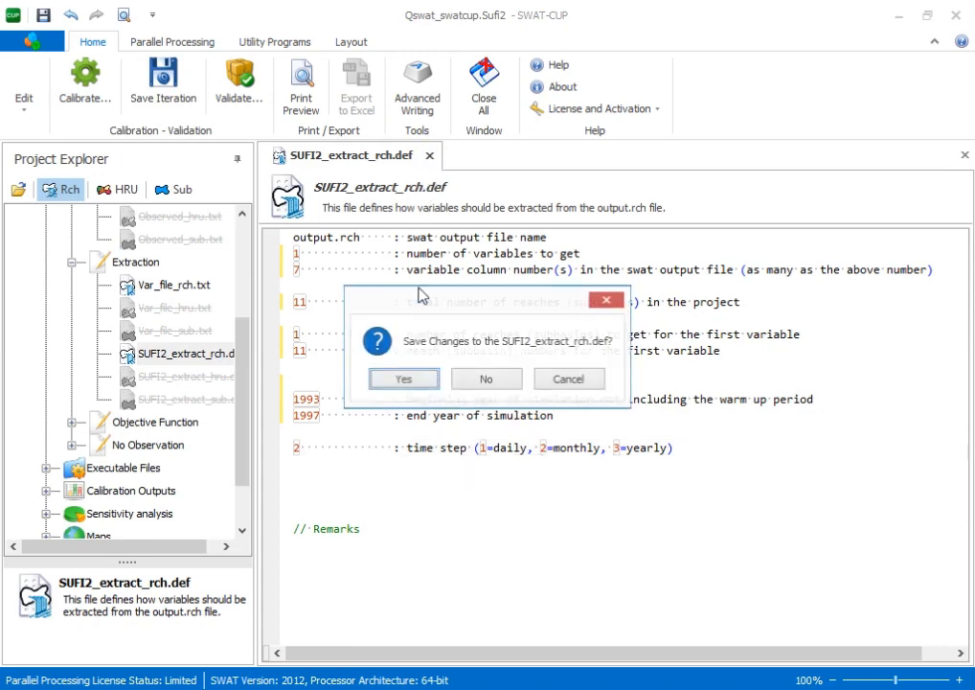
left_click(397, 381)
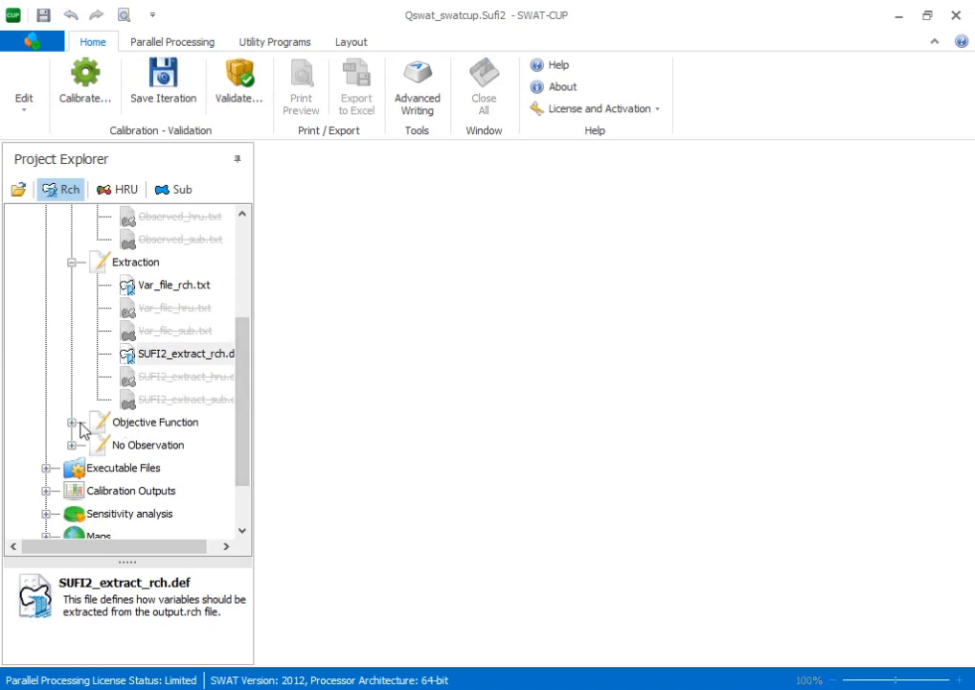
Open Observed.txt under Objective Function and set the number of observed variables to 1.
left_click(70, 422)
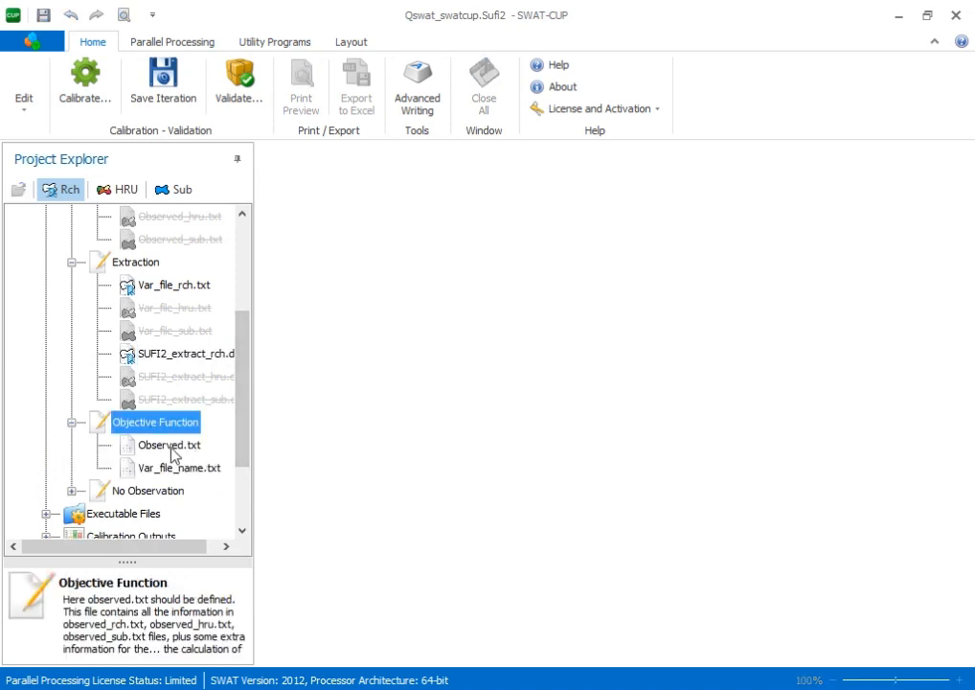
double_click(171, 447)
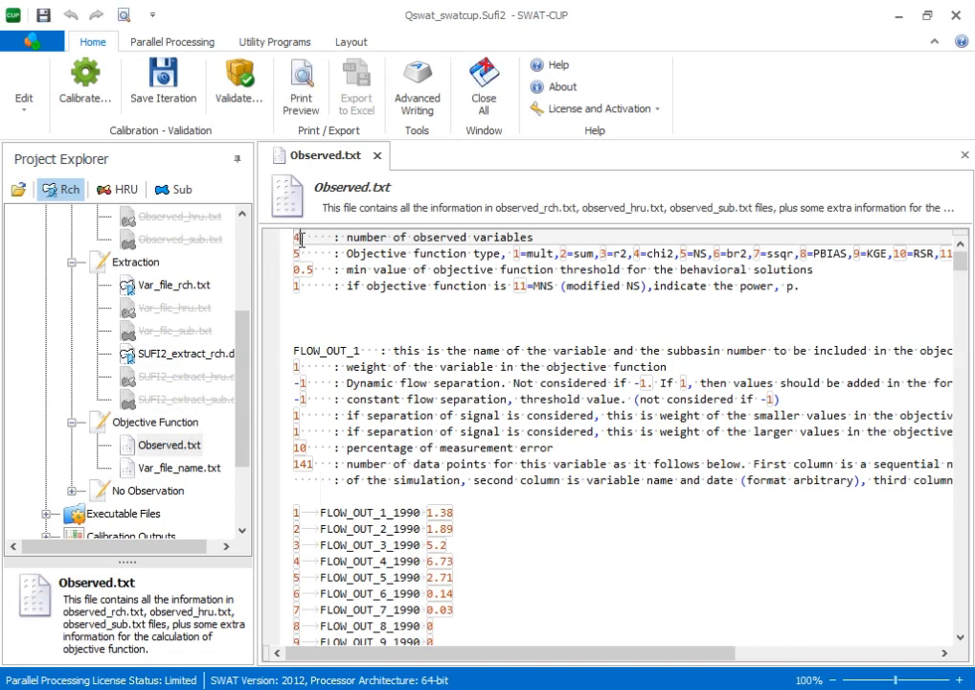
left_click(299, 239)
key("BackSpace")
left_click(300, 253)
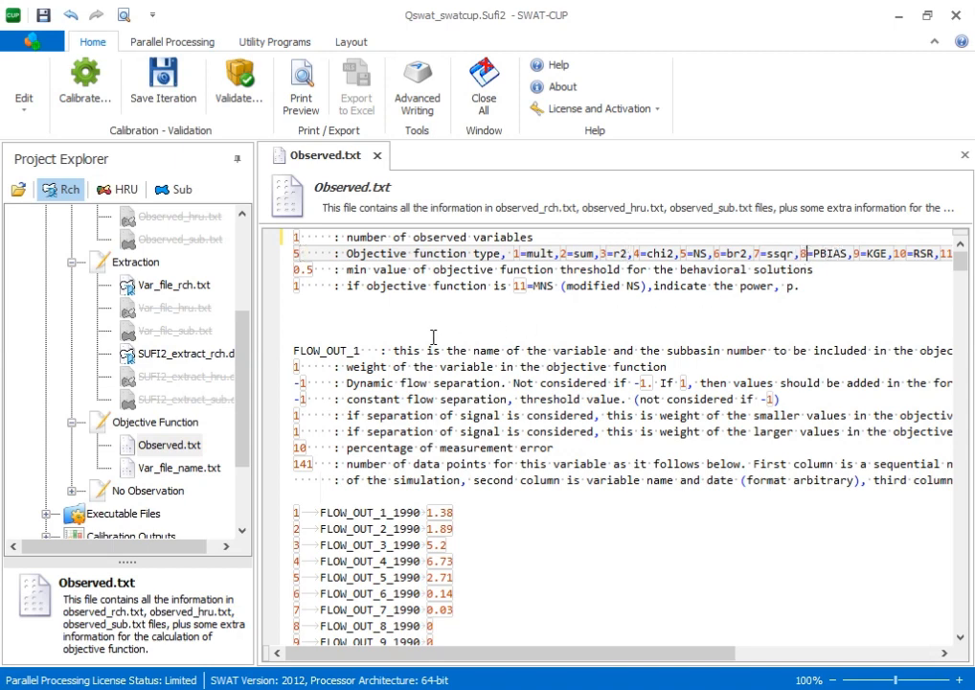
left_click(403, 290)
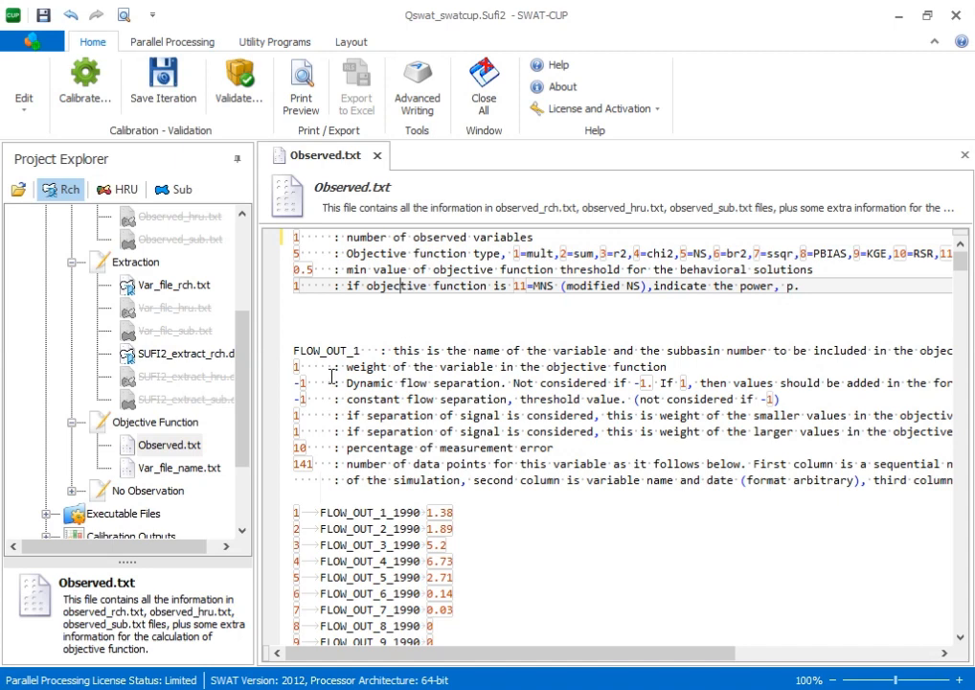
Replace everything from the first FLOW_OUT_1_1990 data row to the file's end with the copied 60 rows of 1993–1997 flow data.
left_click(291, 352)
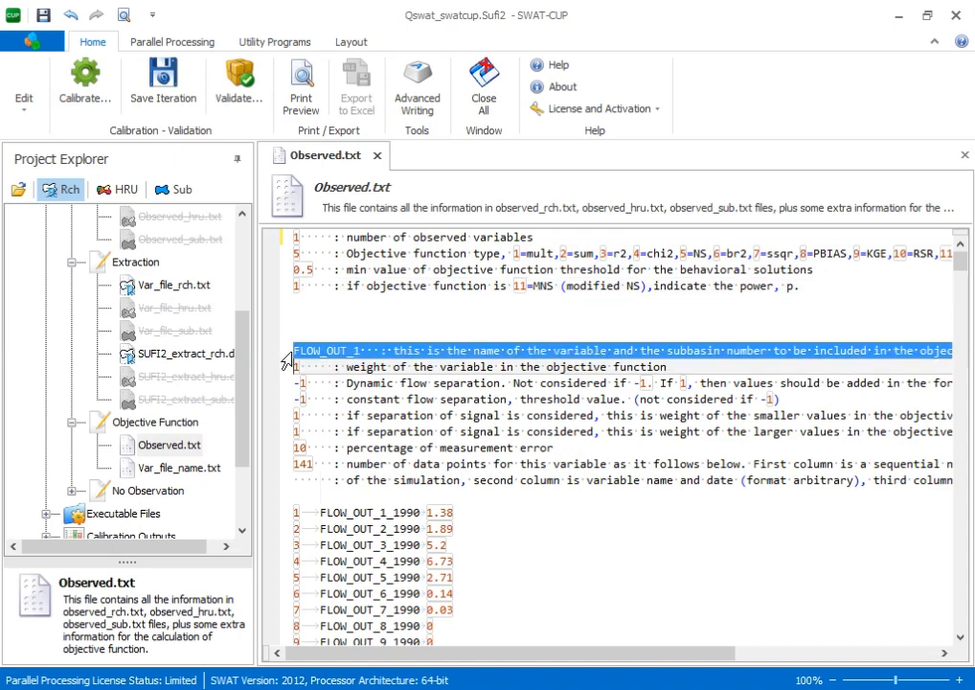
left_click(360, 353)
scroll(330, 426, "down", 2)
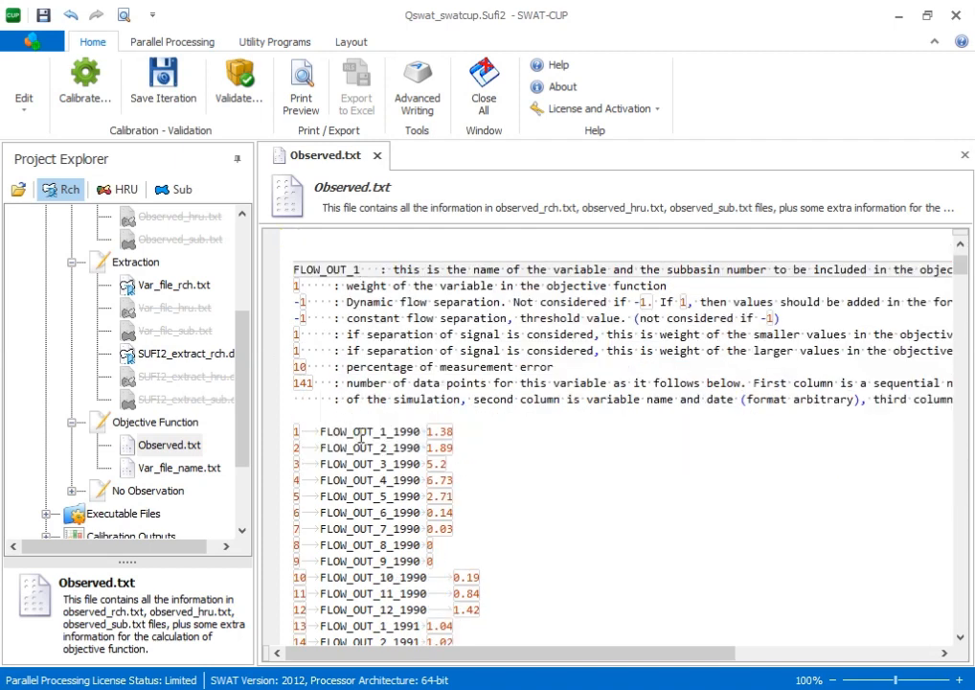
scroll(345, 412, "down", 2)
left_click(283, 352)
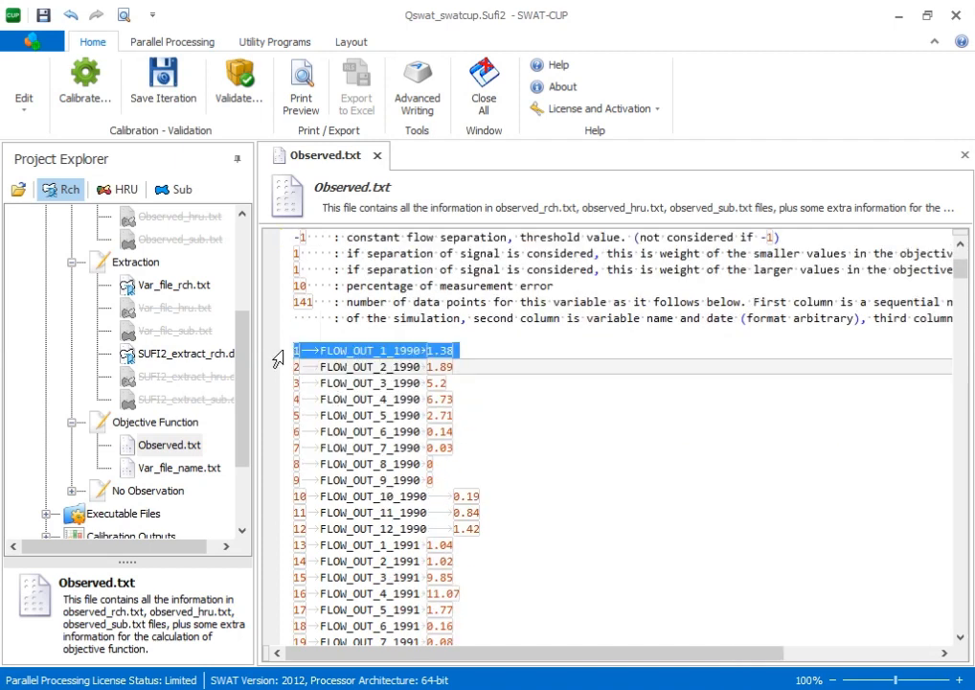
left_click_drag(276, 359, 559, 659)
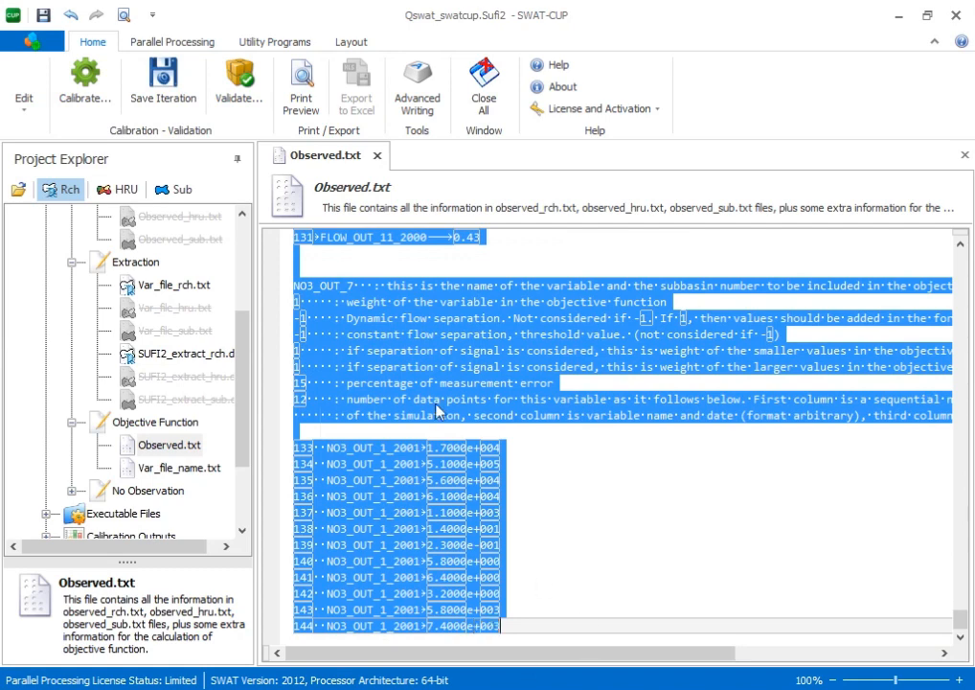
right_click(408, 318)
left_click(507, 377)
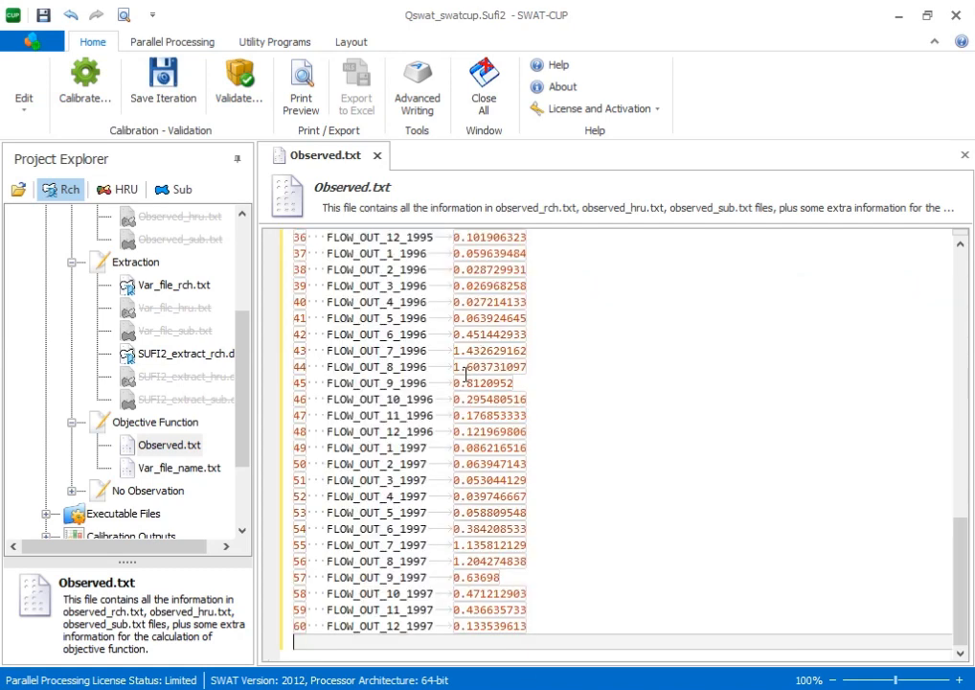
Set the number of data points for the FLOW_OUT_1 variable to 60.
scroll(469, 491, "up", 17)
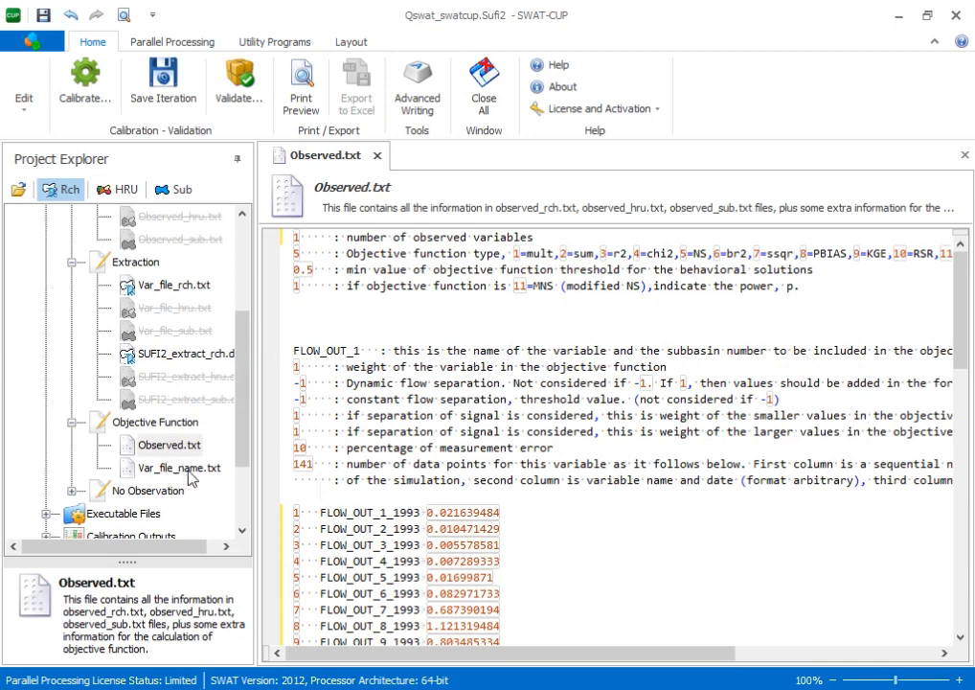
double_click(302, 463)
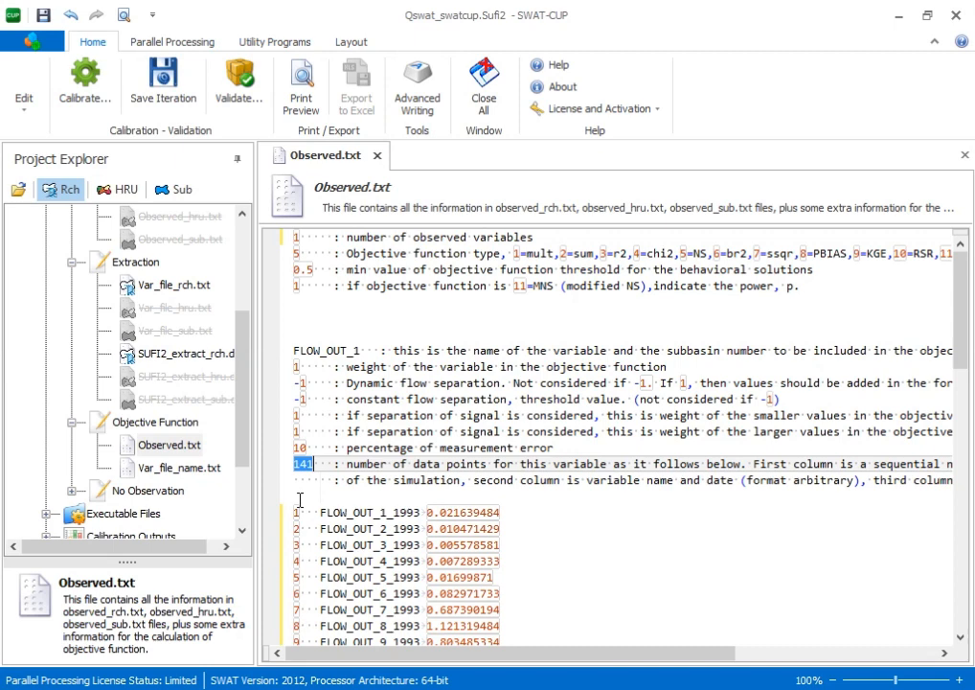
type("60")
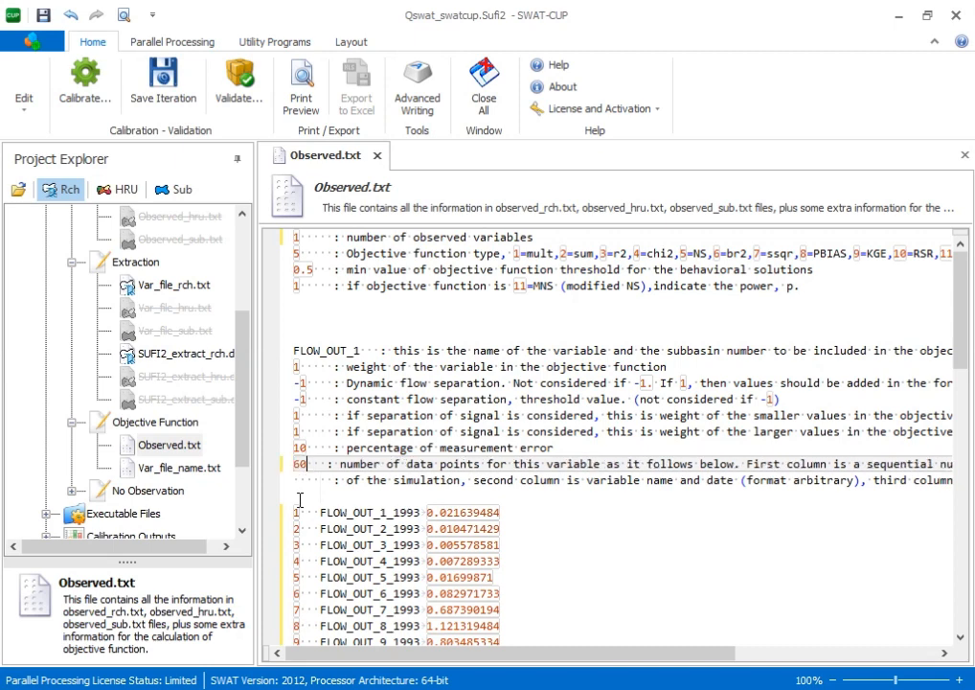
Reduce Var_file_name.txt to the single entry FLOW_OUT_1.txt, and close both it and Observed.txt with their changes saved.
double_click(178, 469)
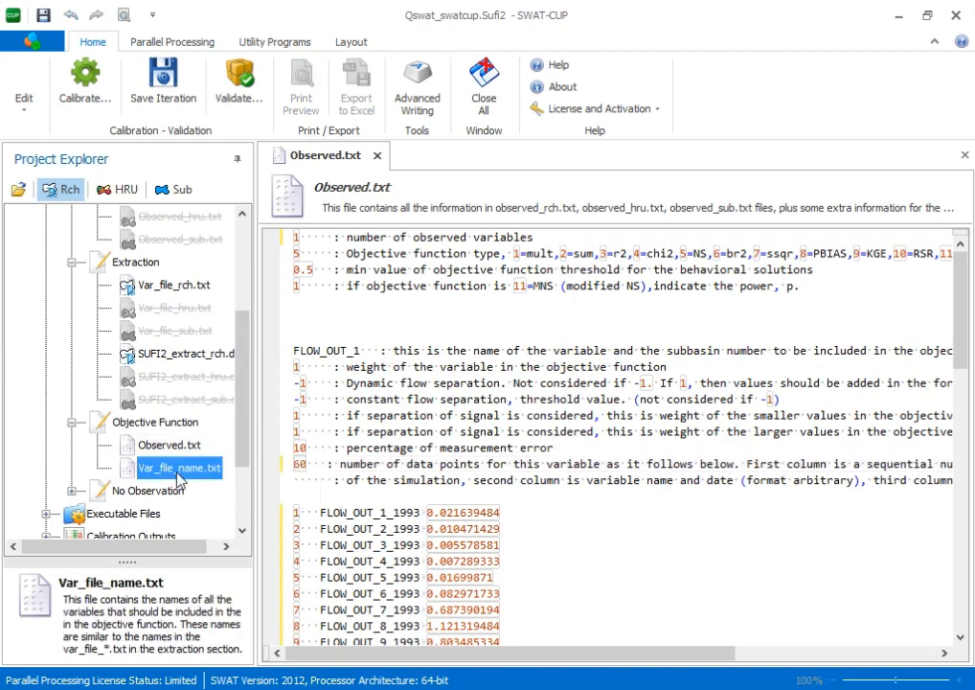
left_click_drag(396, 298, 279, 259)
key("Delete")
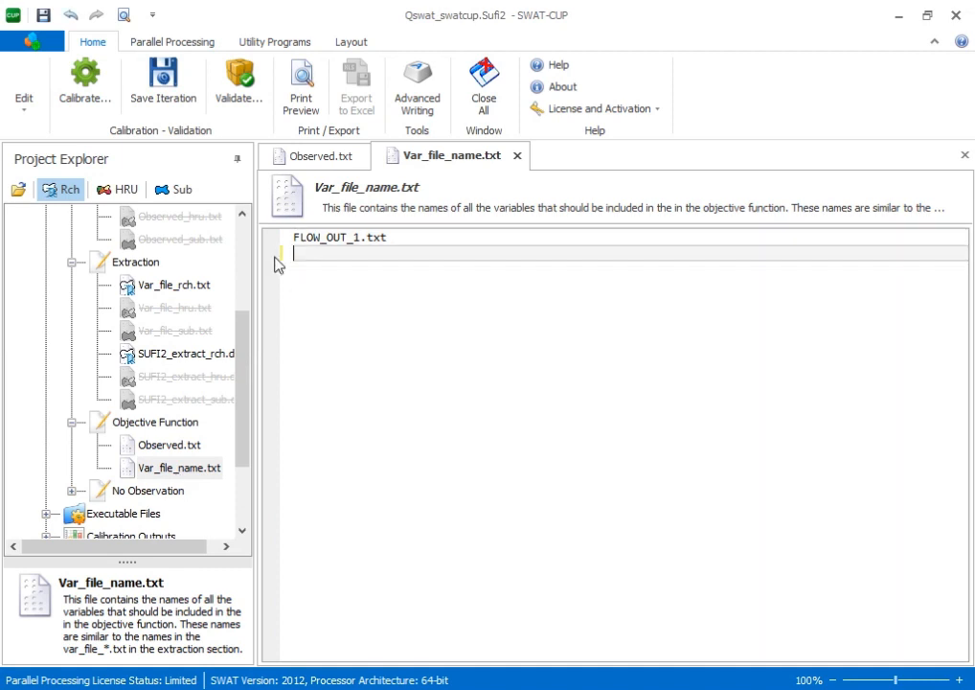
left_click(517, 155)
left_click(412, 378)
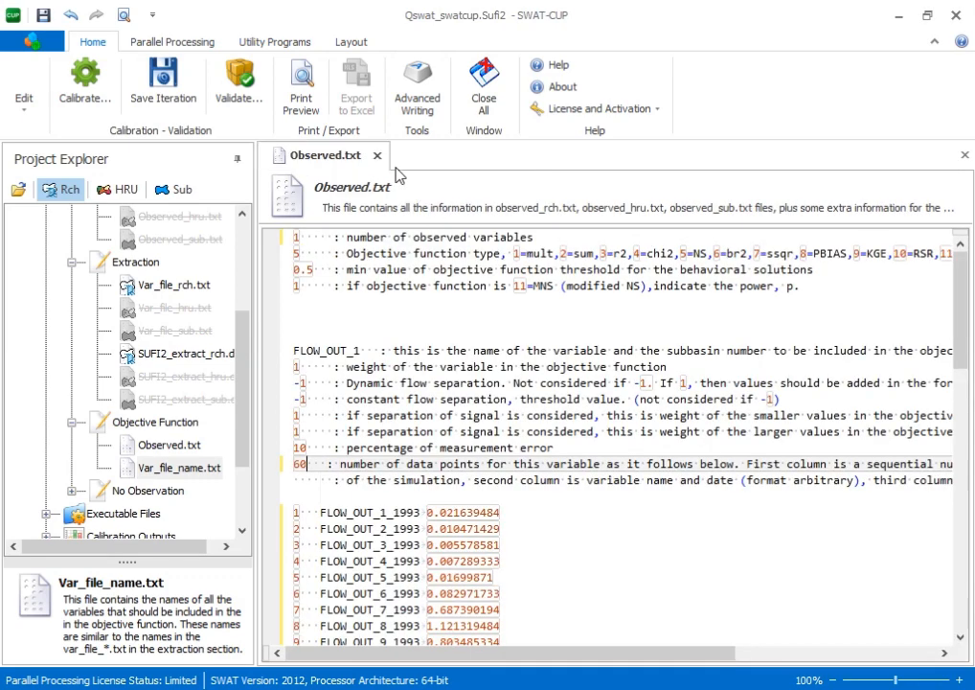
left_click(376, 155)
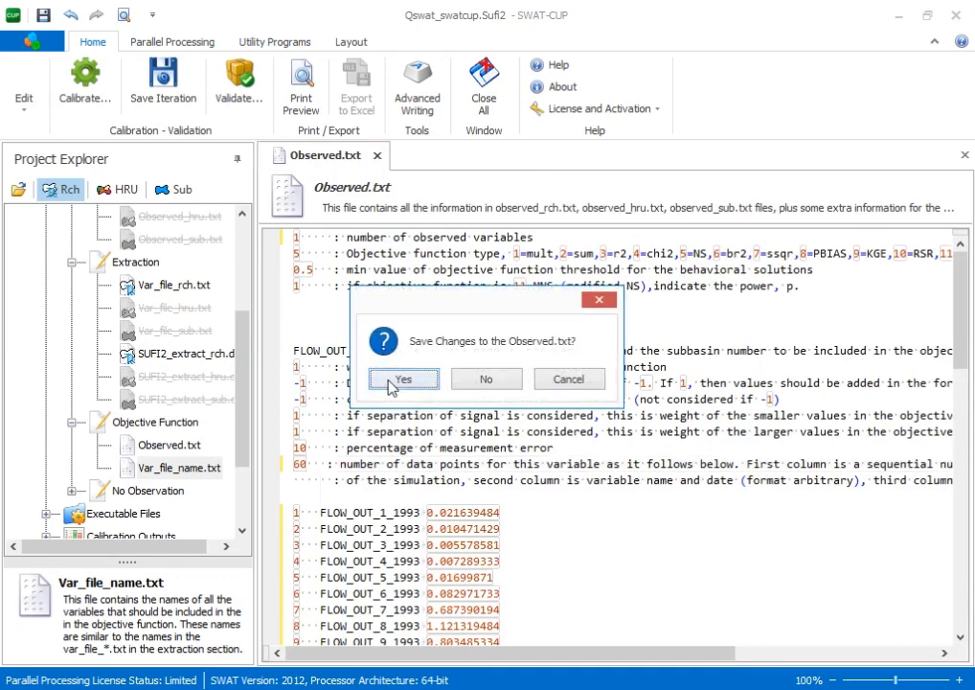
left_click(395, 379)
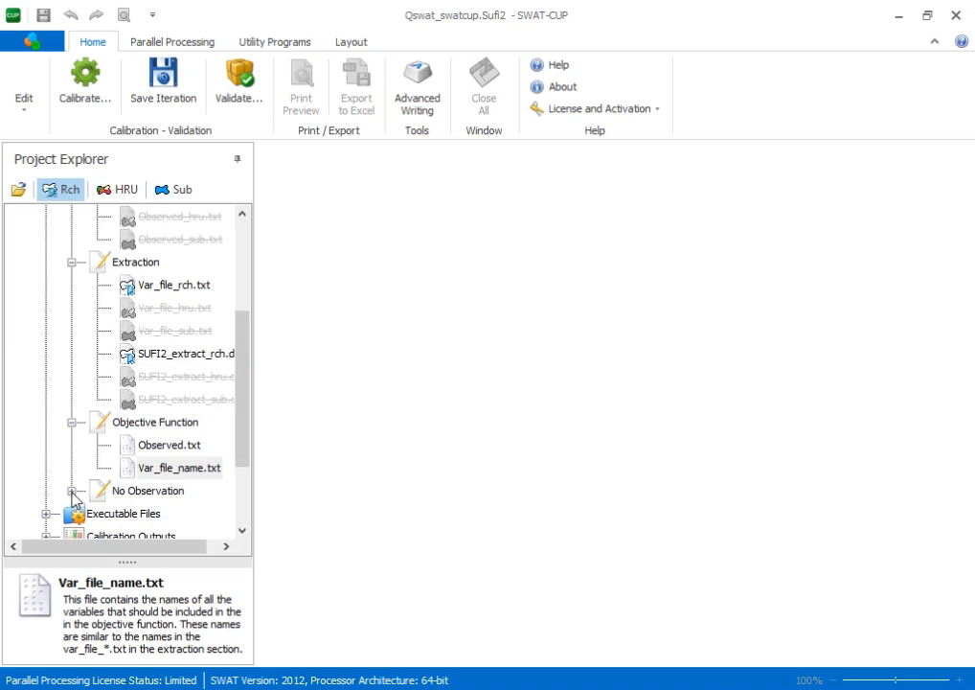
Look through the No Observation files and collapse all the Calibration Inputs groups in the project tree.
left_click(71, 490)
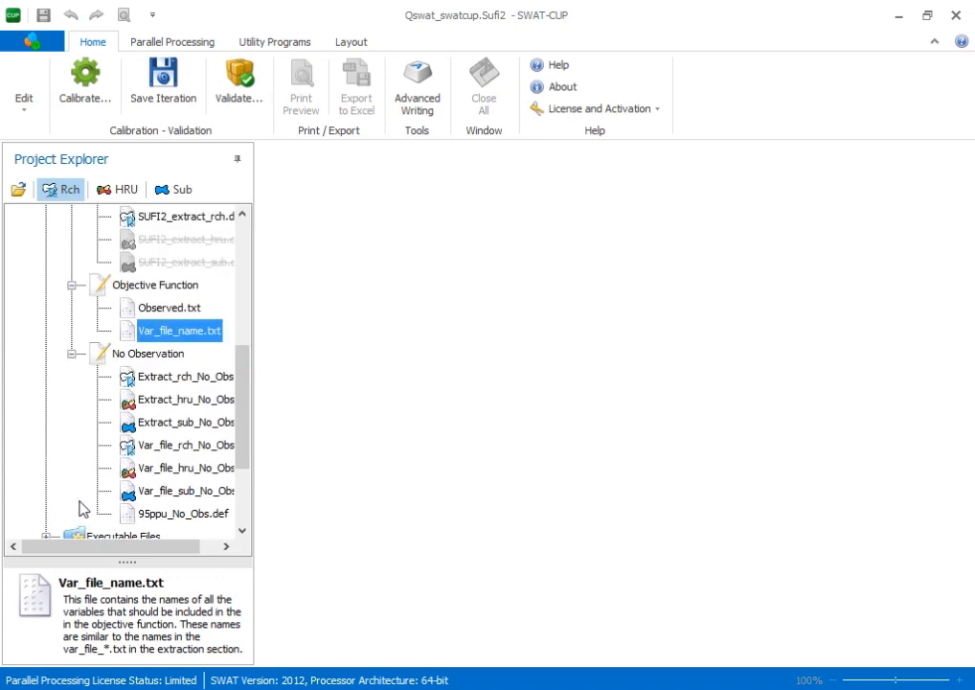
left_click(149, 354)
left_click(70, 353)
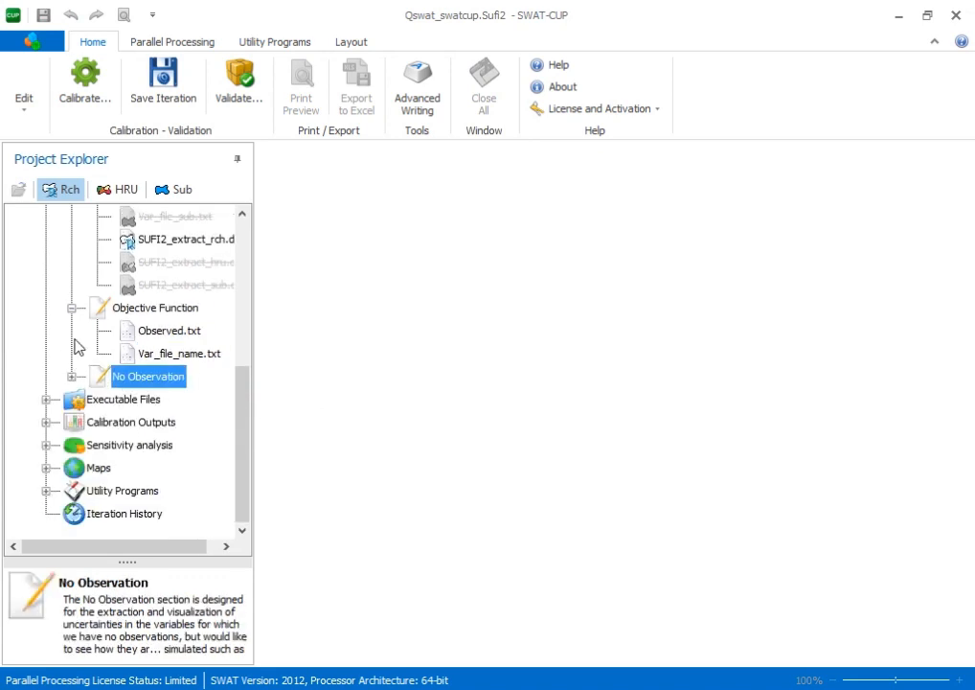
left_click(71, 307)
scroll(96, 364, "up", 3)
left_click(71, 423)
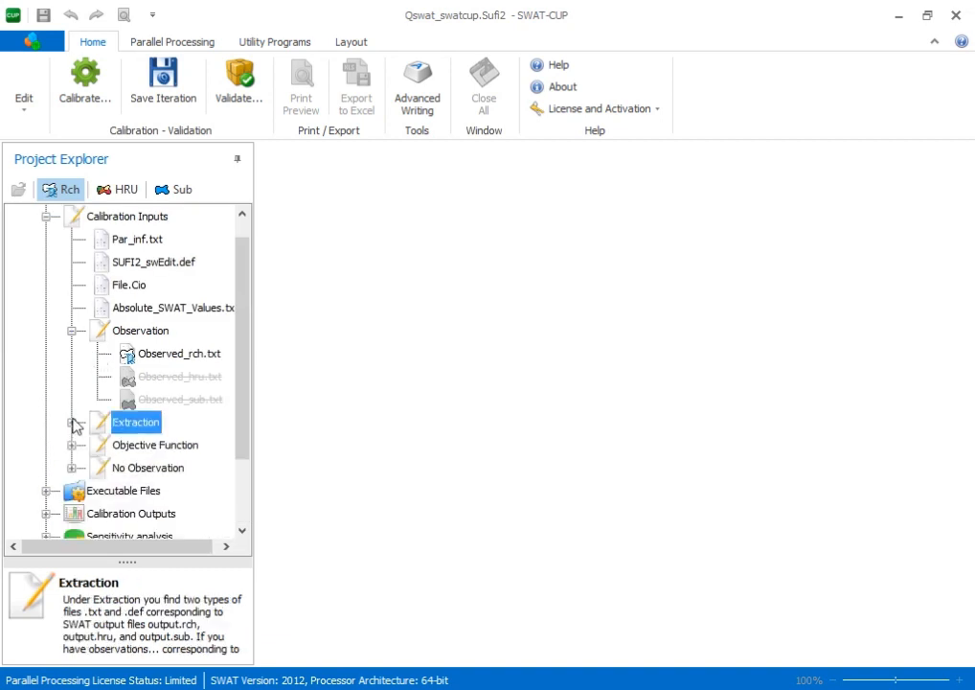
left_click(71, 330)
left_click(45, 216)
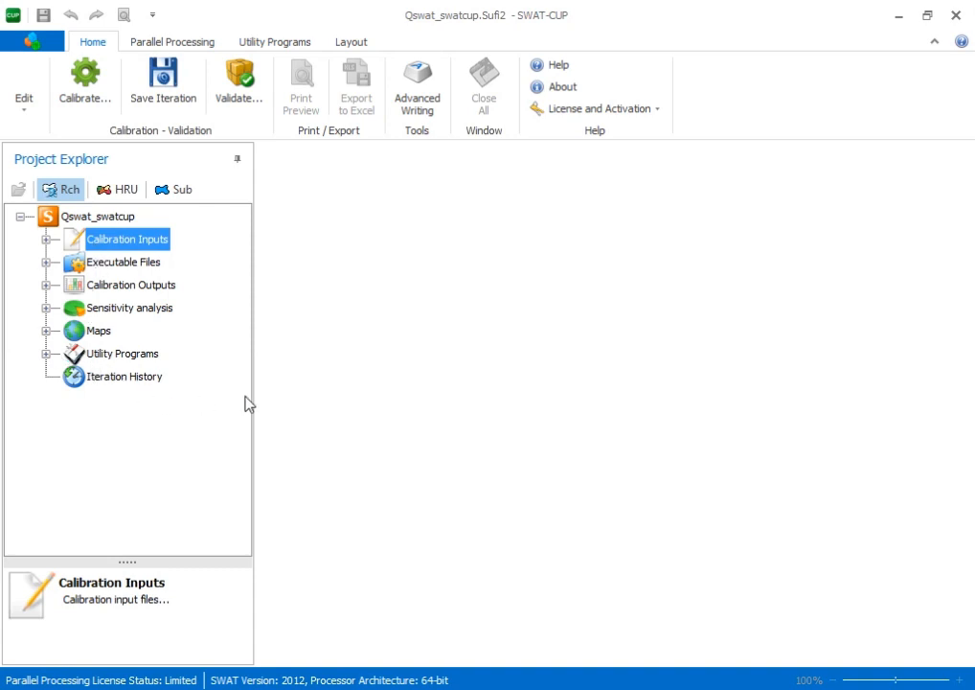
left_click(123, 356)
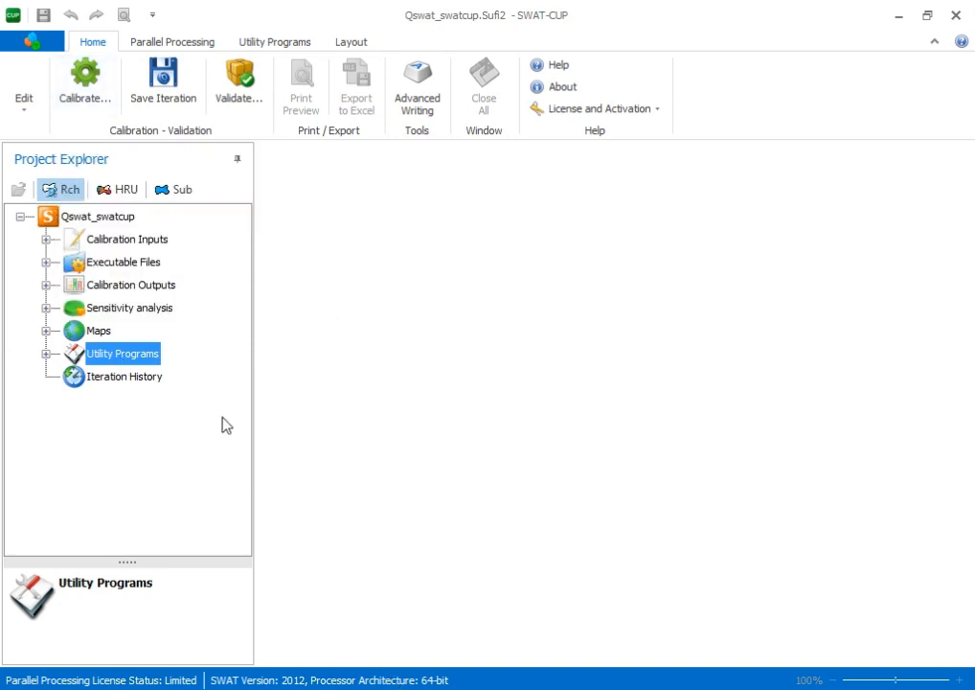
Execute all calibration batch files, confirming the SUFI2.OUT deletion with y and closing the finished SUFI2_pre.bat window.
left_click(82, 106)
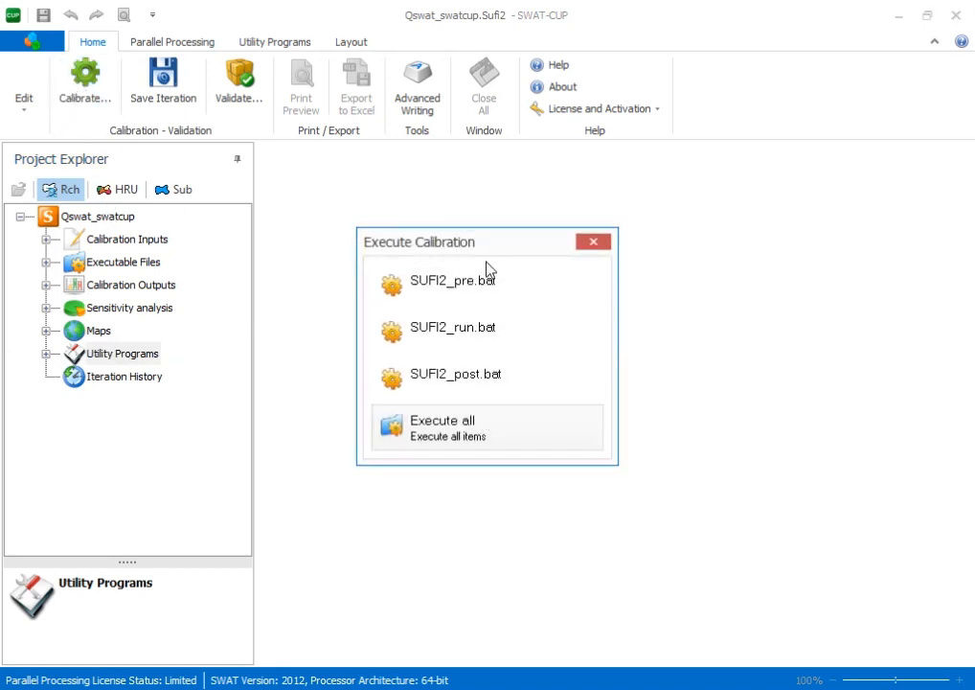
left_click(455, 433)
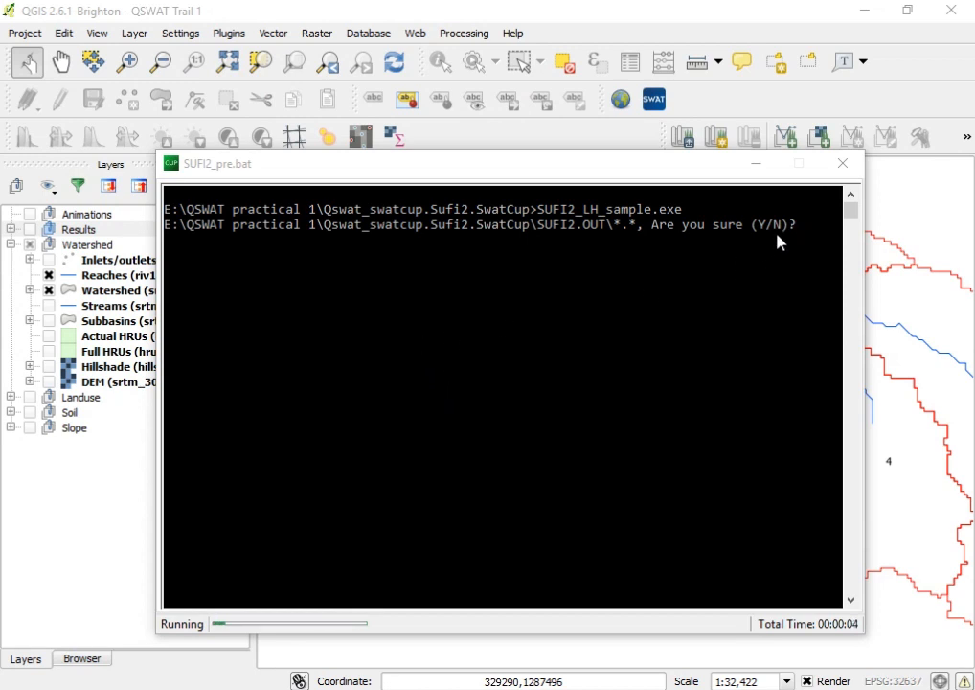
type("y")
key("Return")
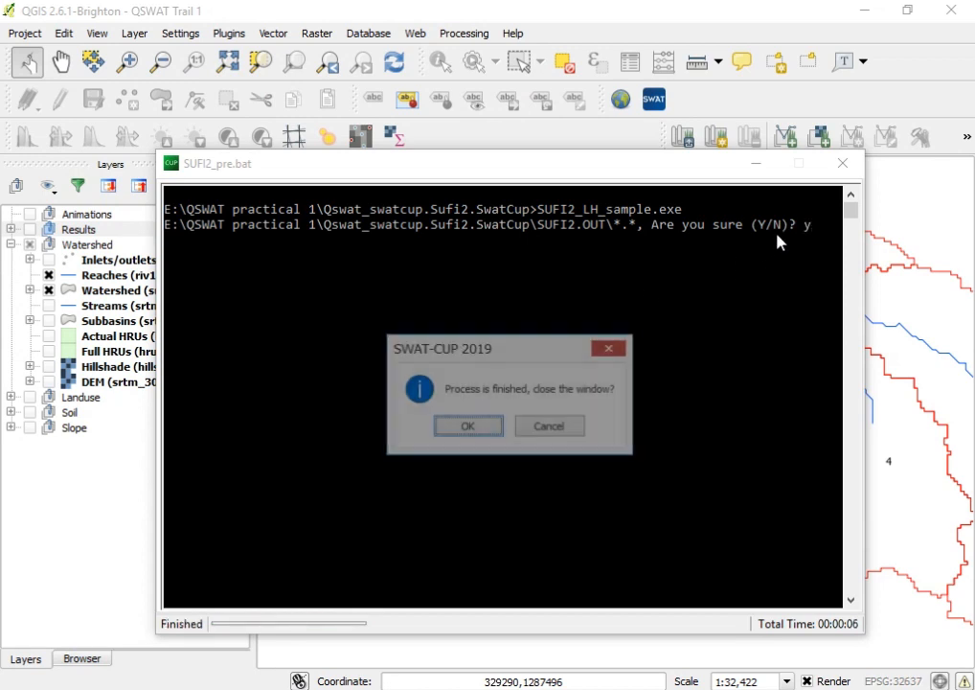
left_click(483, 428)
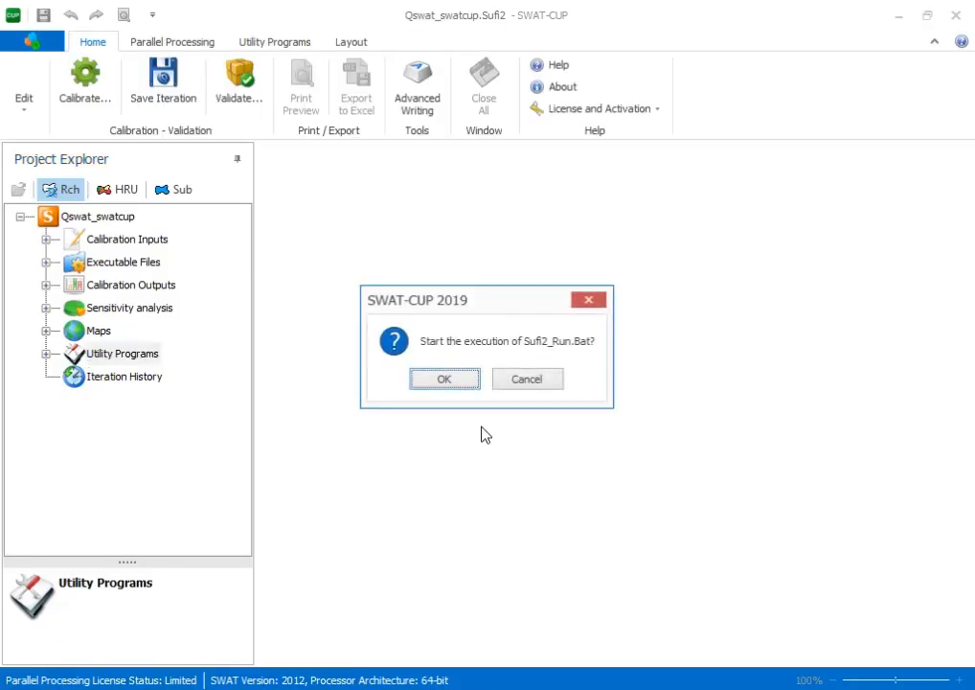
Run Sufi2_Run.Bat and close its window once the process has finished.
left_click(447, 380)
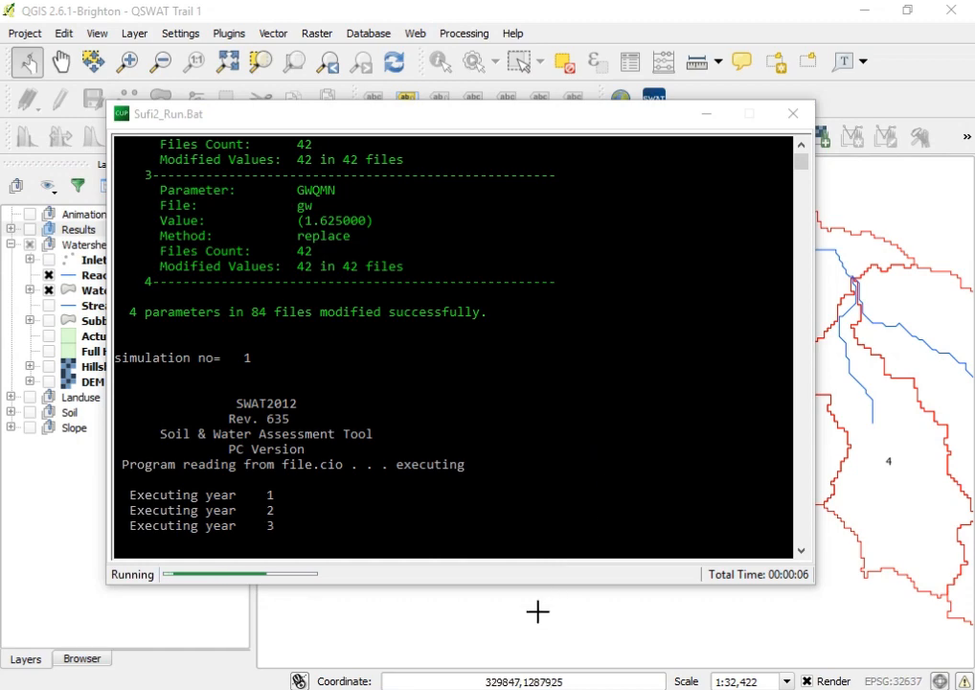
mouse_move(395, 688)
left_click(401, 649)
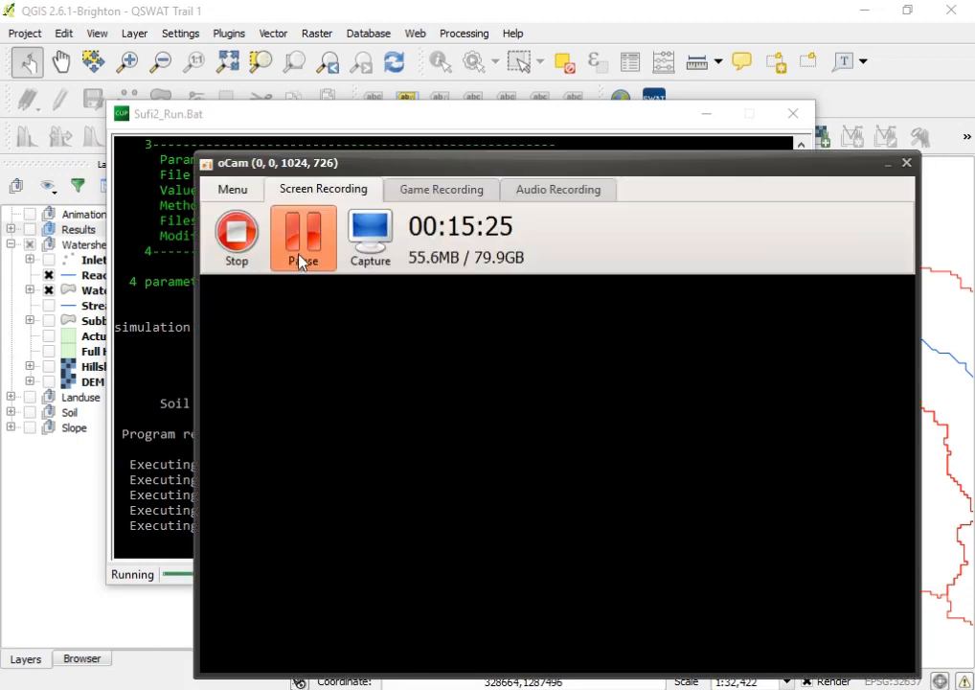
left_click(887, 168)
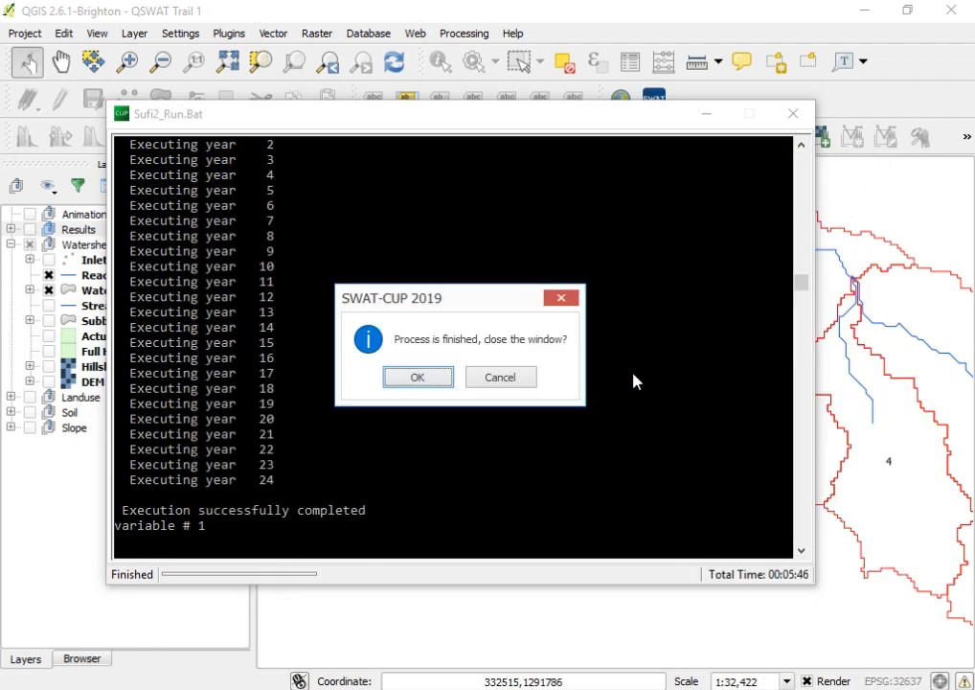
left_click(434, 379)
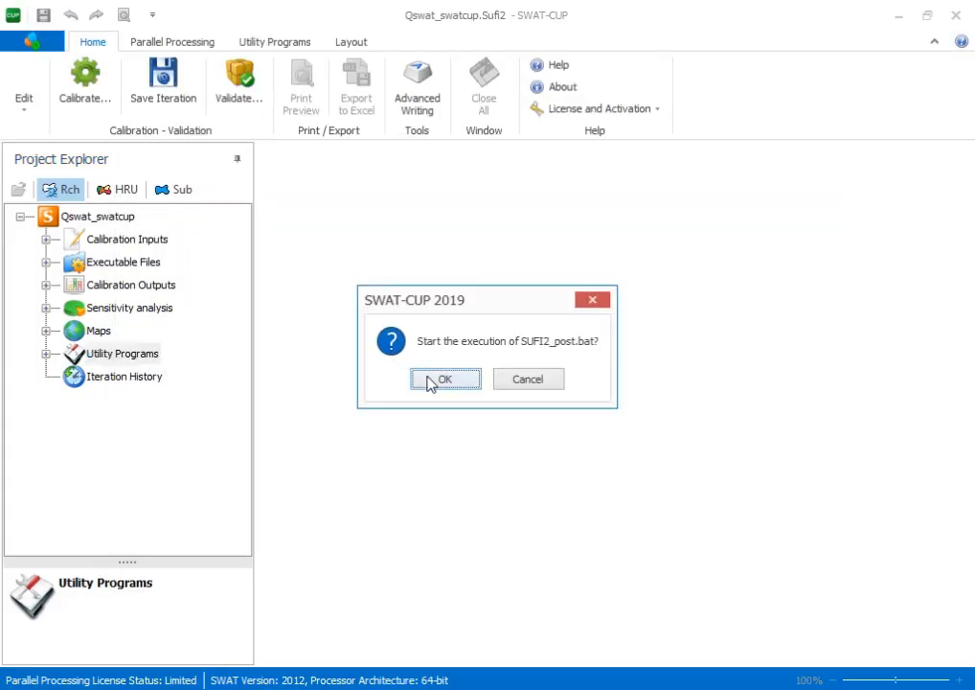
Run SUFI2_post.bat, close its finished window, and save the iteration as Iter1.
left_click(449, 385)
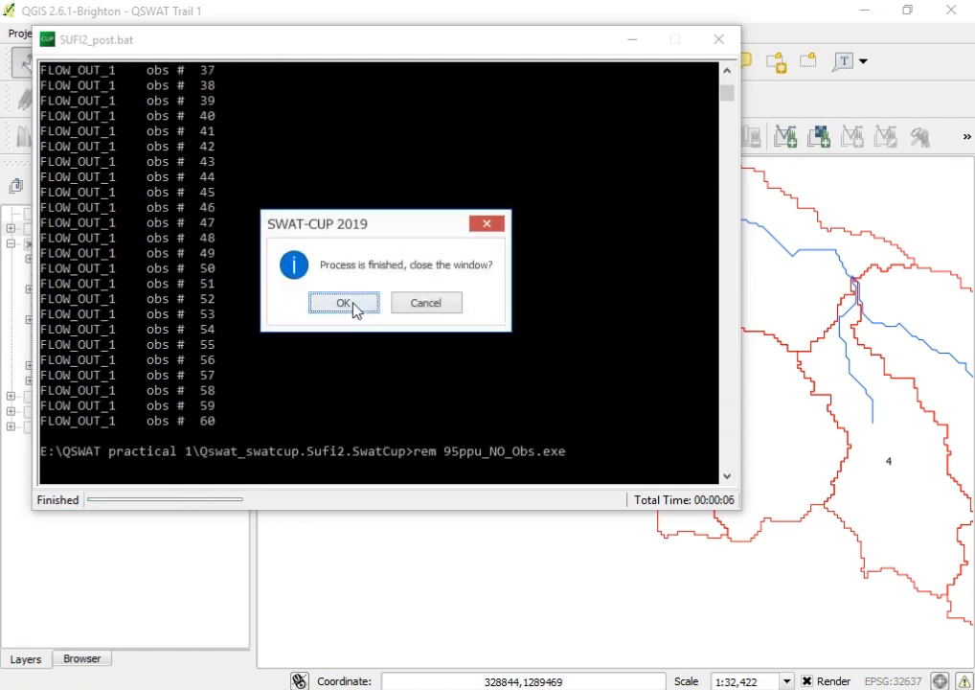
left_click(353, 304)
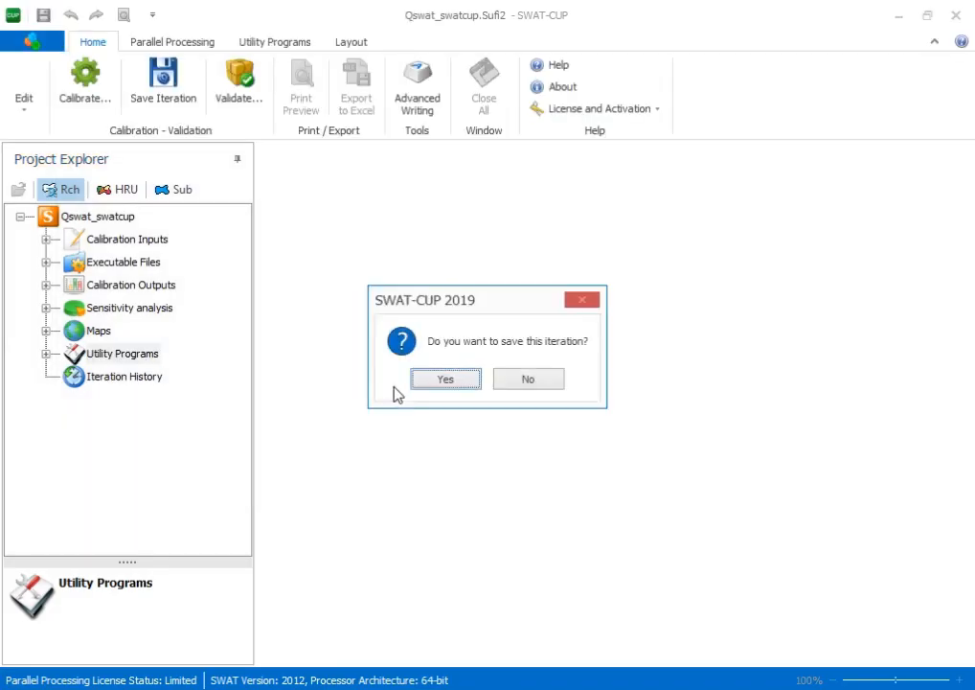
left_click(446, 381)
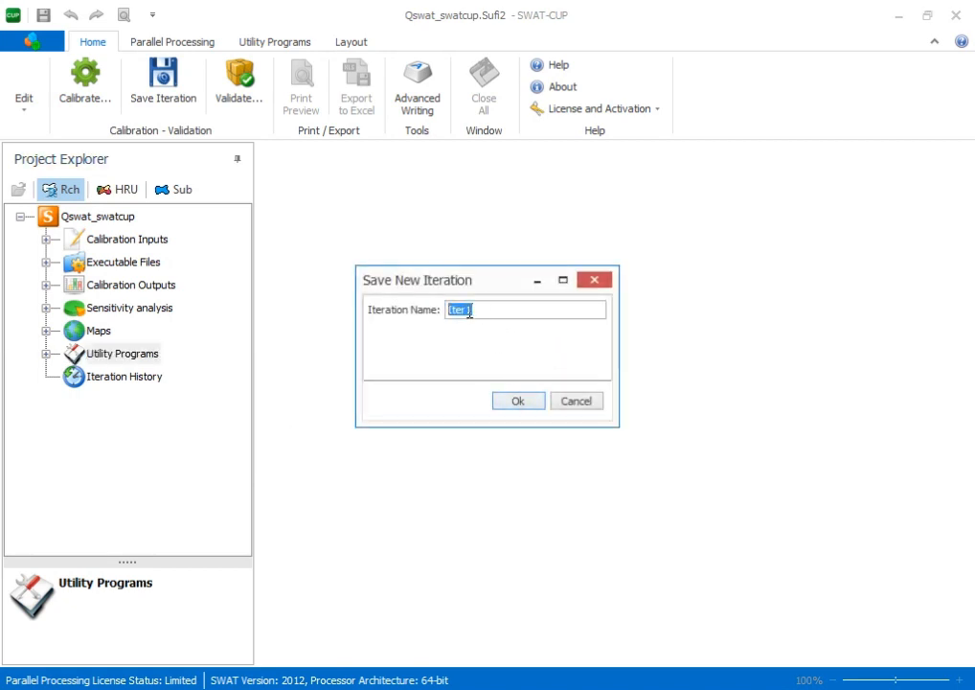
left_click(517, 401)
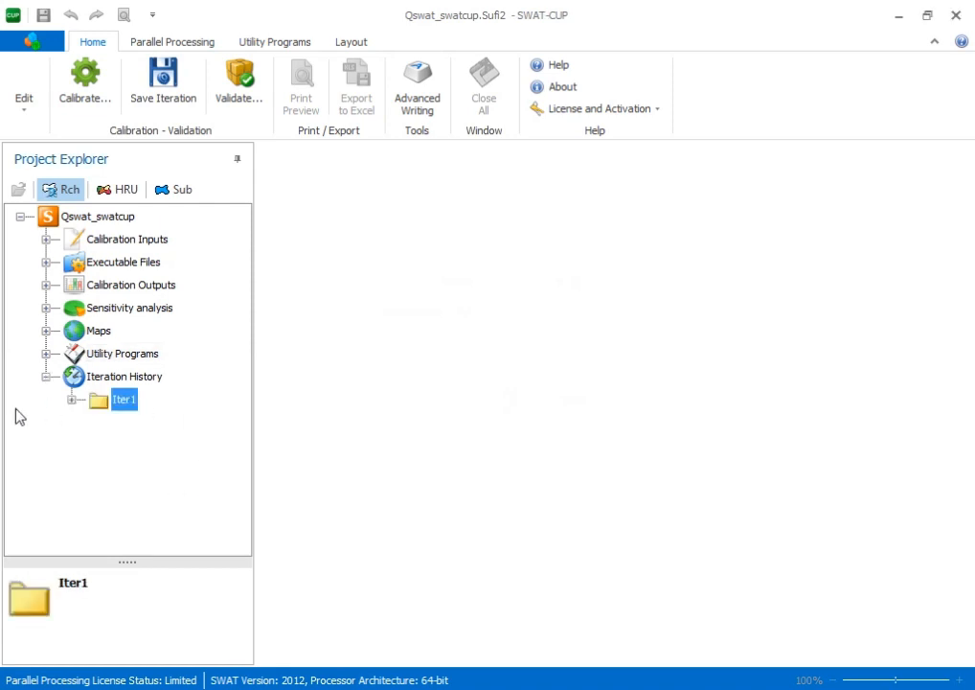
Open the 95ppu plot from Iter1's calibration outputs and inspect the FLOW_OUT_1 curves against the observations.
left_click(72, 399)
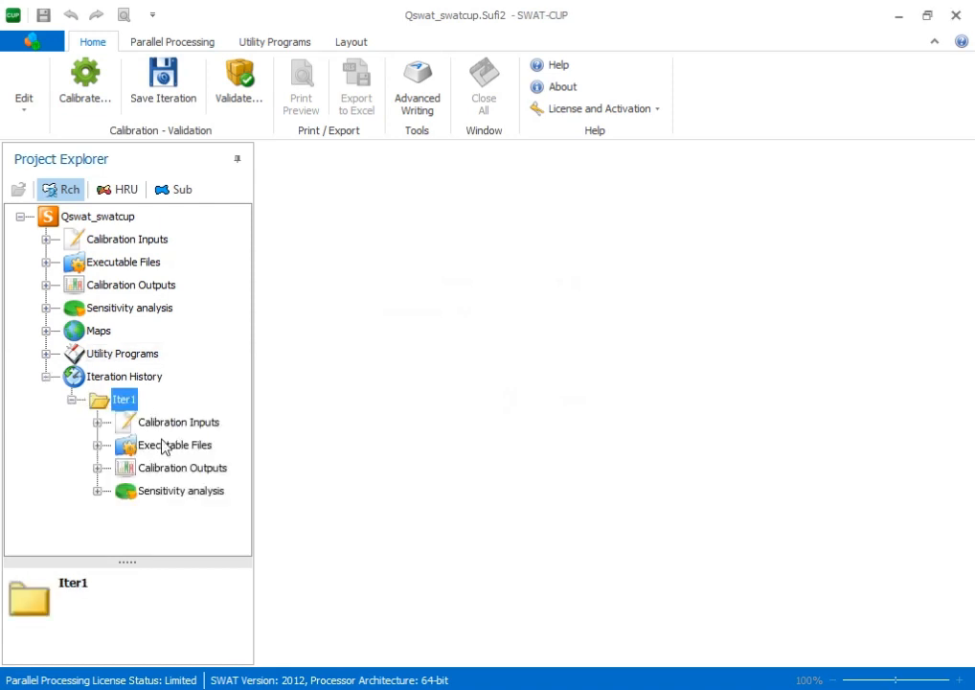
left_click(97, 468)
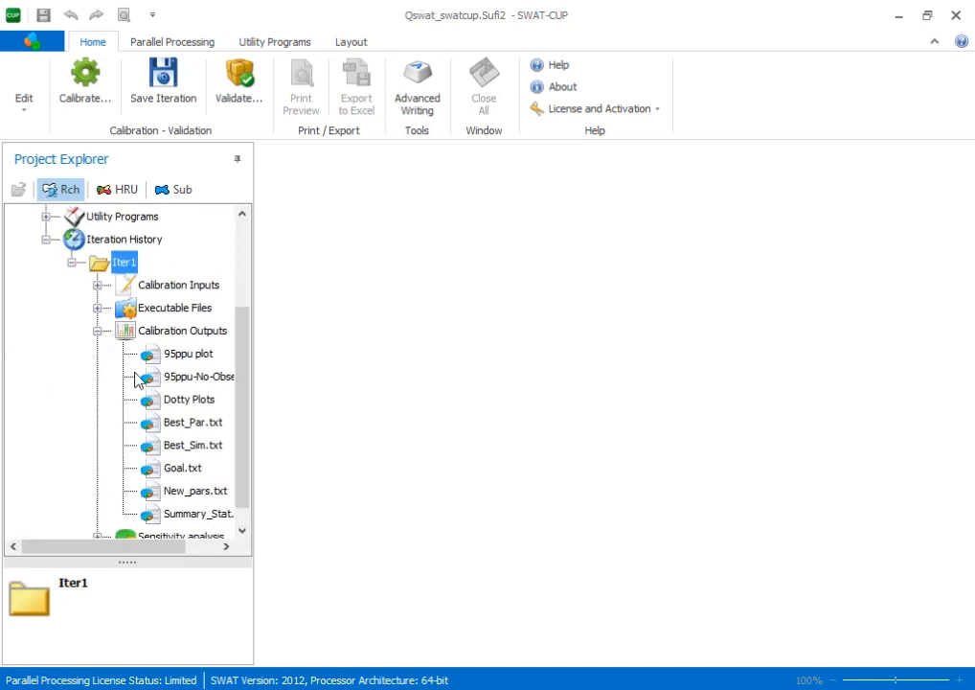
left_click(183, 353)
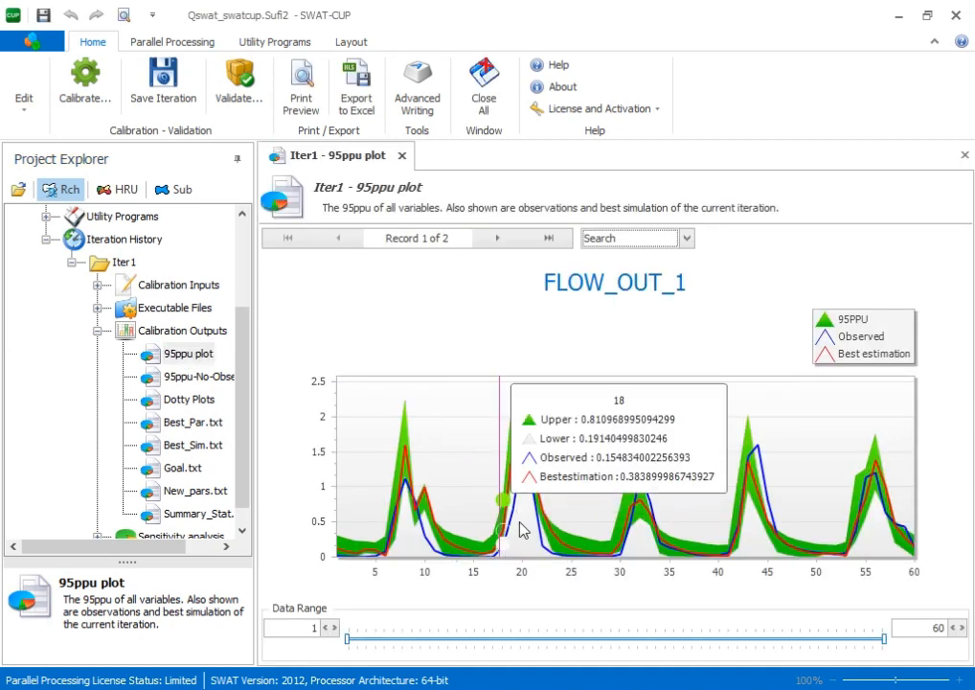
left_click(917, 467)
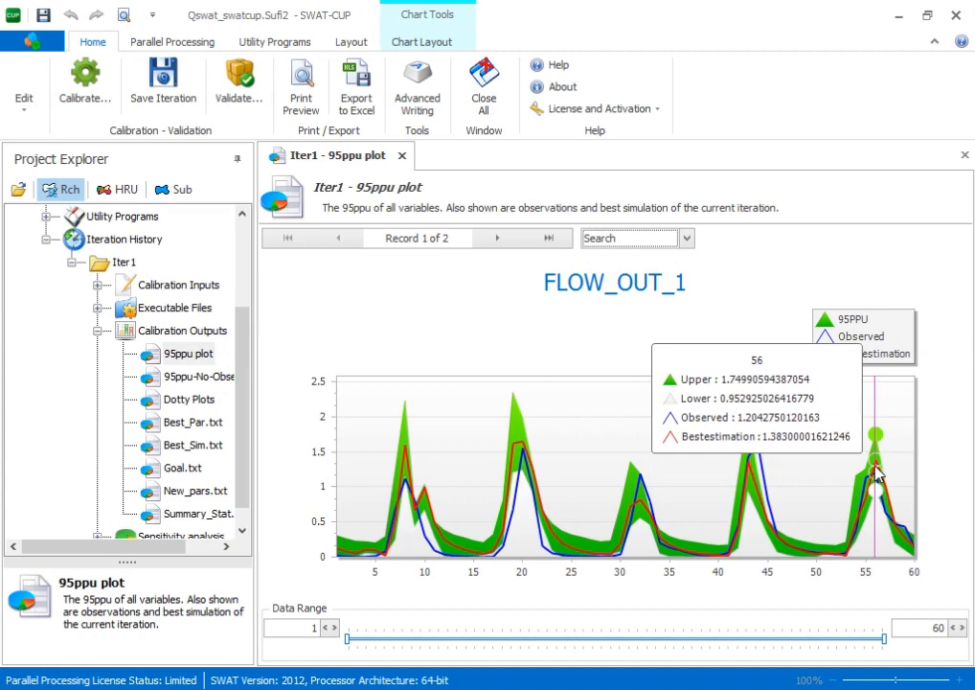
Examine Iter1's Dotty Plots for all four parameters, from CN2 to GWQMN, and close them.
left_click(196, 403)
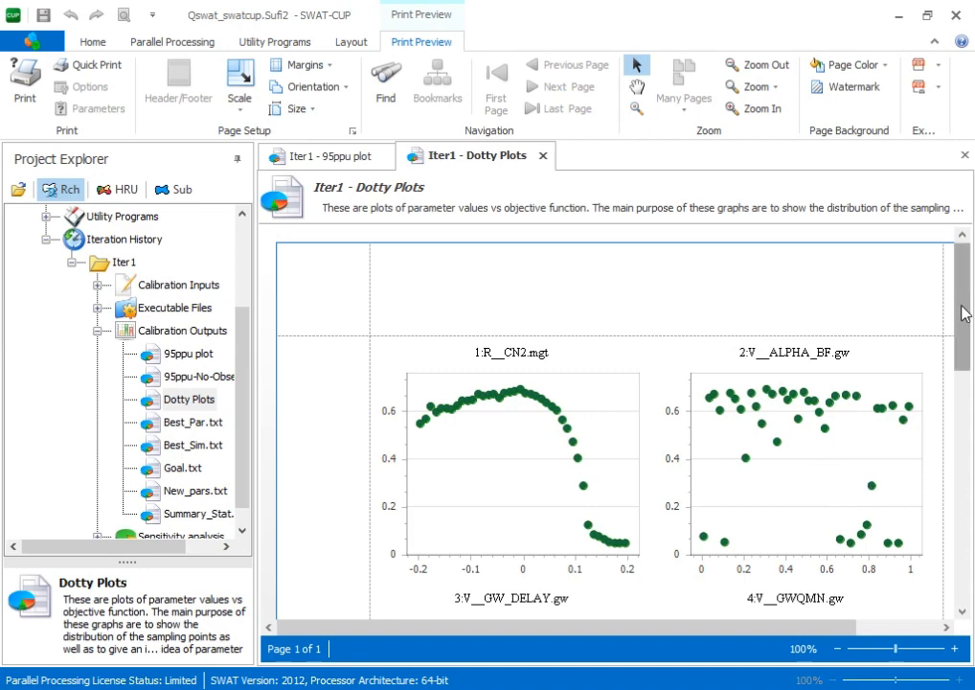
left_click_drag(964, 313, 964, 382)
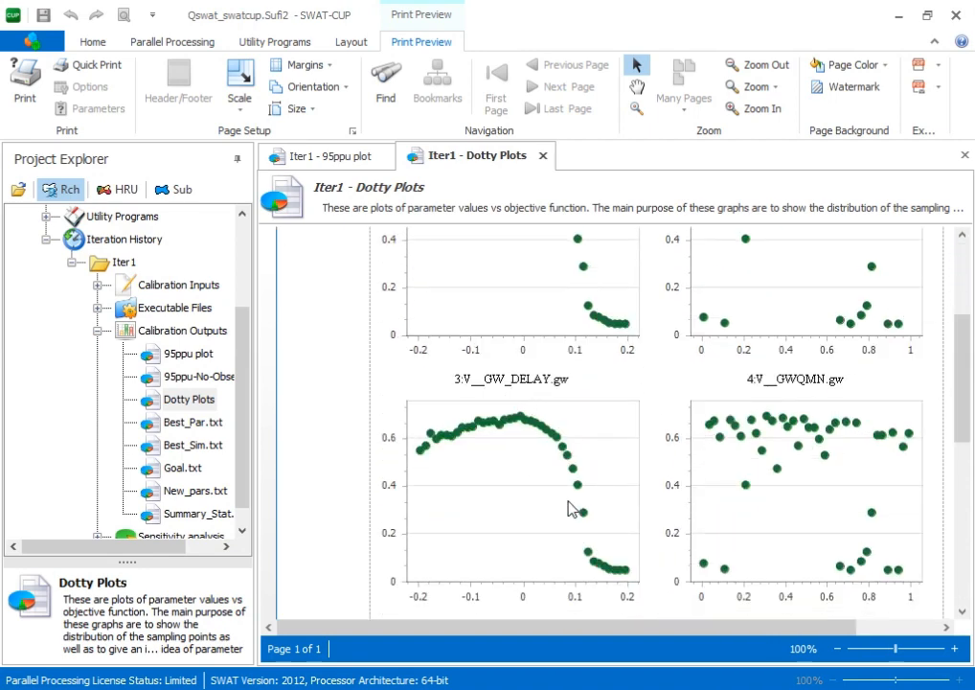
scroll(583, 522, "up", 2)
scroll(766, 460, "down", 1)
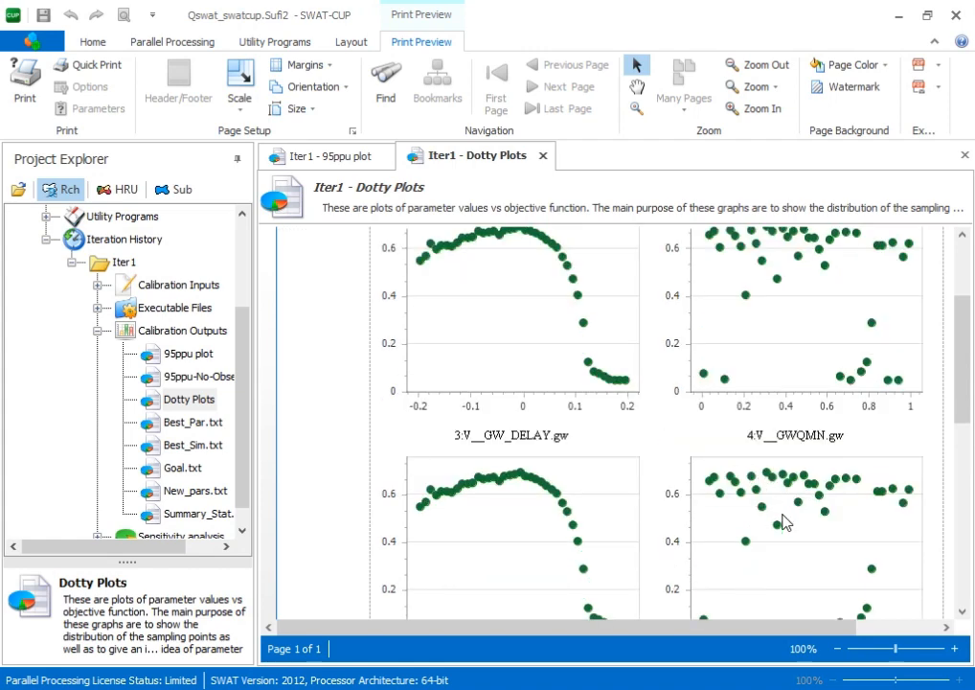
scroll(783, 522, "down", 2)
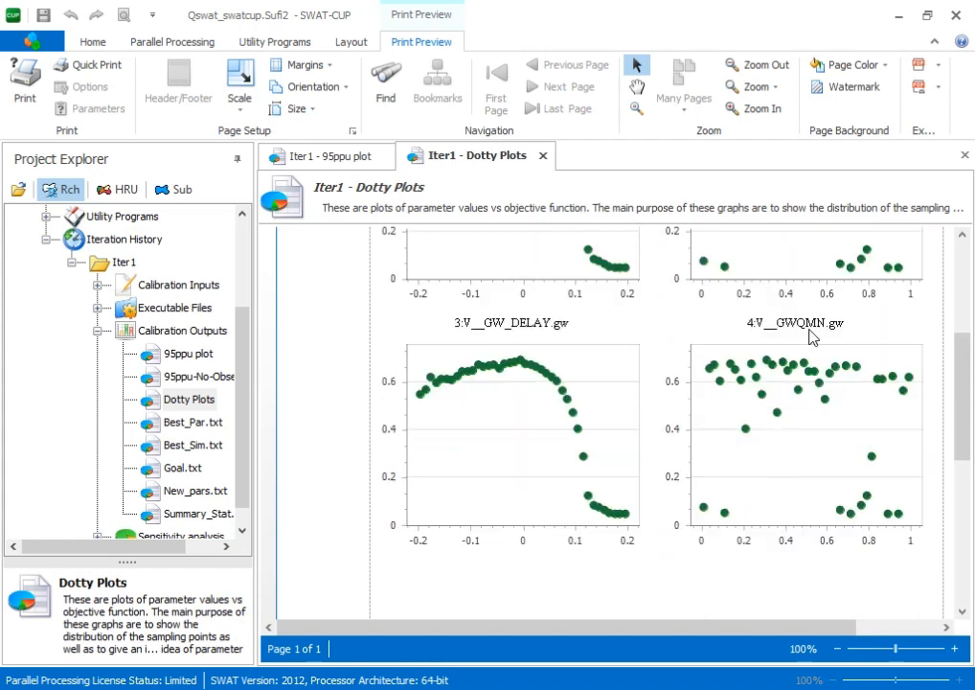
scroll(815, 418, "down", 1)
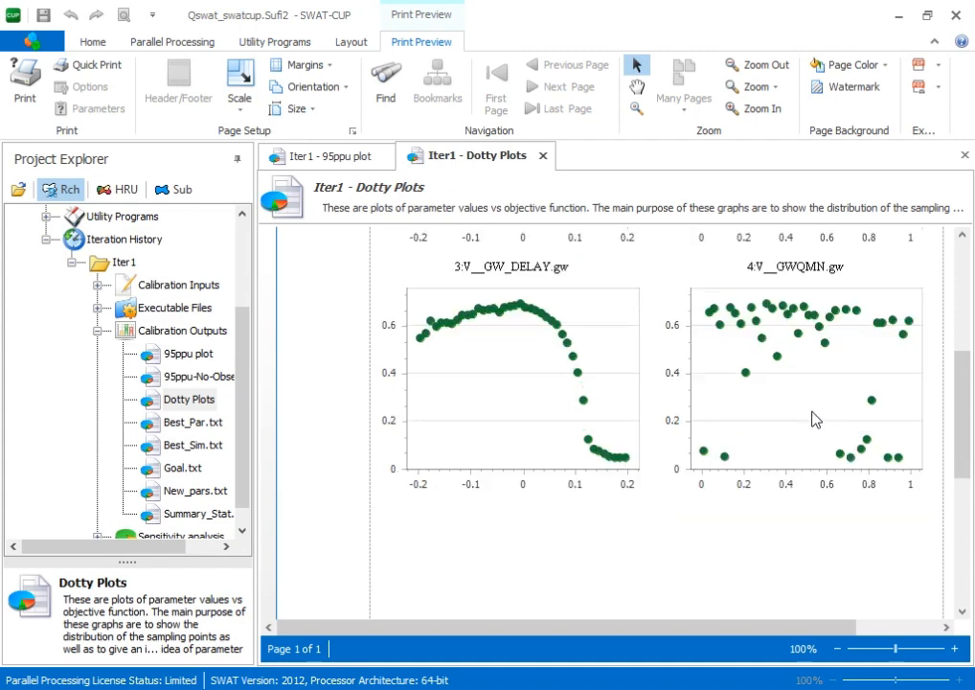
left_click_drag(960, 427, 958, 287)
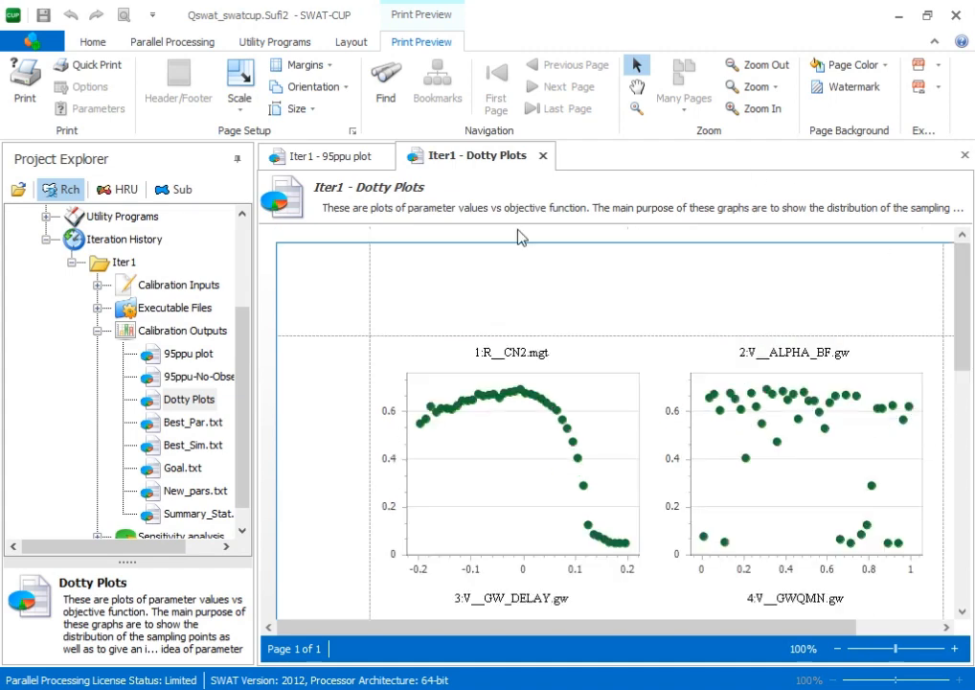
left_click(542, 155)
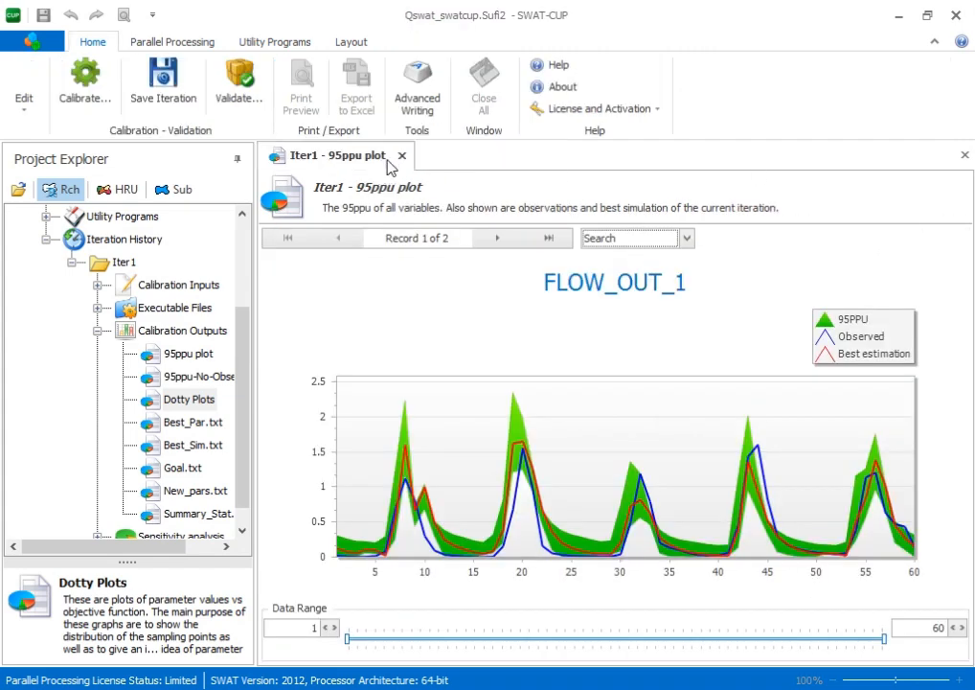
Close the 95ppu plot and open Best_Par.txt of Iter1 to read the objective function value and fitted parameters.
left_click(401, 155)
scroll(194, 493, "down", 1)
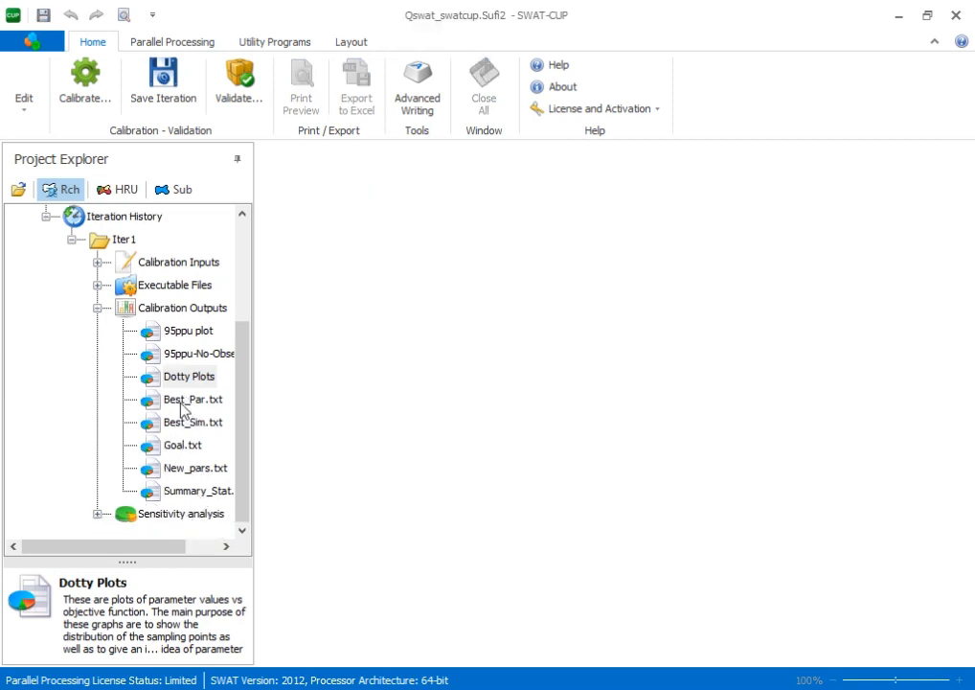
double_click(184, 402)
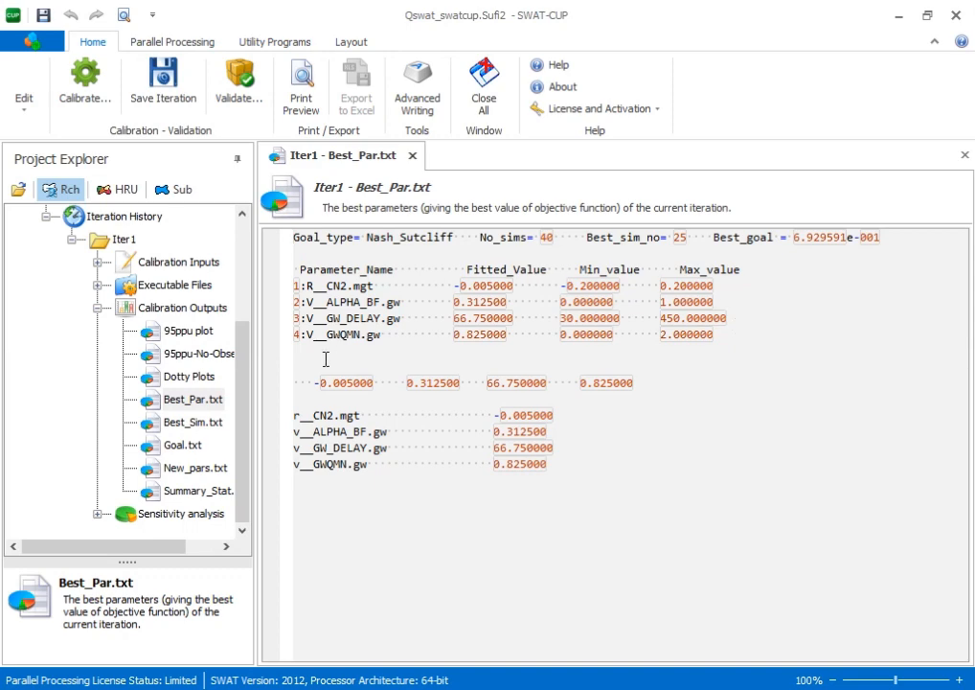
Open Iter1's Best_Sim.txt and Summary_Stat.txt to read the simulated flows and fit statistics, and close all open output files.
left_click(190, 421)
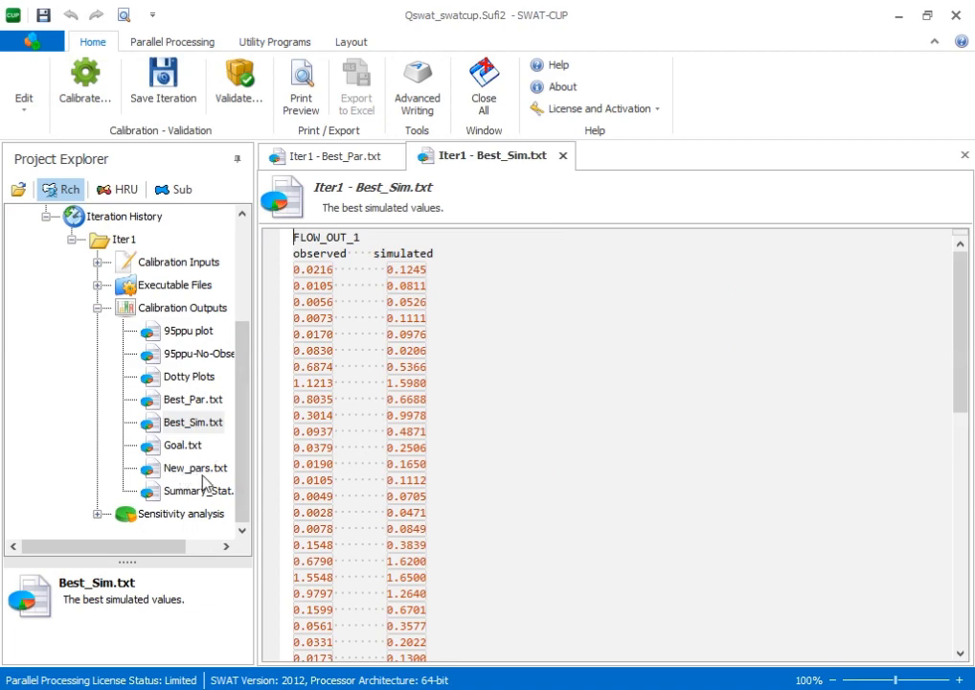
left_click(198, 491)
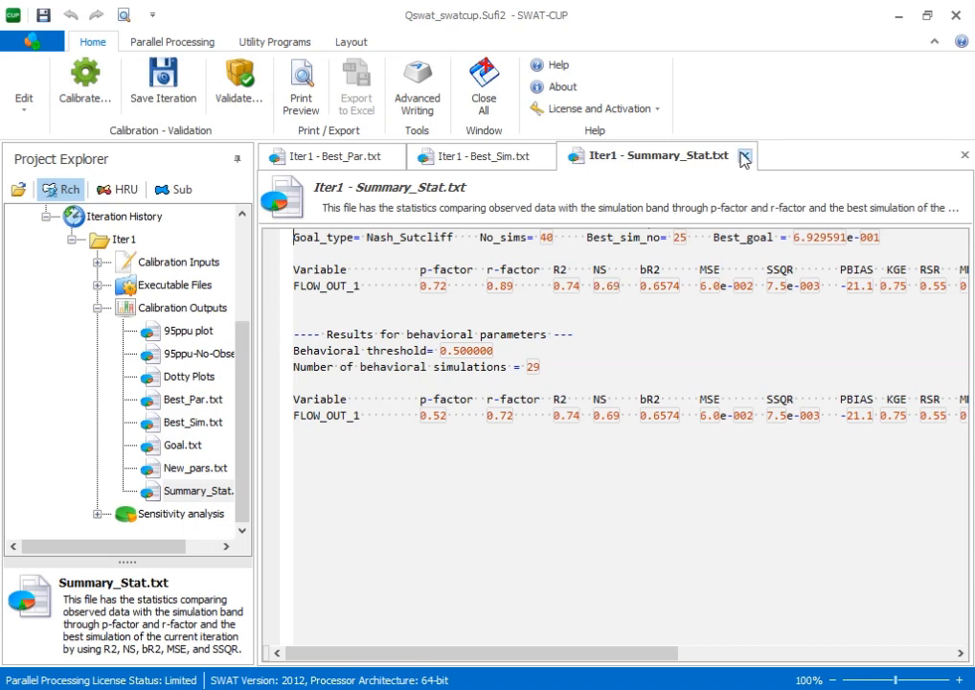
left_click(745, 156)
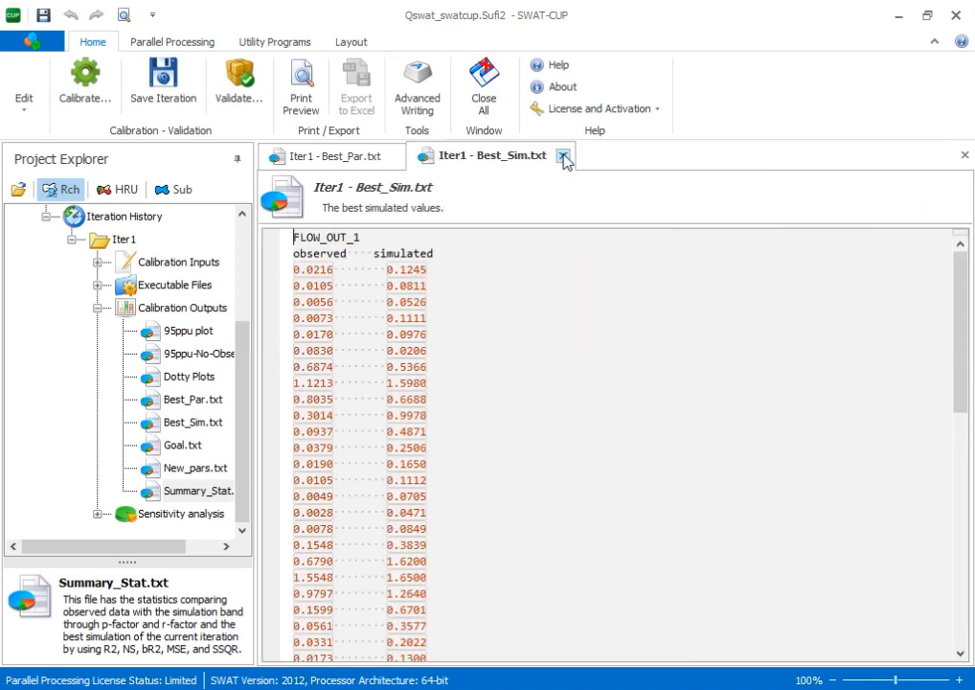
left_click(563, 157)
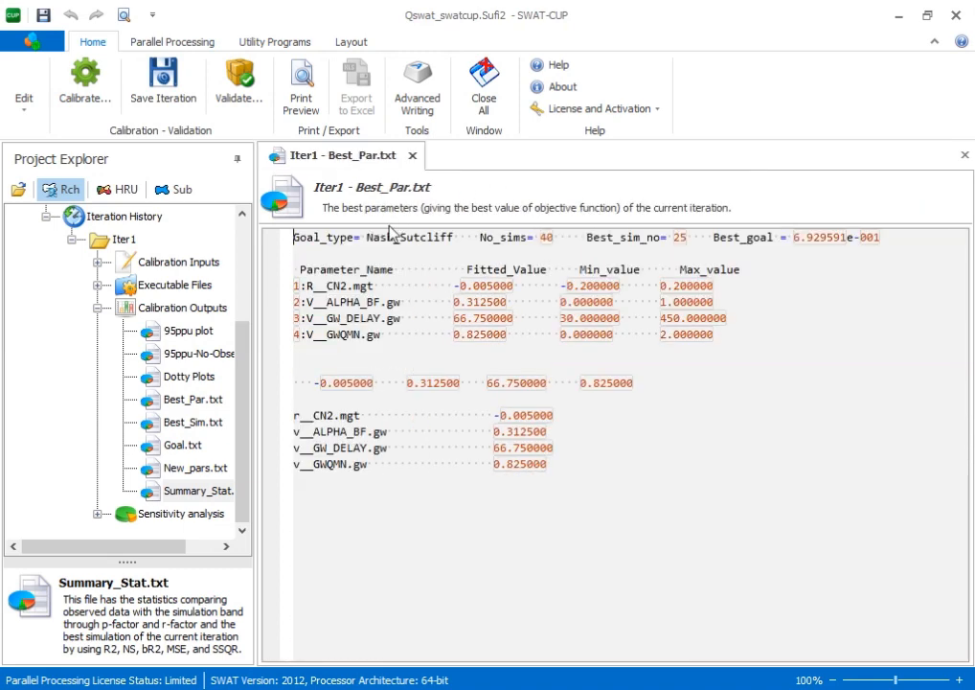
left_click(412, 156)
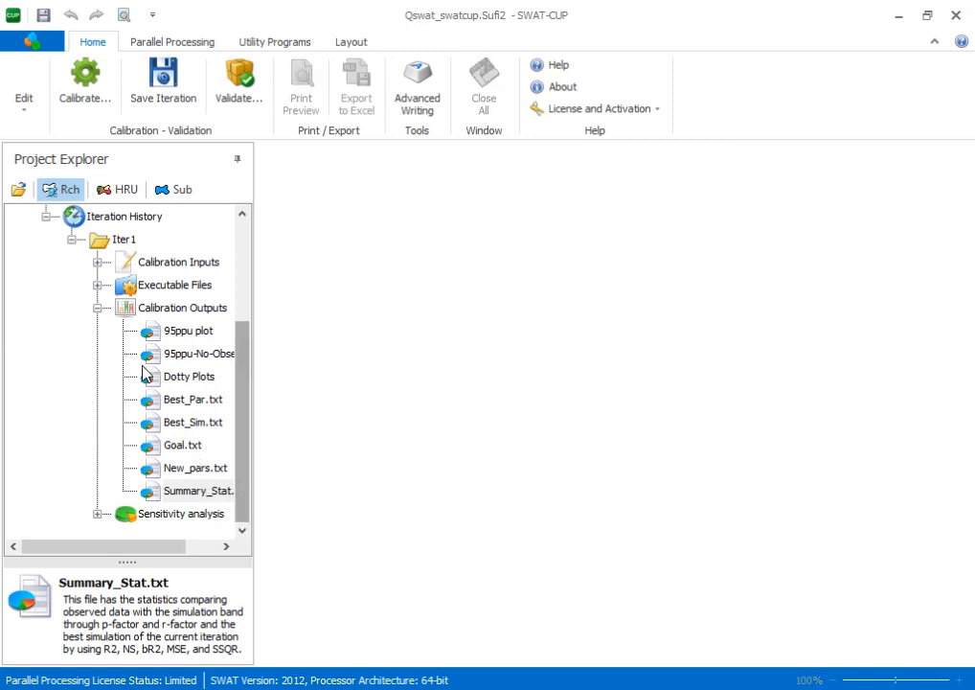
left_click(98, 308)
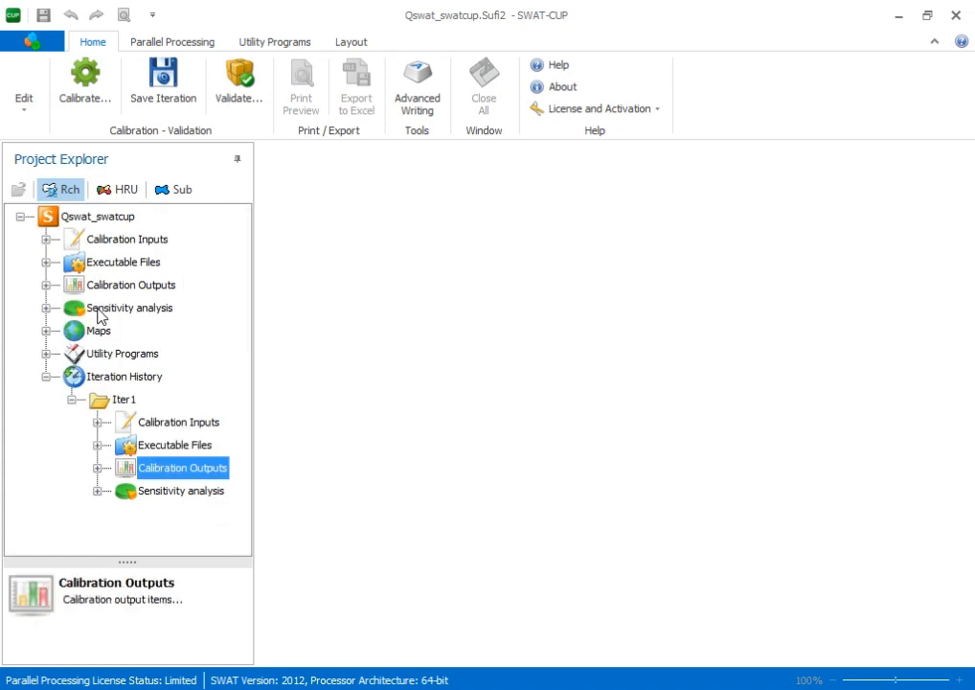
Open Iter1's Global Sensitivity analysis, examine the parameters' t-Stat and P-Value in graph and grid form, and close it.
left_click(97, 490)
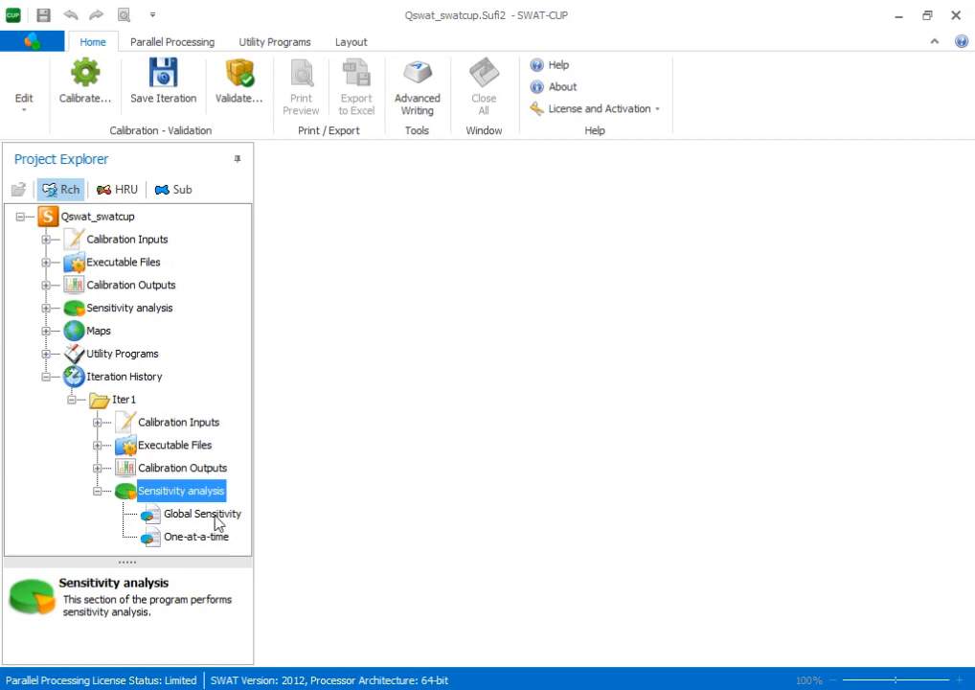
left_click(193, 521)
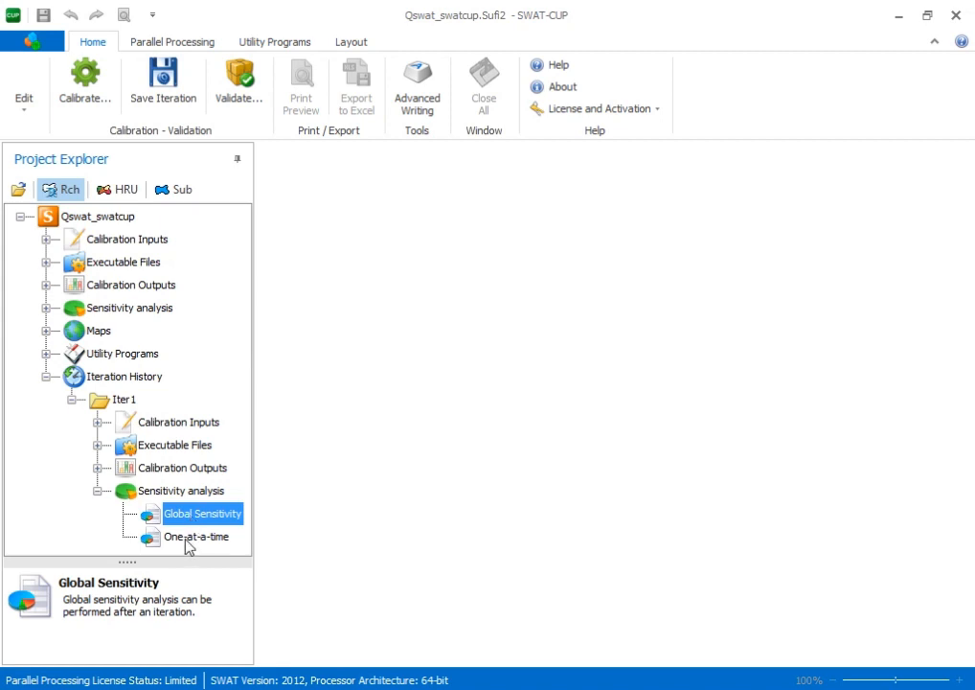
left_click(191, 542)
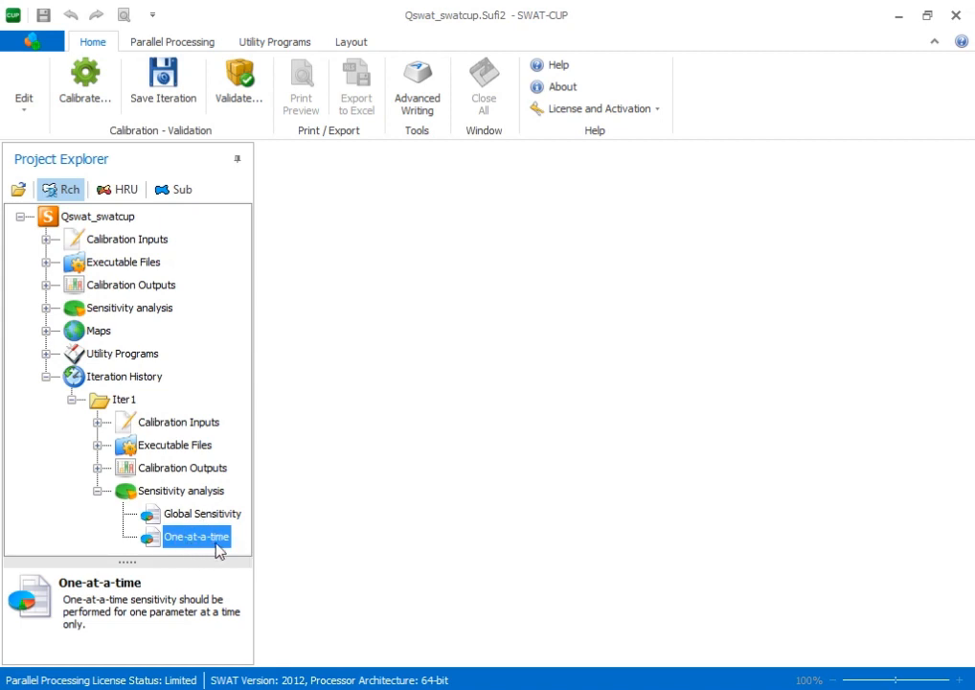
left_click(205, 518)
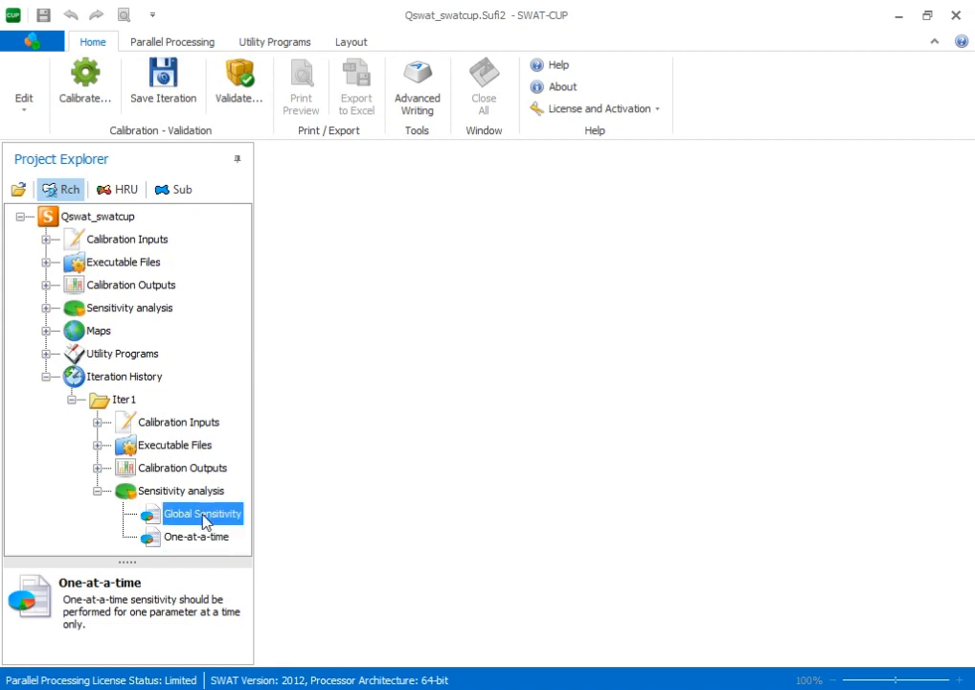
double_click(192, 519)
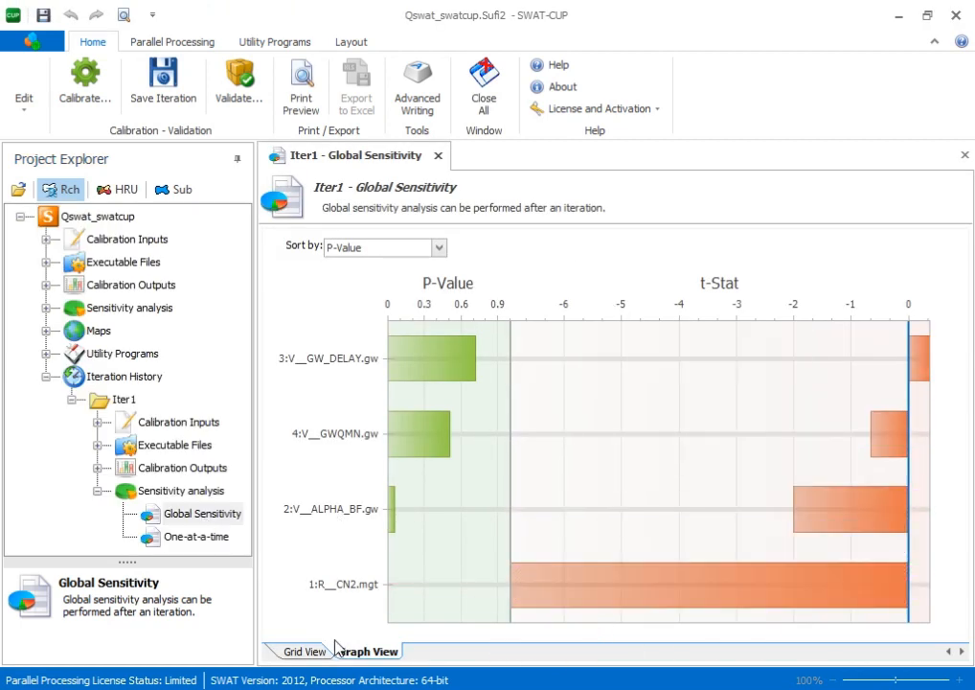
mouse_move(411, 581)
left_click(305, 652)
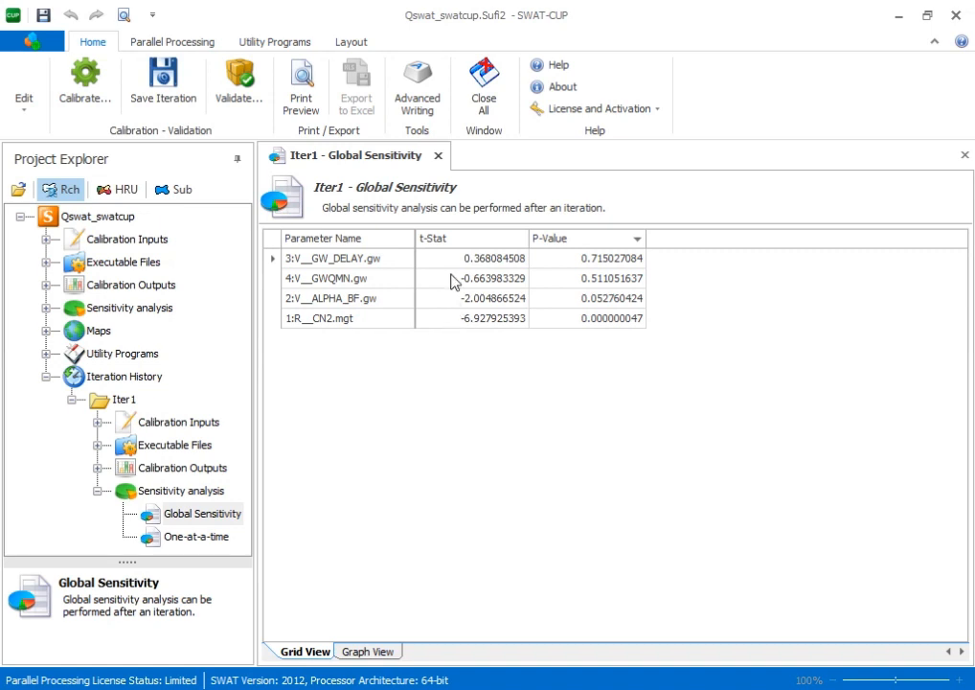
left_click(438, 156)
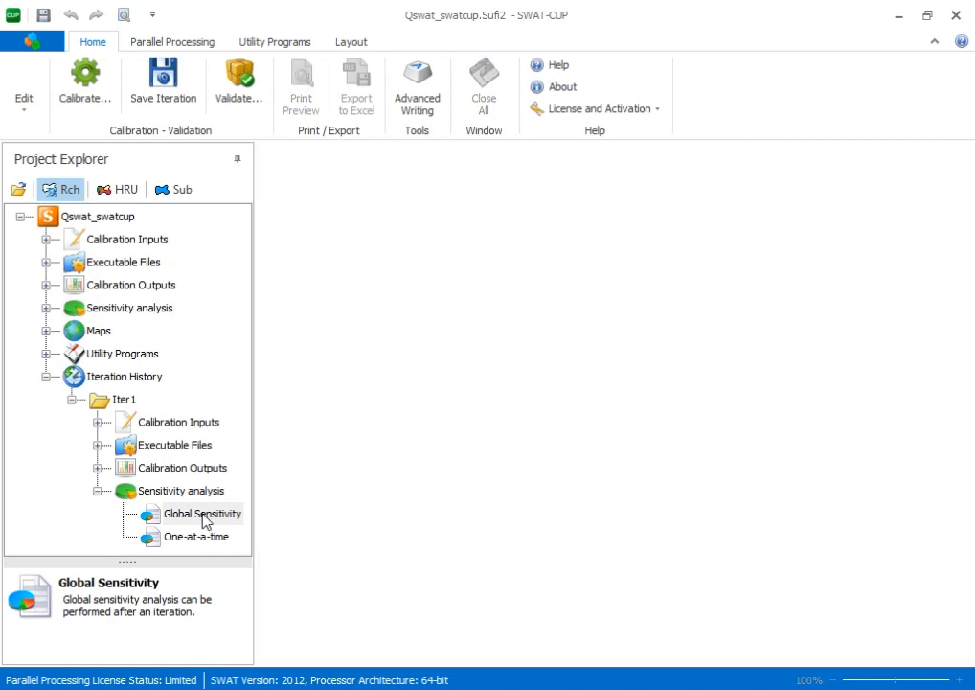
left_click(96, 490)
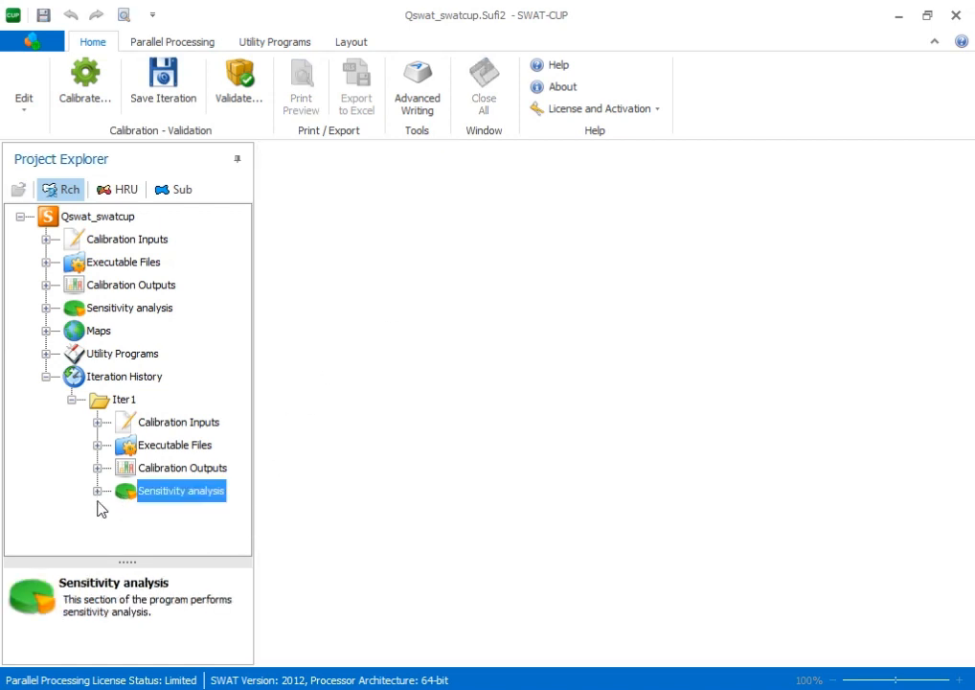
left_click(72, 400)
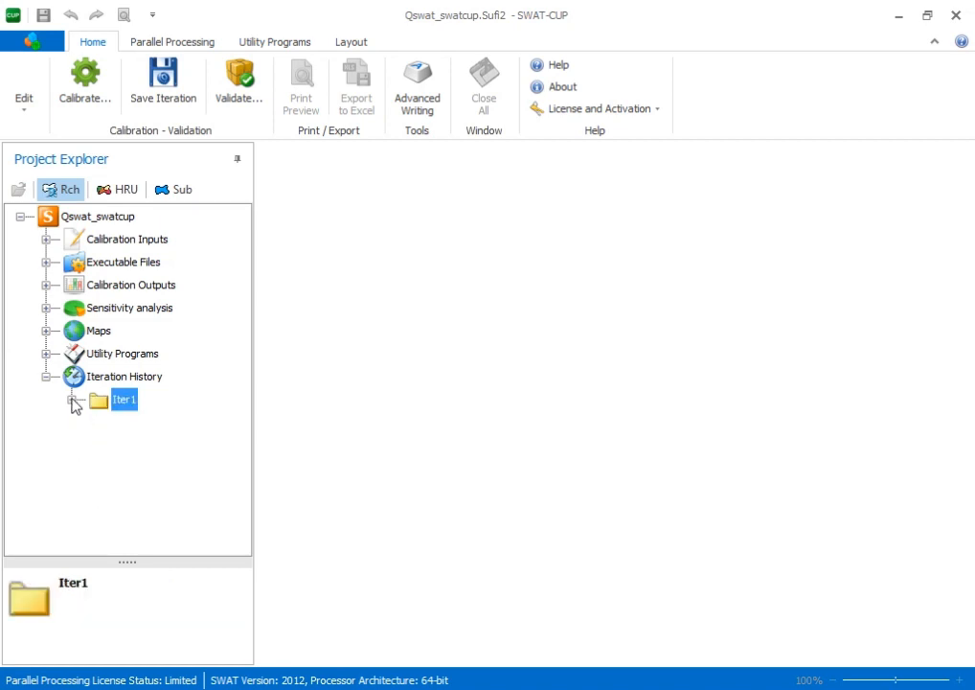
Reopen Iter1's Best_Par.txt and open the project's Par_inf.txt calibration input in text view.
left_click(139, 379)
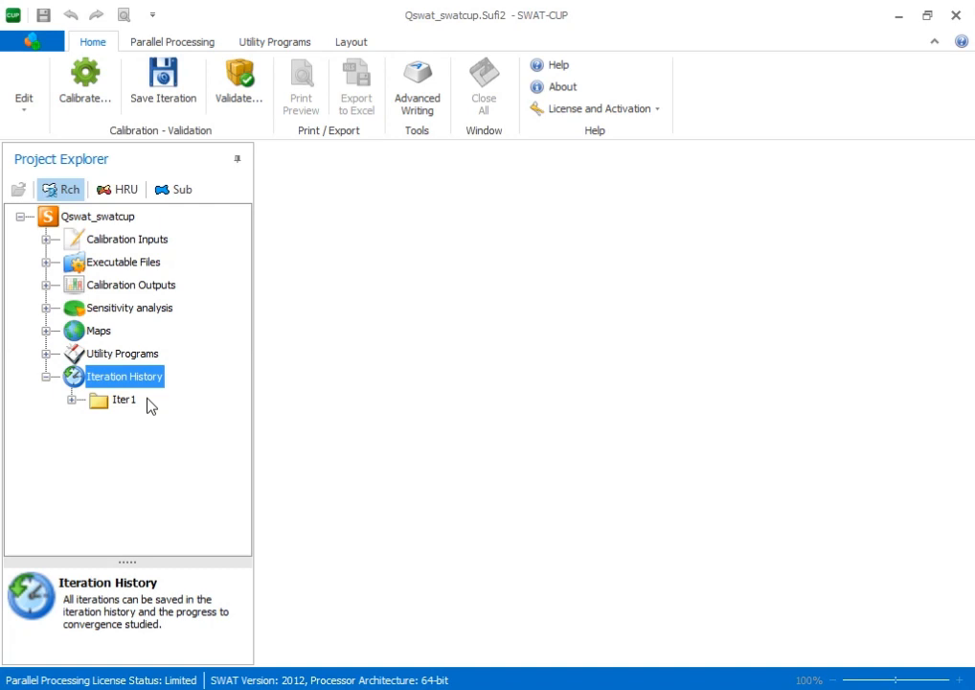
left_click(122, 399)
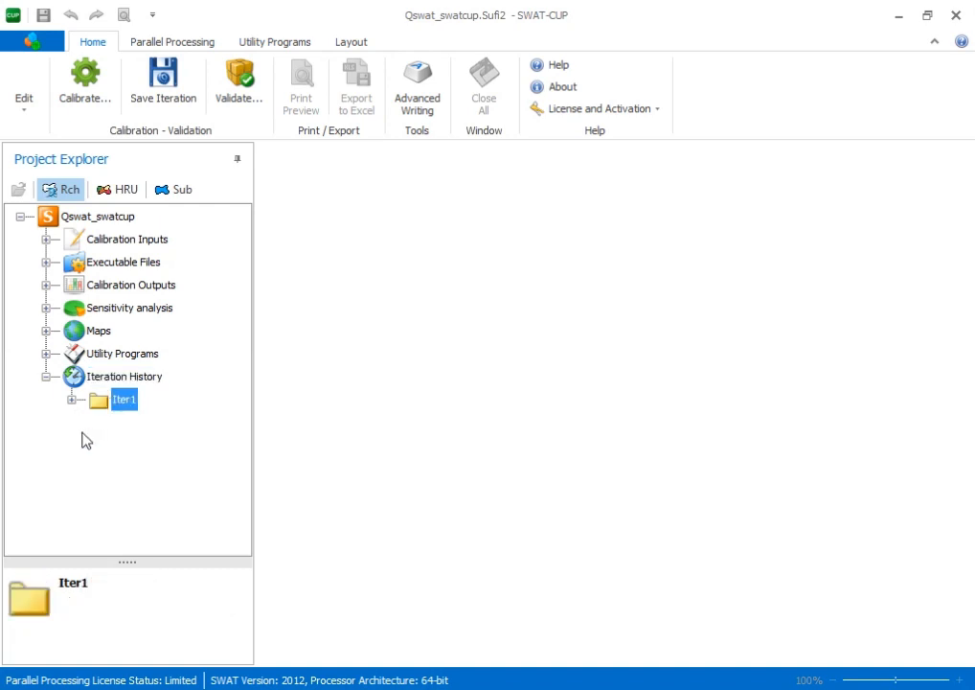
left_click(72, 399)
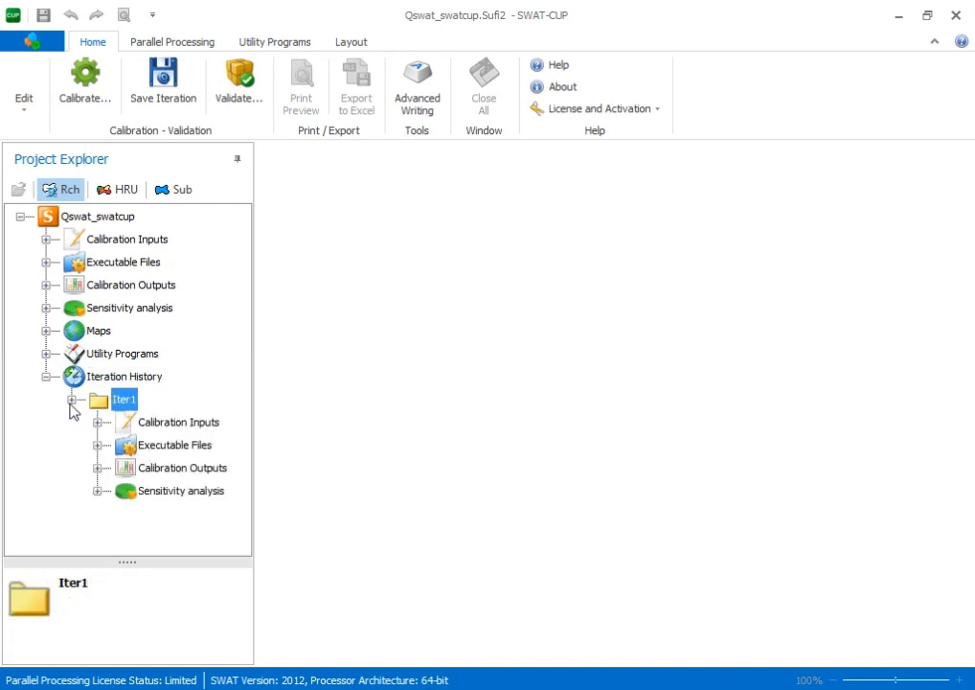
left_click(97, 468)
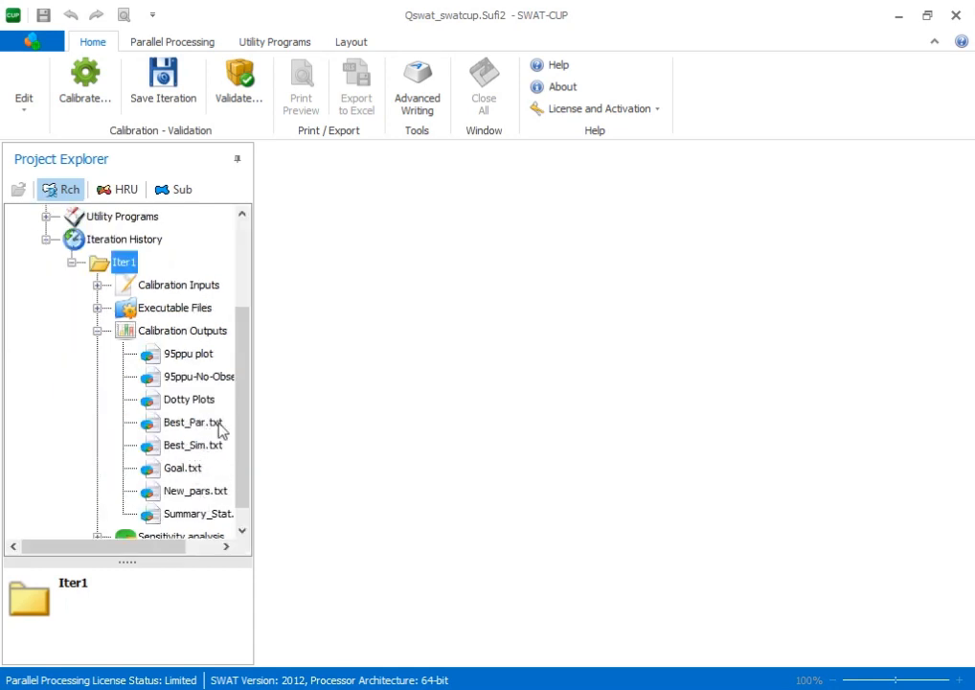
double_click(188, 424)
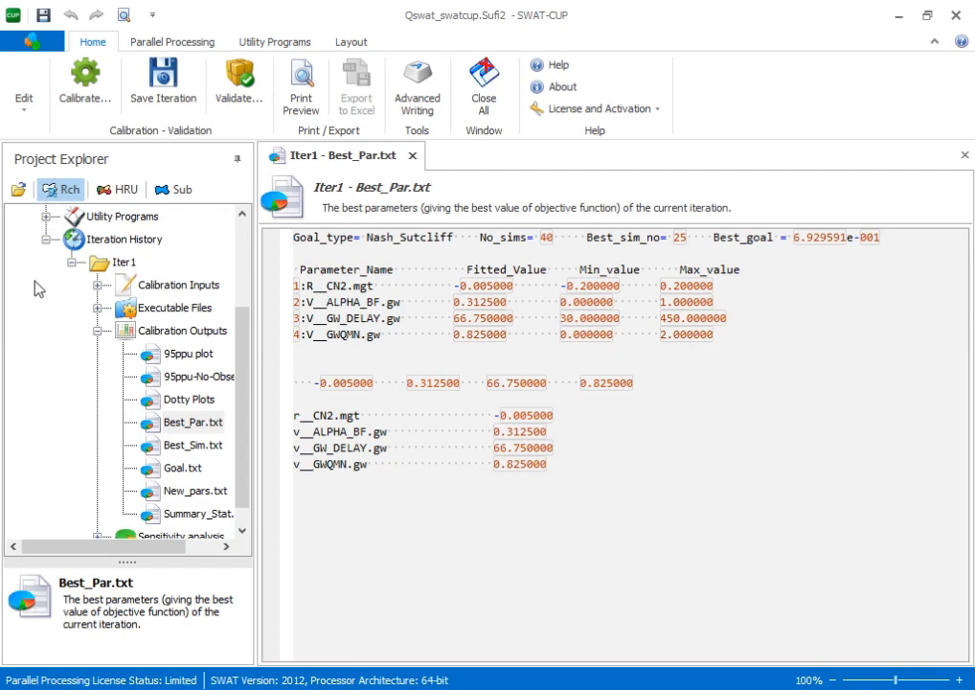
scroll(34, 285, "up", 2)
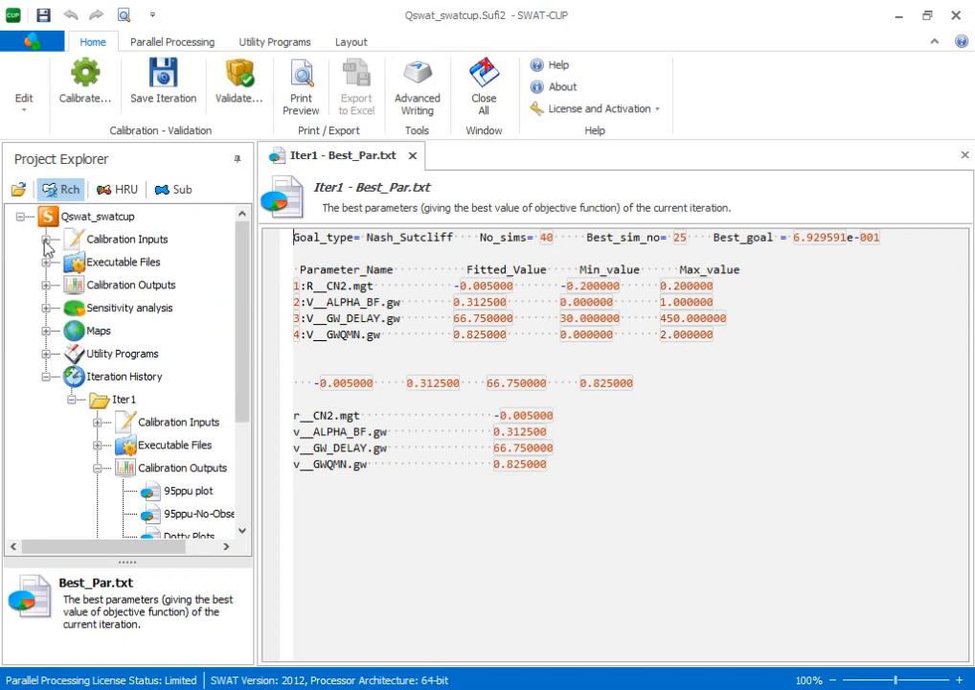
left_click(45, 238)
left_click(130, 273)
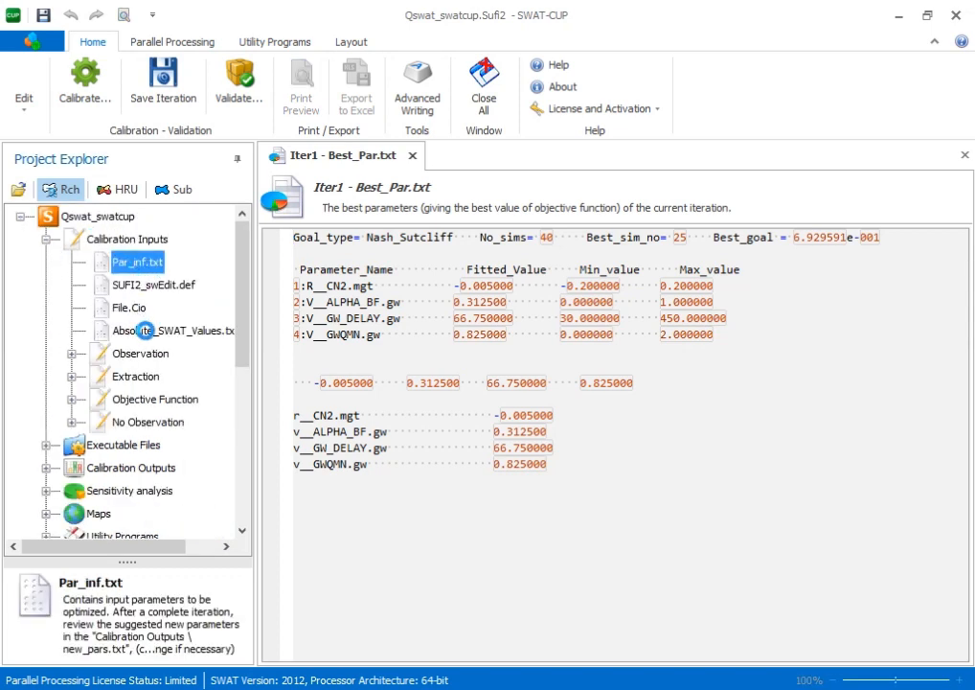
double_click(119, 261)
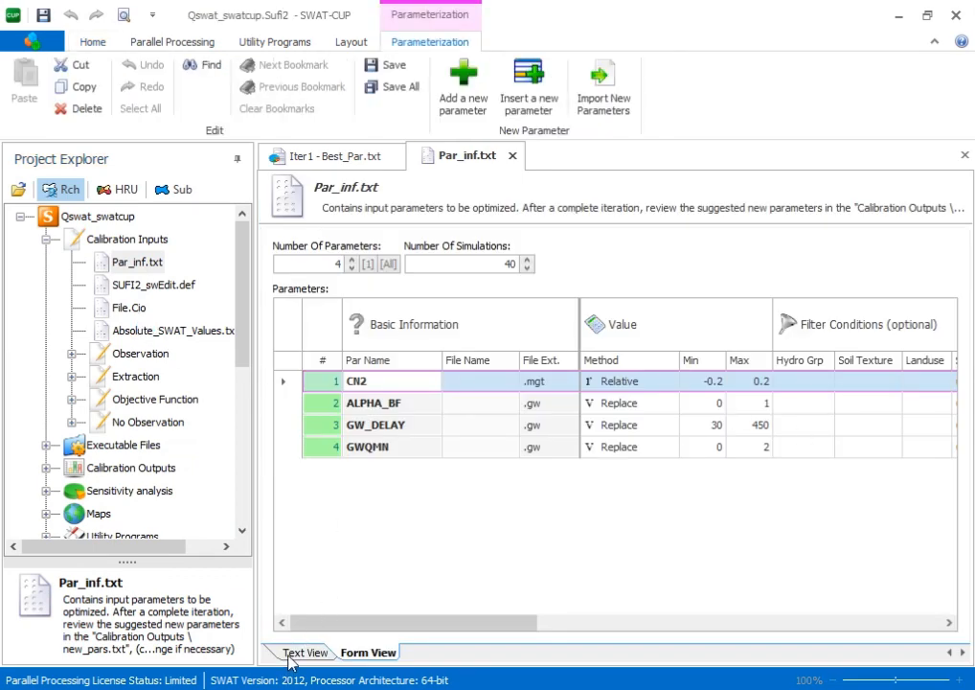
left_click(290, 653)
Compare the fitted values and ranges in Best_Par.txt with the parameter ranges in Par_inf.txt, and close both files.
left_click(350, 166)
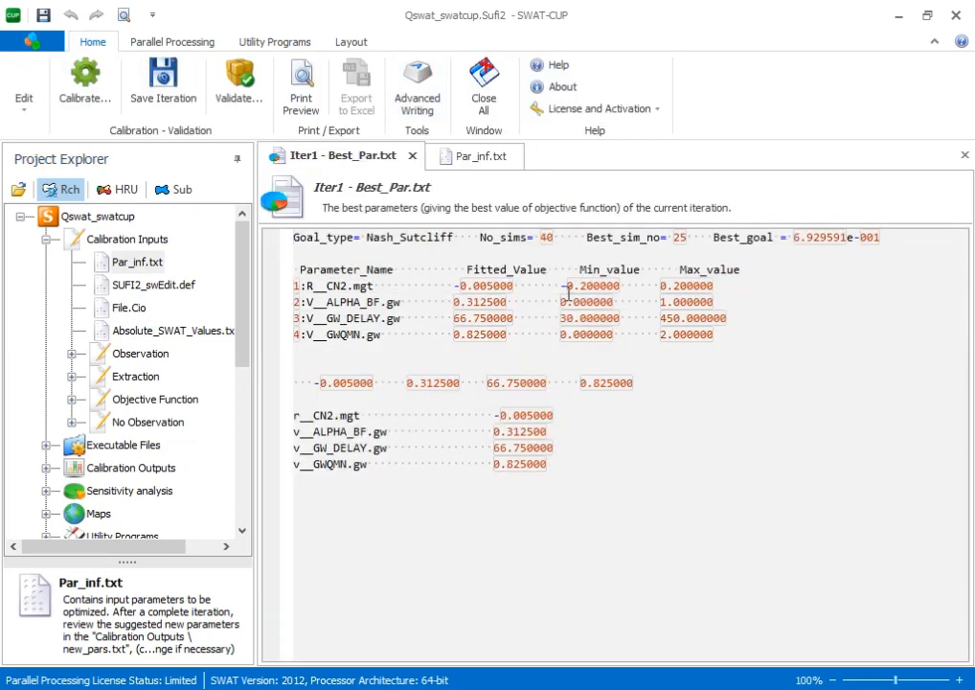
left_click(482, 155)
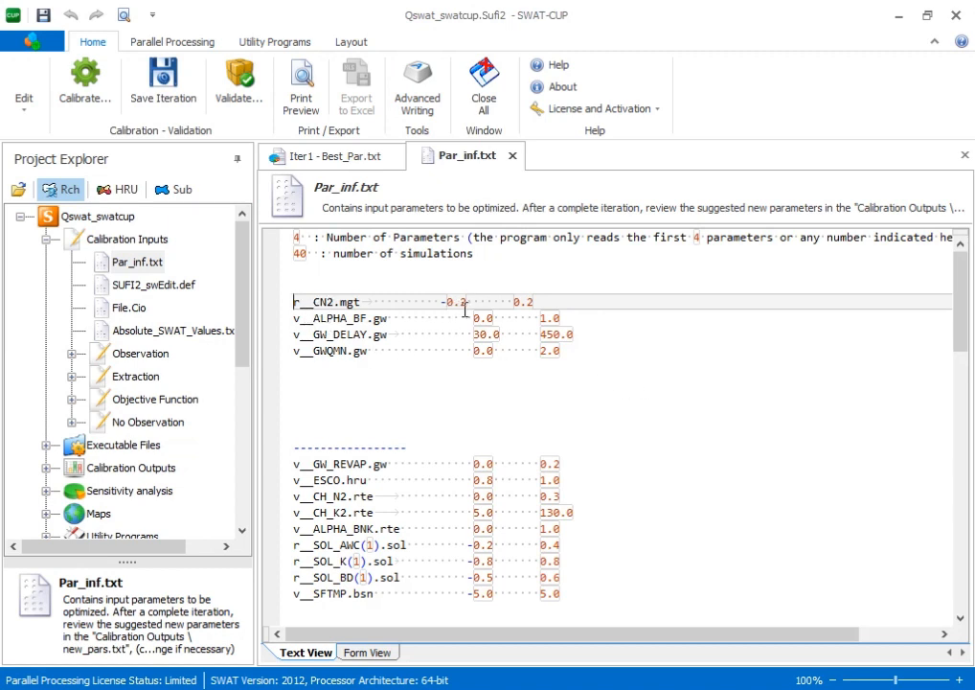
left_click(386, 163)
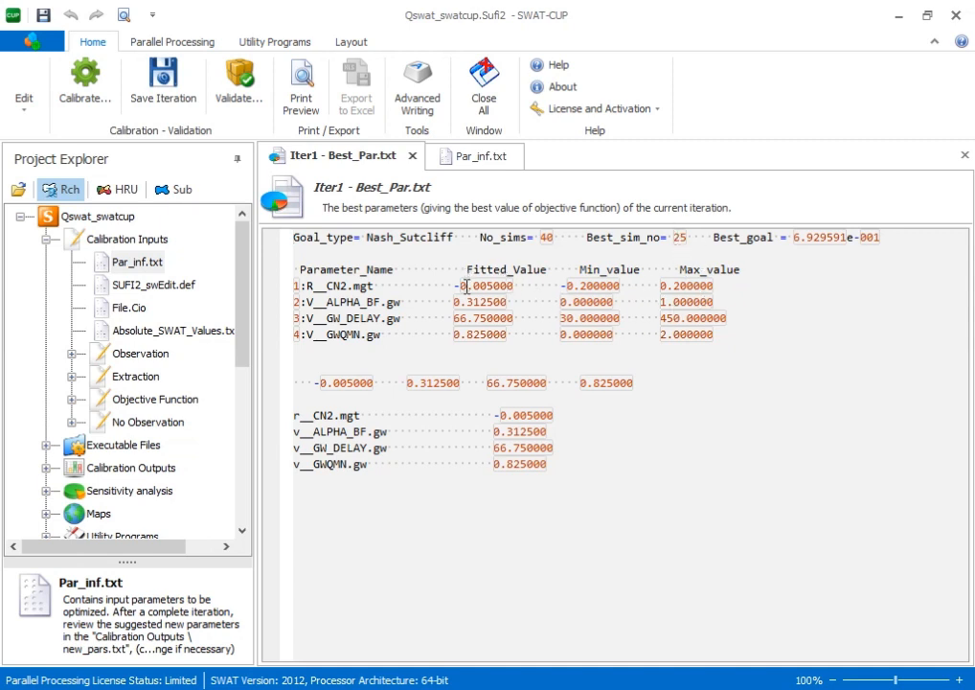
left_click(475, 159)
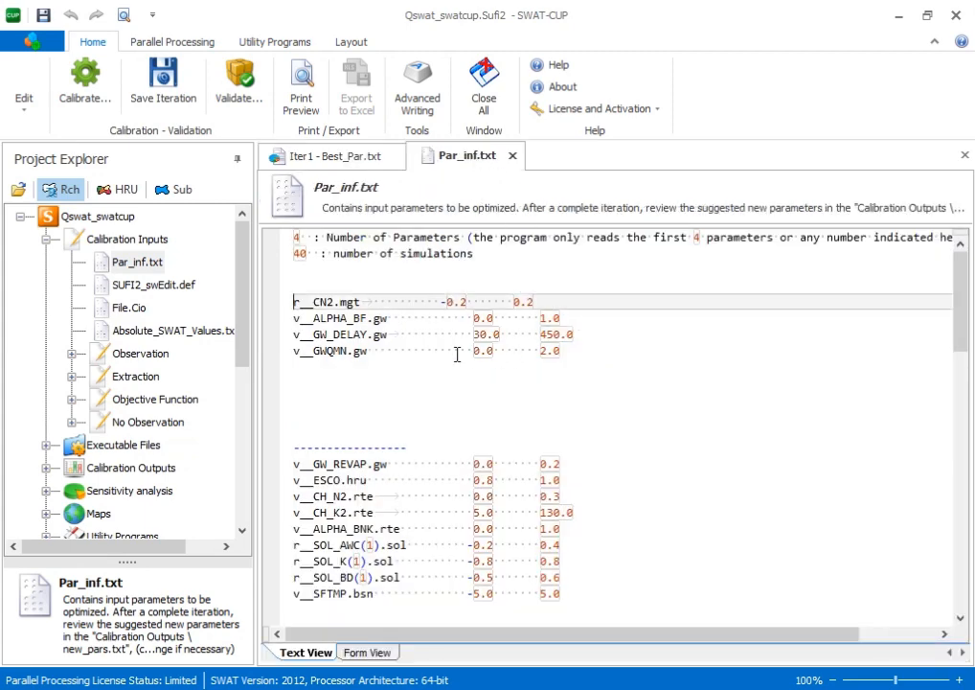
left_click(396, 159)
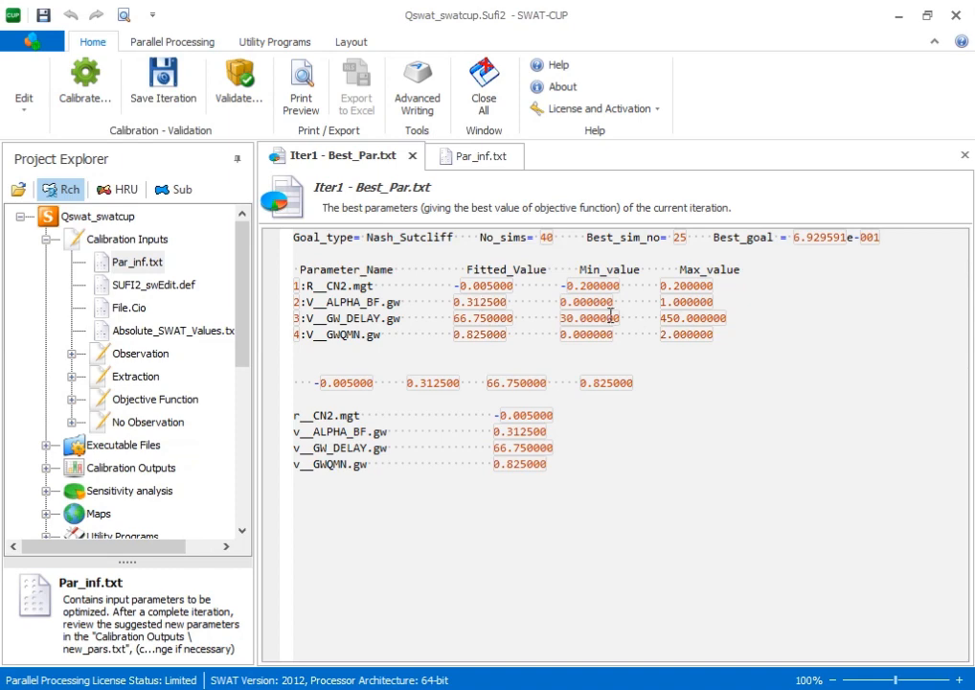
left_click(486, 159)
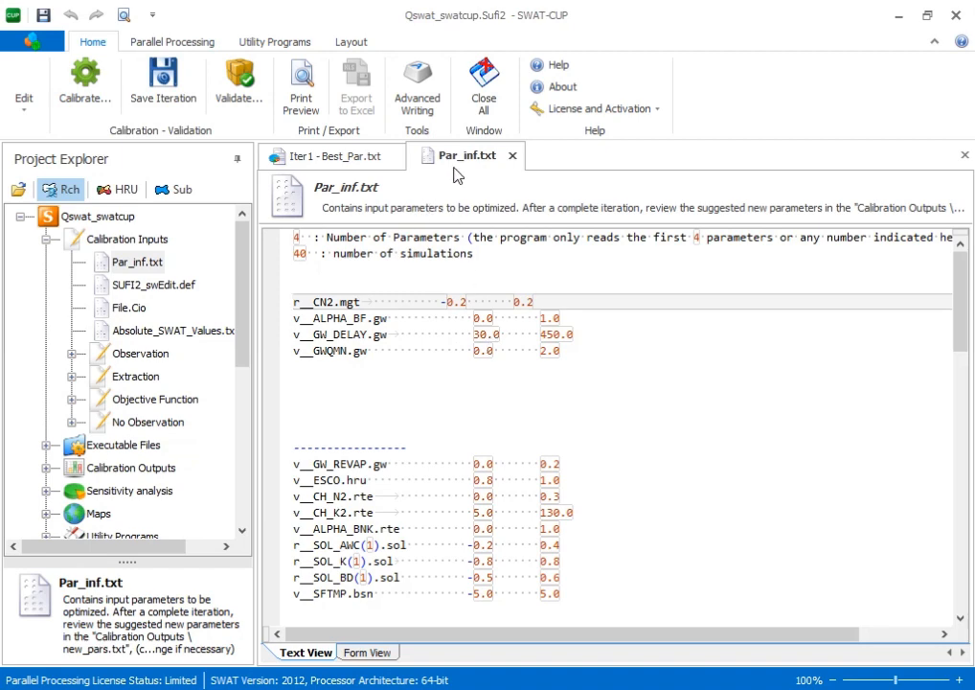
left_click(376, 157)
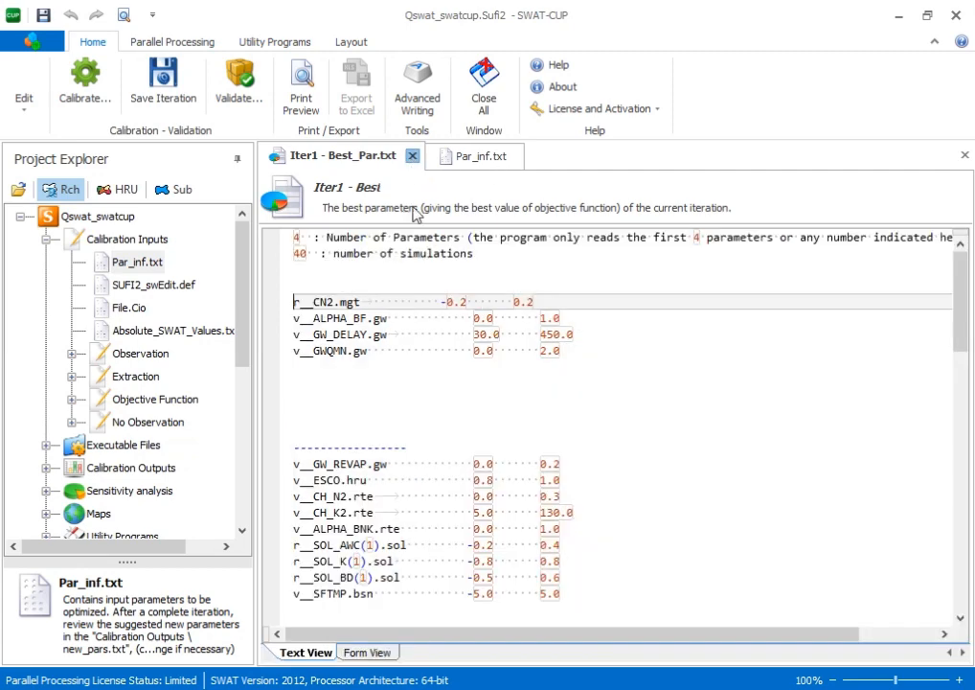
left_click(411, 156)
left_click(363, 156)
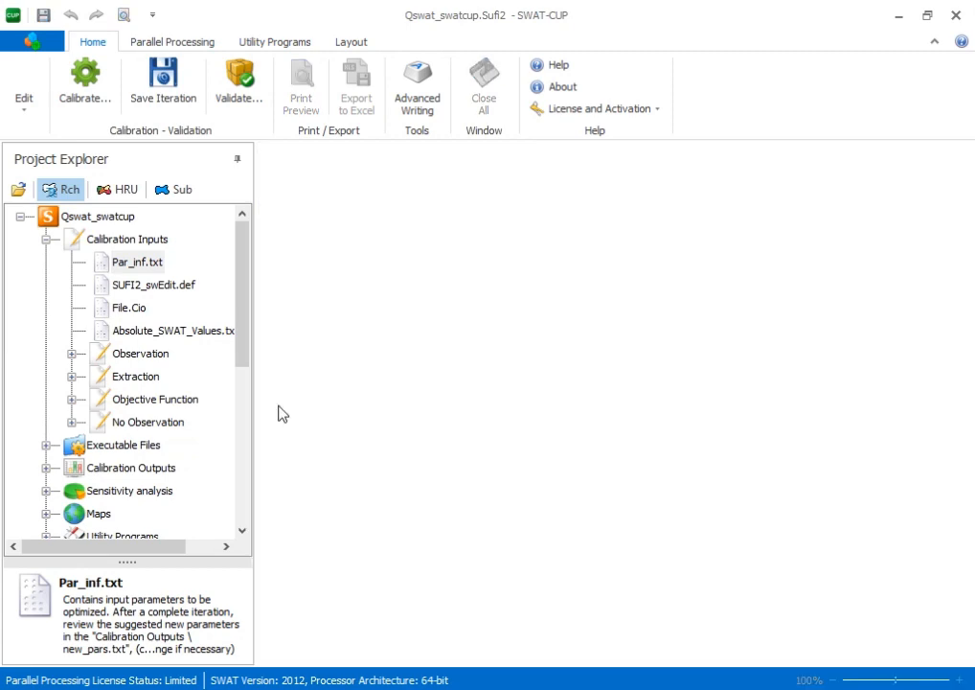
Copy the four suggested parameter rows, from r__CN2.mgt to v__GWQMN.gw, from Iter1's New_pars.txt.
scroll(86, 450, "down", 5)
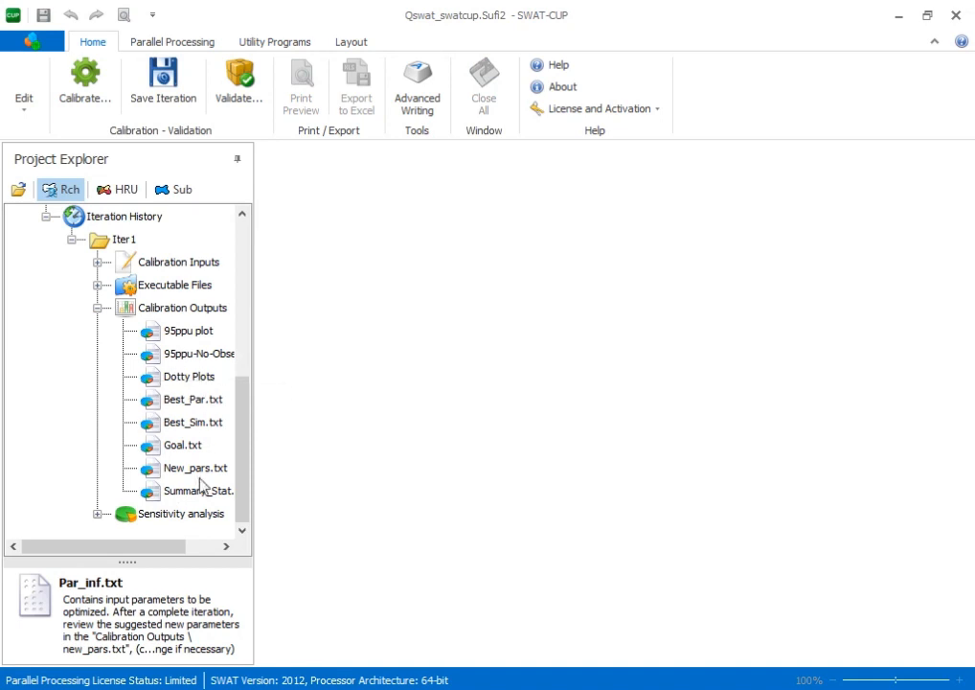
double_click(195, 469)
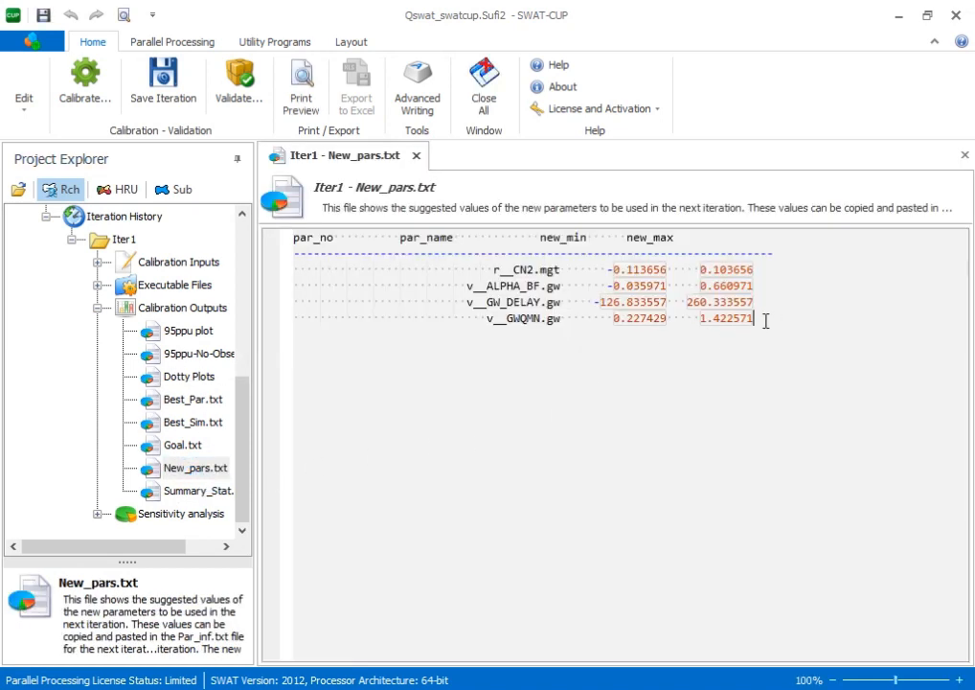
left_click_drag(765, 320, 287, 269)
right_click(381, 299)
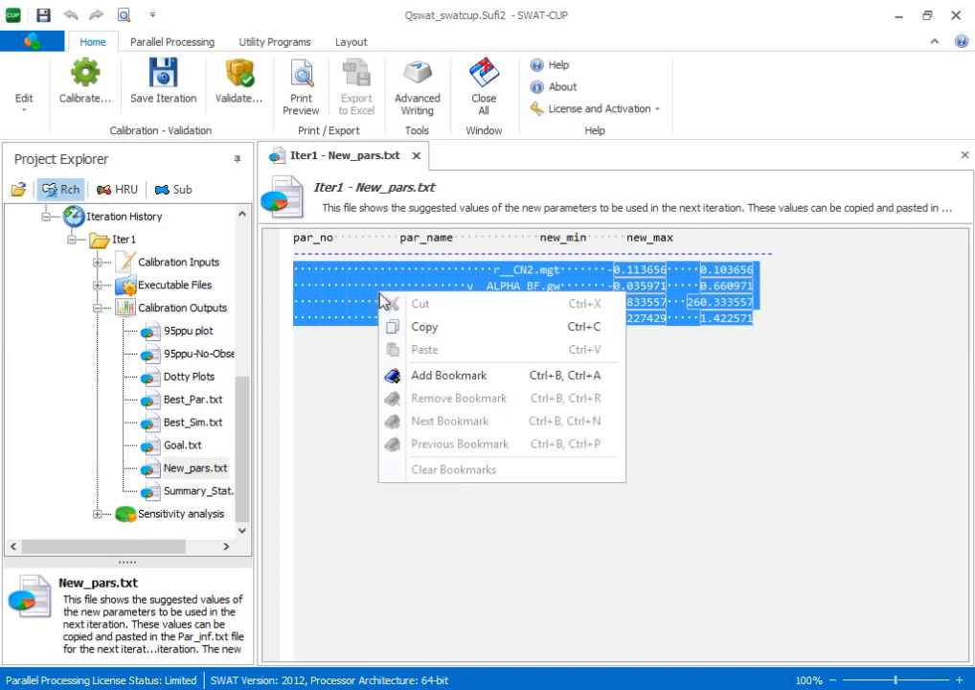
left_click(425, 327)
scroll(127, 304, "up", 5)
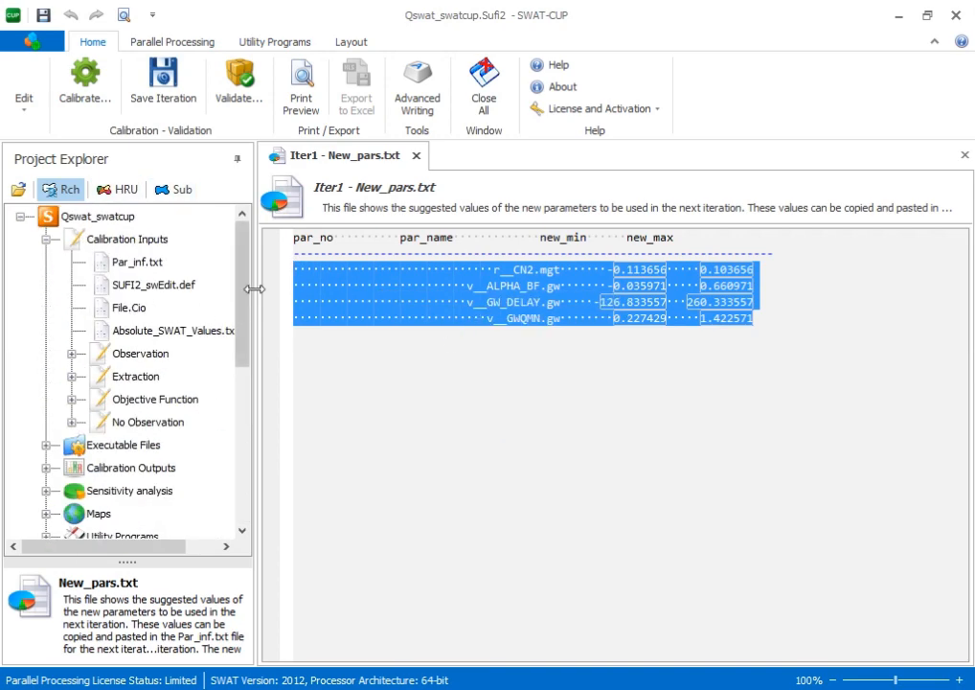
Open Par_inf.txt in text view and paste the four copied parameter rows into the blank space below the v__GWQMN.gw row.
left_click(130, 264)
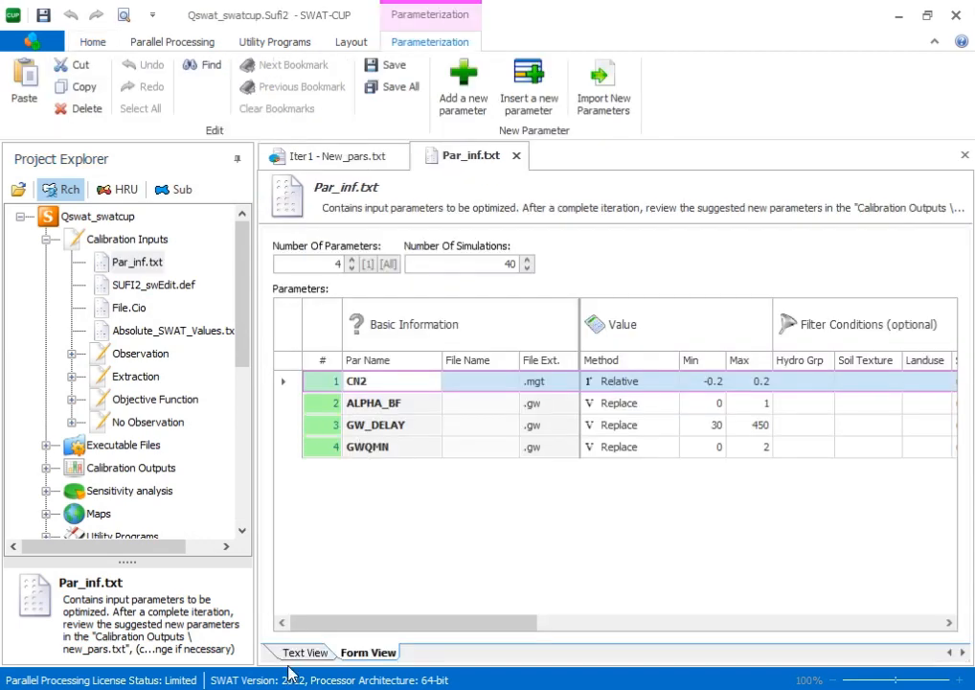
left_click(302, 654)
left_click(391, 387)
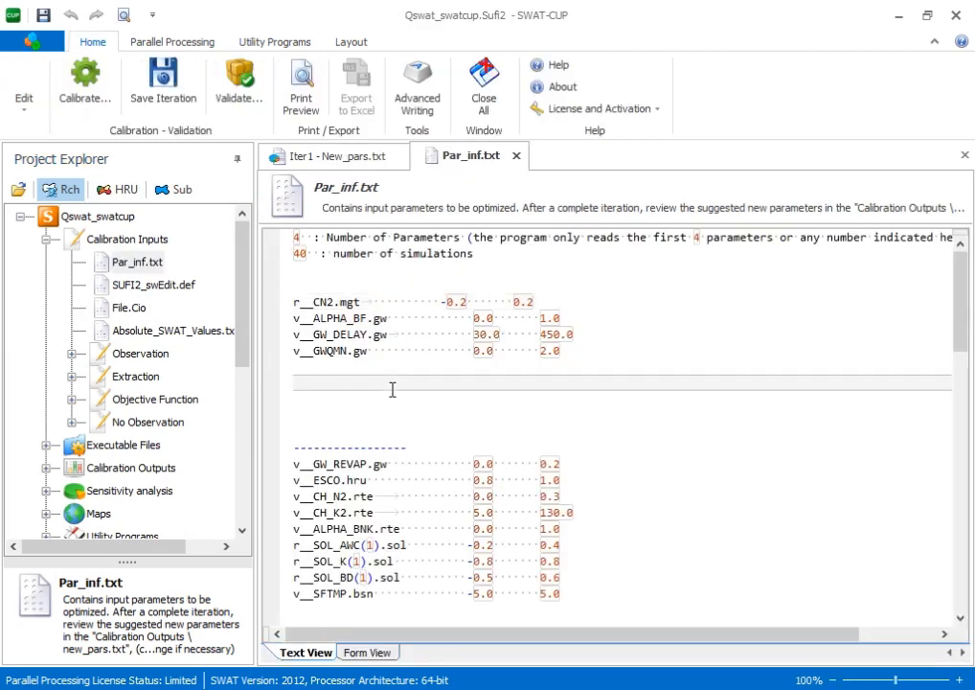
key("ctrl+v")
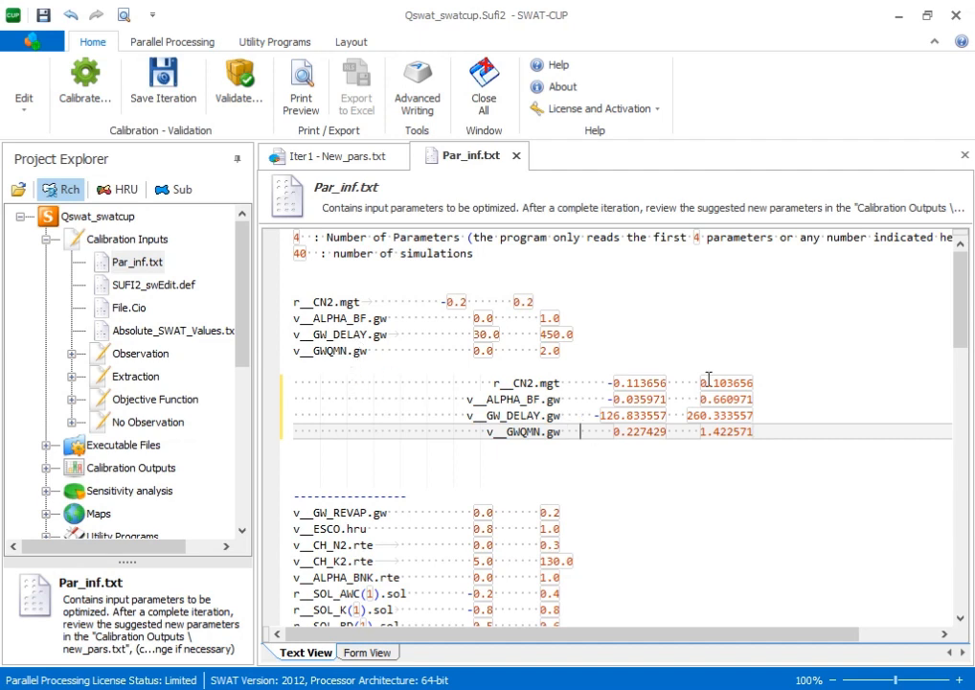
Compare the existing minimum and maximum of r__CN2.mgt with the suggested range in the pasted rows.
left_click(330, 306)
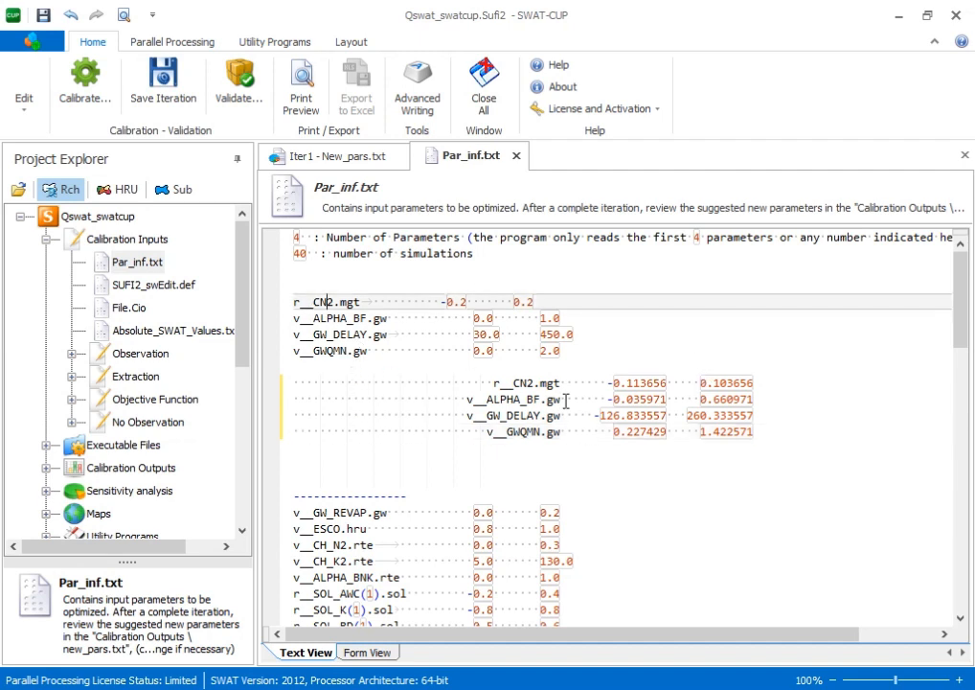
left_click(611, 383)
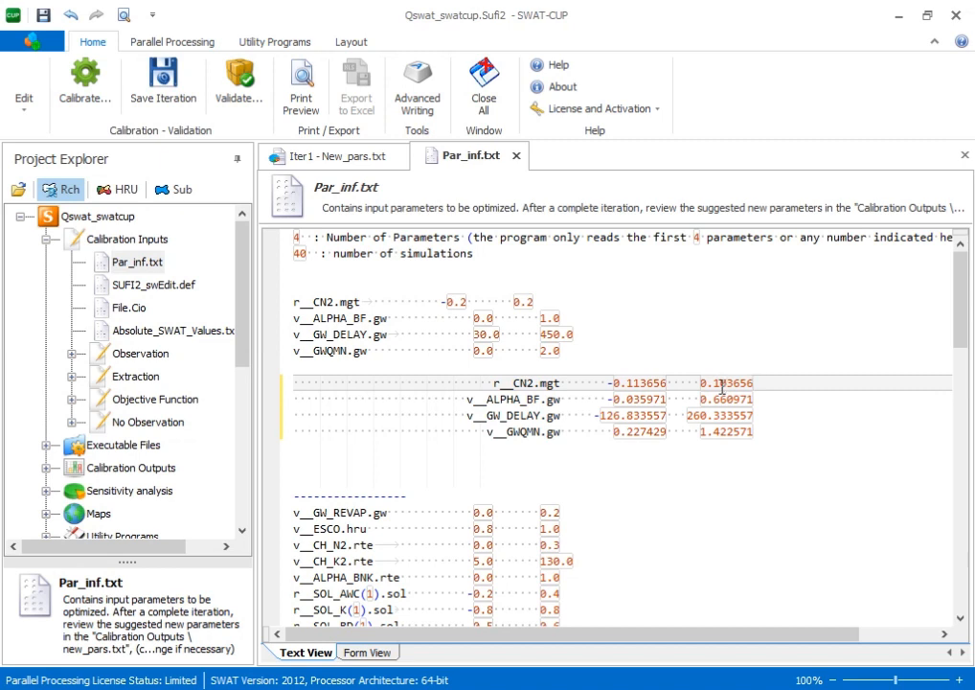
left_click(519, 303)
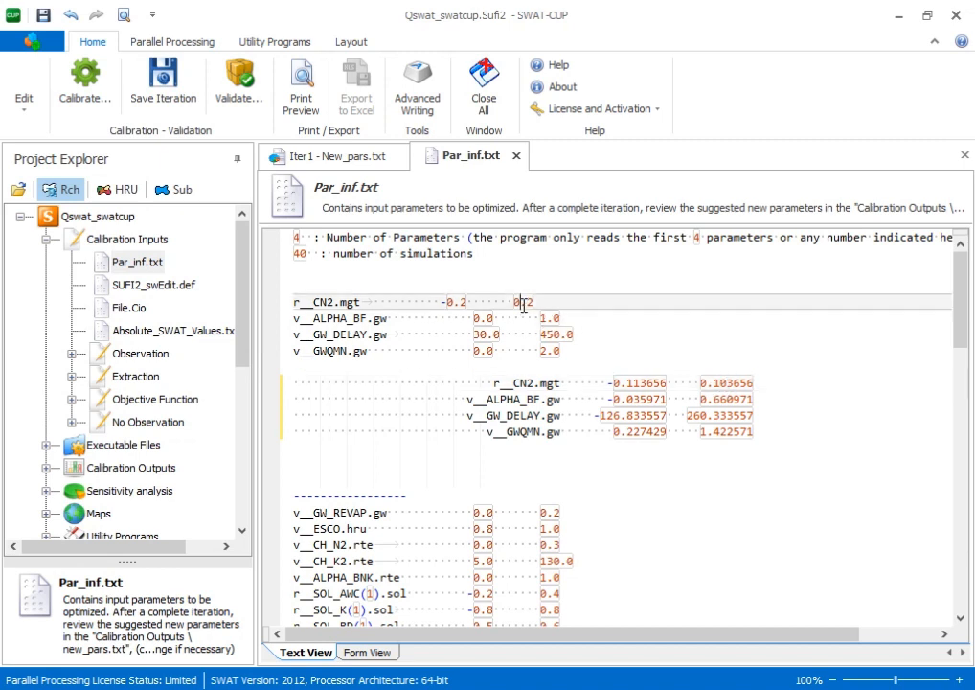
left_click(723, 382)
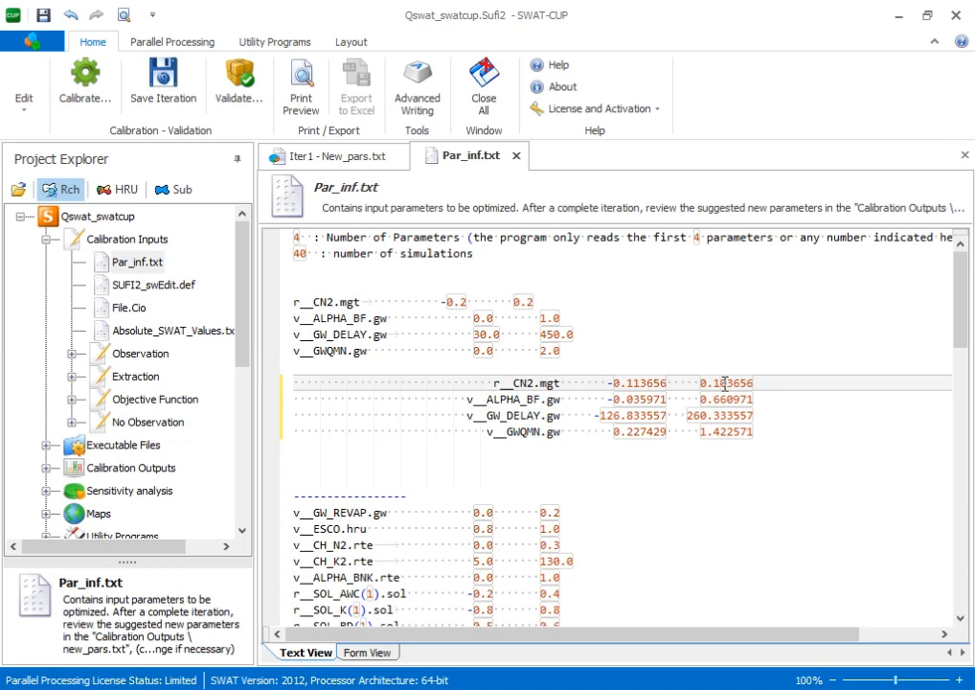
left_click(529, 302)
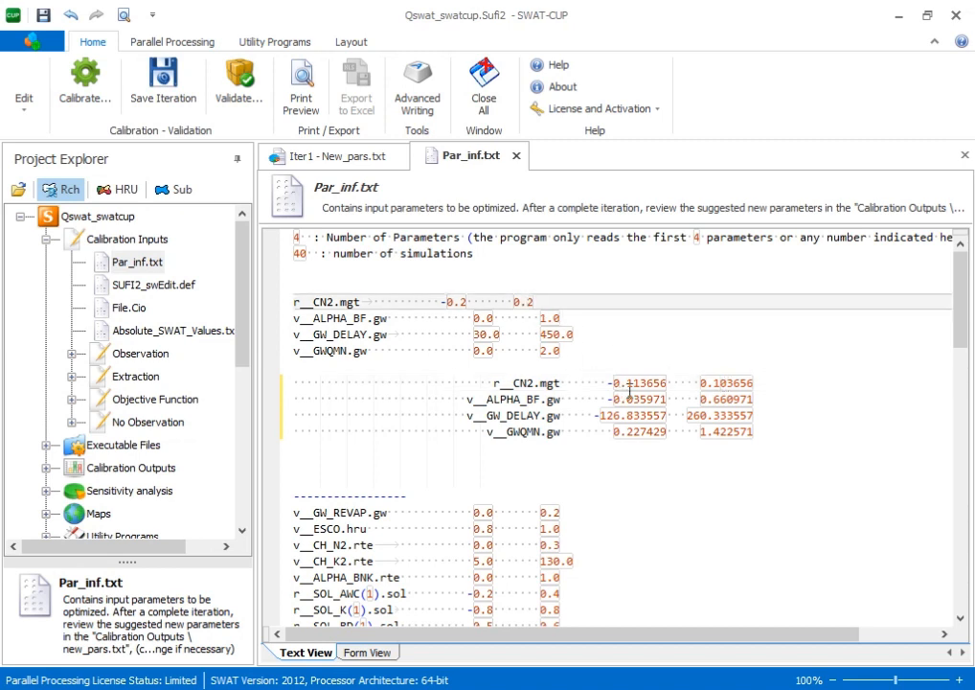
left_click(634, 382)
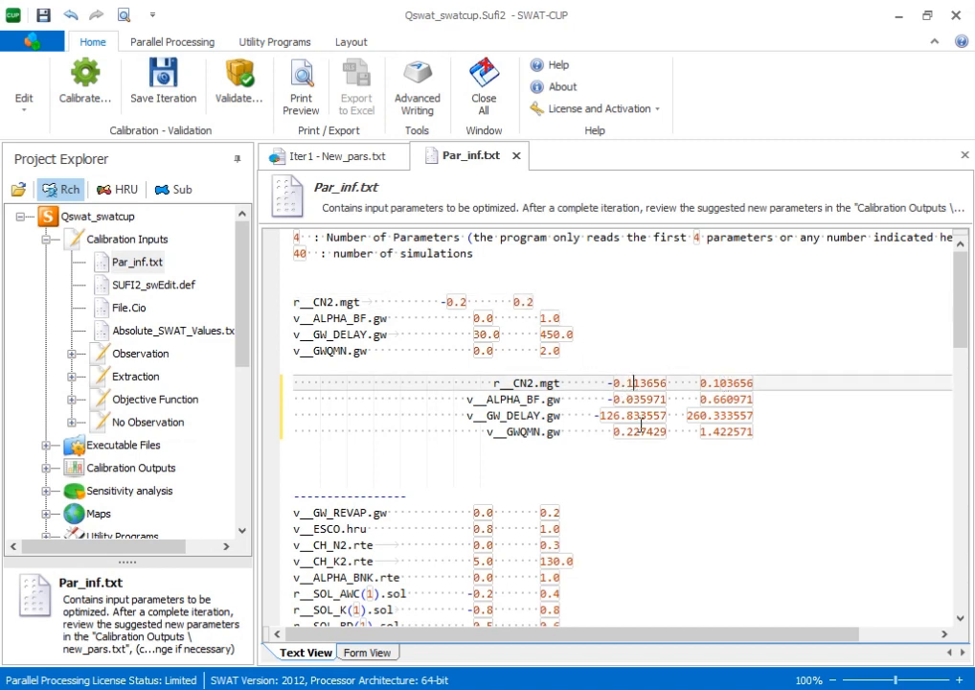
left_click(451, 302)
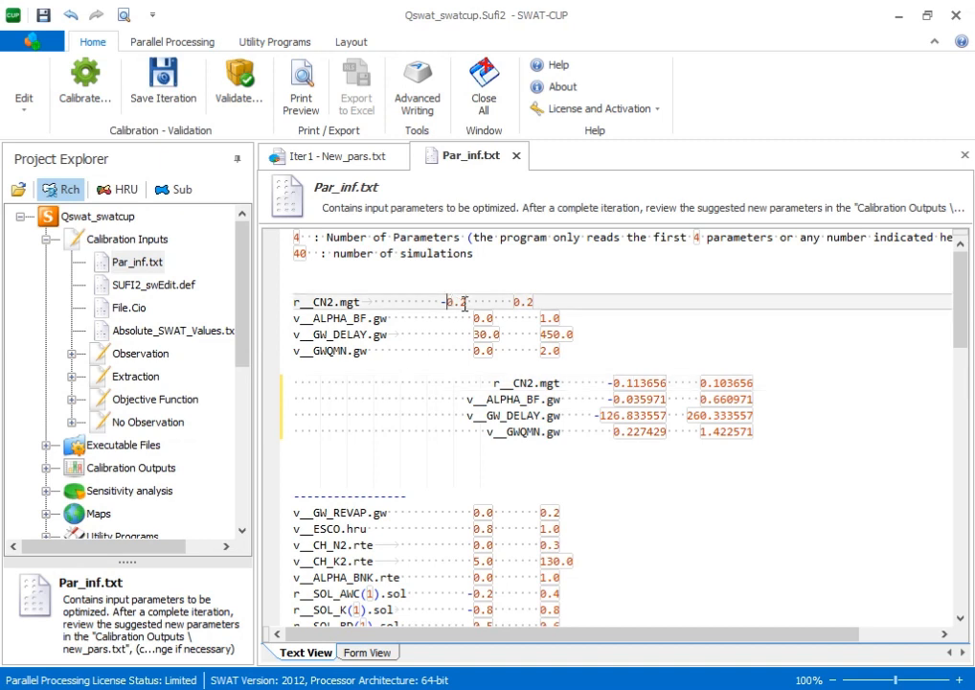
left_click(549, 382)
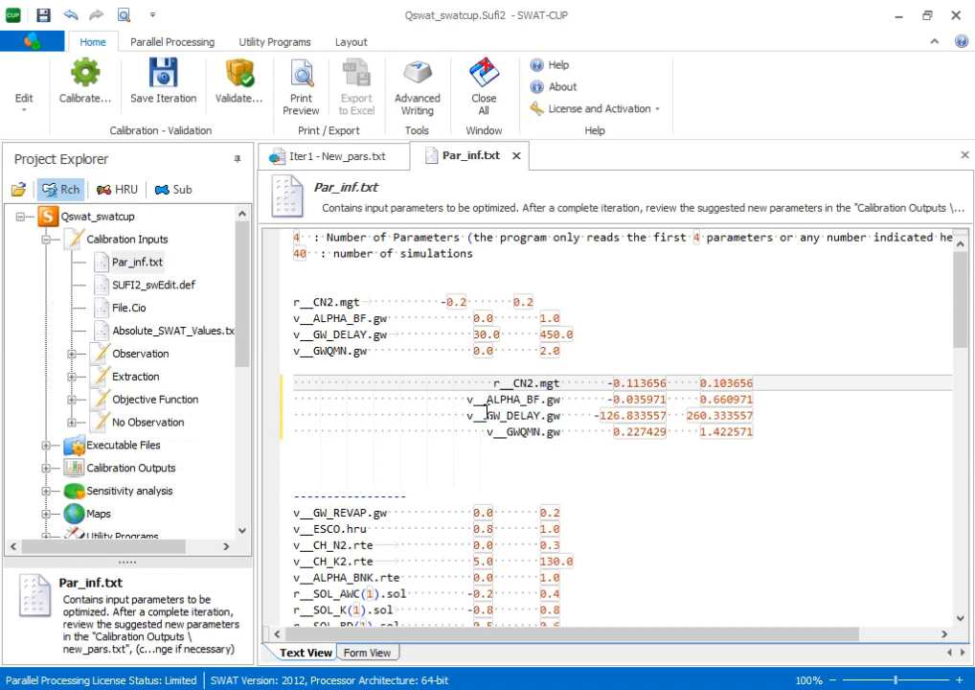
Compare the existing v__ALPHA_BF.gw range with the pasted suggestion, checking the negative suggested minimum against the current lower limit.
left_click(648, 400)
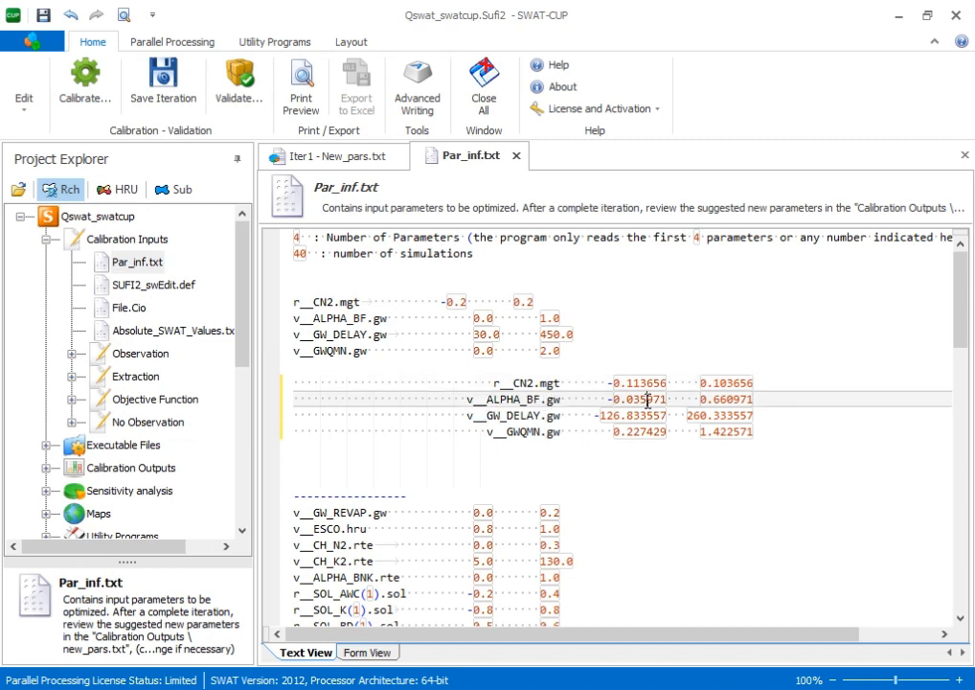
left_click(488, 318)
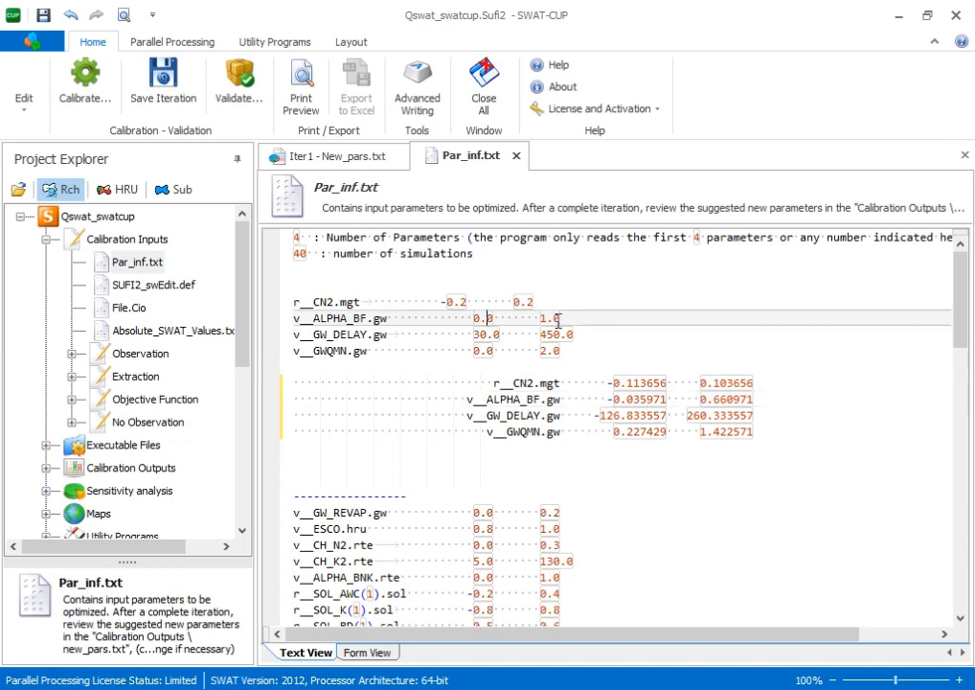
left_click(660, 401)
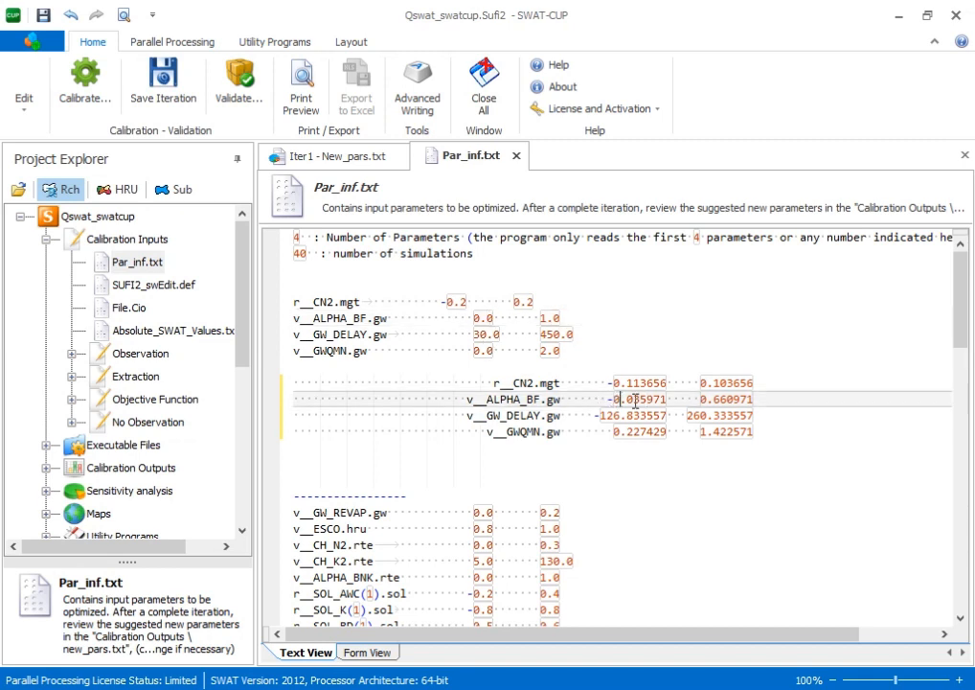
left_click_drag(667, 400, 613, 401)
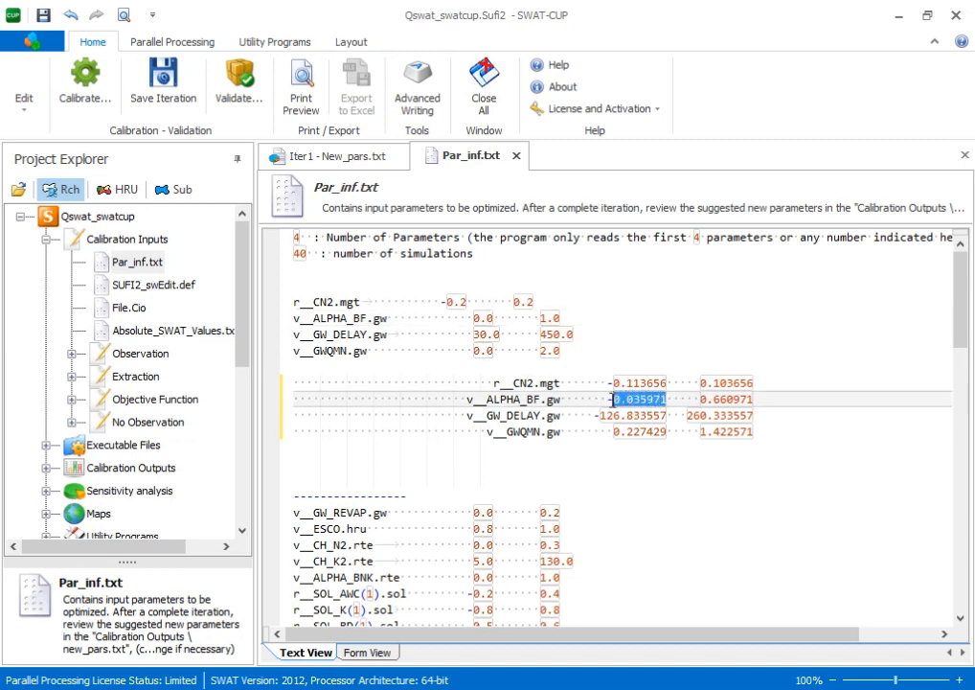
left_click(481, 318)
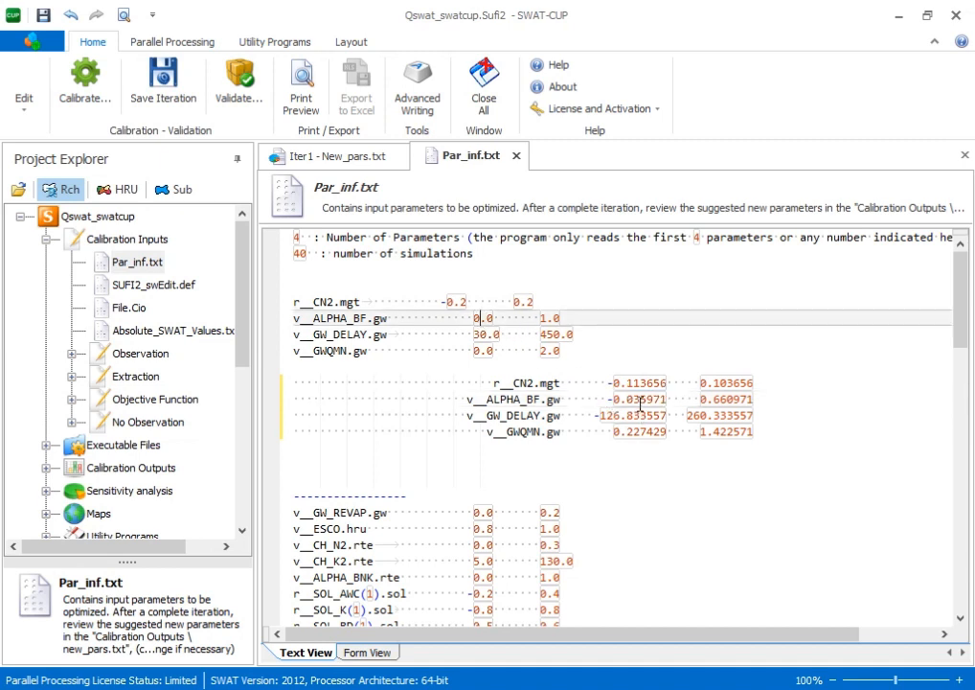
left_click(614, 400)
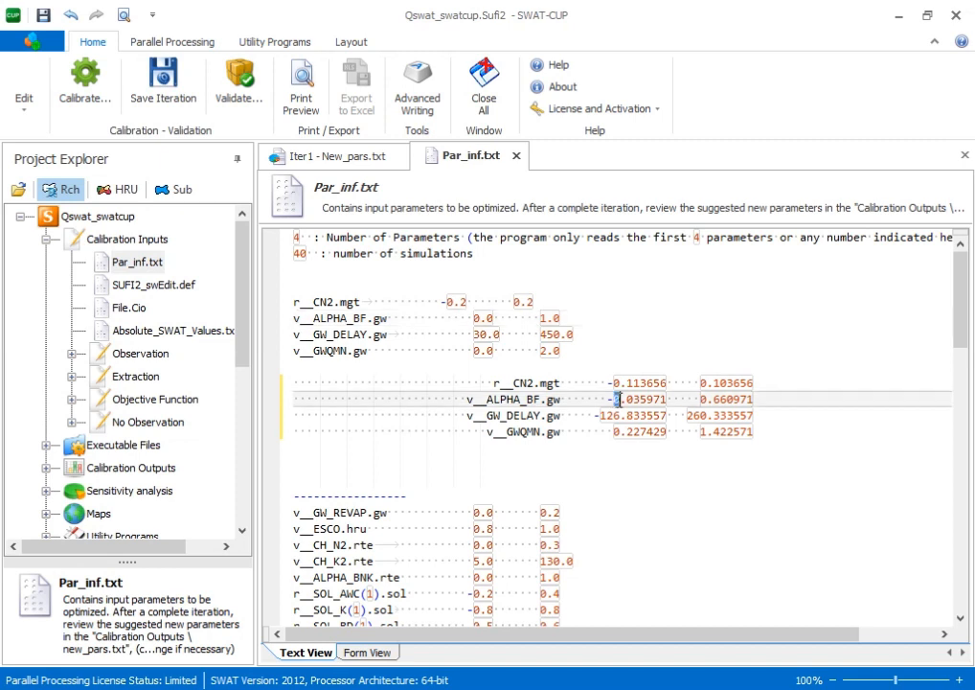
left_click_drag(615, 400, 667, 400)
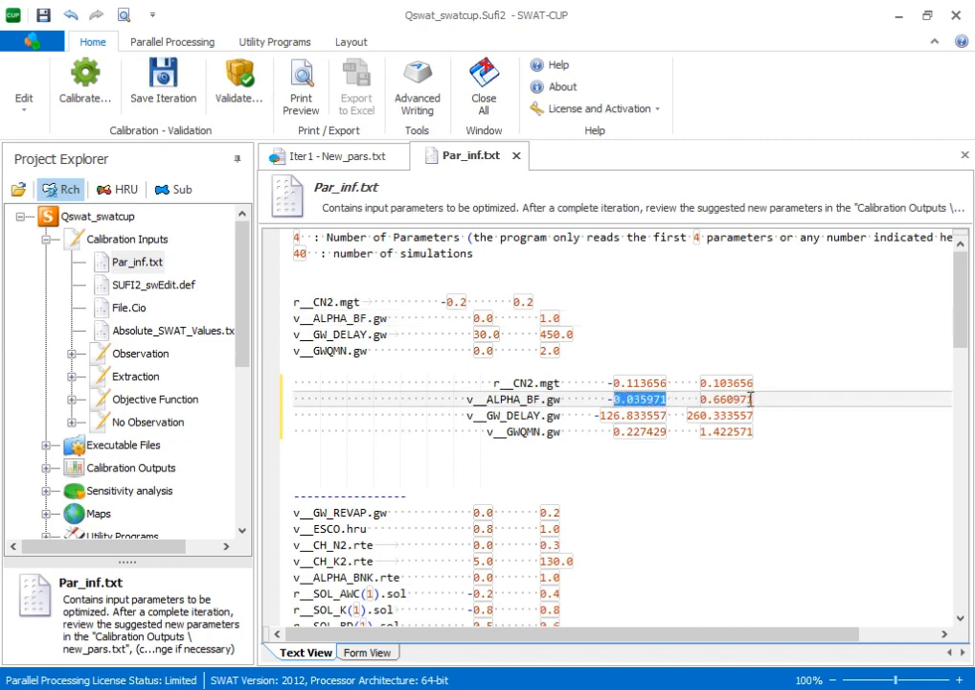
Replace the maximum of v__ALPHA_BF.gw in the original parameter rows with the suggested 0.660971 copied from the pasted row.
left_click_drag(754, 399, 708, 402)
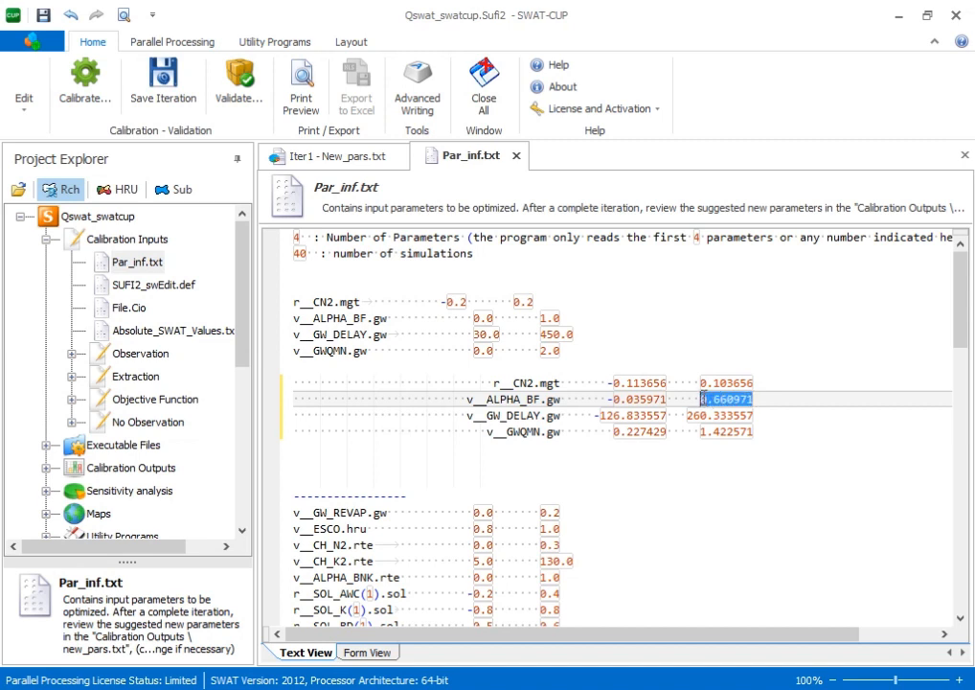
right_click(705, 398)
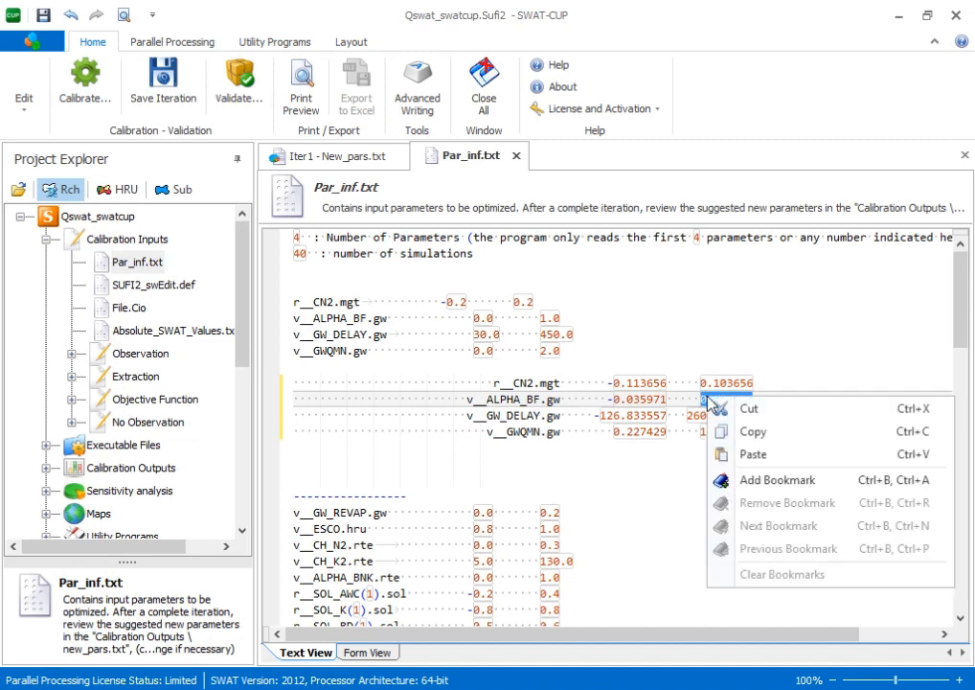
left_click(746, 431)
left_click(556, 317)
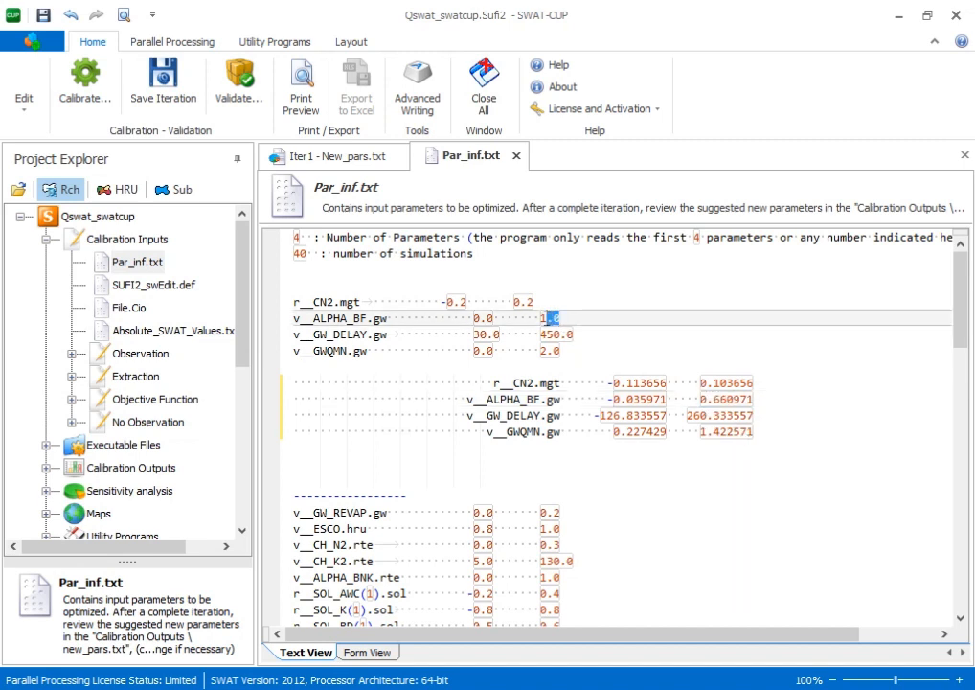
left_click_drag(542, 317, 537, 318)
right_click(542, 319)
left_click(565, 376)
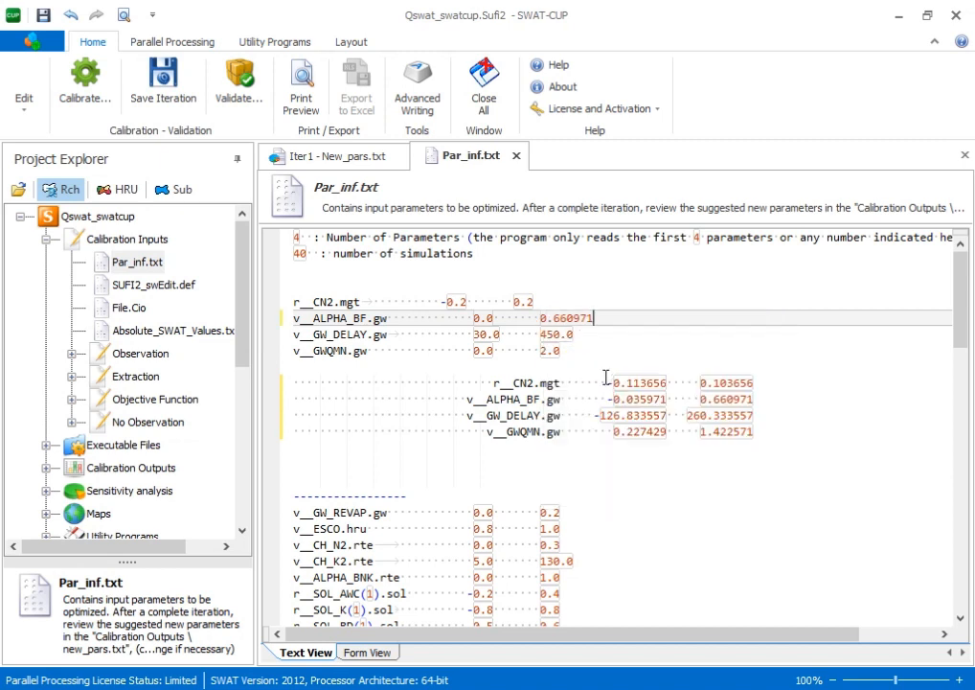
Replace the maximum of r__CN2.mgt in the original parameter rows with the suggested 0.103656 copied from the pasted row.
left_click(754, 383)
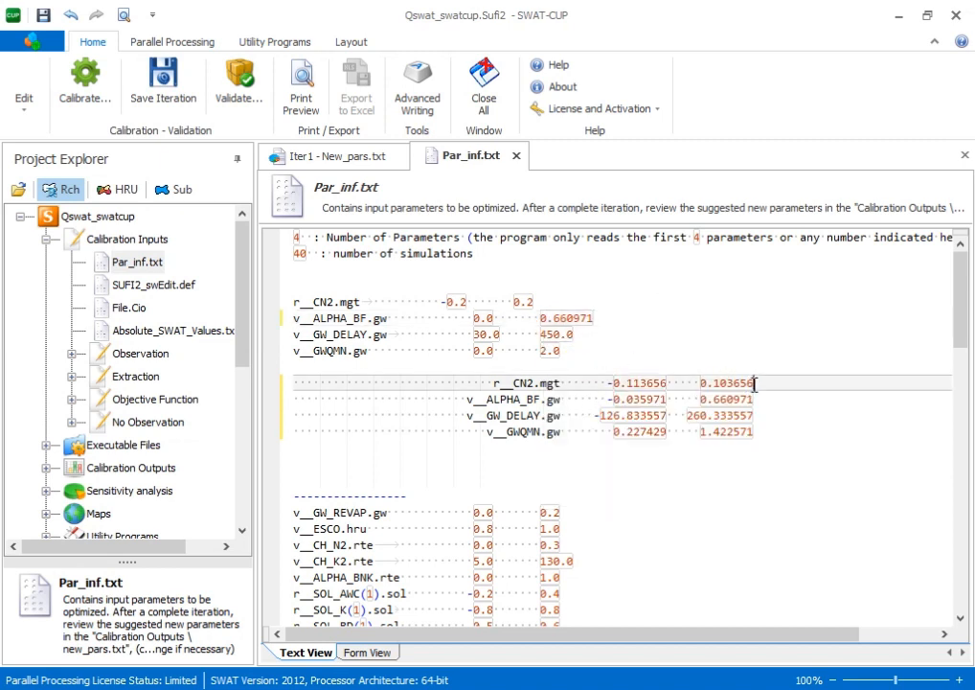
left_click_drag(754, 384, 709, 380)
right_click(704, 383)
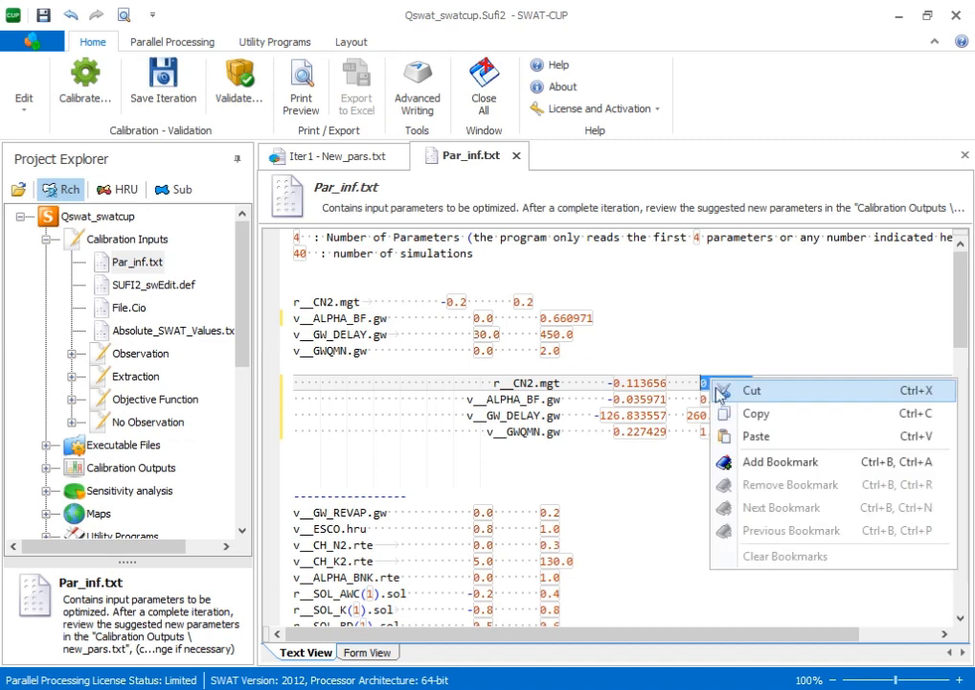
left_click(756, 413)
left_click(529, 301)
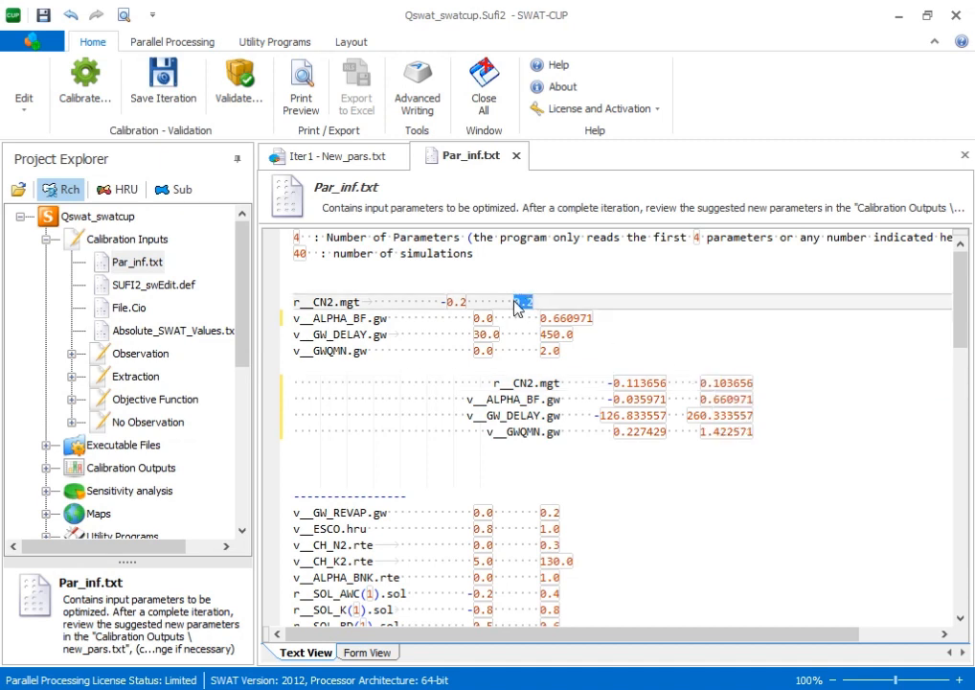
left_click_drag(531, 301, 514, 301)
right_click(514, 301)
left_click(567, 361)
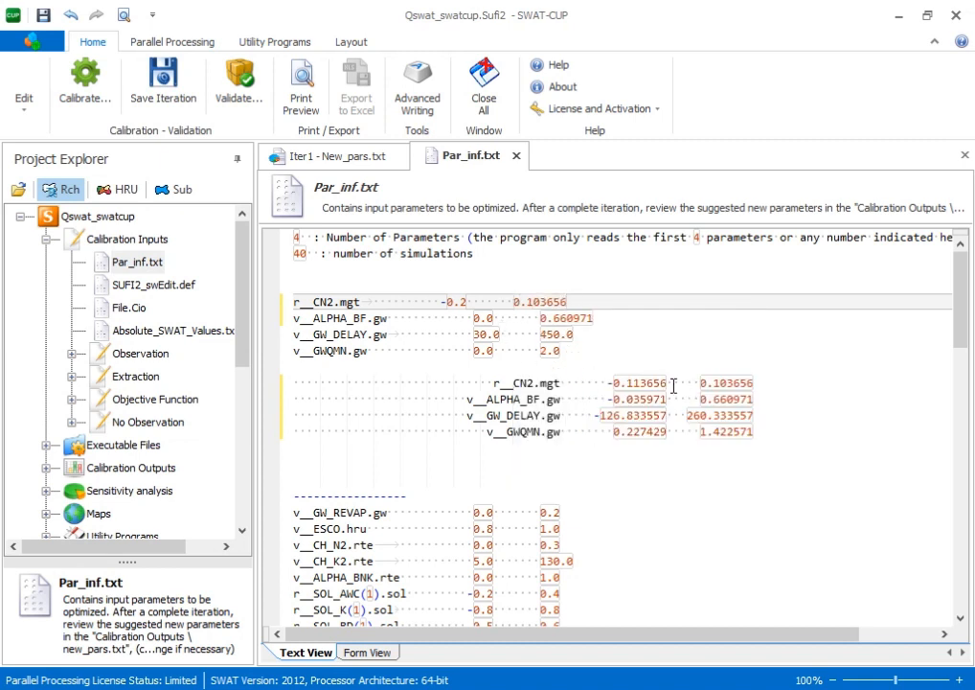
Set the minimum of r__CN2.mgt in the original rows to -0.113656, copying the digits from the pasted row and keeping the minus sign.
left_click_drag(668, 382, 615, 381)
right_click(622, 385)
left_click(667, 417)
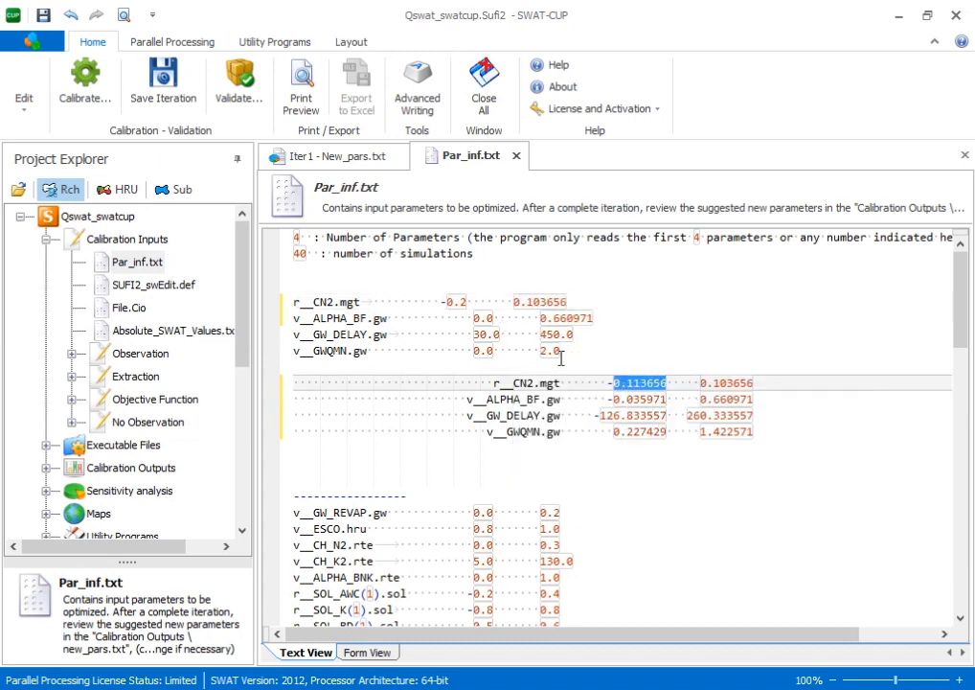
left_click_drag(467, 302, 447, 303)
right_click(456, 304)
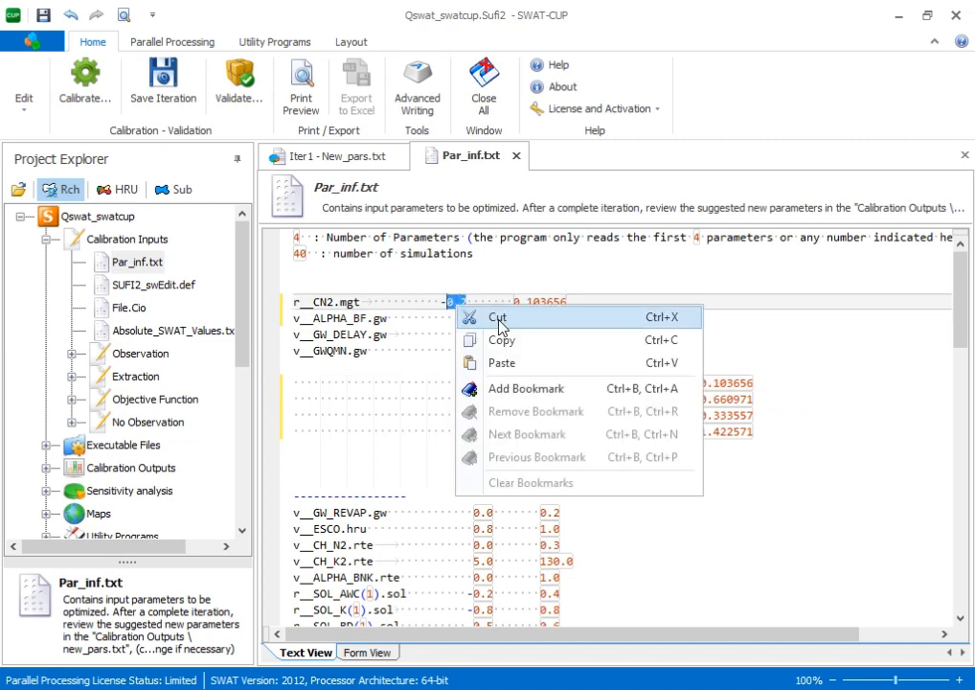
left_click(502, 363)
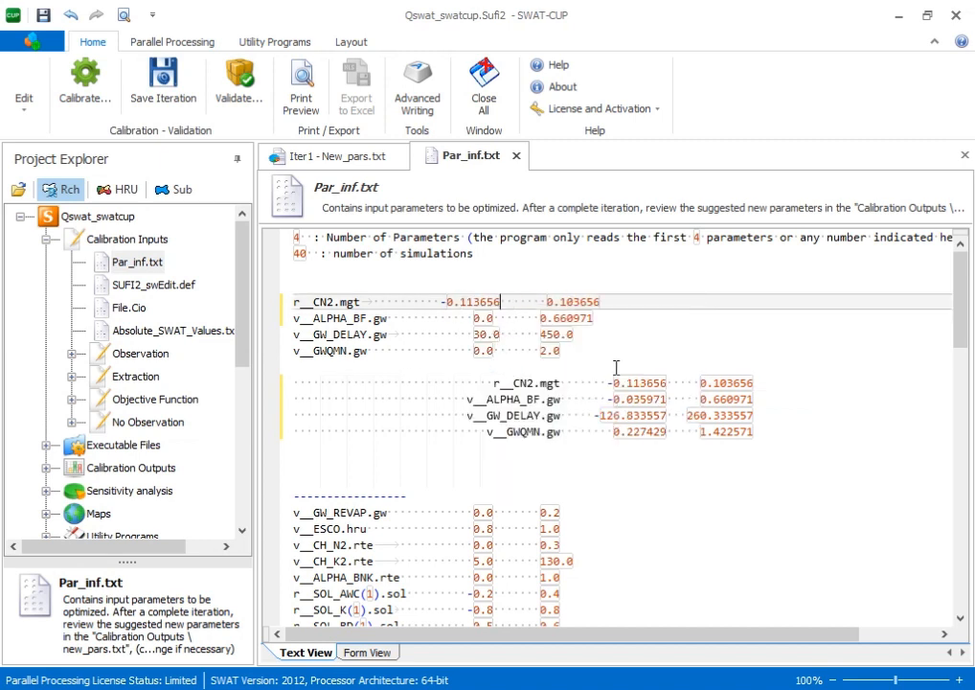
Compare the original minimums of v__ALPHA_BF.gw and v__GW_DELAY.gw with the negative suggested minimums in the pasted rows.
left_click(551, 318)
left_click(479, 335)
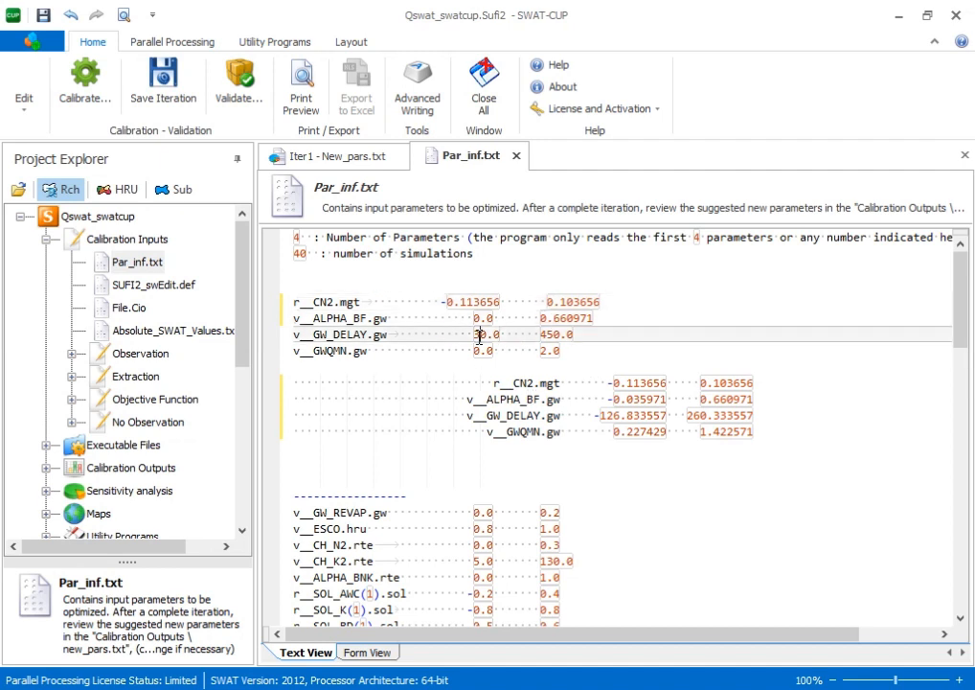
left_click(492, 319)
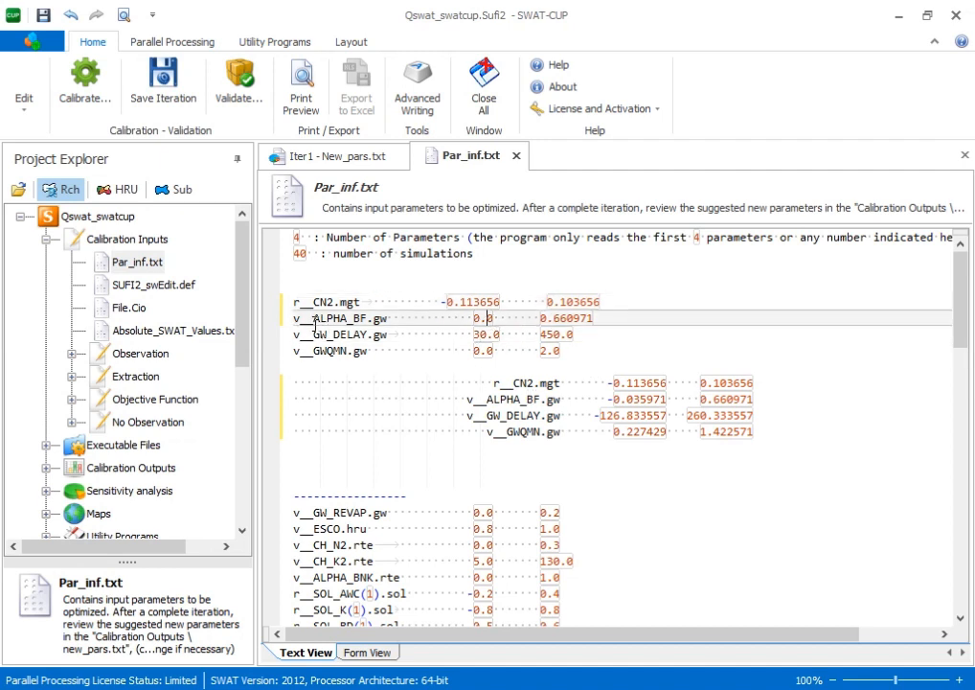
left_click(614, 399)
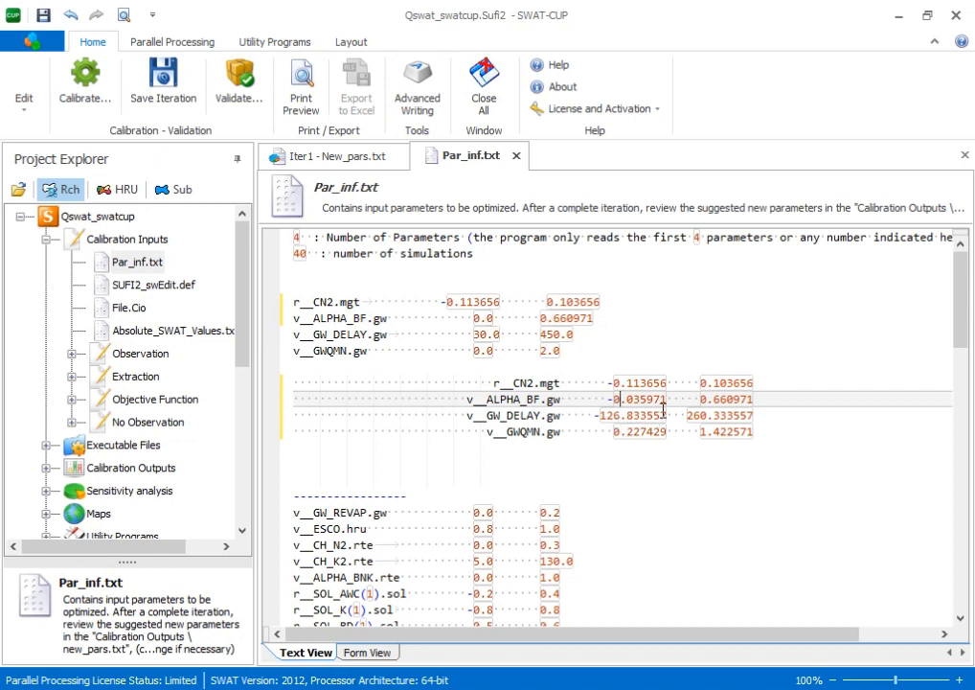
left_click_drag(665, 400, 615, 400)
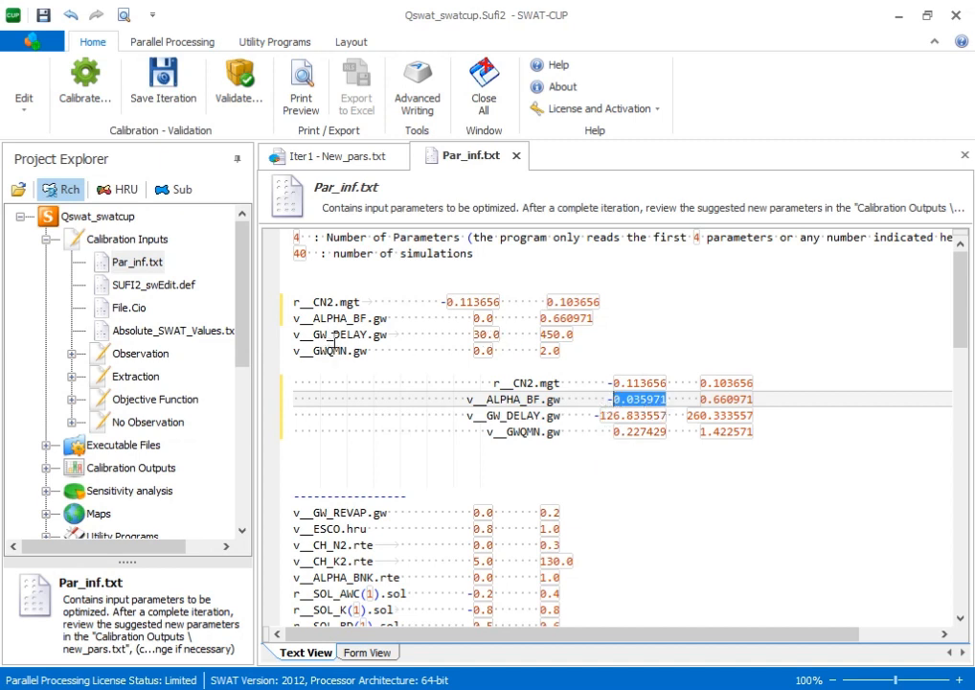
left_click(481, 334)
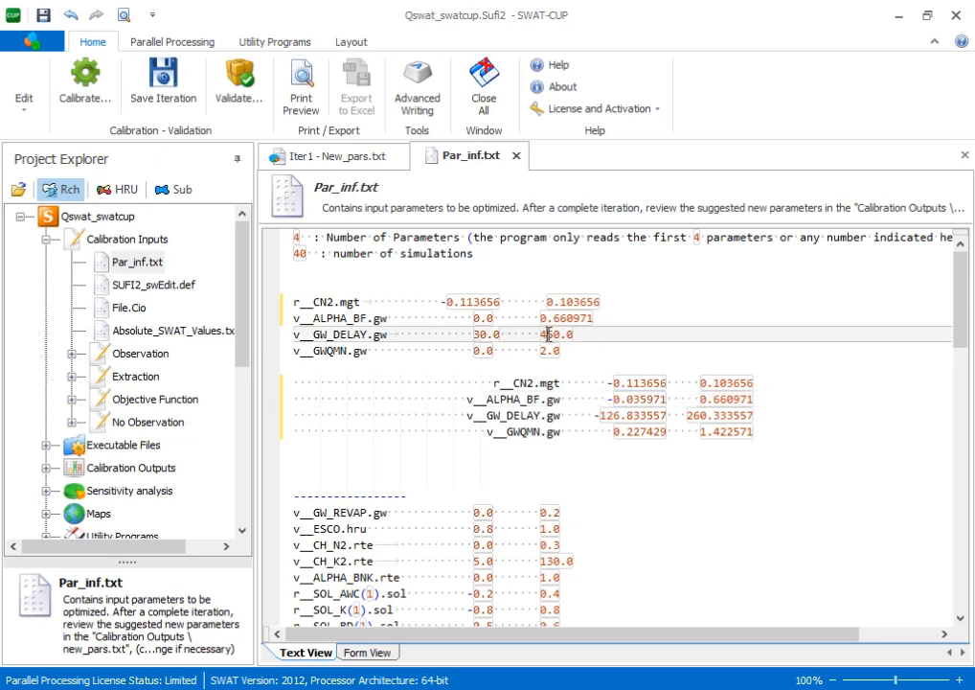
left_click(611, 419)
left_click(481, 320)
left_click(633, 414)
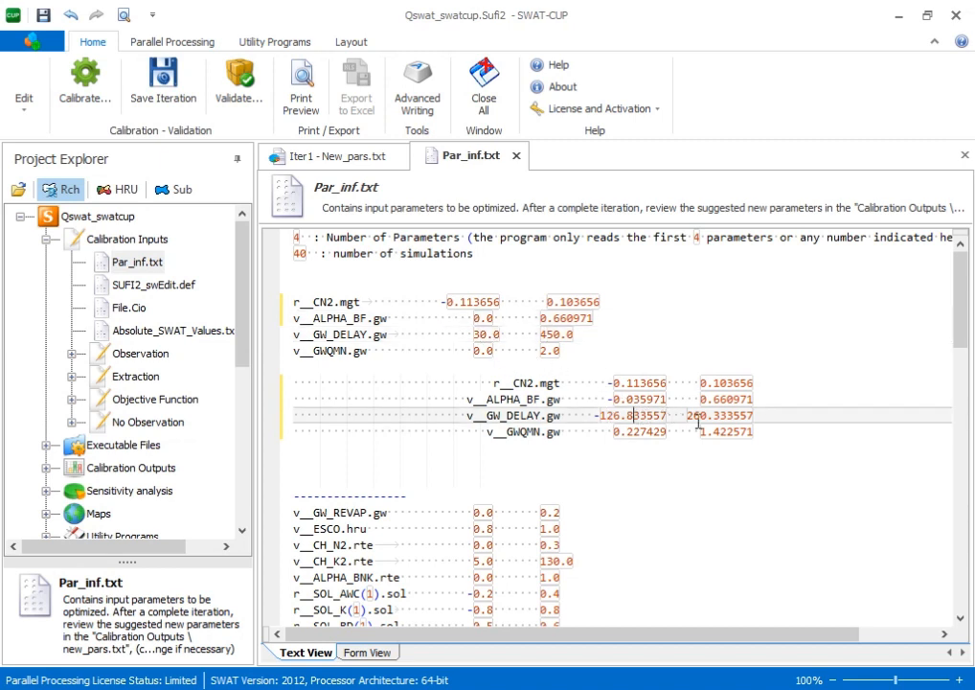
Replace the maximum of v__GW_DELAY.gw in the original parameter rows with the suggested 260.333557 copied from the pasted row.
left_click_drag(757, 417, 697, 418)
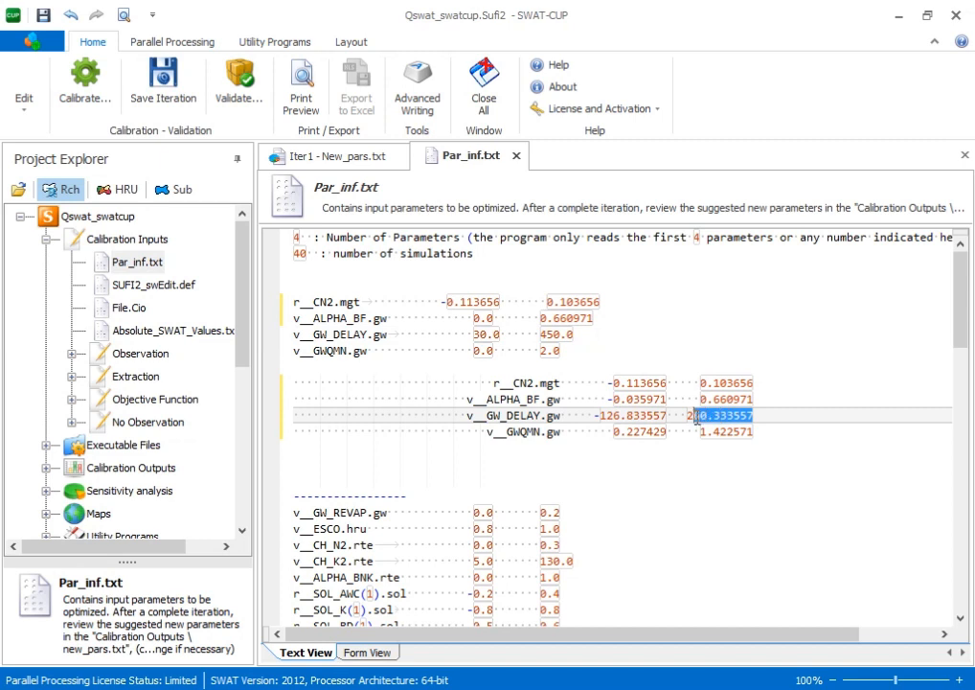
right_click(692, 419)
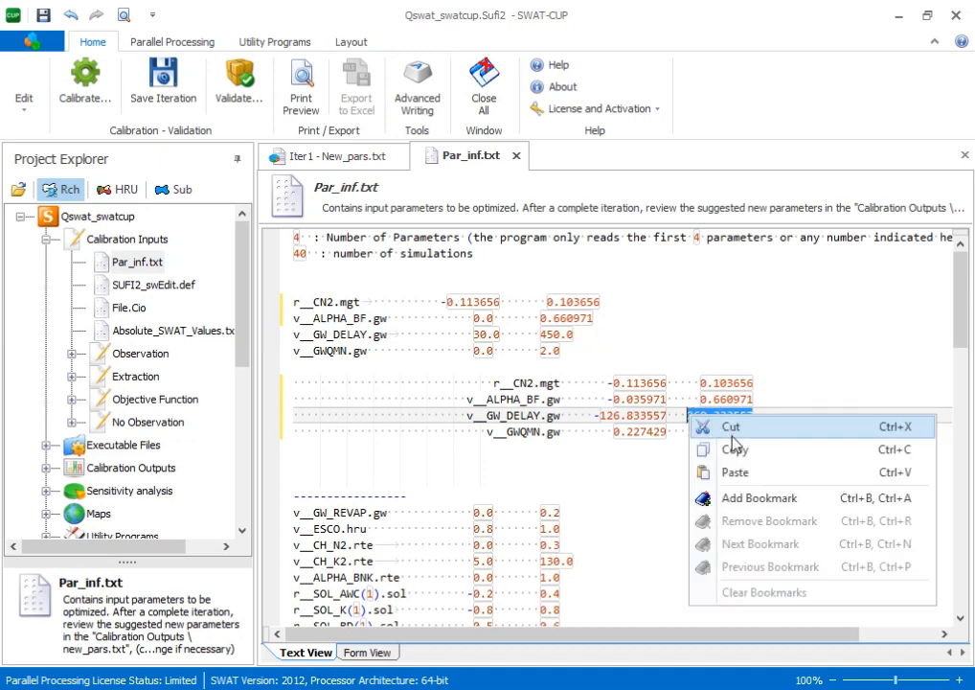
left_click(731, 447)
left_click_drag(572, 335, 541, 335)
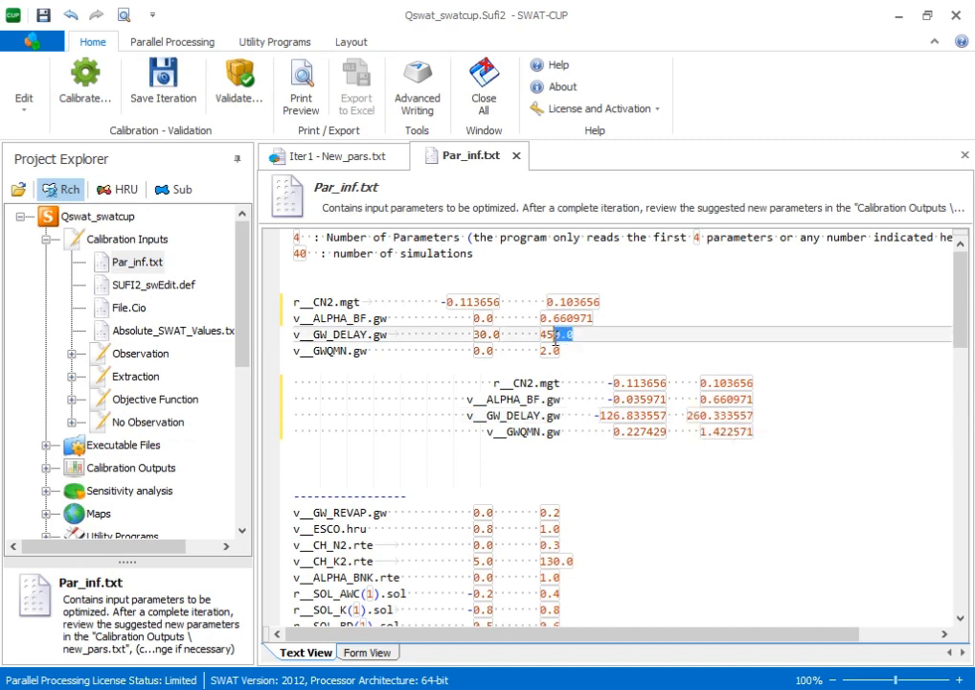
right_click(546, 340)
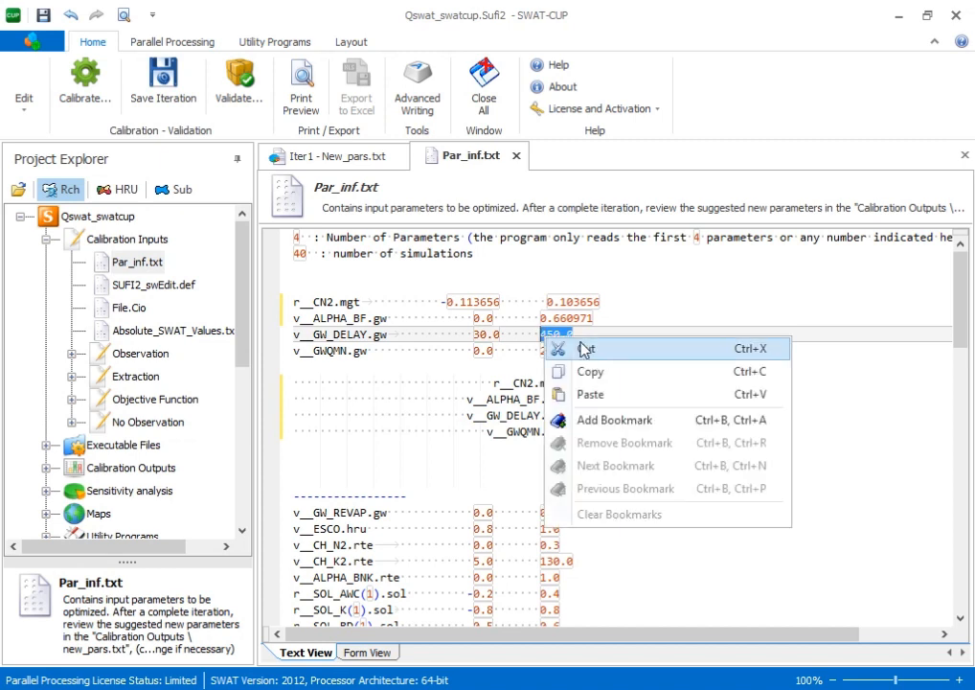
left_click(563, 394)
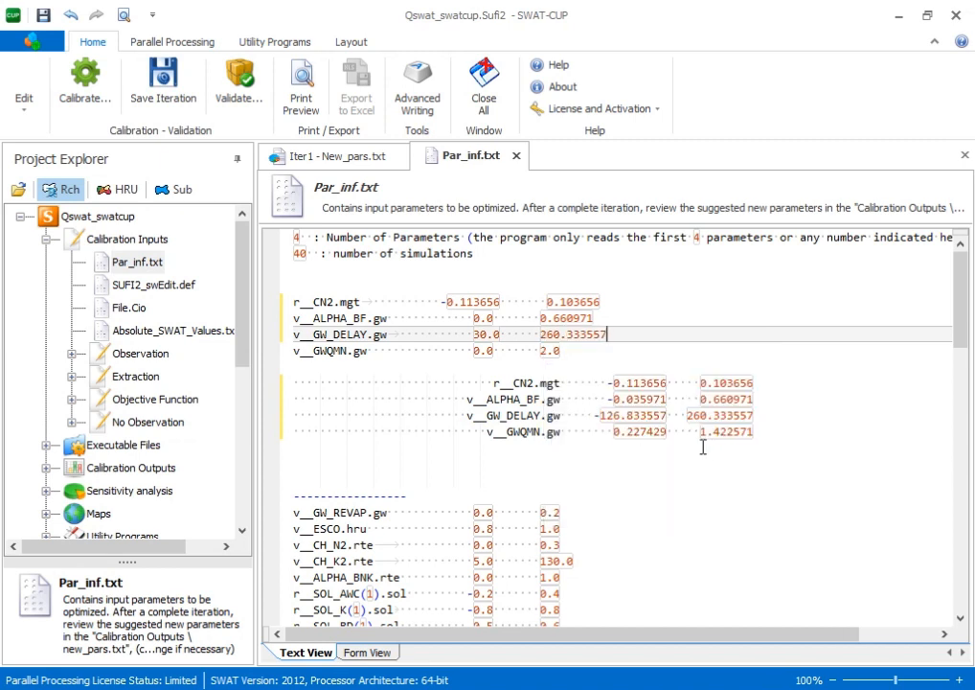
Replace the minimum of v__GWQMN.gw in the original parameter rows with the suggested 0.227429 copied from the pasted row.
left_click(620, 432)
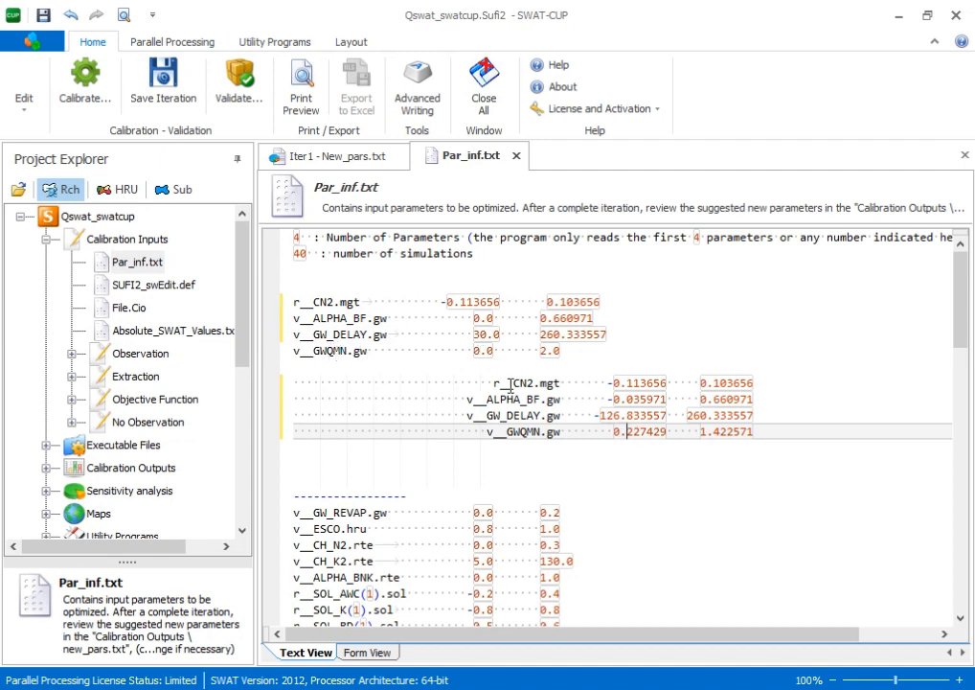
left_click(489, 351)
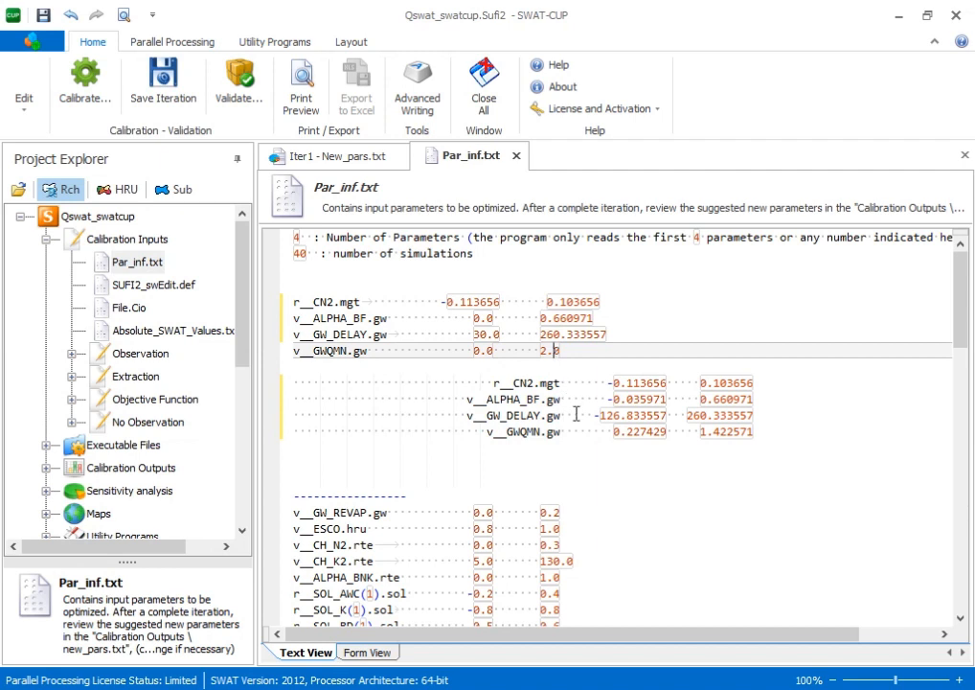
left_click(636, 431)
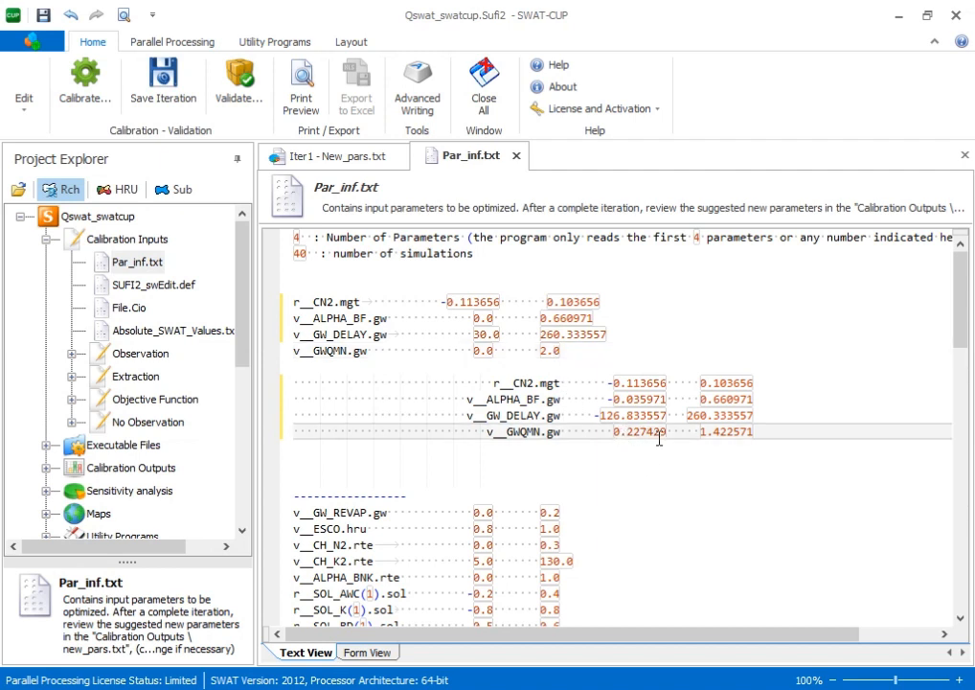
left_click_drag(666, 433, 624, 436)
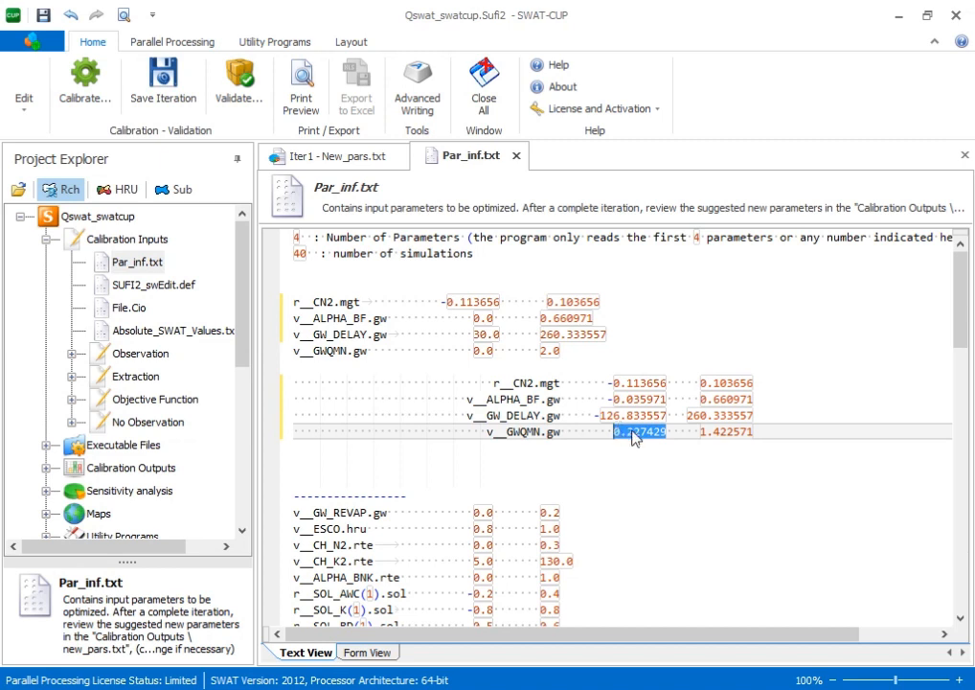
right_click(618, 433)
left_click(675, 462)
left_click_drag(492, 351, 482, 351)
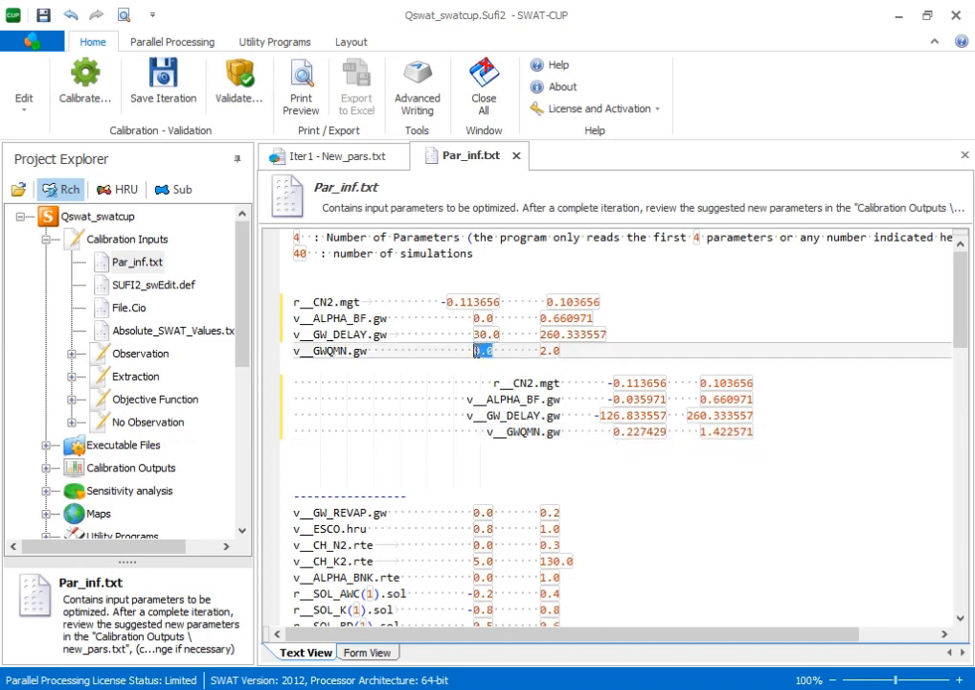
right_click(478, 354)
left_click(499, 408)
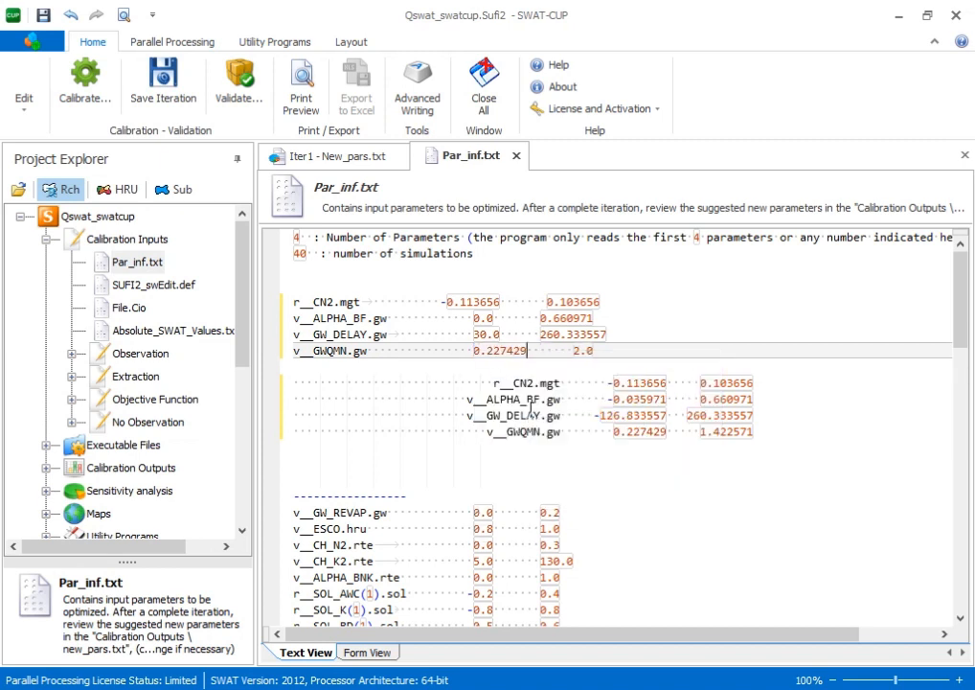
Replace the maximum of v__GWQMN.gw in the original parameter rows with the suggested 1.422571 copied from the pasted row.
left_click(721, 432)
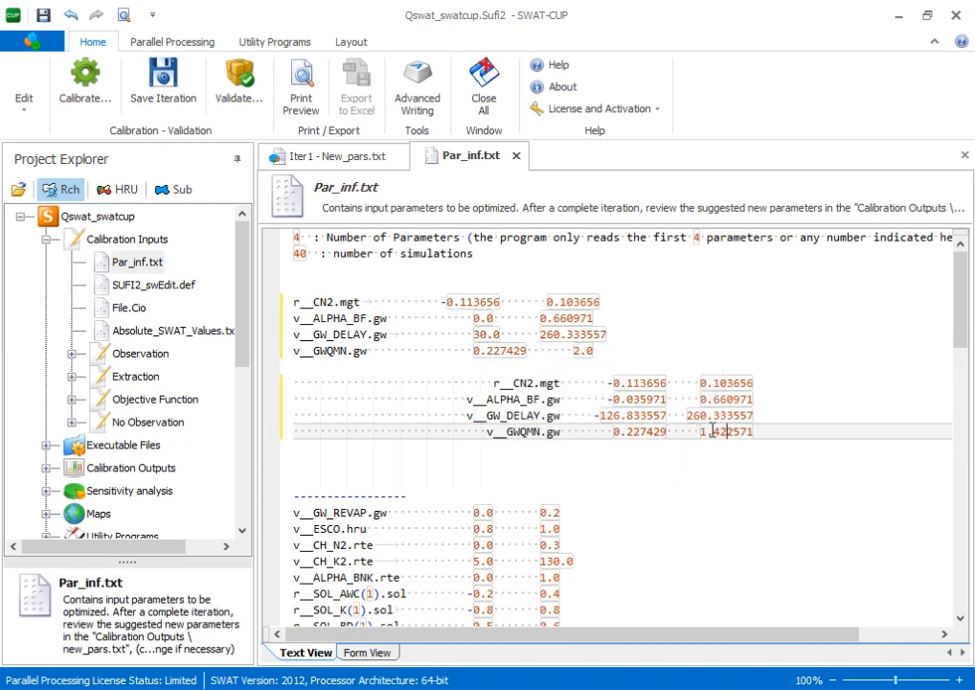
left_click(579, 350)
left_click(747, 432)
key("shift+Left")
key("shift+Left")
key("shift+Left")
key("shift+Left")
key("shift+Left")
key("shift+Left")
key("shift+Left")
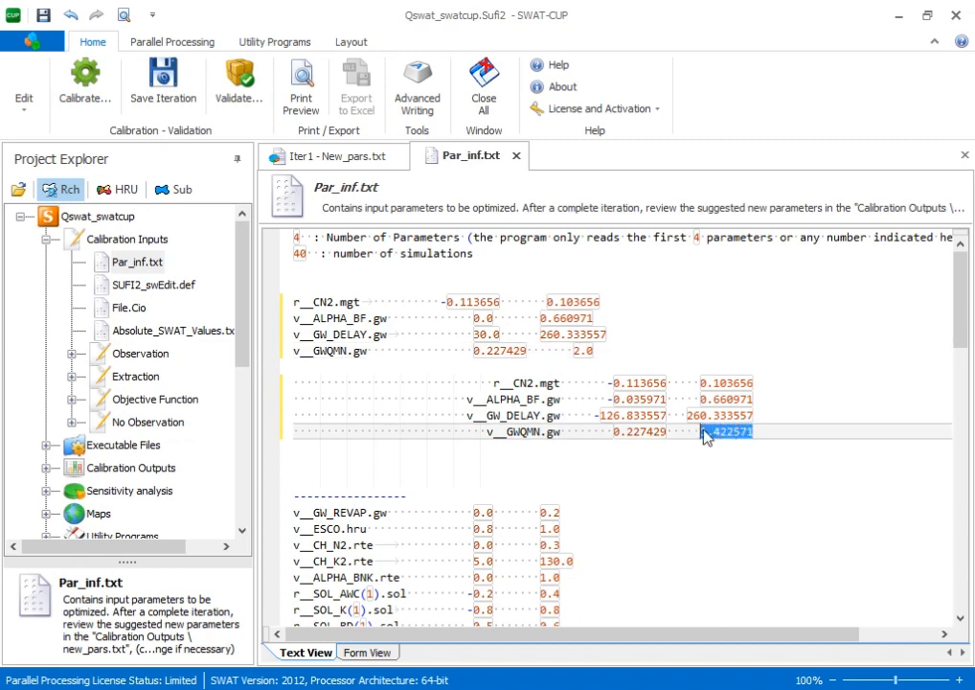
right_click(712, 432)
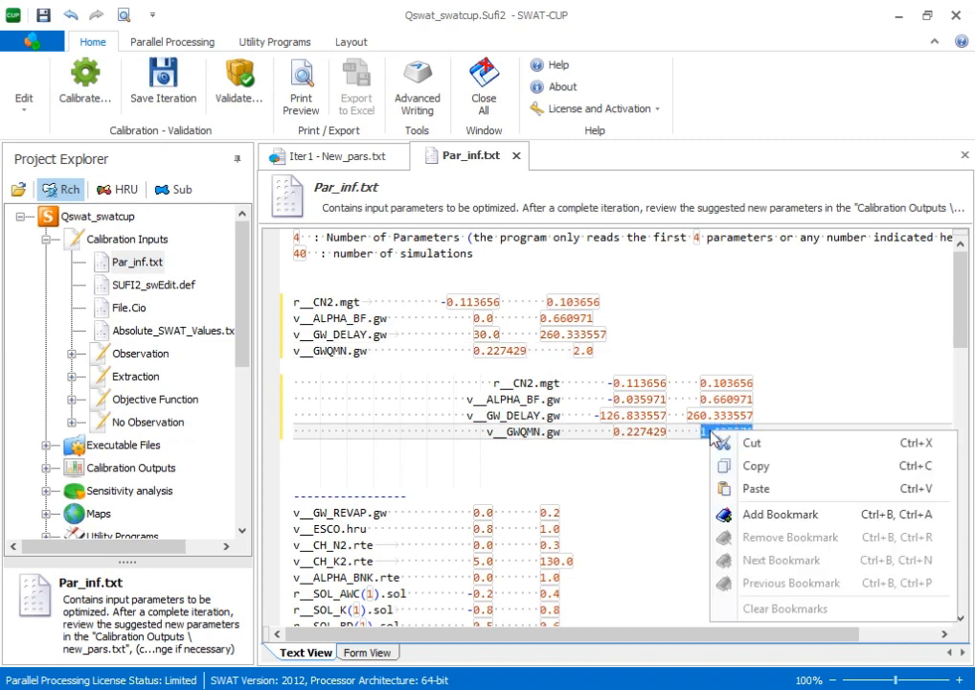
left_click(748, 466)
double_click(578, 352)
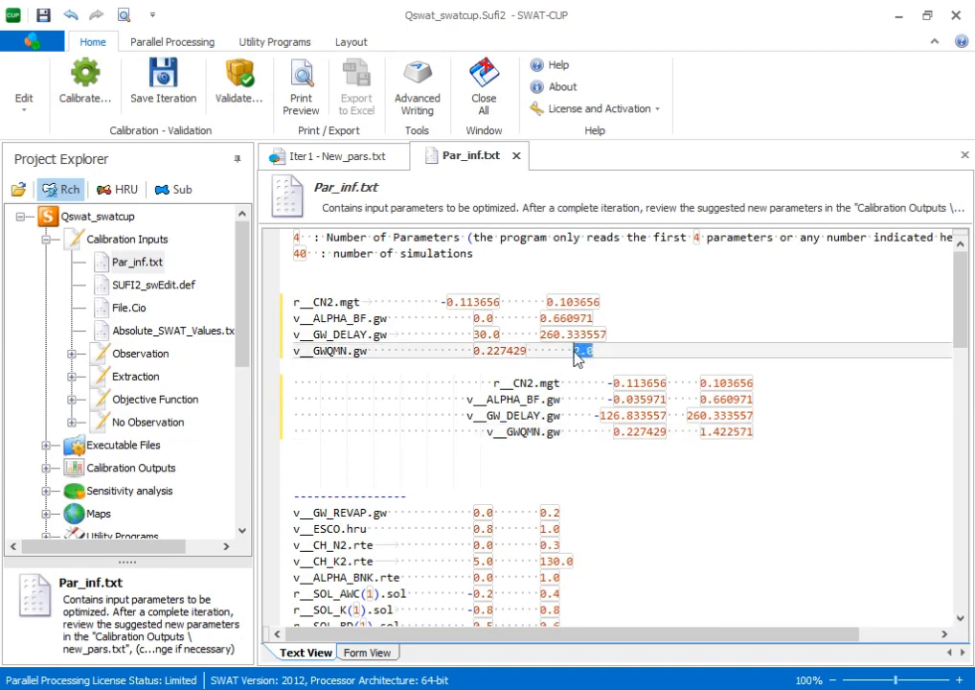
right_click(576, 353)
left_click(660, 411)
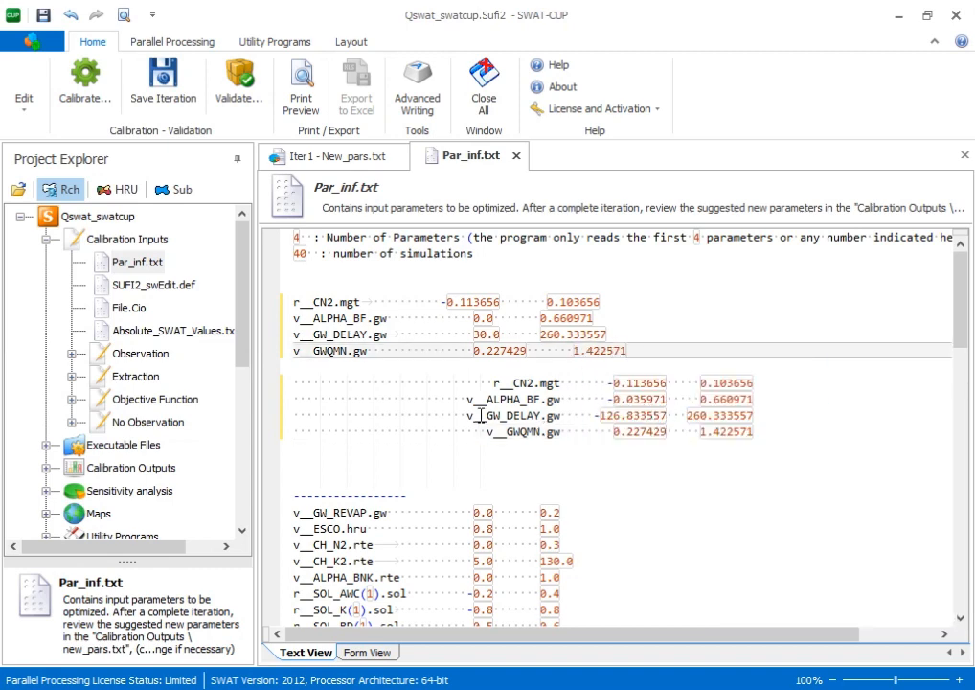
Delete the four pasted rows of suggested parameter ranges below the original rows in Par_inf.txt.
left_click(494, 384)
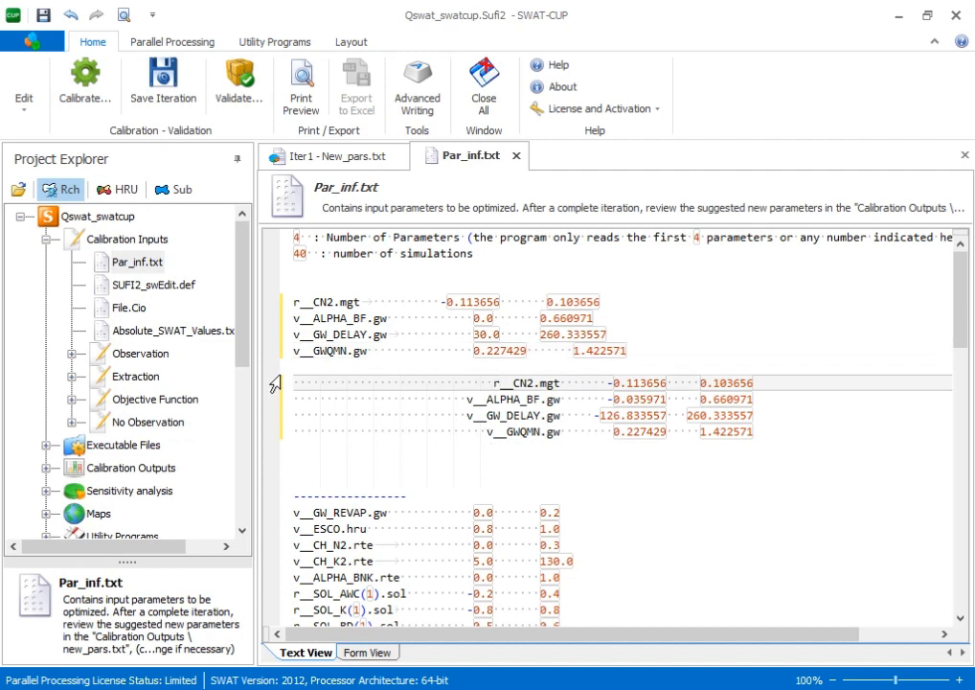
left_click_drag(275, 384, 339, 453)
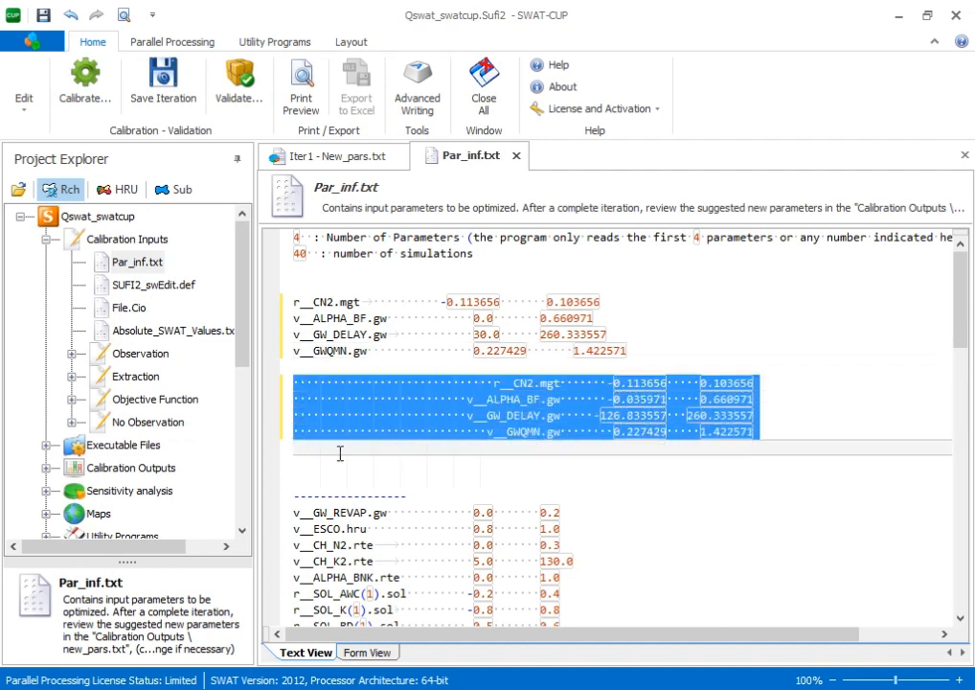
key("Delete")
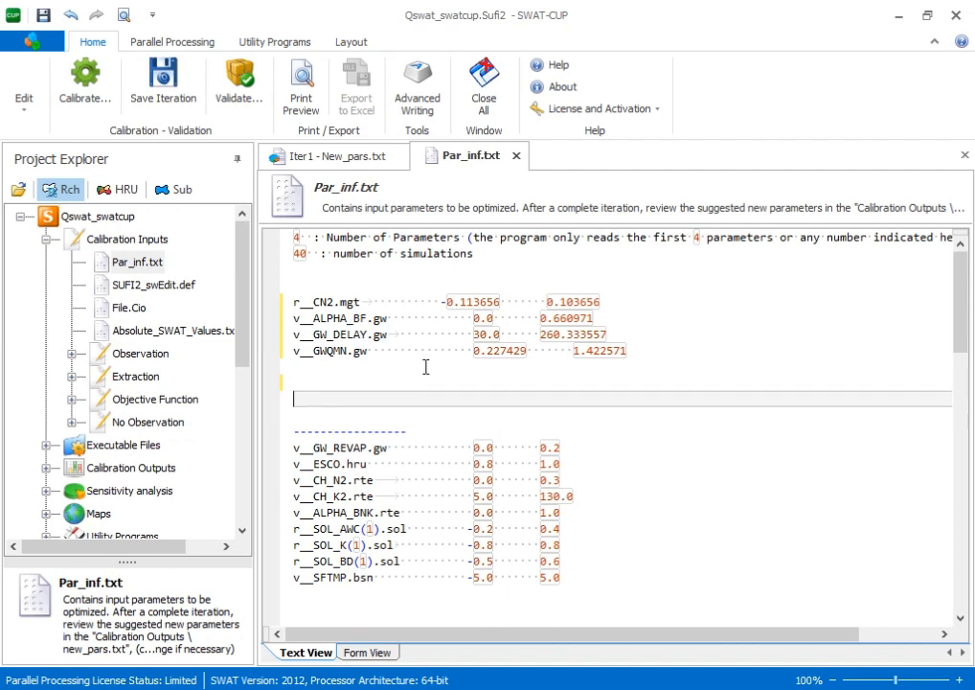
left_click(375, 254)
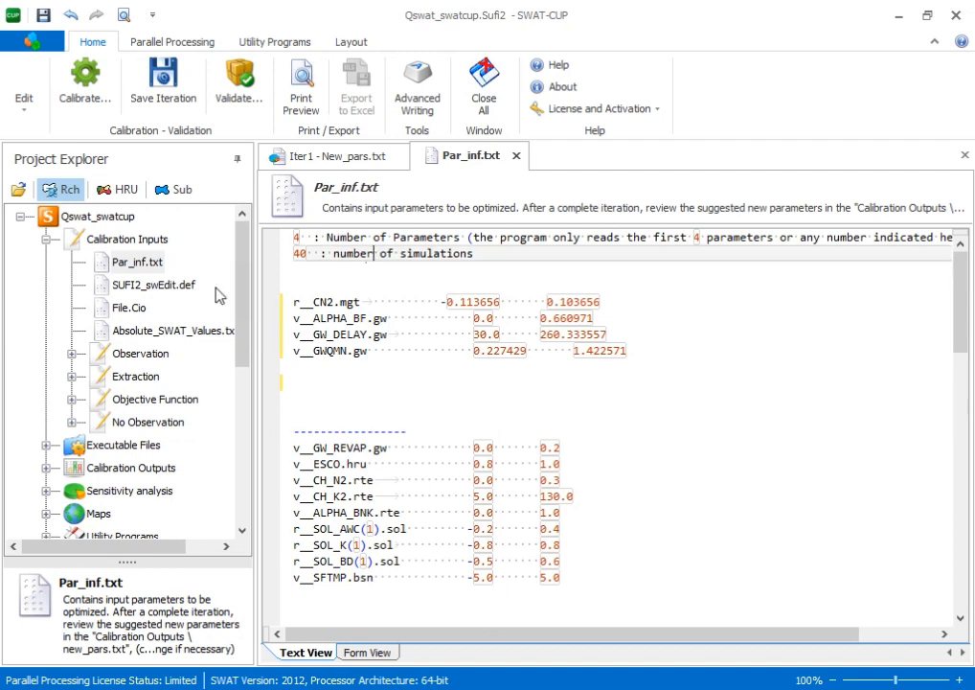
left_click(115, 284)
left_click(130, 310)
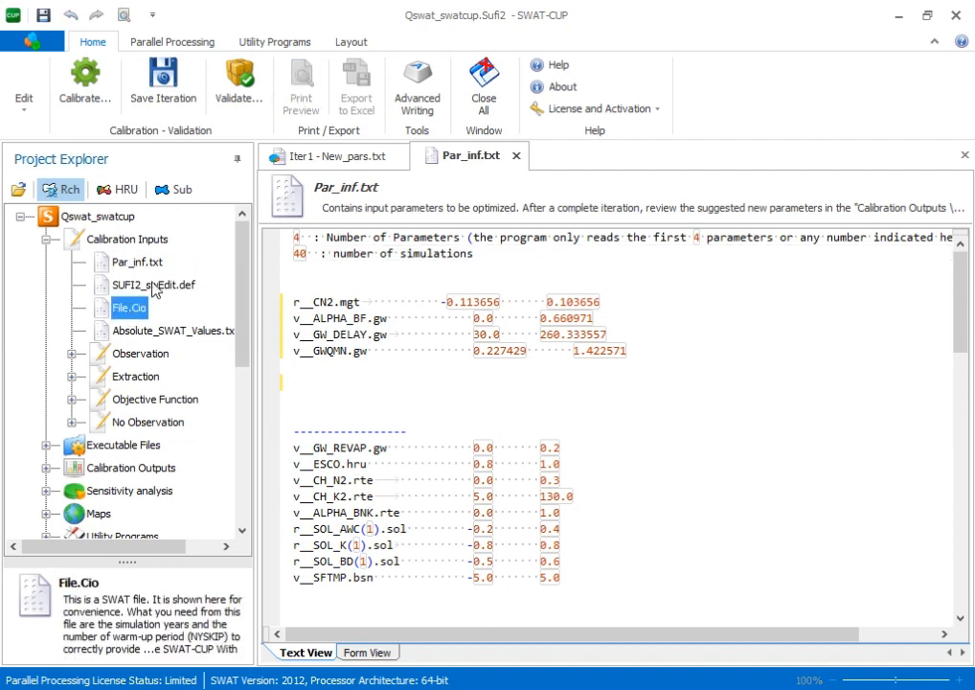
left_click(124, 285)
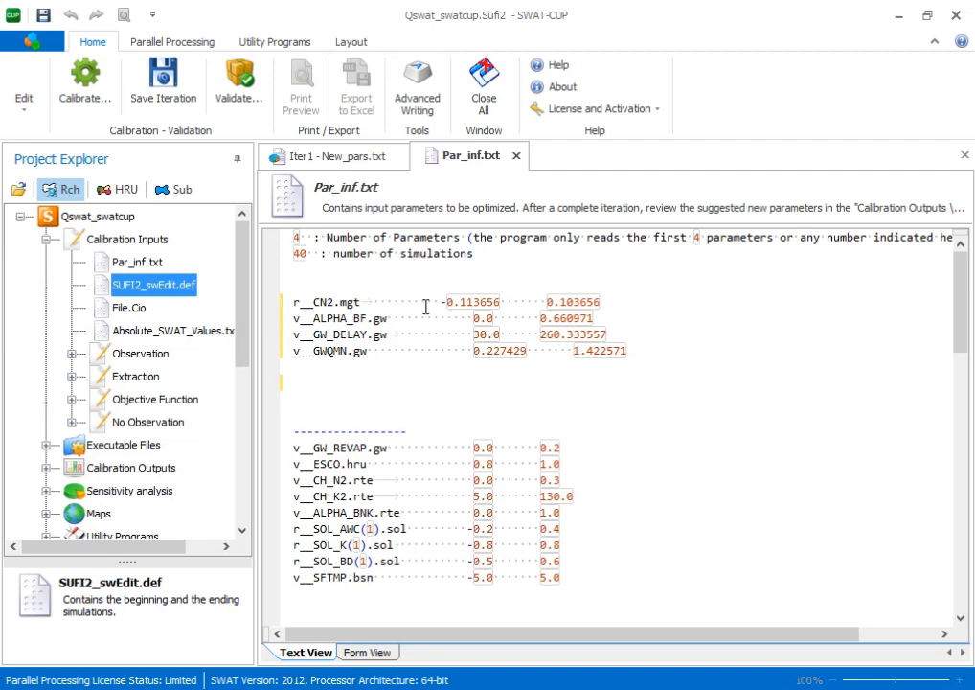
left_click(399, 399)
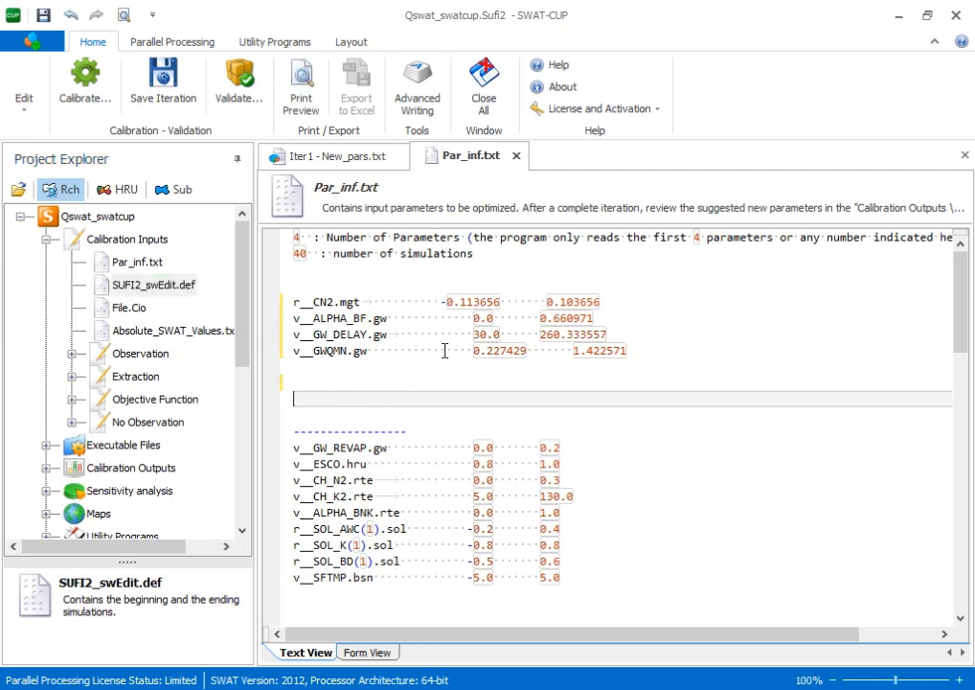
Close Par_inf.txt with its changes saved, close Iter1's New_pars.txt, and collapse the project's Calibration Inputs.
left_click(517, 157)
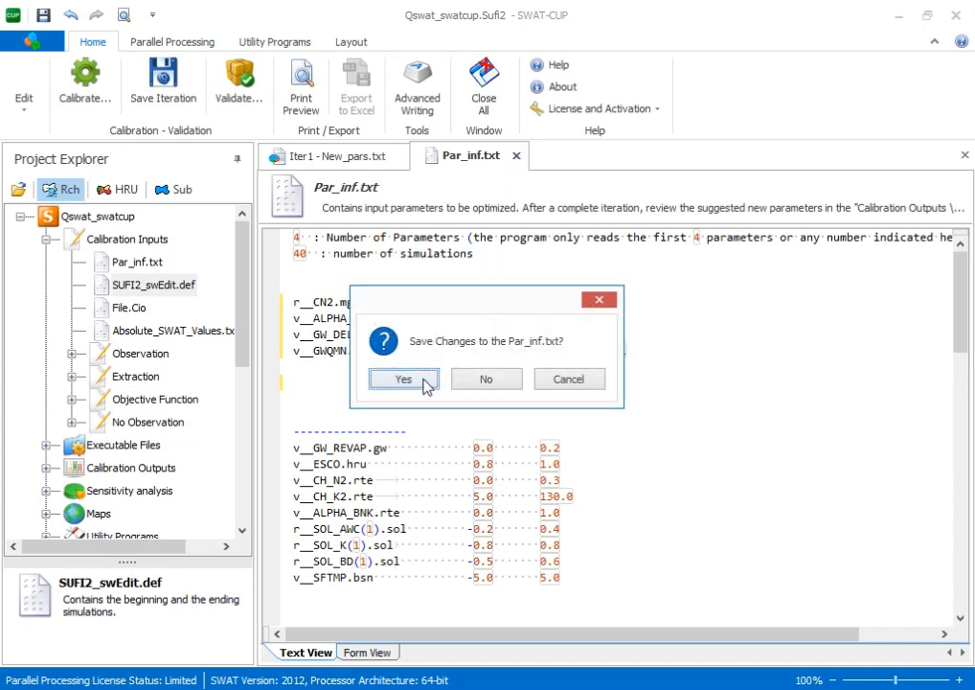
left_click(423, 380)
left_click(417, 156)
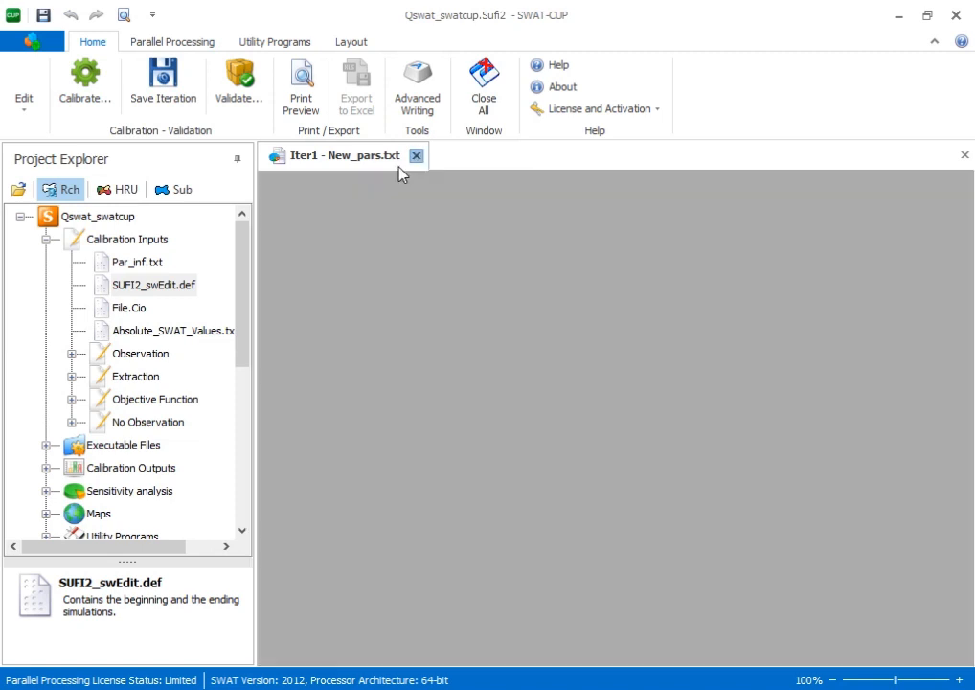
left_click(45, 239)
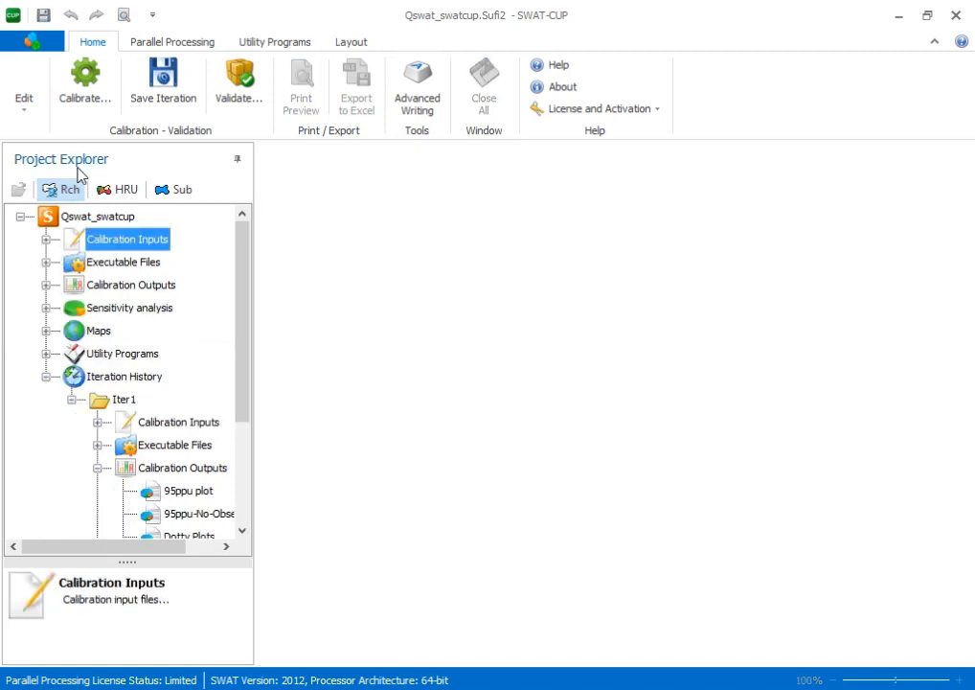
Execute all calibration batch files for the project and close the SUFI2_pre.bat window once it has finished.
left_click(96, 76)
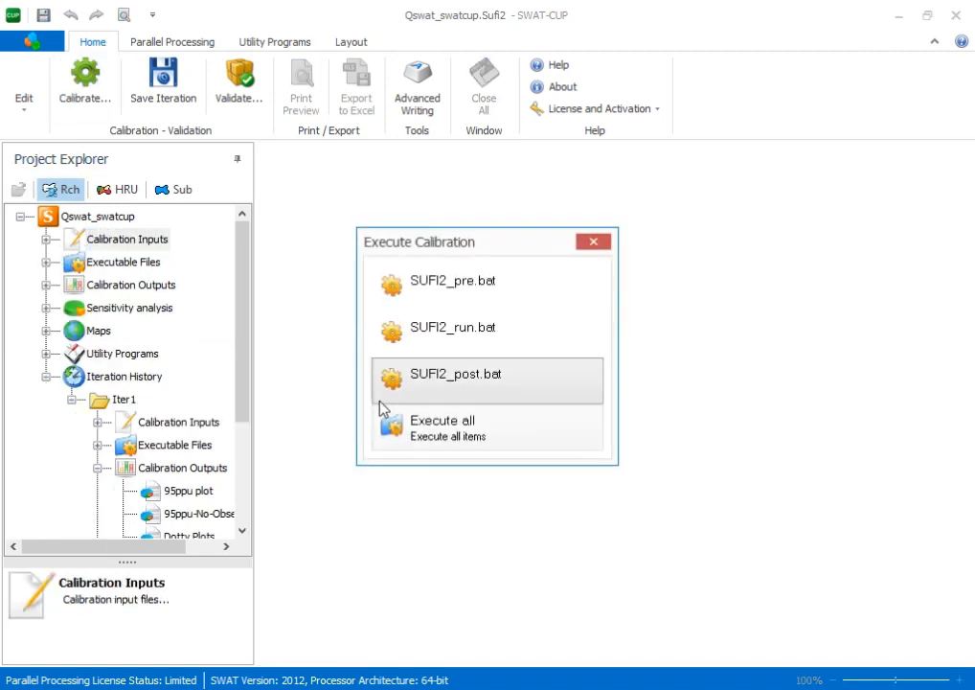
left_click(463, 426)
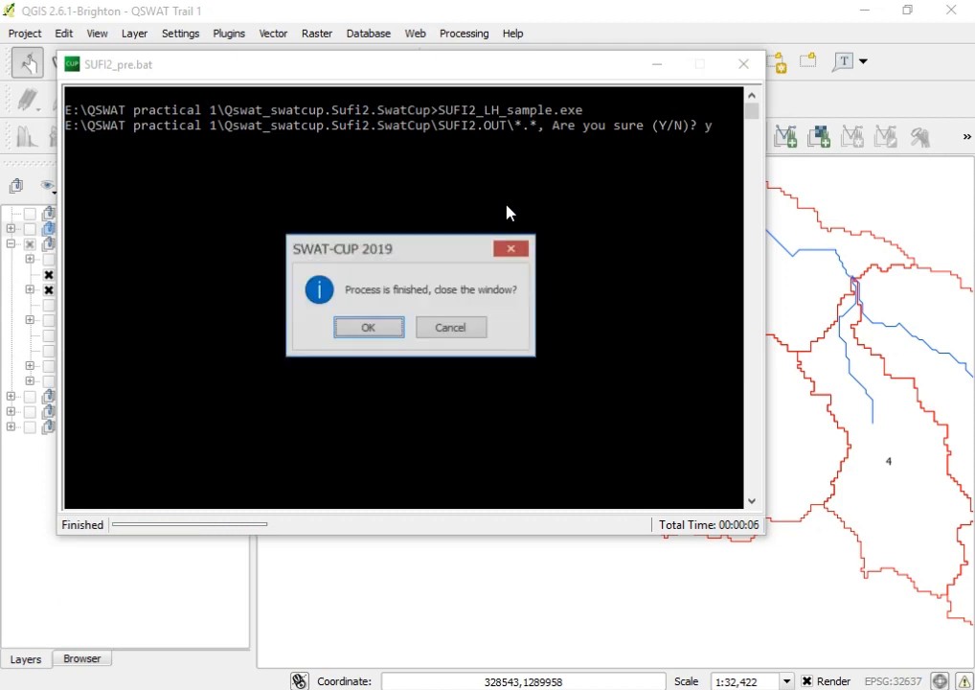
left_click(360, 328)
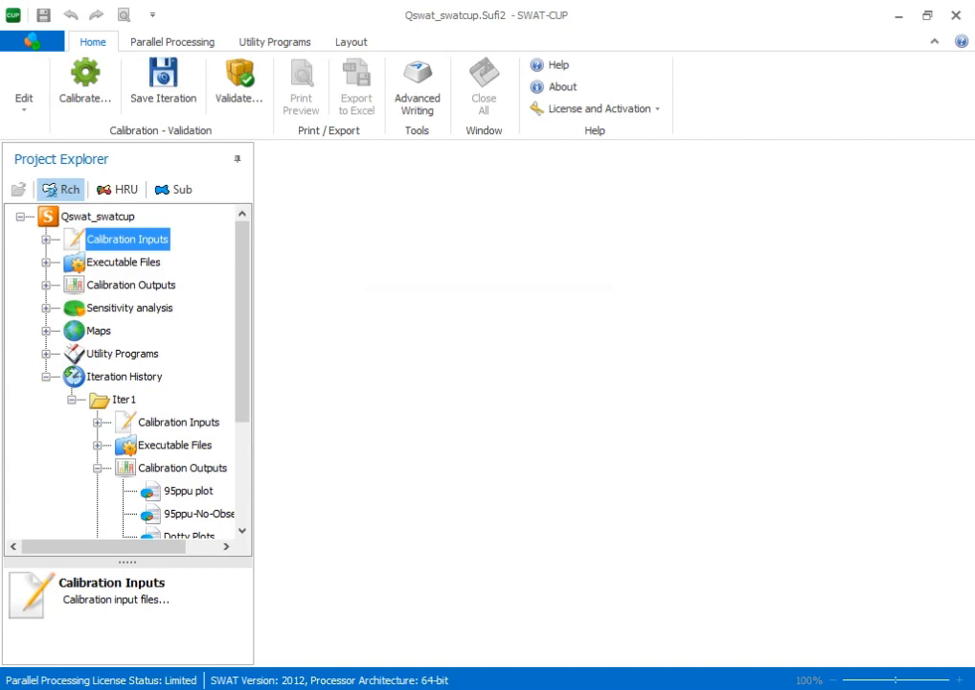
left_click(392, 594)
left_click(302, 239)
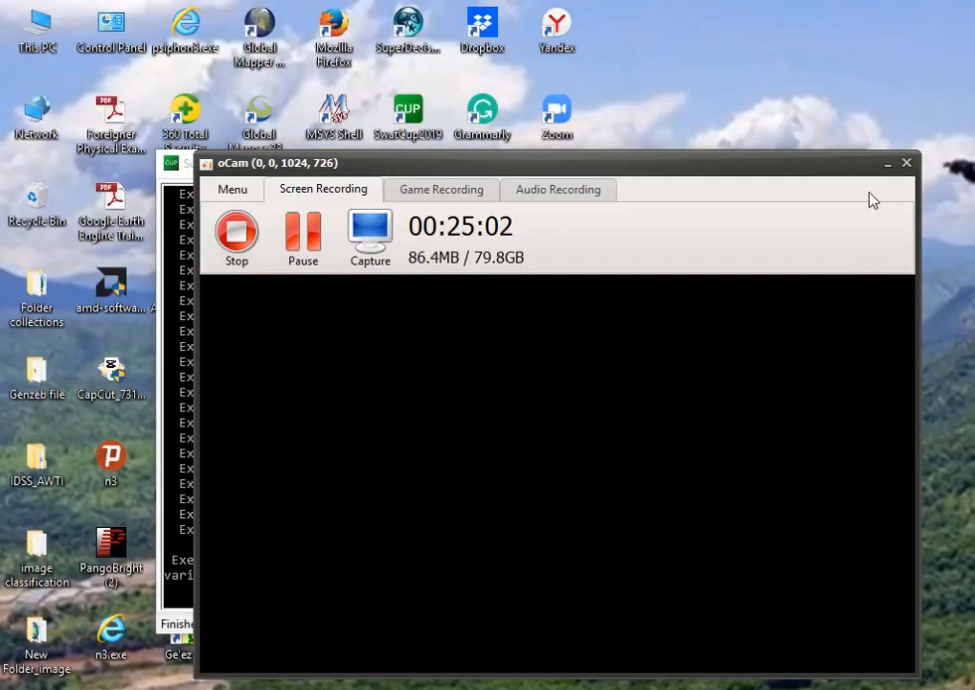
left_click(887, 164)
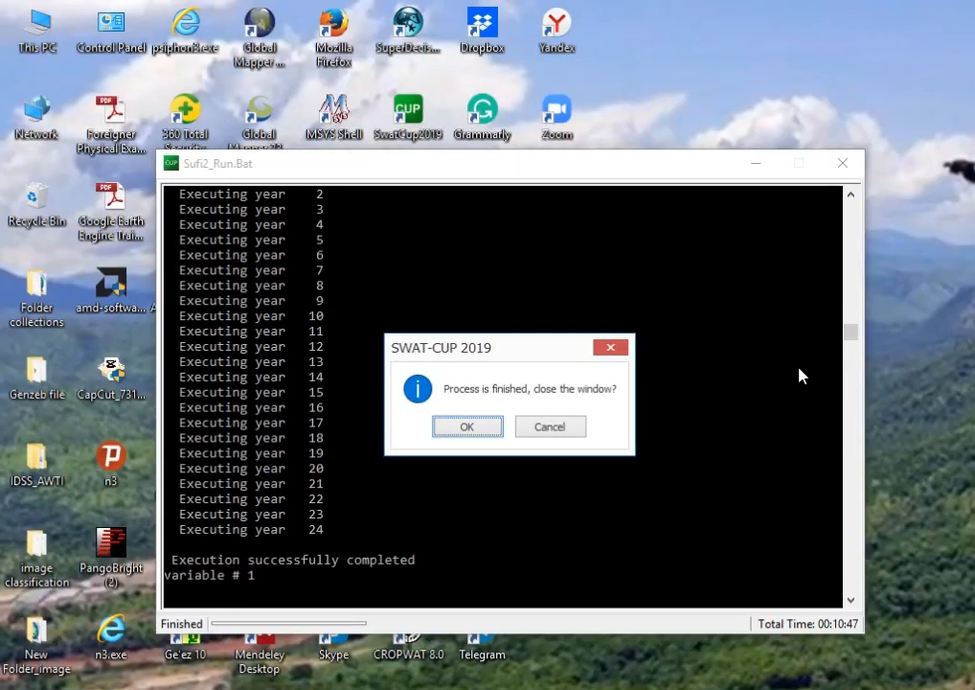
Close the finished Sufi2_Run.Bat window, execute SUFI2_post.bat, and save the calibration results as a new iteration named Iter2.
left_click(487, 428)
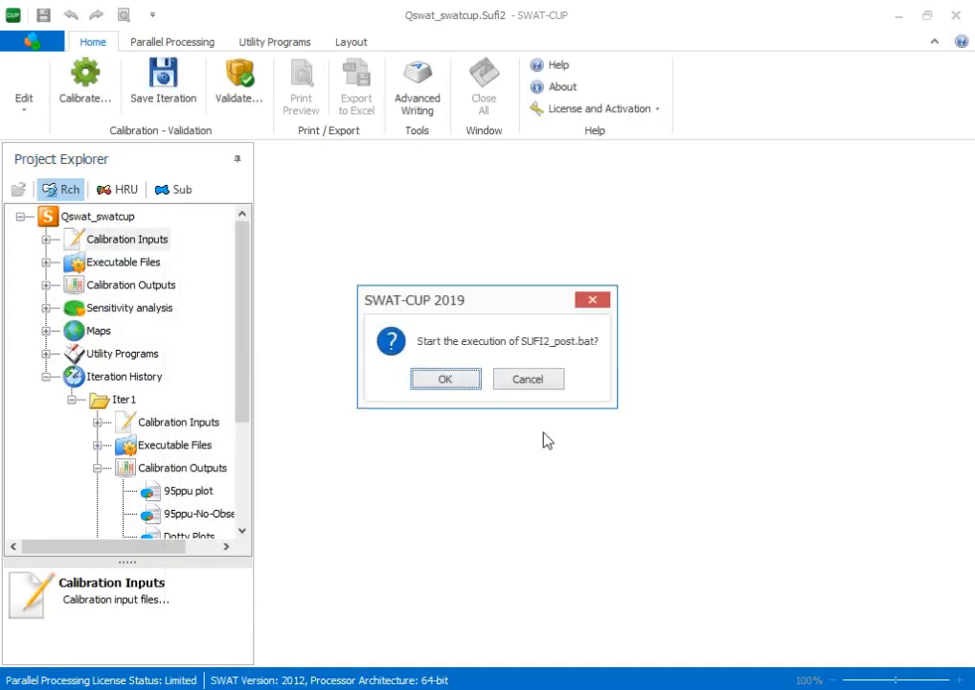
left_click(472, 384)
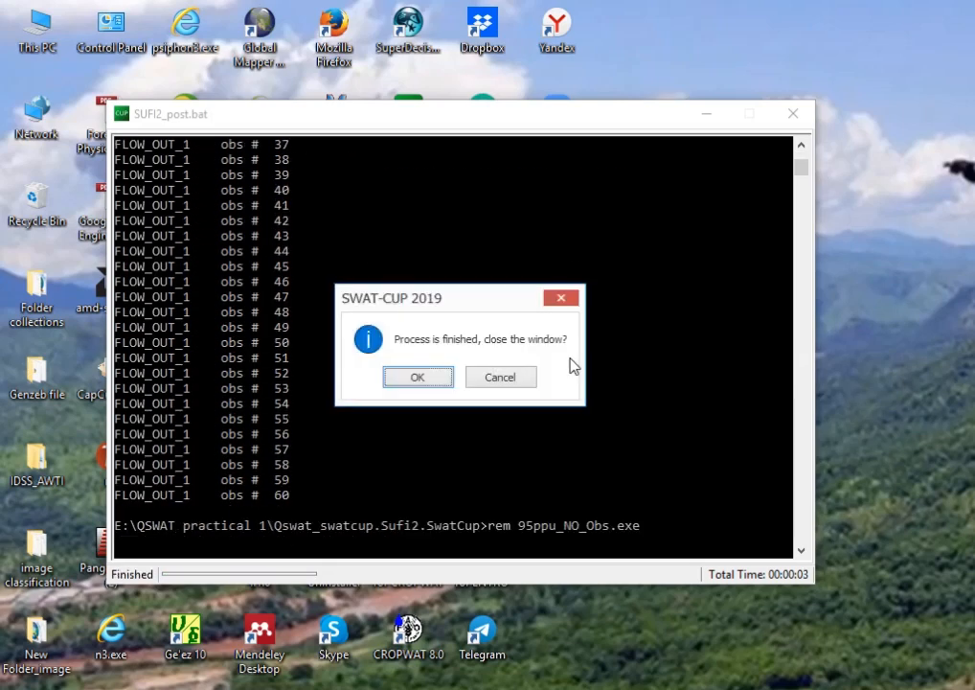
left_click(420, 376)
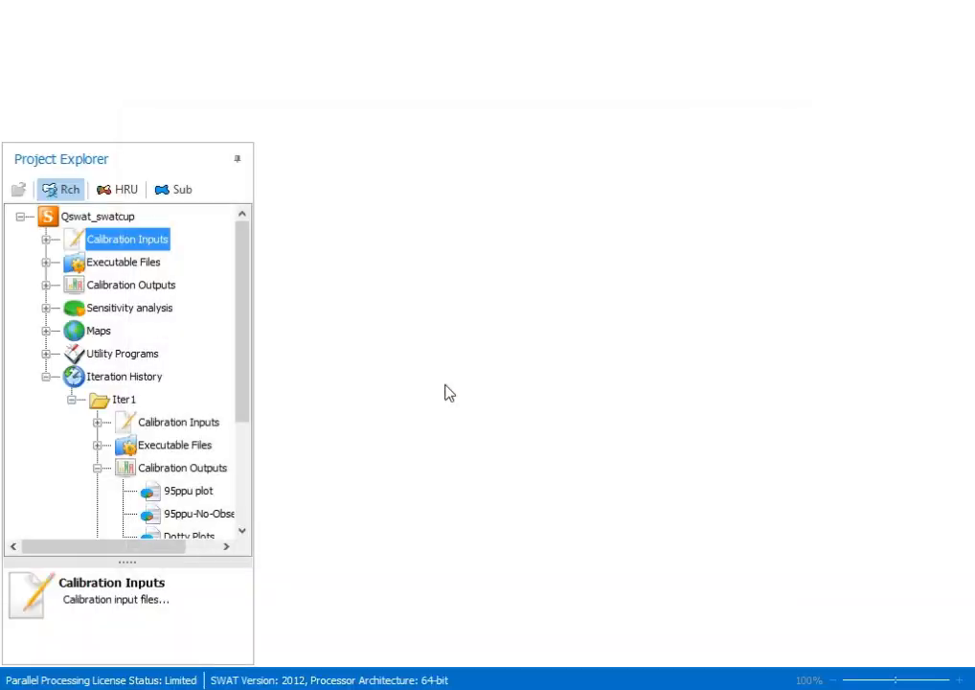
left_click(479, 379)
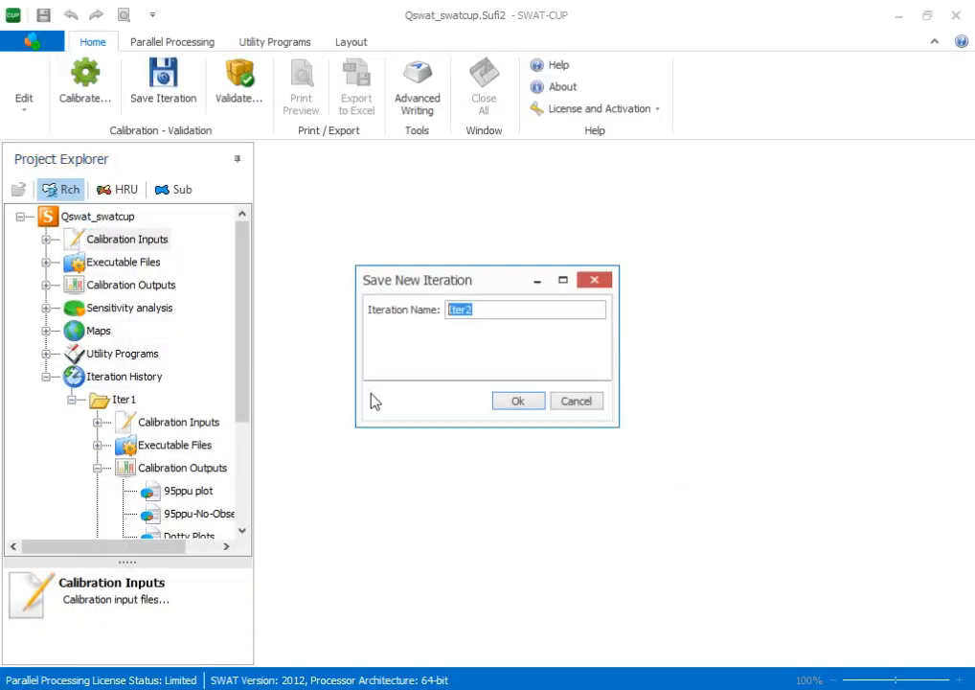
left_click(514, 403)
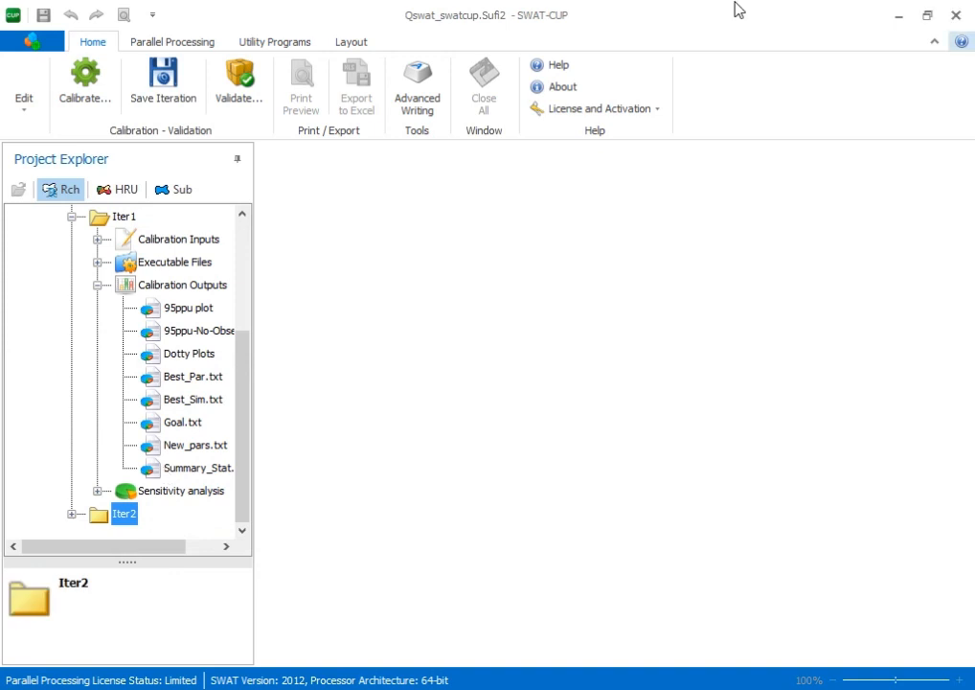
Open Summary_Stat.txt from Iter1's Calibration Outputs and collapse that output group.
left_click(97, 285)
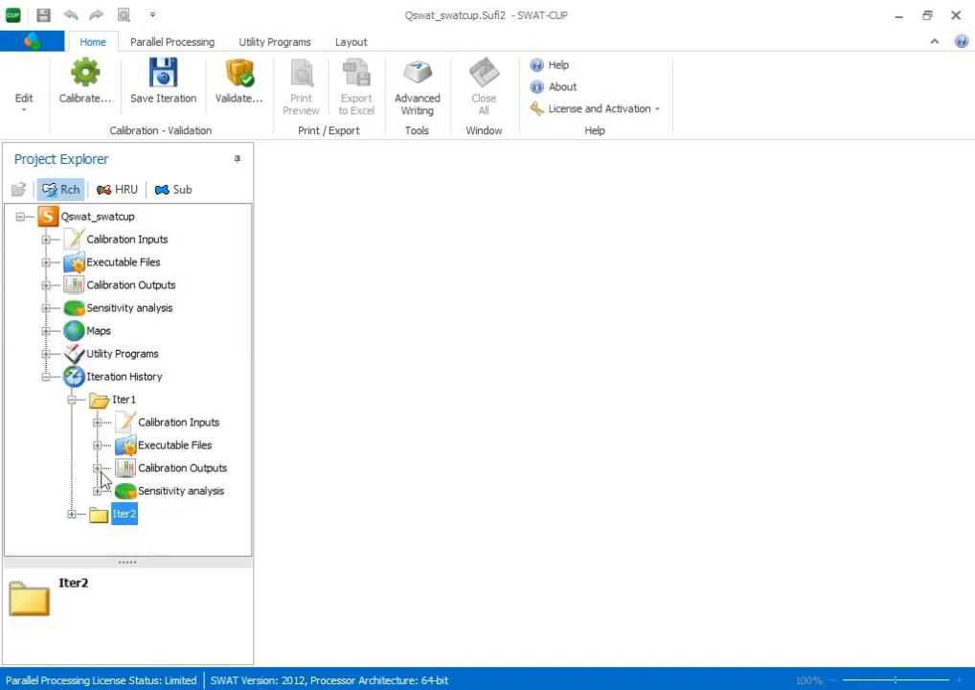
left_click(97, 467)
left_click(201, 516)
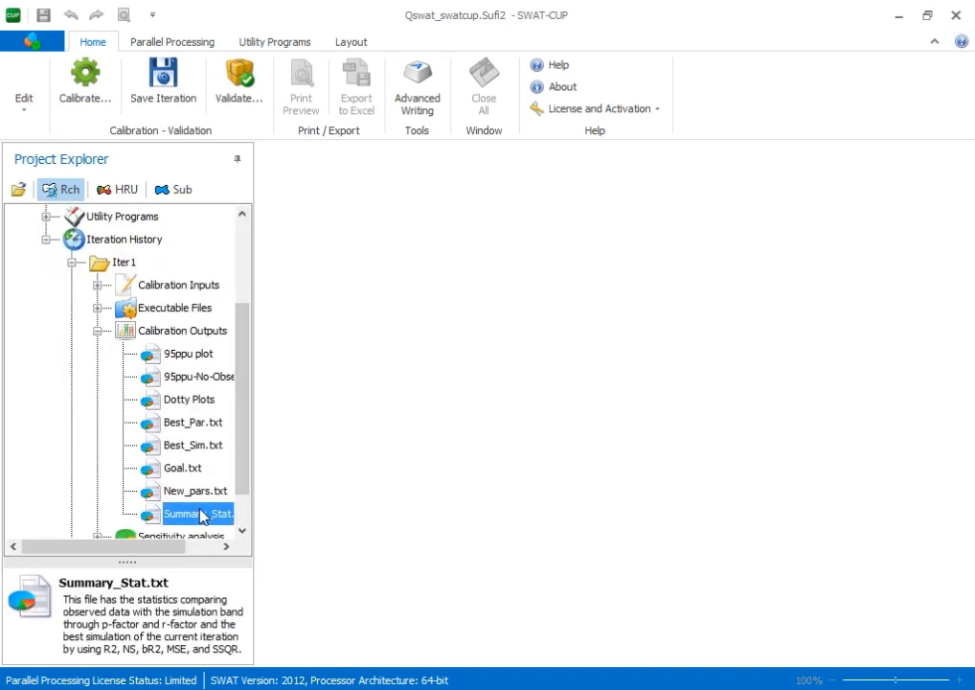
double_click(201, 516)
left_click(97, 331)
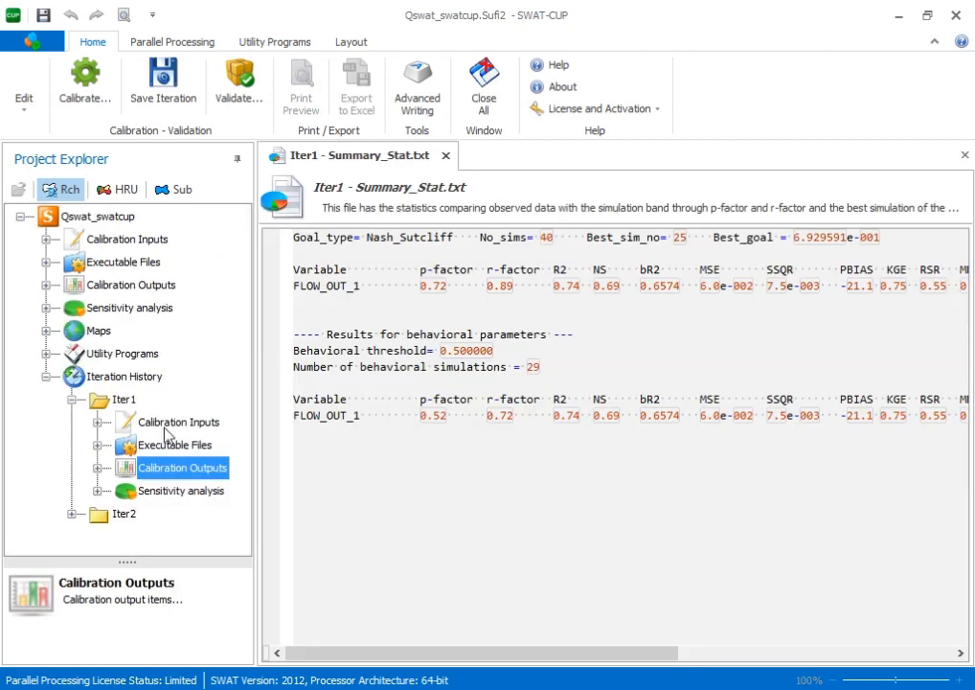
Open Summary_Stat.txt from Iter2's Calibration Outputs.
left_click(72, 513)
left_click(97, 513)
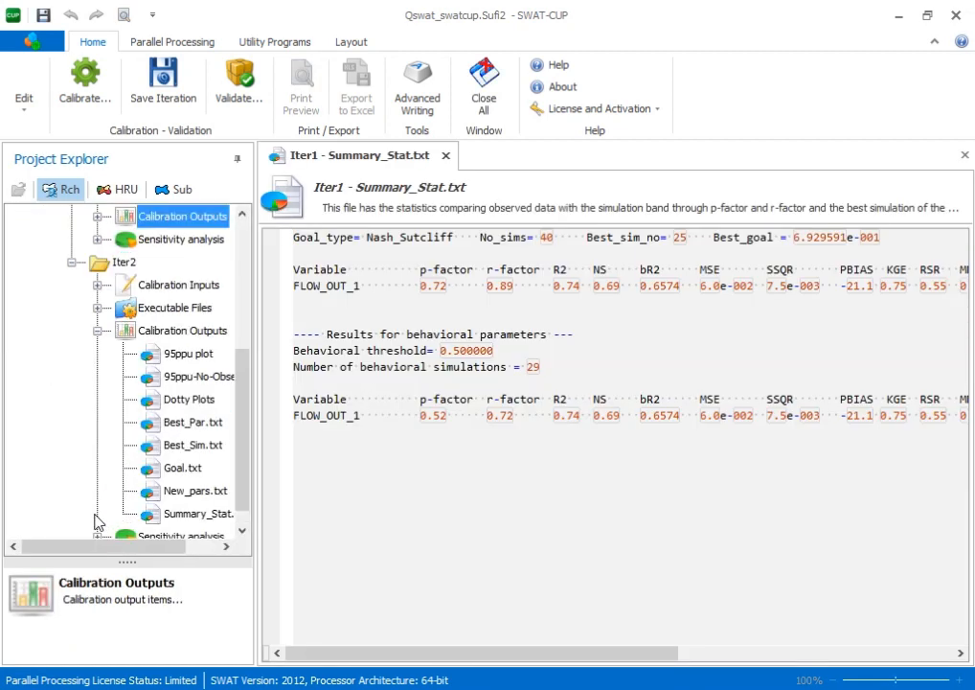
left_click(163, 490)
double_click(162, 490)
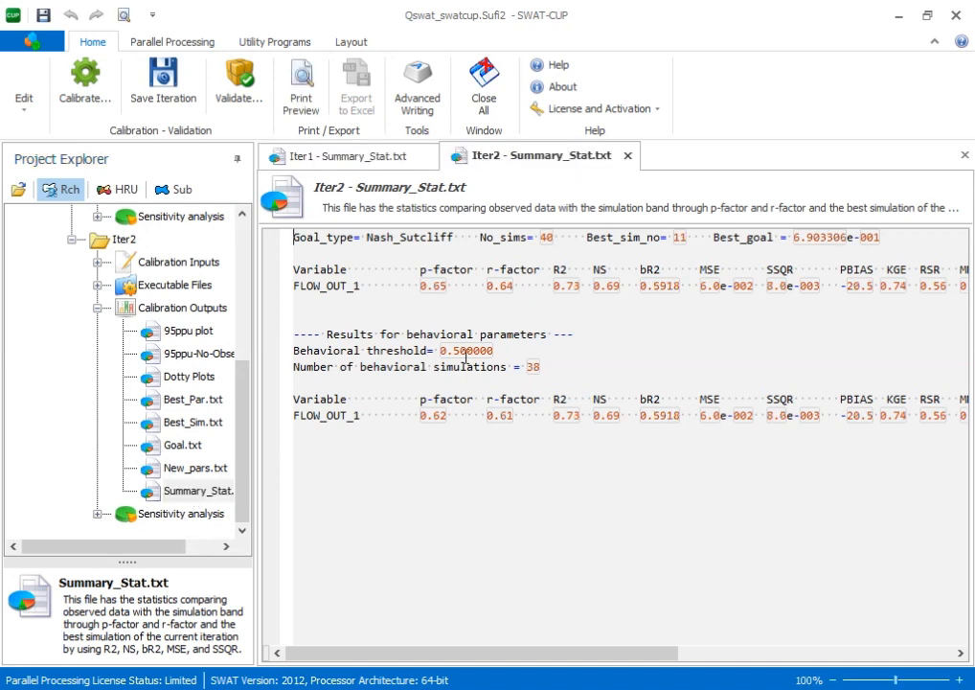
Compare the p-factor, r-factor, R2, NS and PBIAS statistics of FLOW_OUT_1 between the Iter1 and Iter2 summaries.
left_click(379, 156)
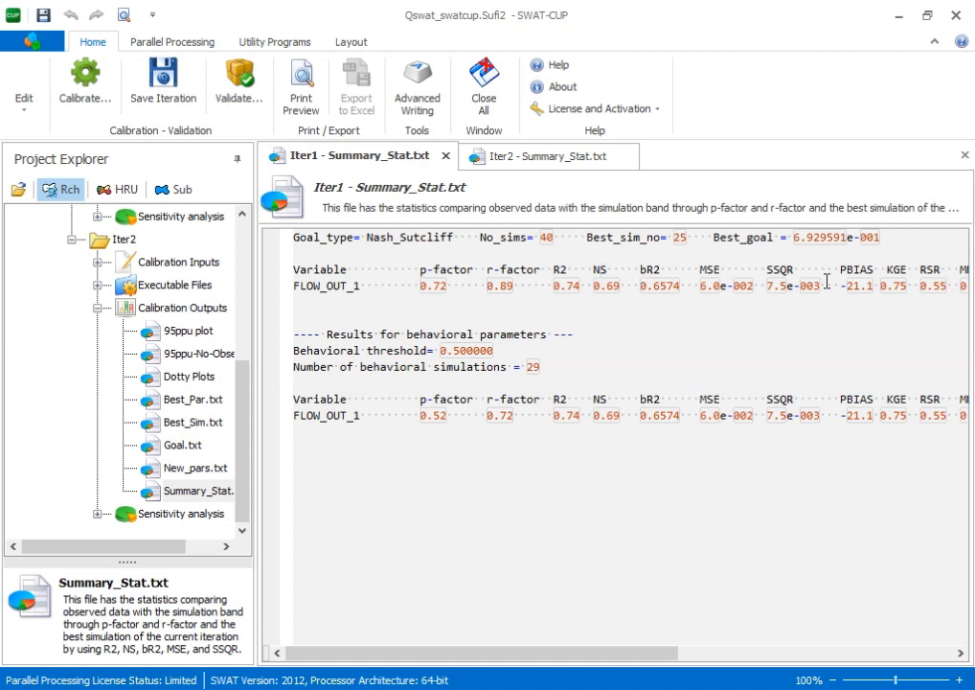
left_click(529, 155)
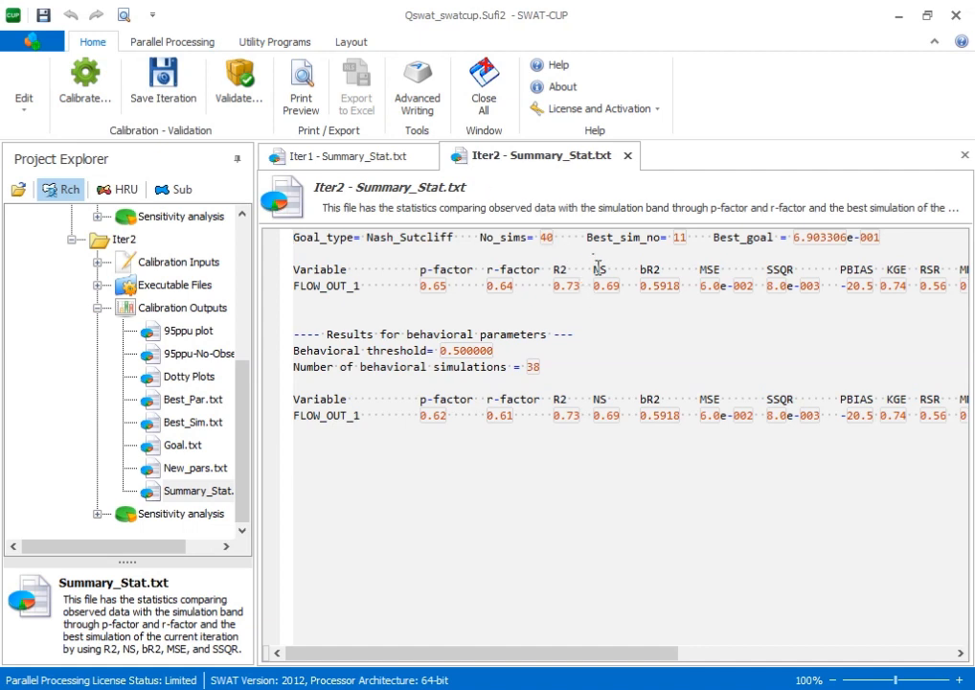
left_click(562, 270)
left_click(374, 155)
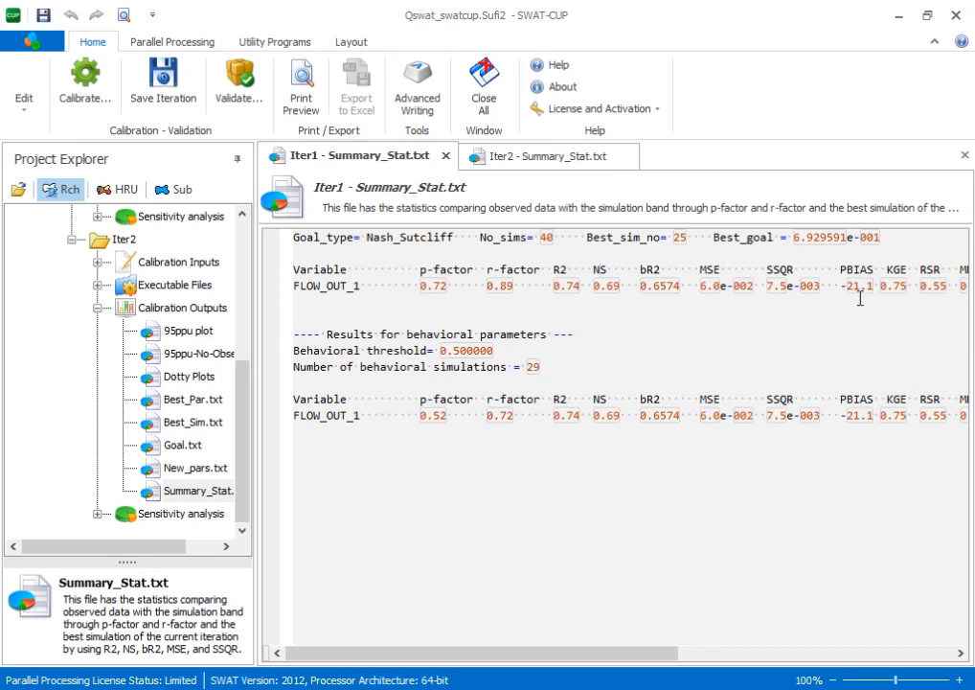
left_click(548, 159)
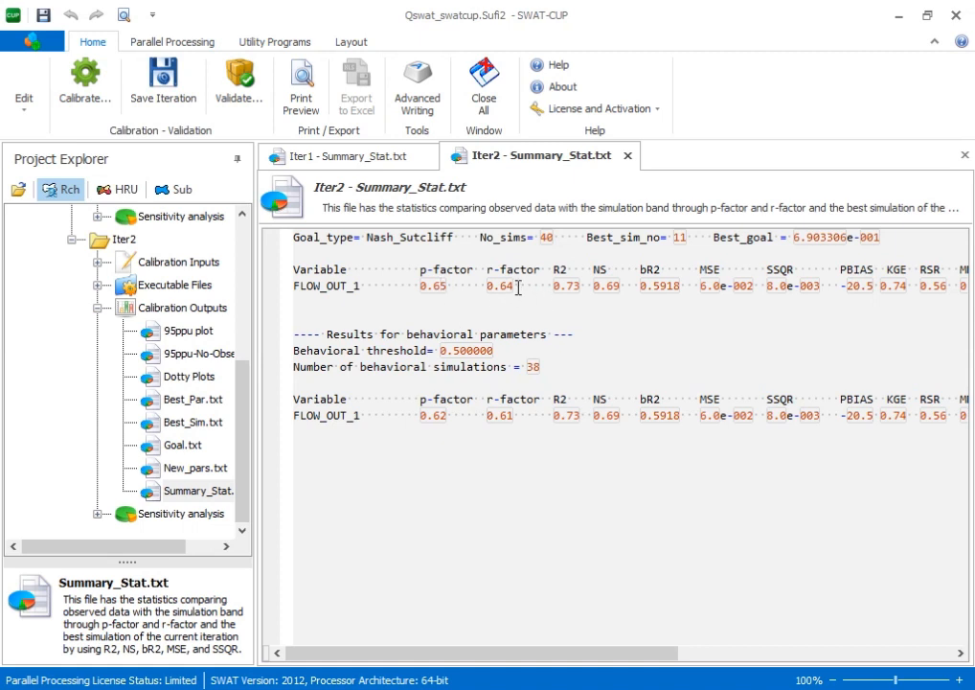
left_click(400, 156)
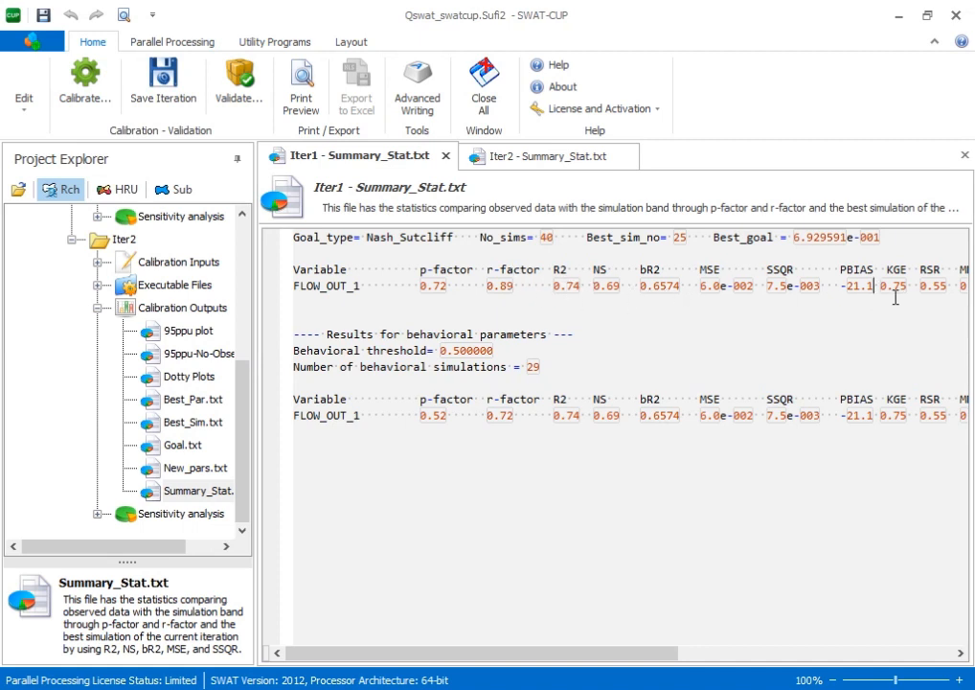
left_click_drag(625, 655, 575, 659)
Switch to File Explorer and open the Qswat_swatcup.Sufi2.SwatCup folder inside QSWAT practical 1 on drive E.
key("super+e")
left_click(104, 374)
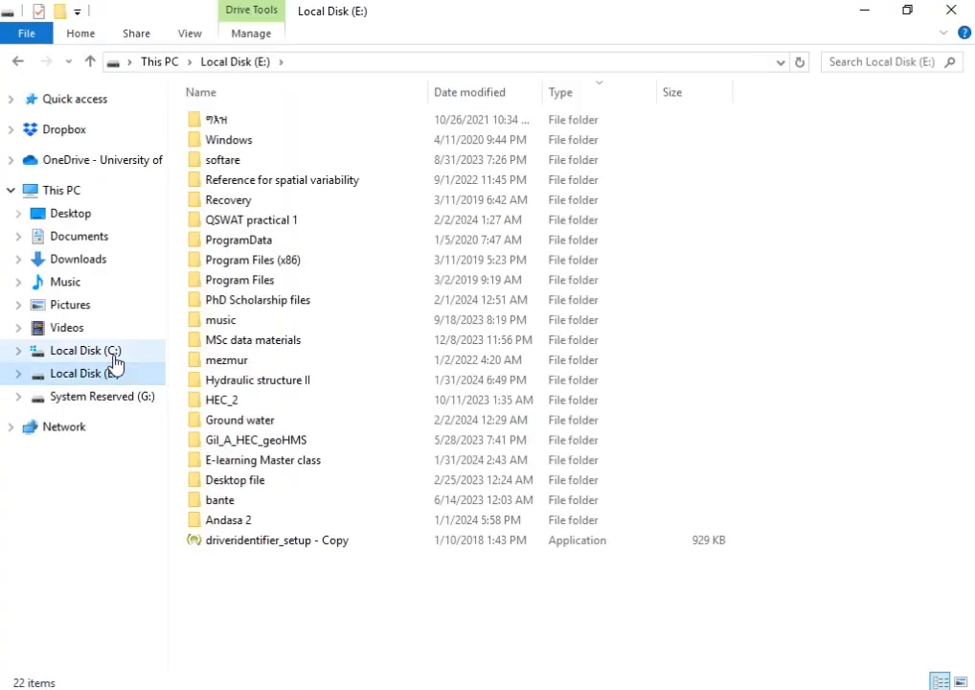
double_click(287, 221)
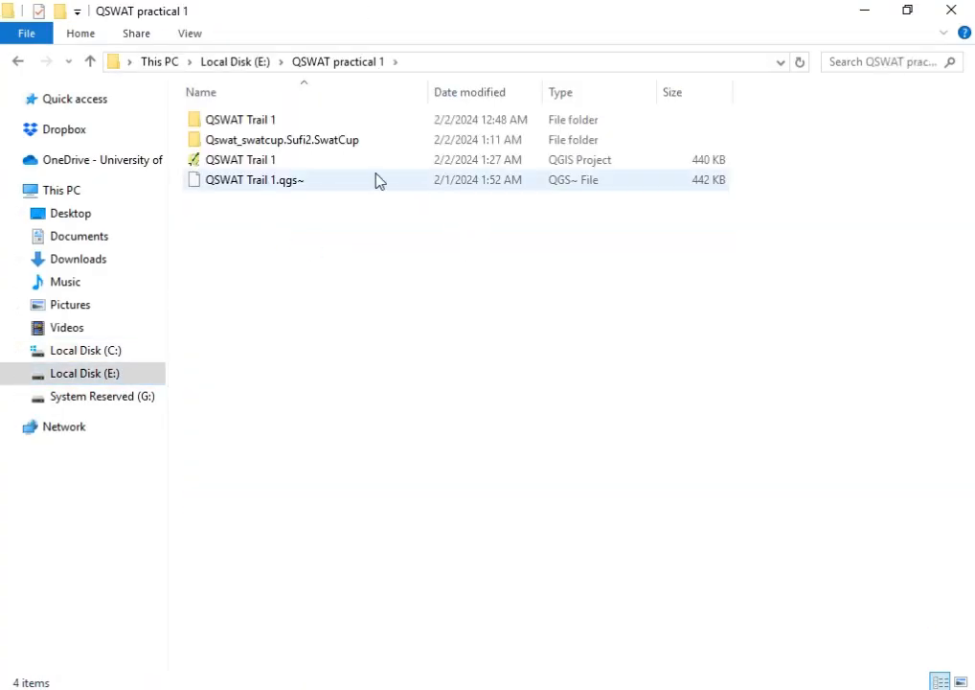
double_click(303, 139)
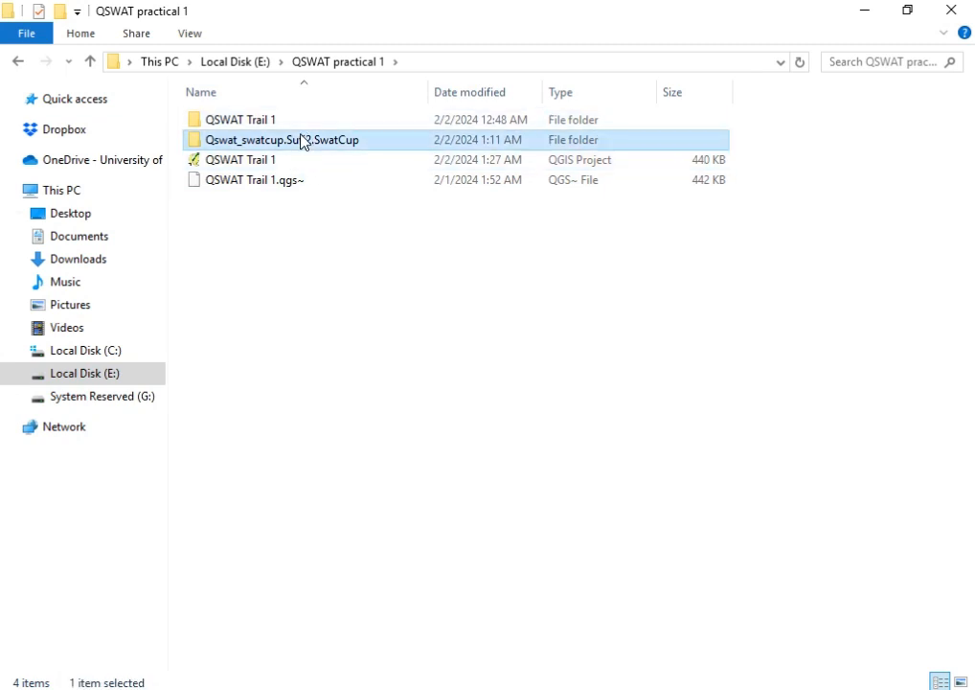
left_click(90, 60)
mouse_move(242, 151)
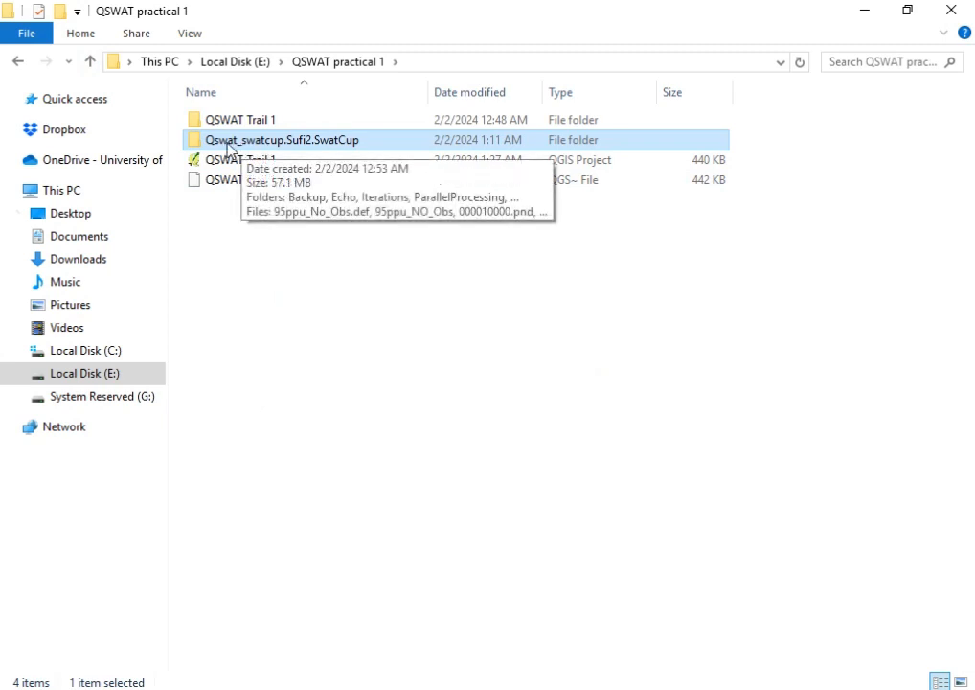
double_click(278, 146)
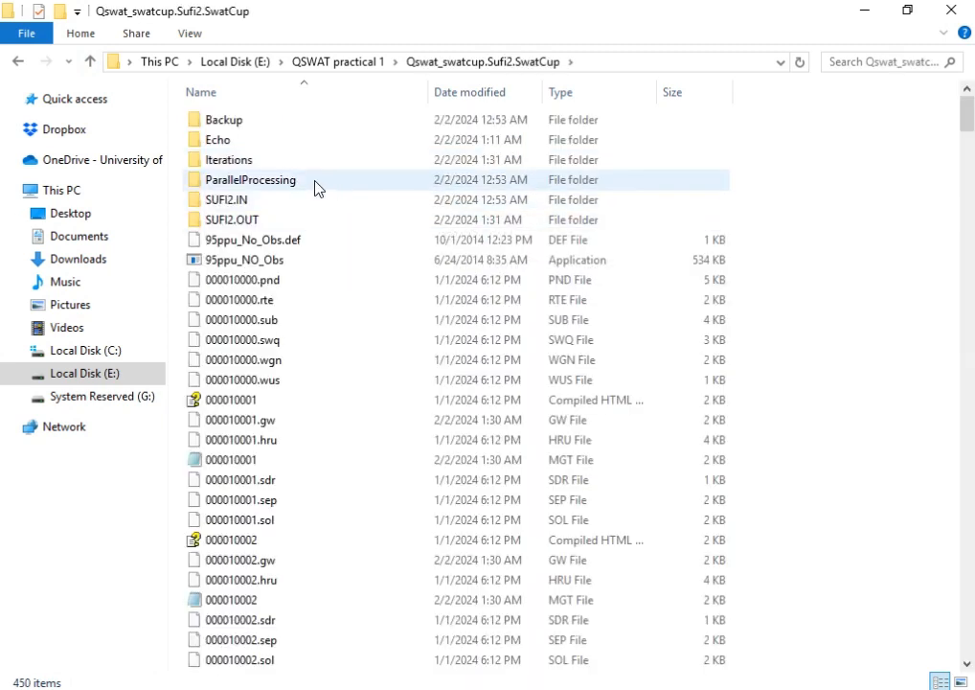
mouse_move(316, 222)
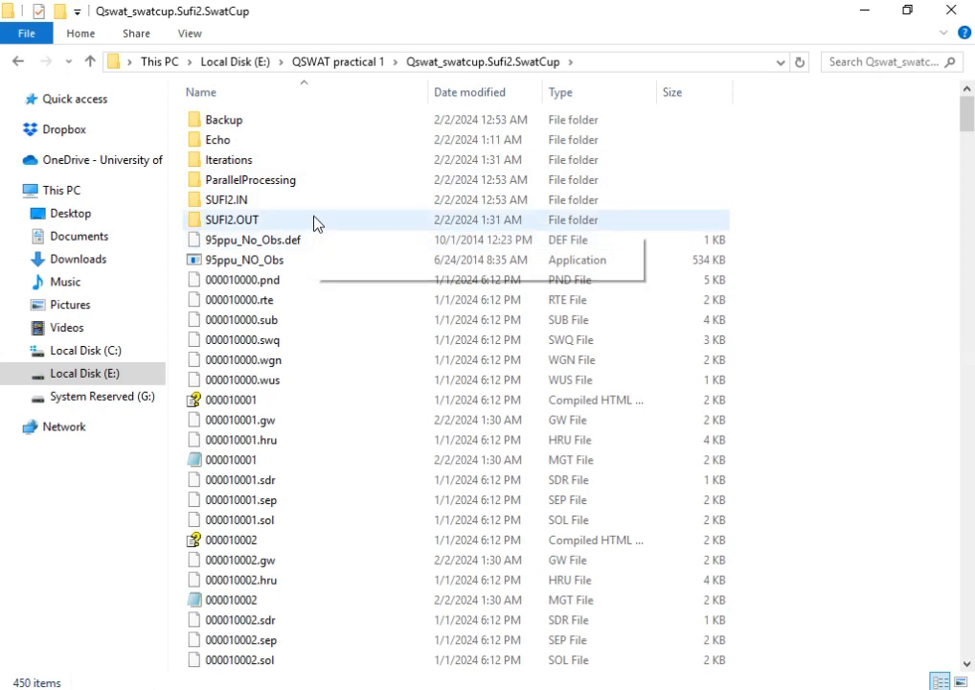
Copy all files from the Backup folder into the parent Qswat_swatcup.Sufi2.SwatCup folder, replacing the files with the same names.
double_click(272, 118)
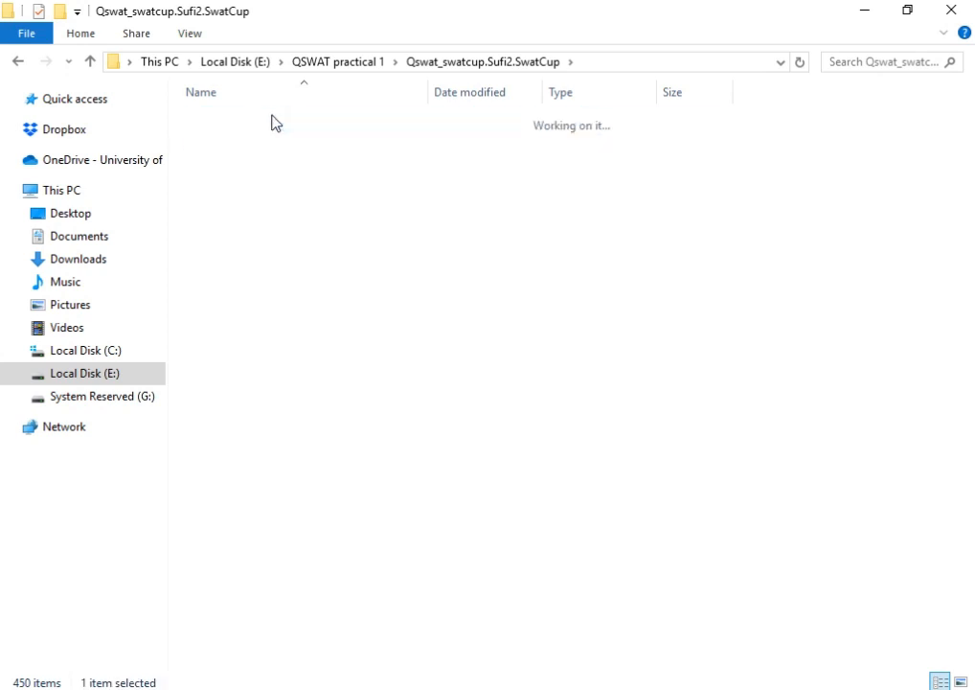
left_click(91, 63)
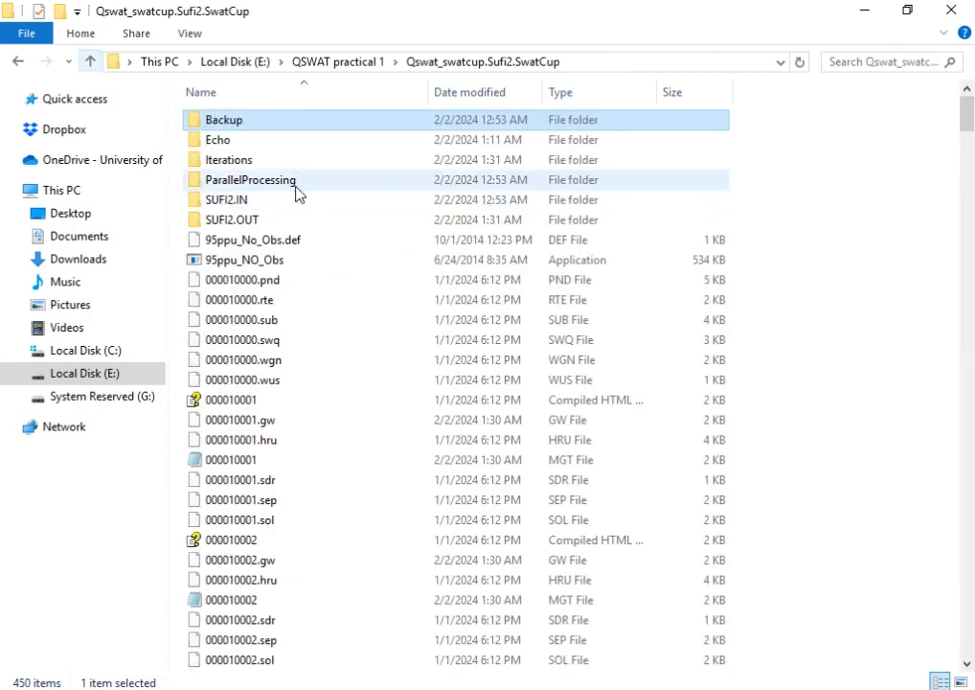
double_click(261, 125)
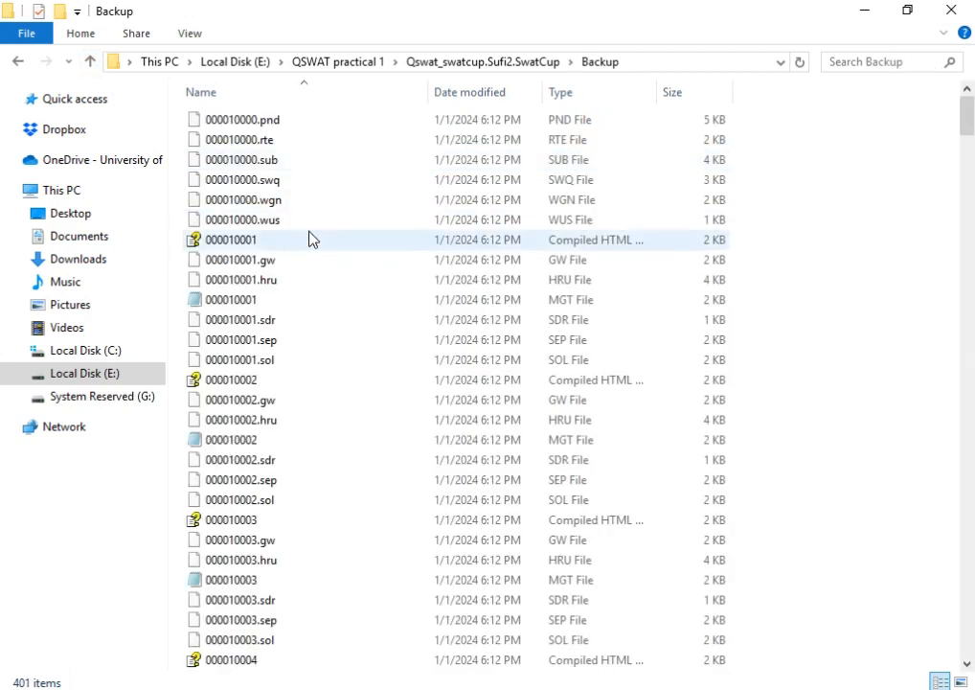
scroll(316, 258, "down", 5)
scroll(321, 285, "down", 5)
left_click(325, 322)
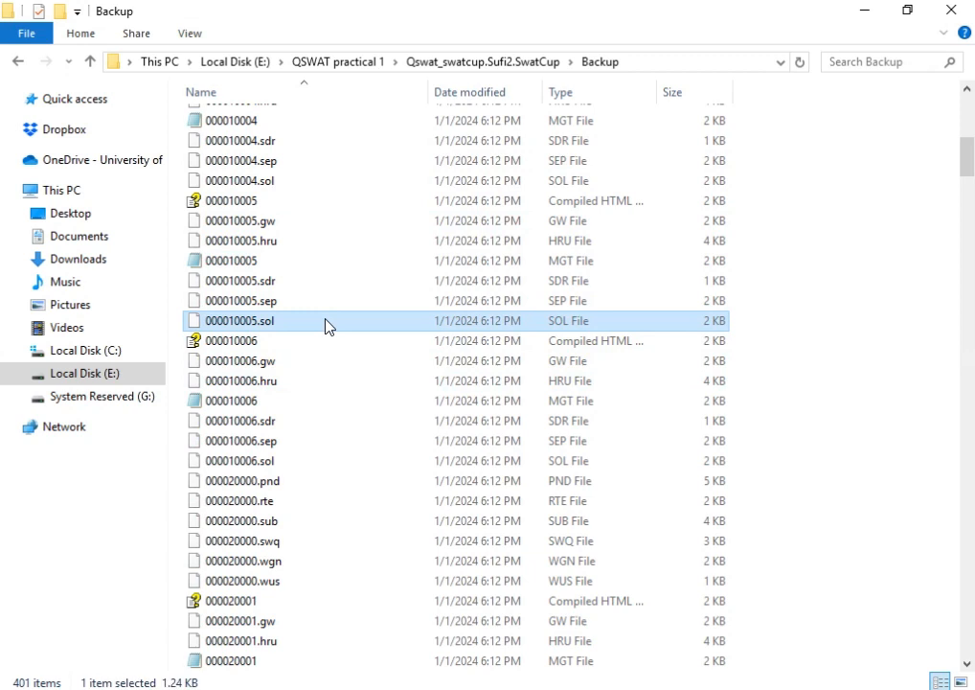
key("ctrl+a")
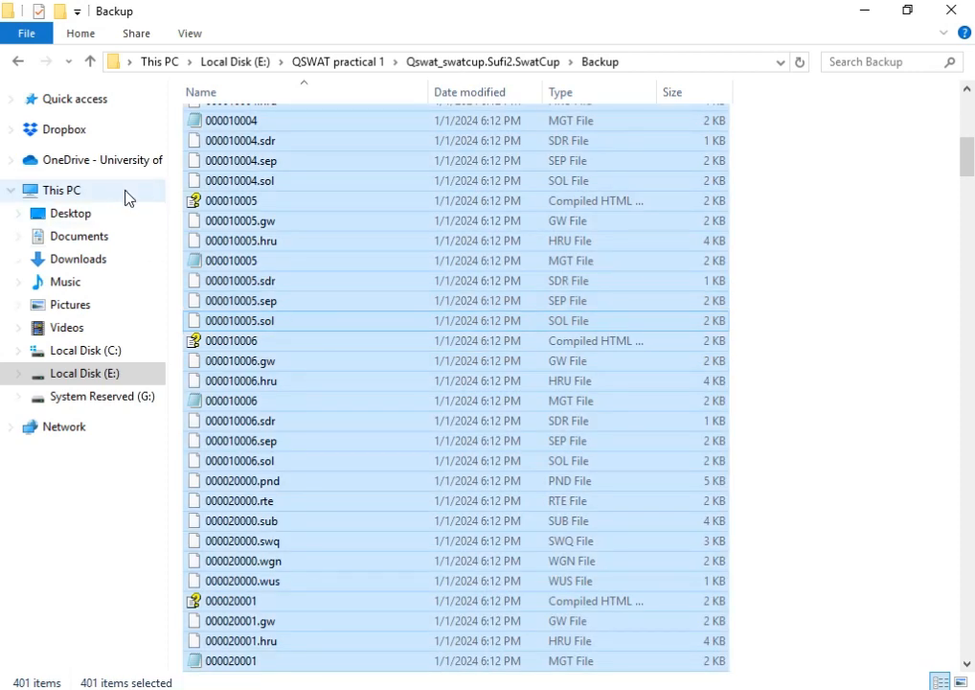
left_click(91, 62)
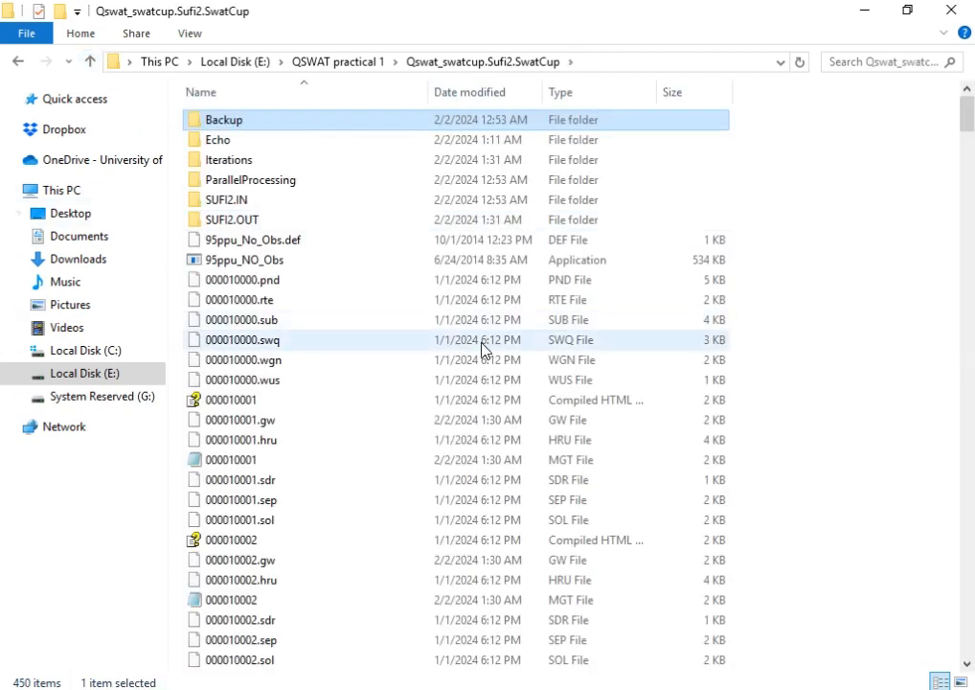
right_click(814, 318)
left_click(818, 470)
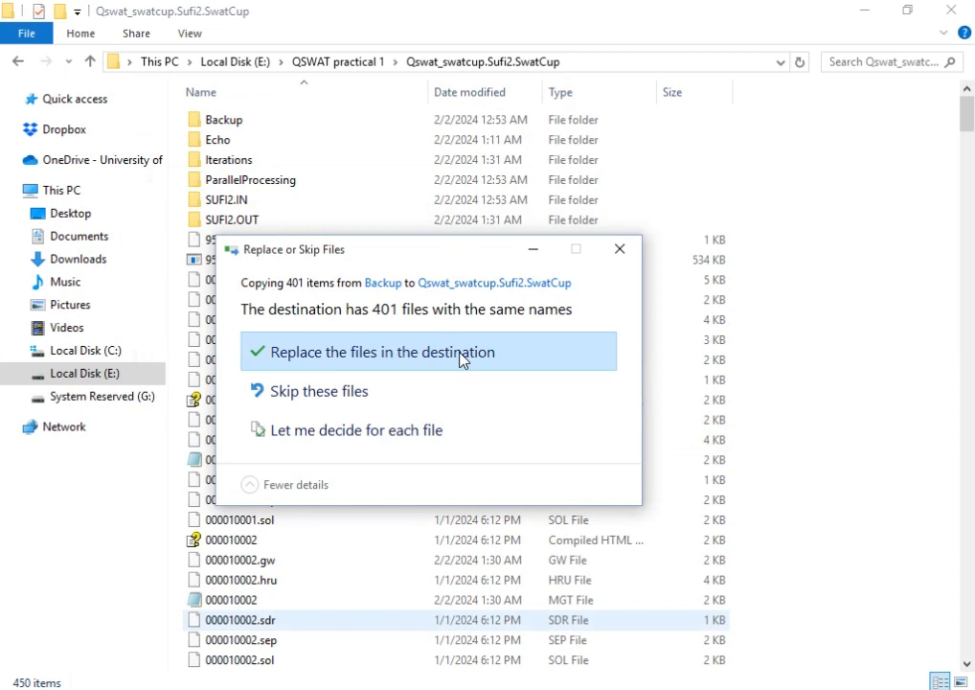
left_click(460, 359)
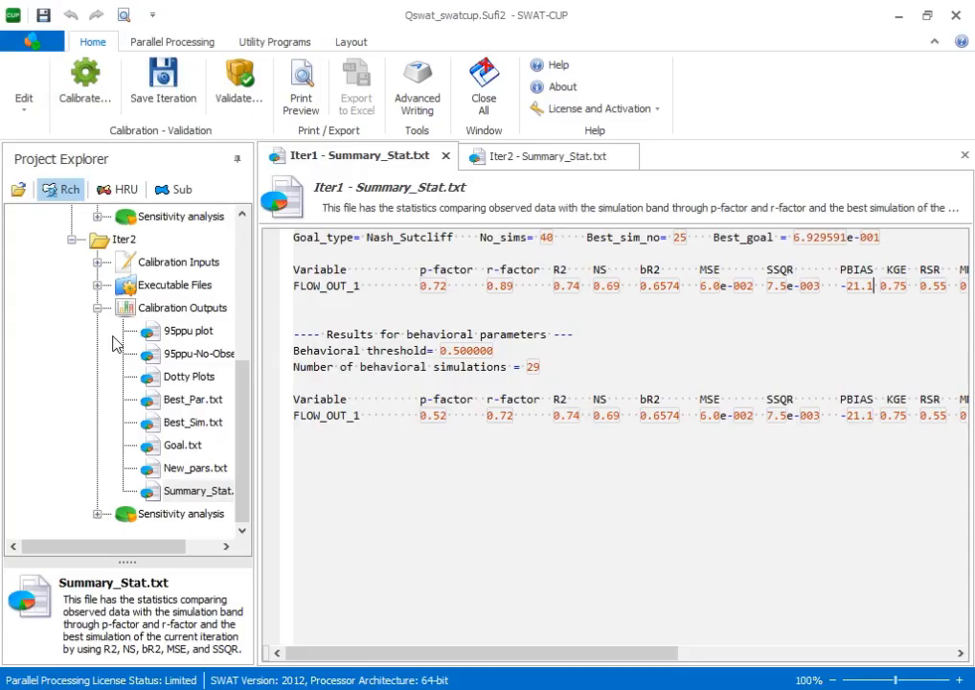
Collapse Iter2's Calibration Outputs and both the Iter1 and Iter2 folders in SWAT-CUP's Iteration History, and select Iter1.
left_click(98, 309)
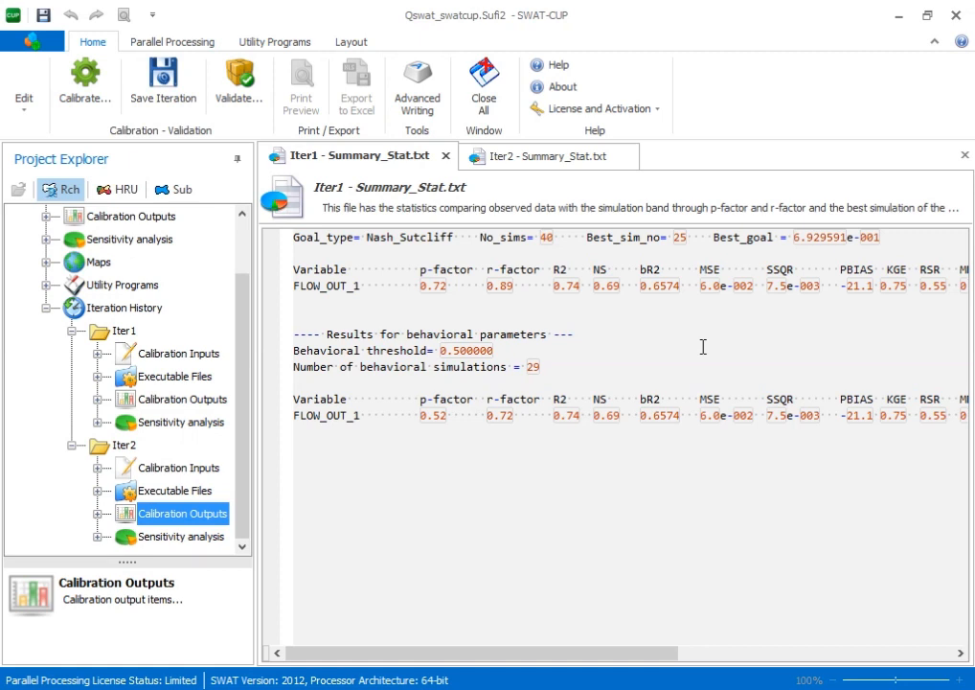
left_click(73, 331)
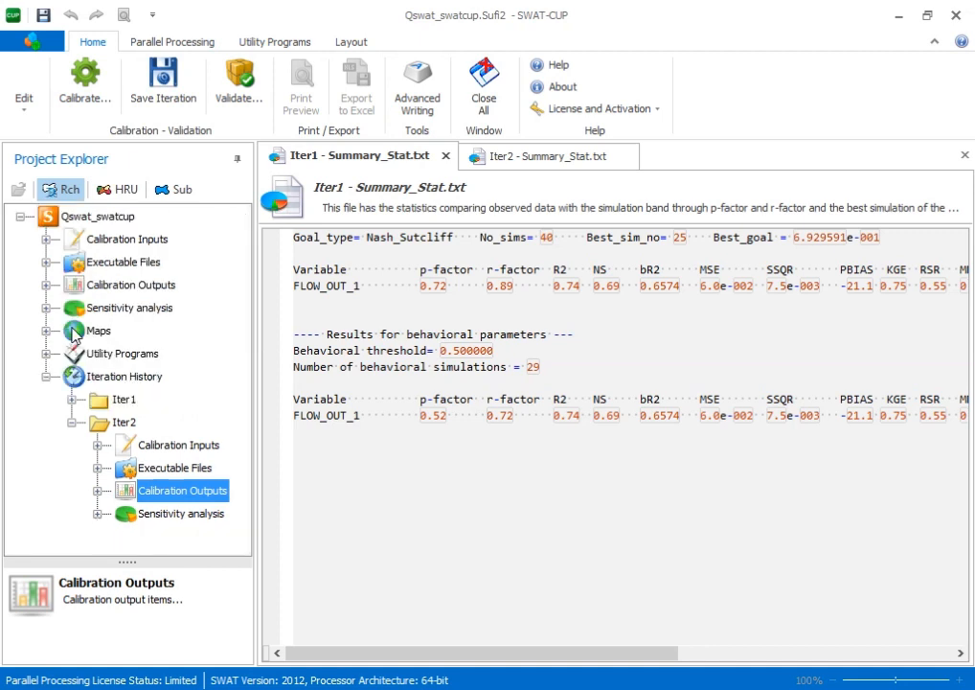
left_click(73, 423)
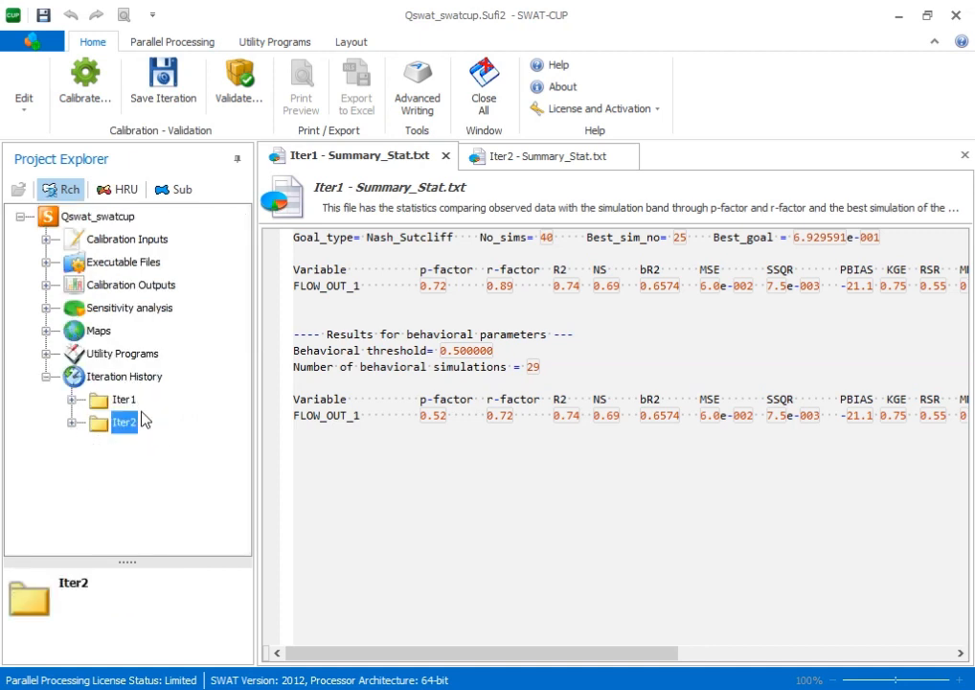
left_click(120, 400)
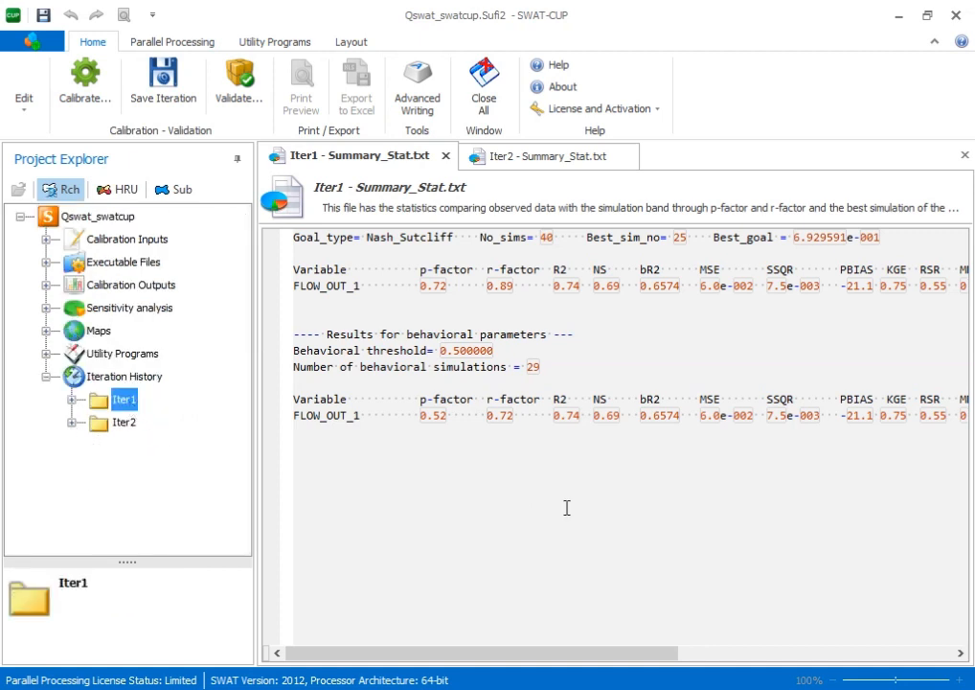
left_click(552, 424)
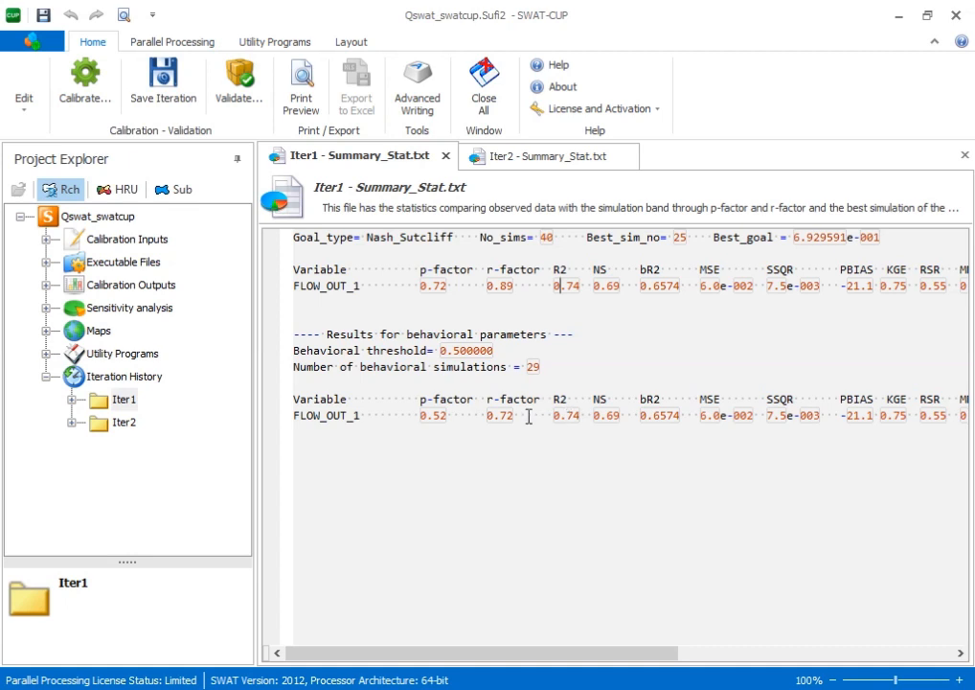
mouse_move(348, 689)
left_click(370, 657)
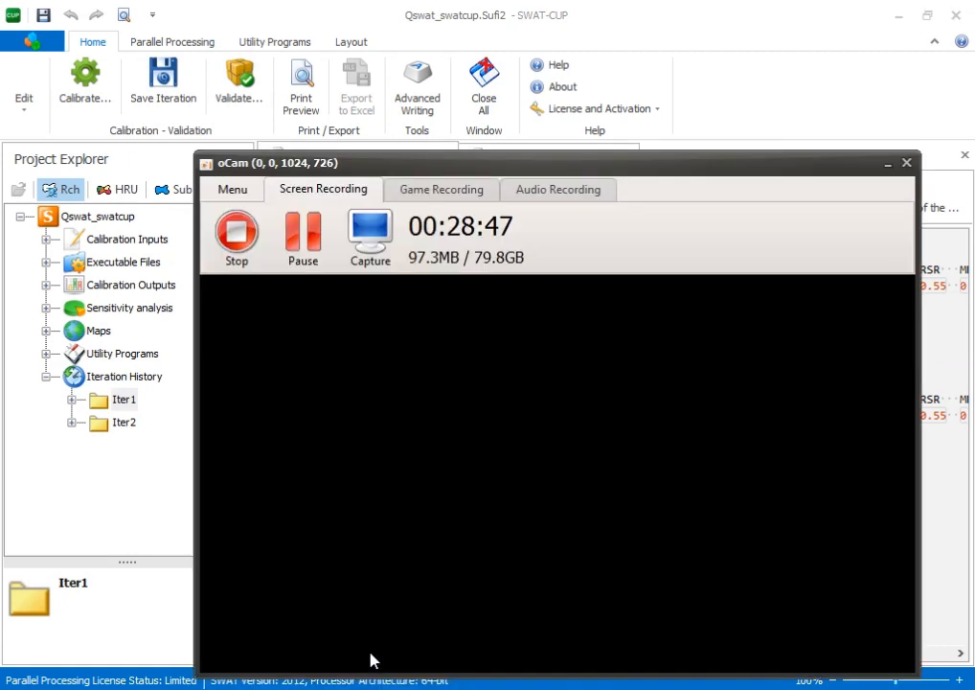